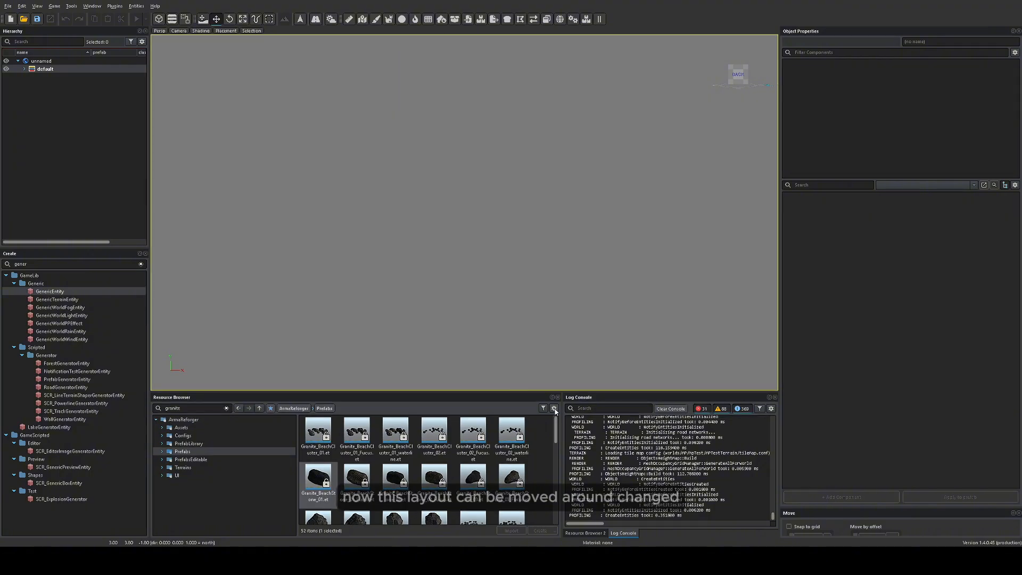
Widen the Log Console next to the Resource Browser and look through its recent entries
left_click_drag(561, 411, 532, 405)
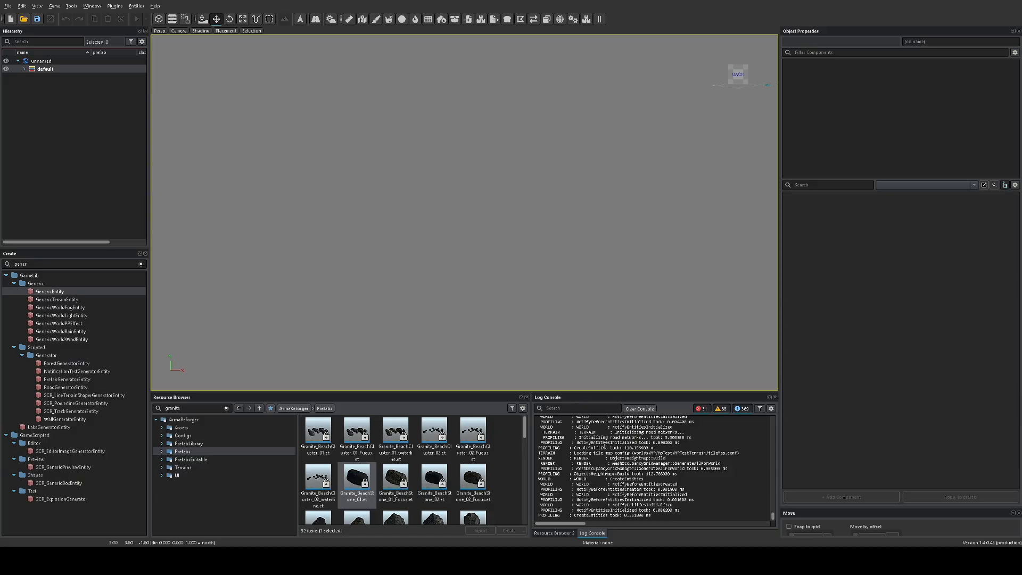
scroll(580, 452, "up", 5)
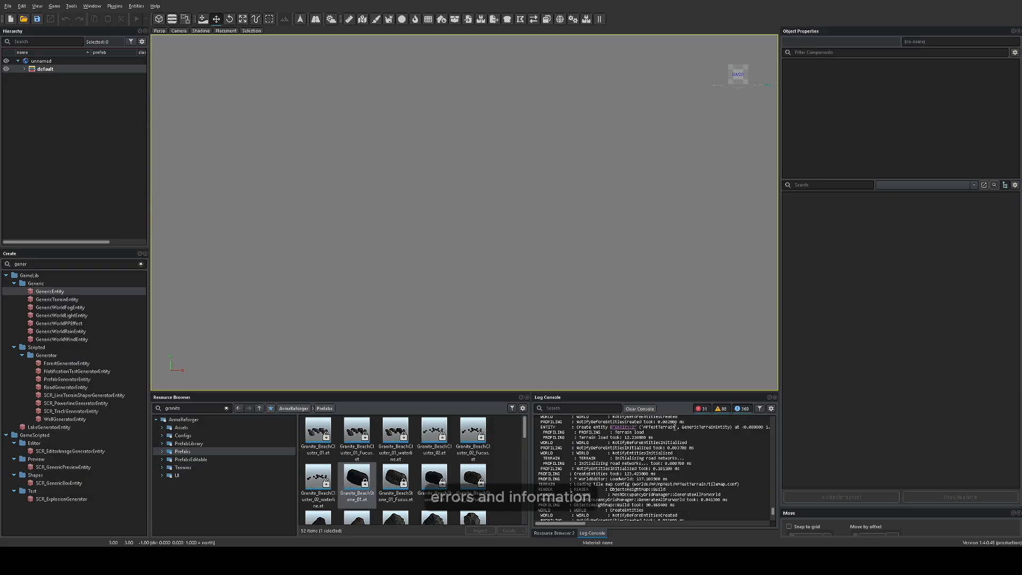
scroll(655, 468, "down", 1)
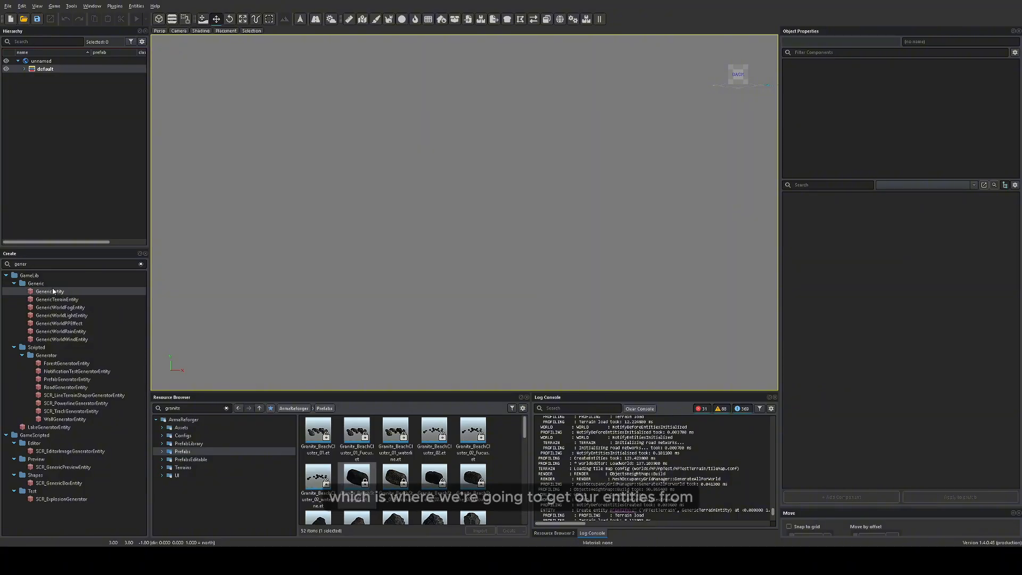
Clear the entity type filter, browse the full list, and search it for "gener" before clearing the filter again
left_click(140, 263)
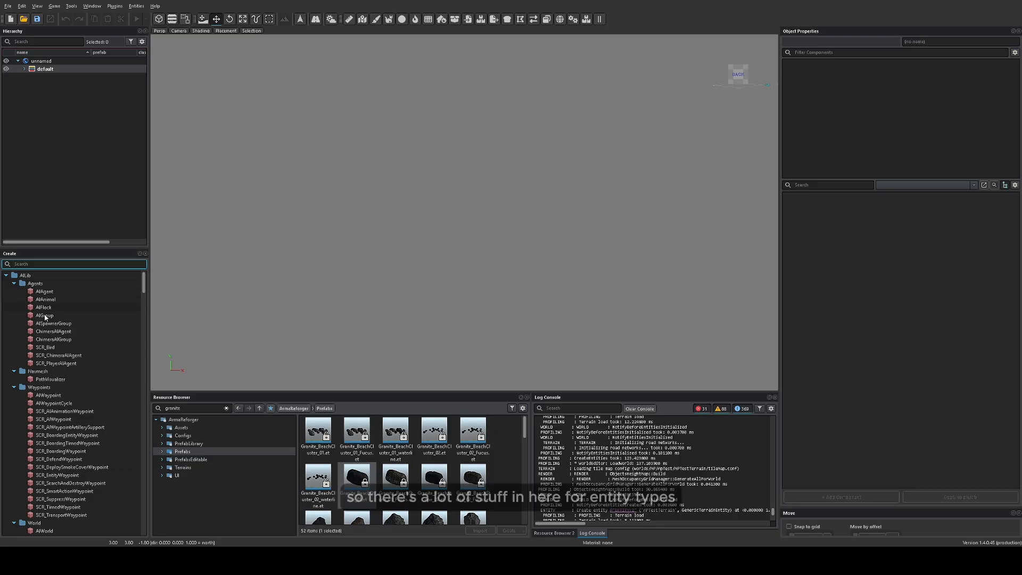
mouse_move(142, 285)
left_mouse_down()
mouse_move(130, 503)
mouse_move(130, 277)
left_mouse_up()
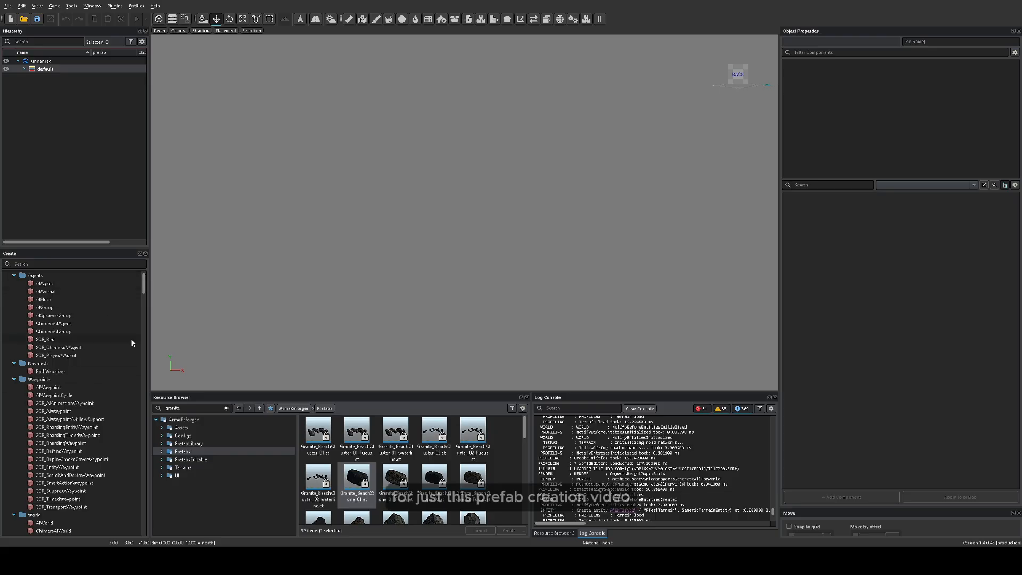
scroll(76, 358, "up", 1)
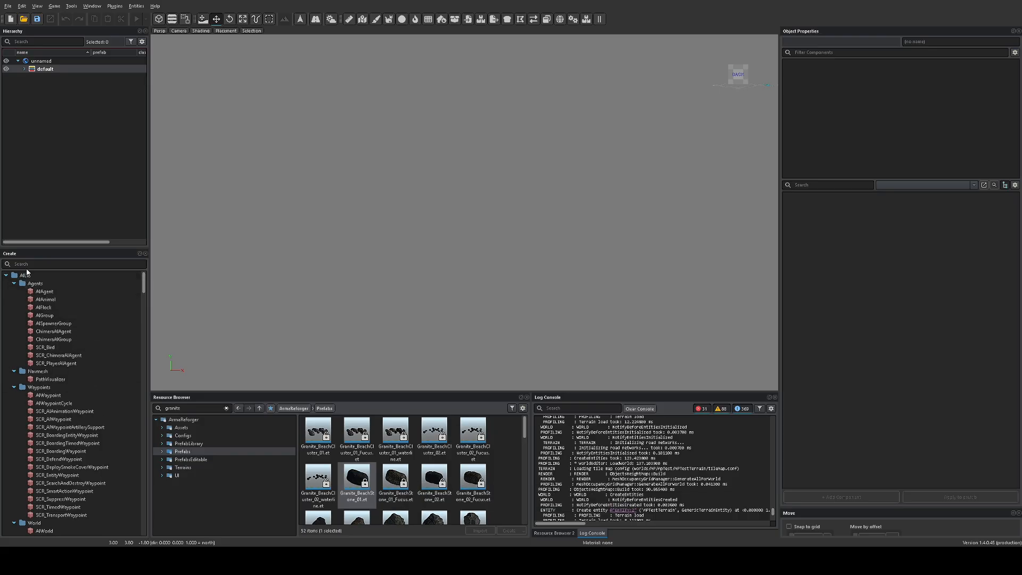
left_click(27, 265)
type("gene")
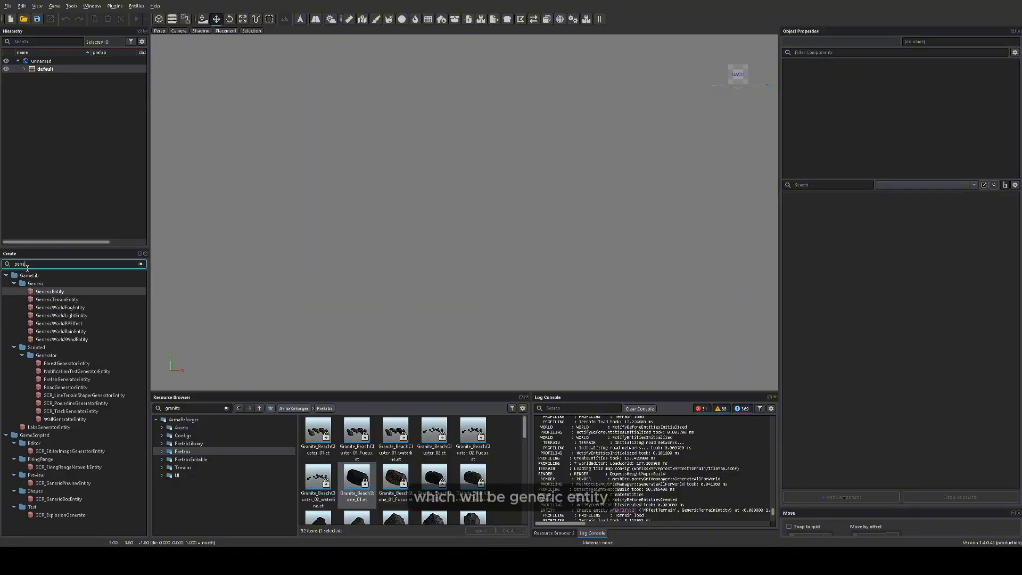
type("r")
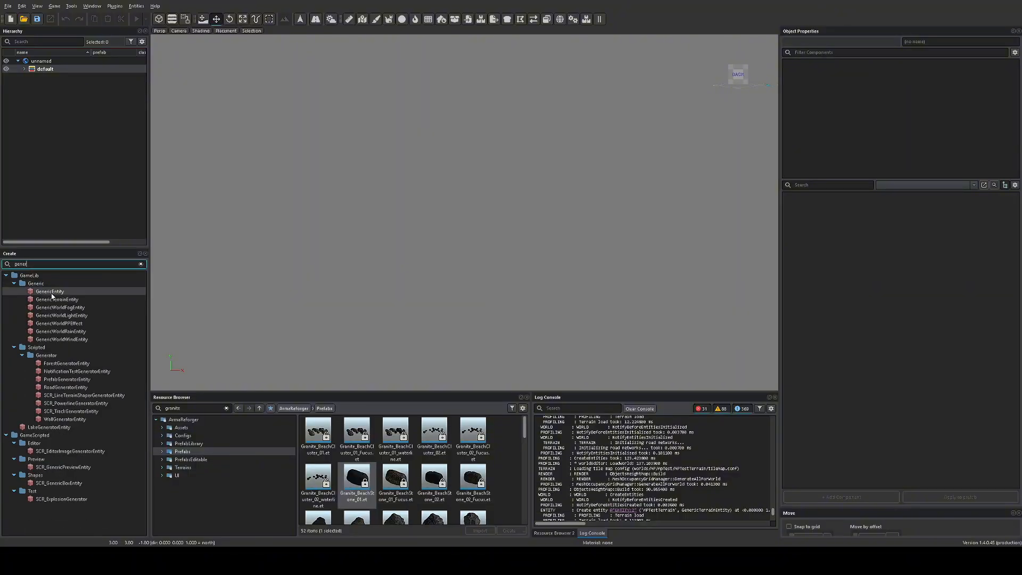
left_click(142, 265)
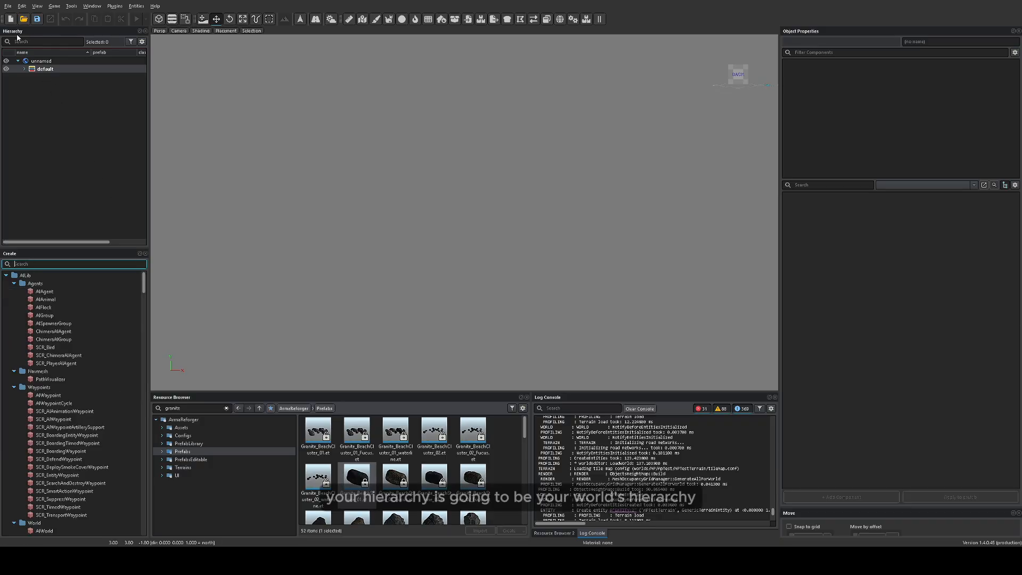
Open the MpTest world in place of the unnamed empty world
left_click(35, 62)
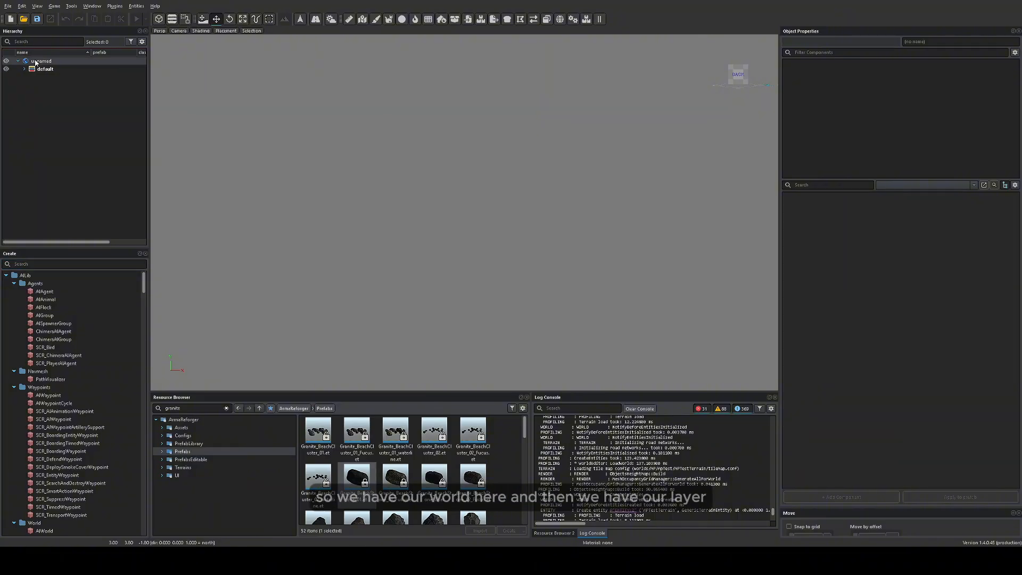
left_click(34, 70)
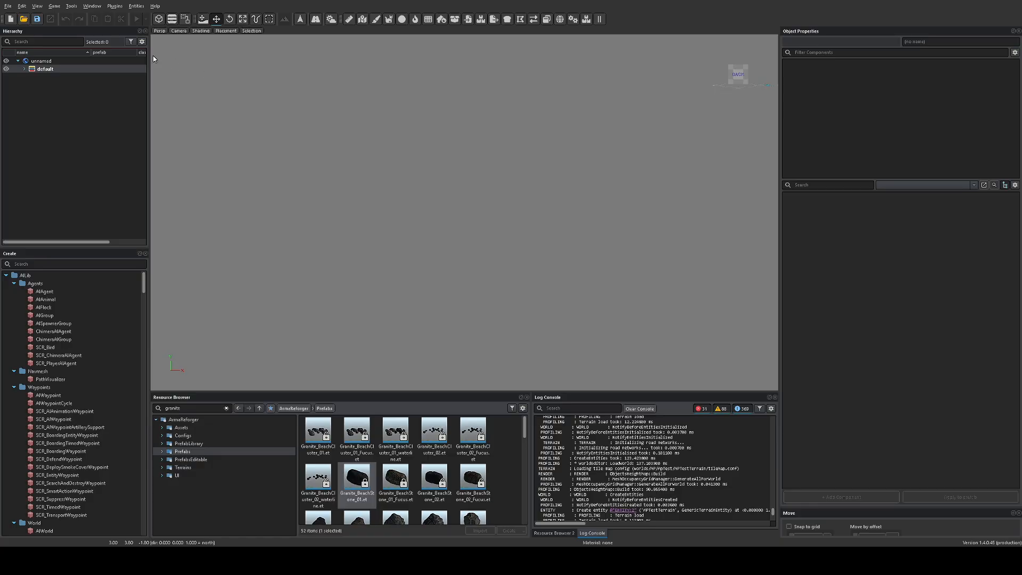
left_click(8, 7)
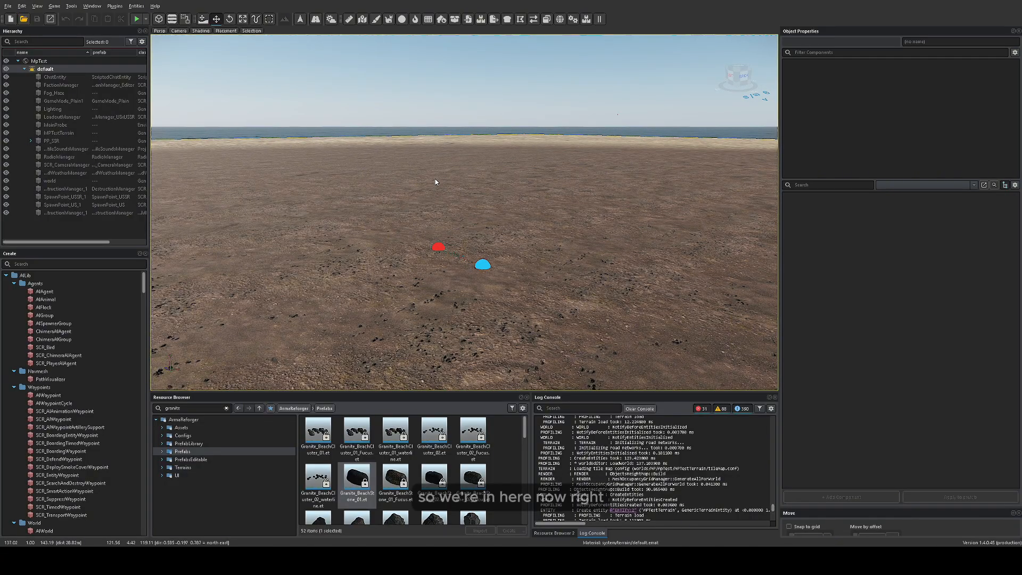
Bring the Granite_BeachStone_01.et prefab into the terrain near the spawn points and agree to create a sub-scene
right_click_drag(436, 180, 585, 176)
right_click_drag(464, 212, 837, 146)
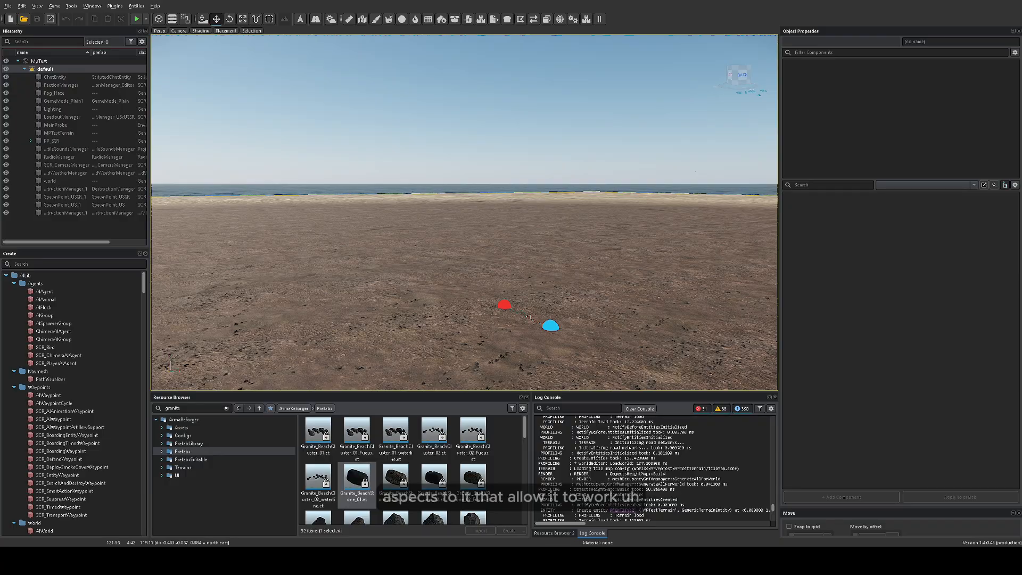
mouse_move(318, 197)
right_mouse_down()
mouse_move(404, 266)
mouse_move(318, 196)
right_mouse_up()
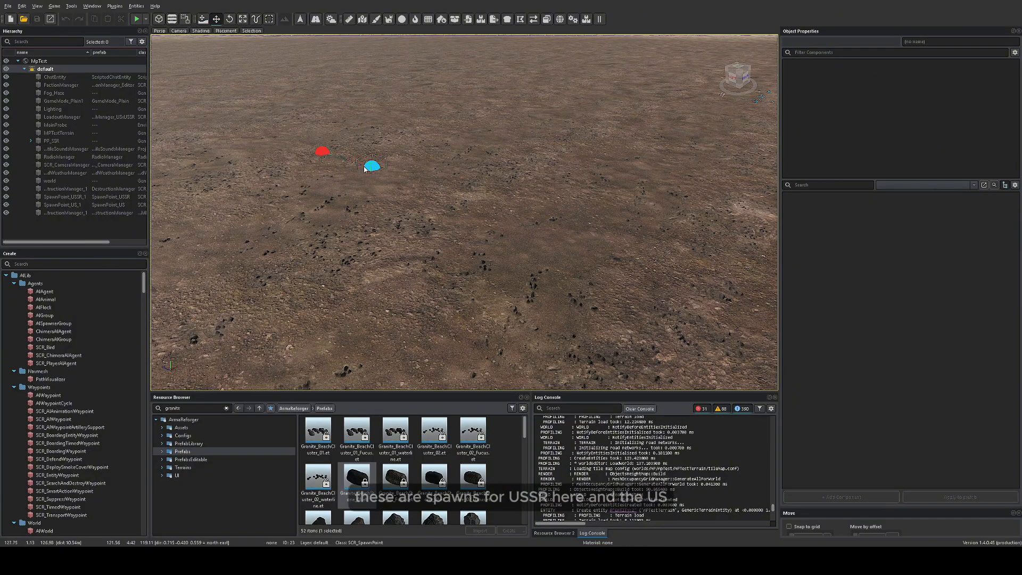
right_click_drag(392, 110, 364, 95)
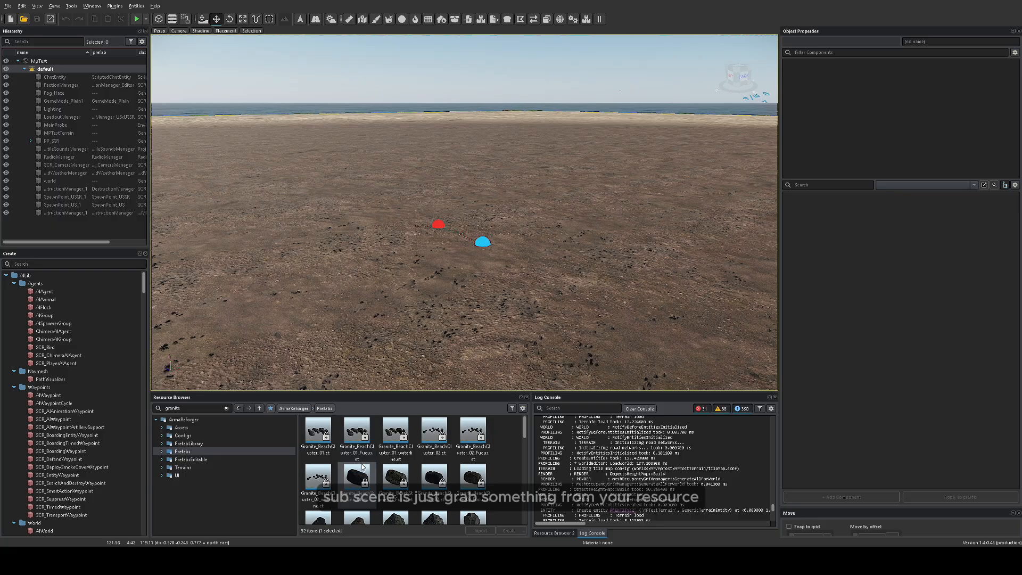
left_click_drag(362, 467, 442, 248)
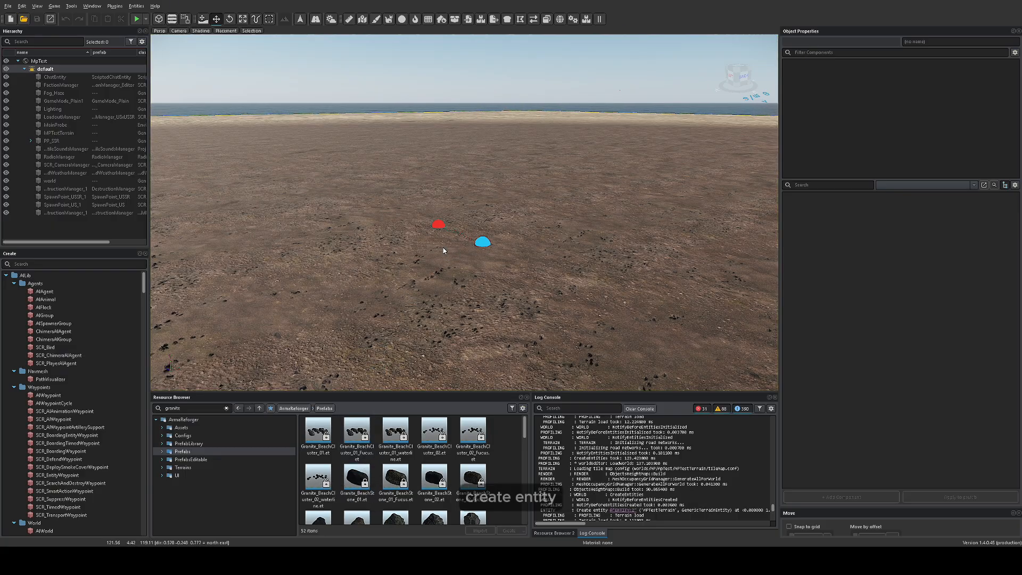
left_click(537, 278)
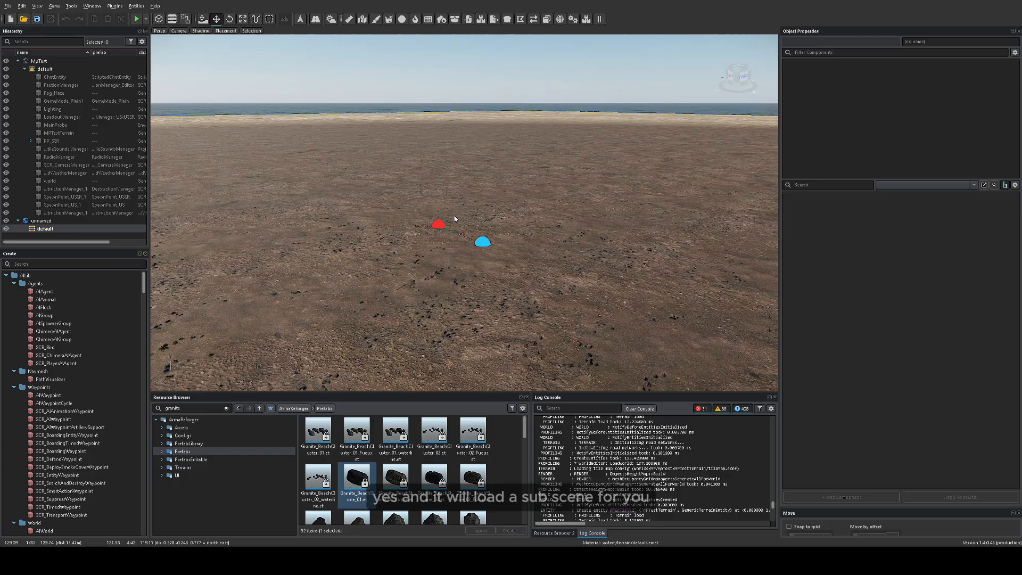
Select the default layer of the unnamed sub-scene and save the sub-scene world
left_click(41, 221)
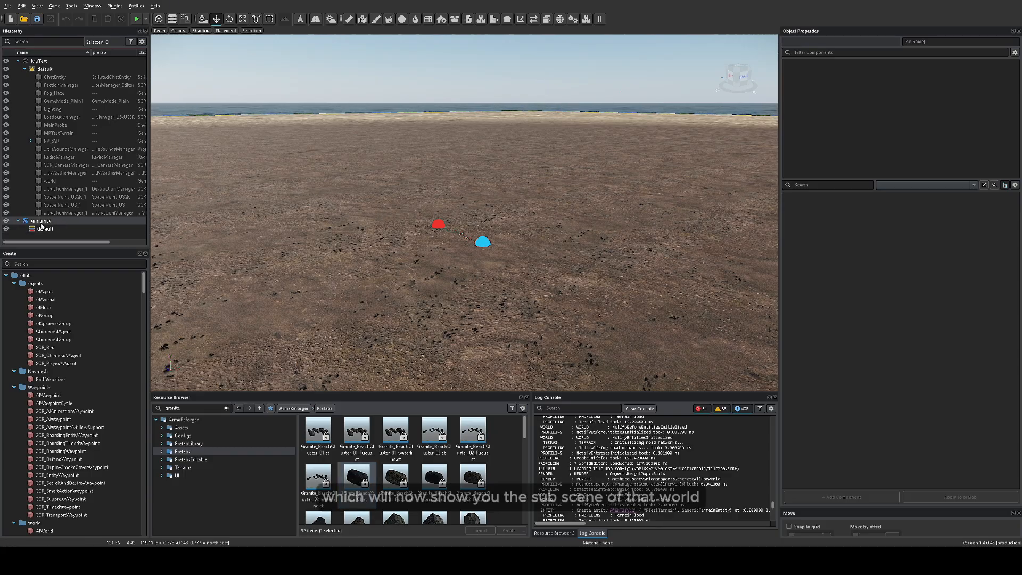
left_click(44, 230)
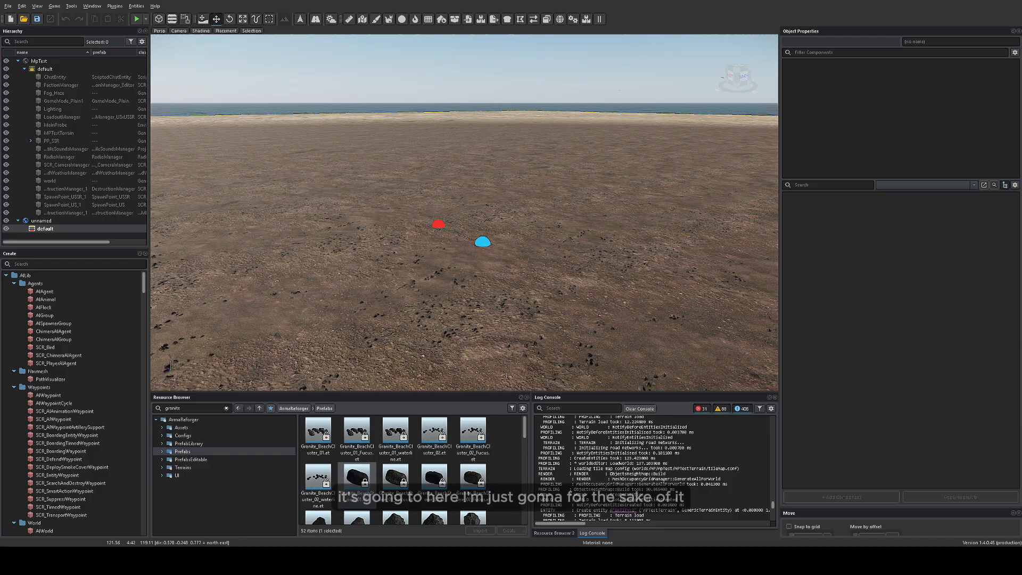
key("ctrl+s")
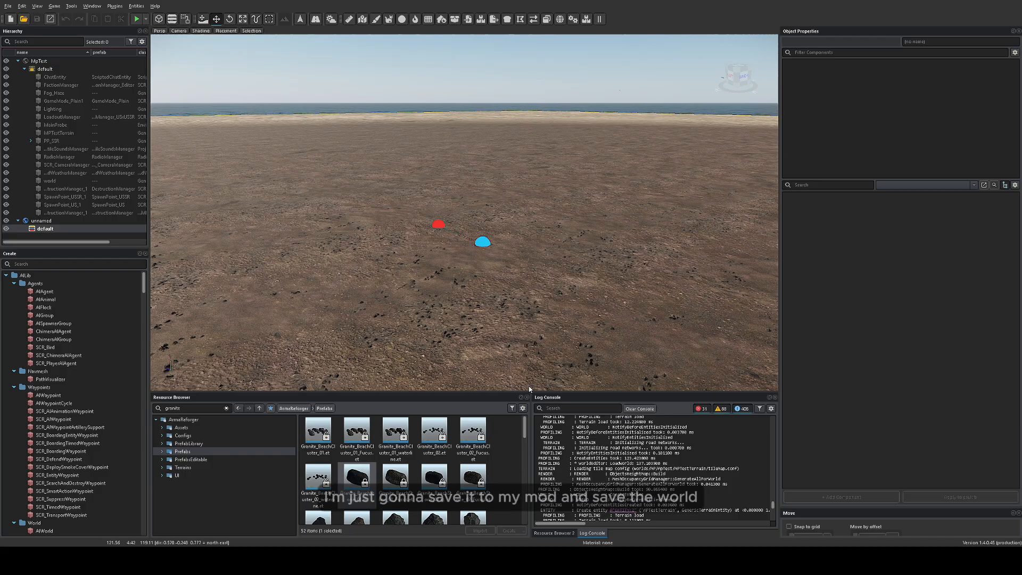
Play-test the world in game mode and return to edit mode
left_click(137, 19)
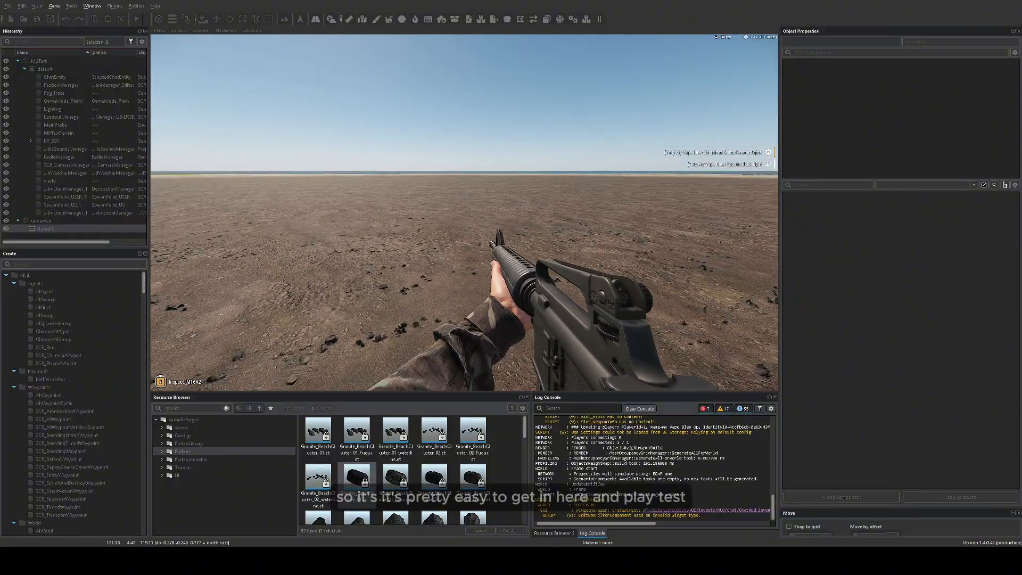
key("Escape")
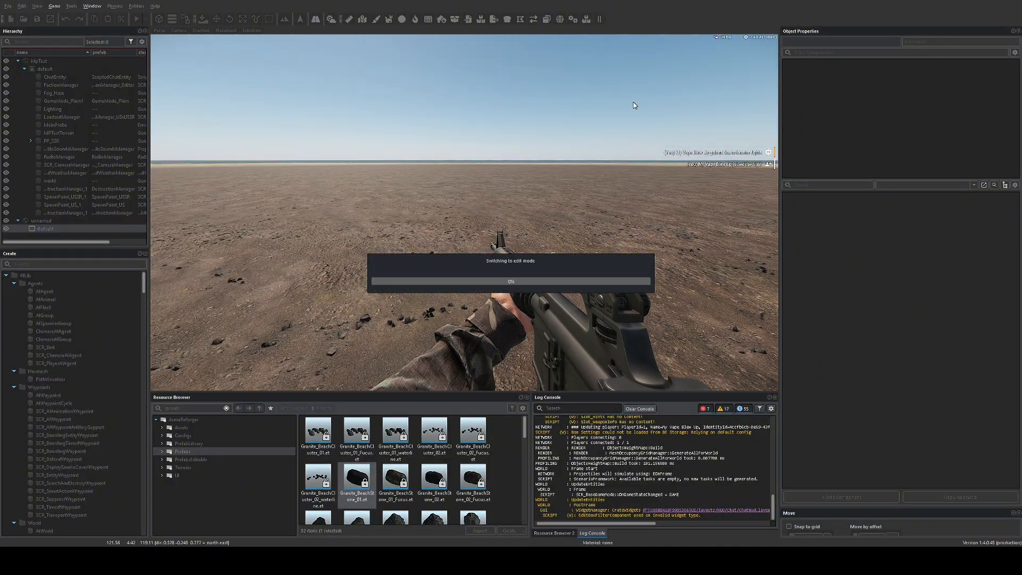
key("s")
right_click_drag(489, 170, 630, 174)
key("a")
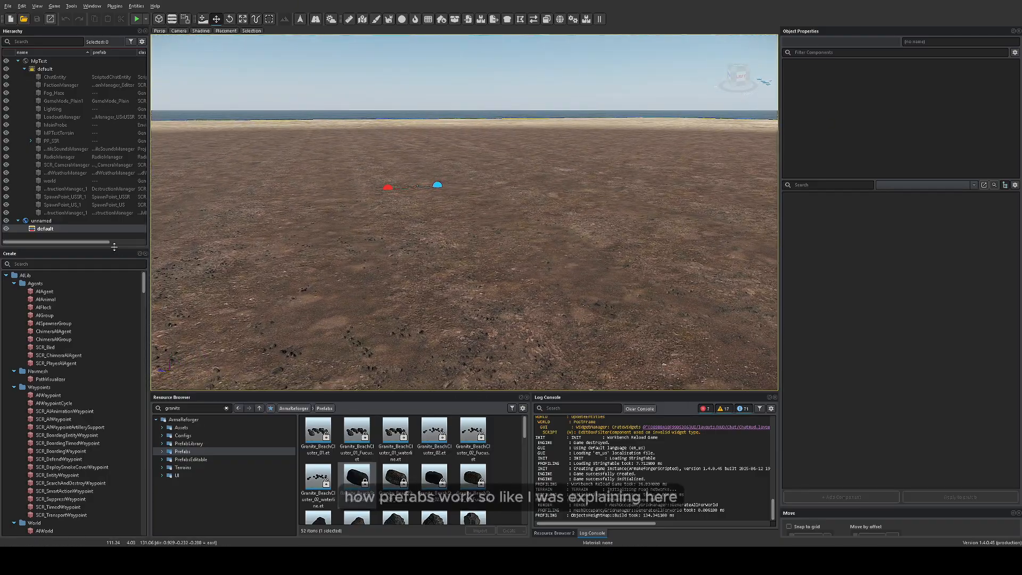
Enlarge the Create list and filter its entity types by "gener"
left_click_drag(100, 248, 101, 81)
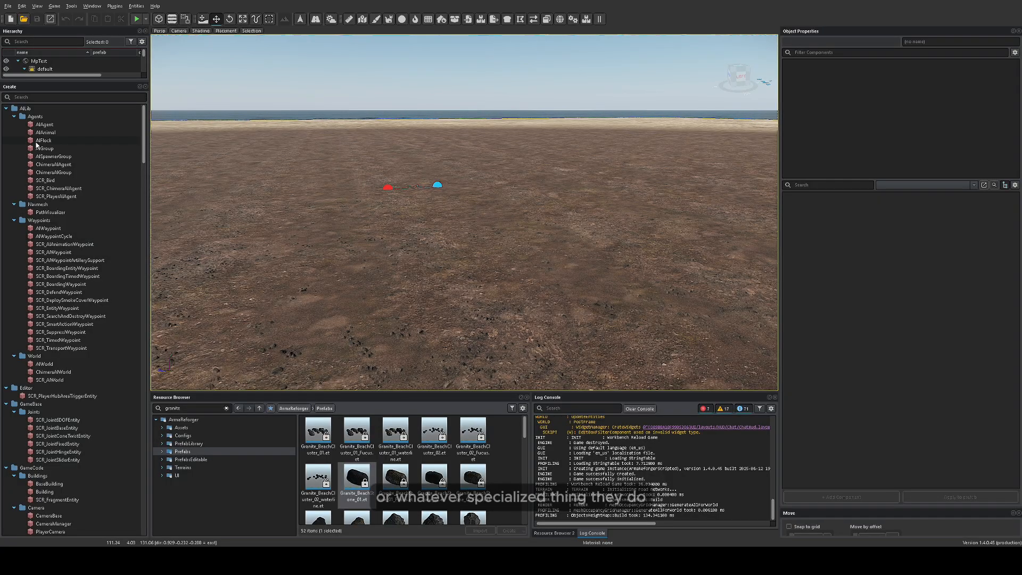
left_click(55, 96)
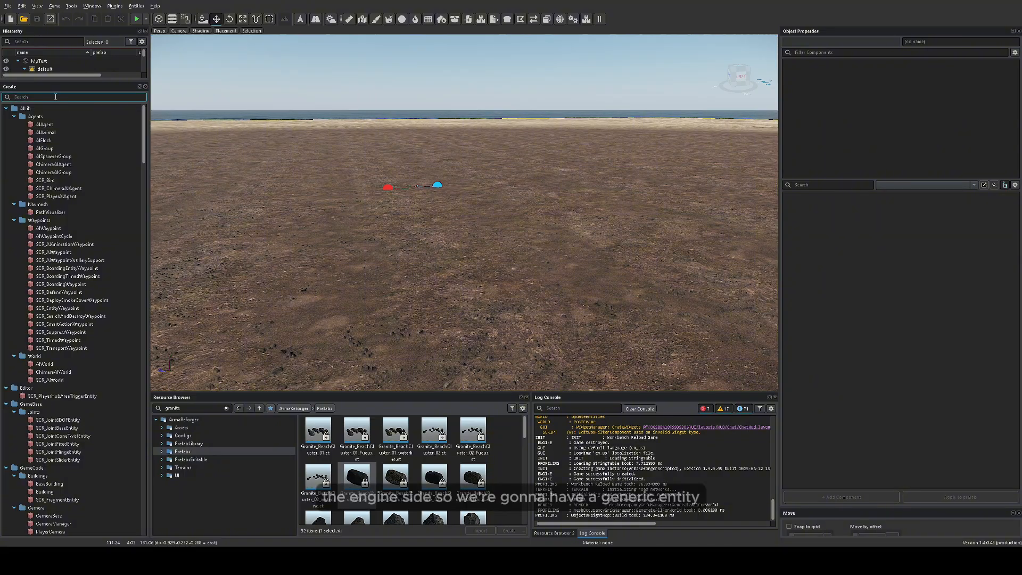
type("gener")
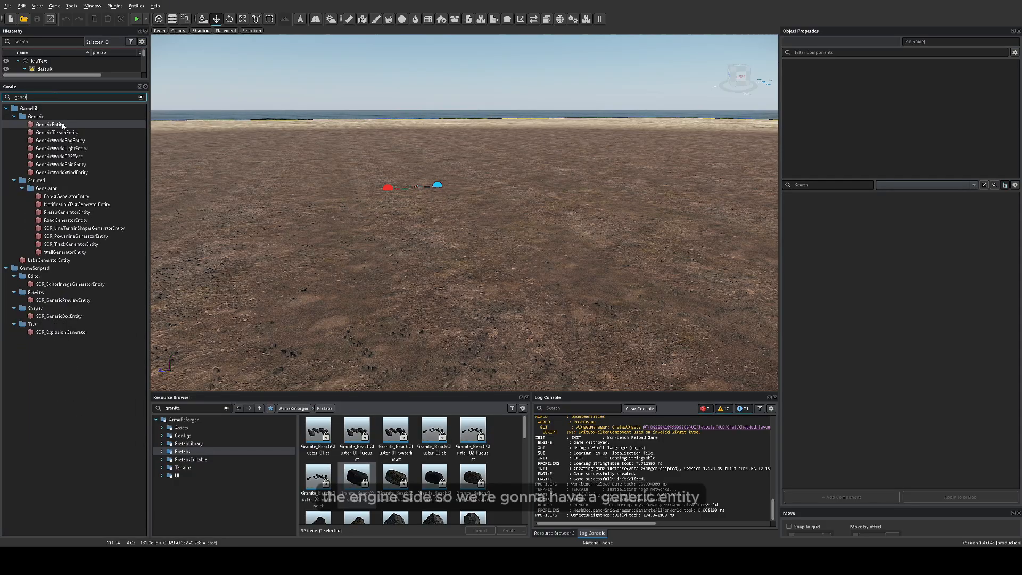
Place a GenericEntity on the terrain in front of the red and blue spawn points
left_click_drag(51, 124, 80, 123)
left_click_drag(187, 126, 420, 210)
key("w")
right_click_drag(612, 232, 579, 232)
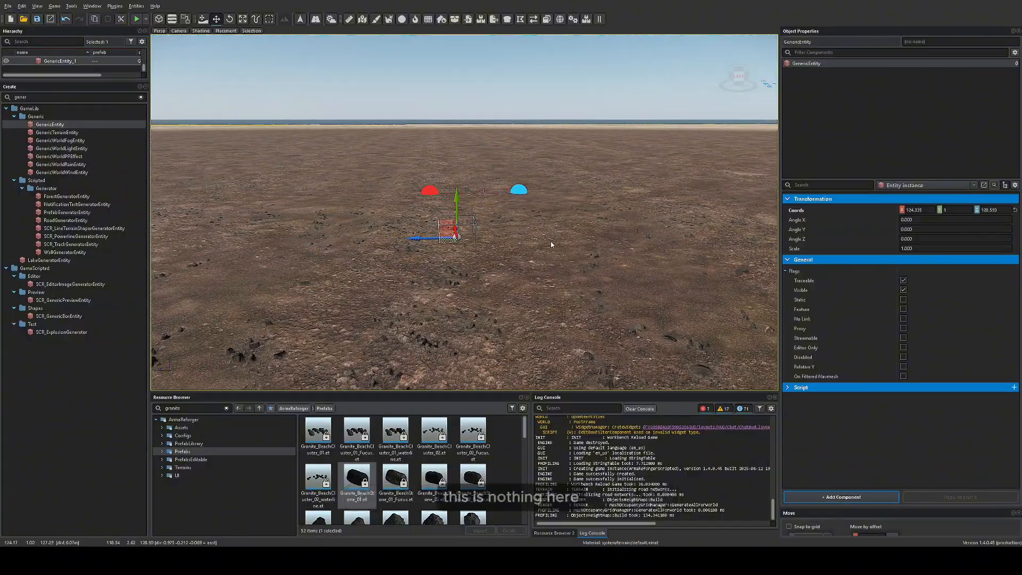
key("w")
right_click_drag(430, 239, 430, 271)
key("s")
right_click_drag(471, 200, 471, 213)
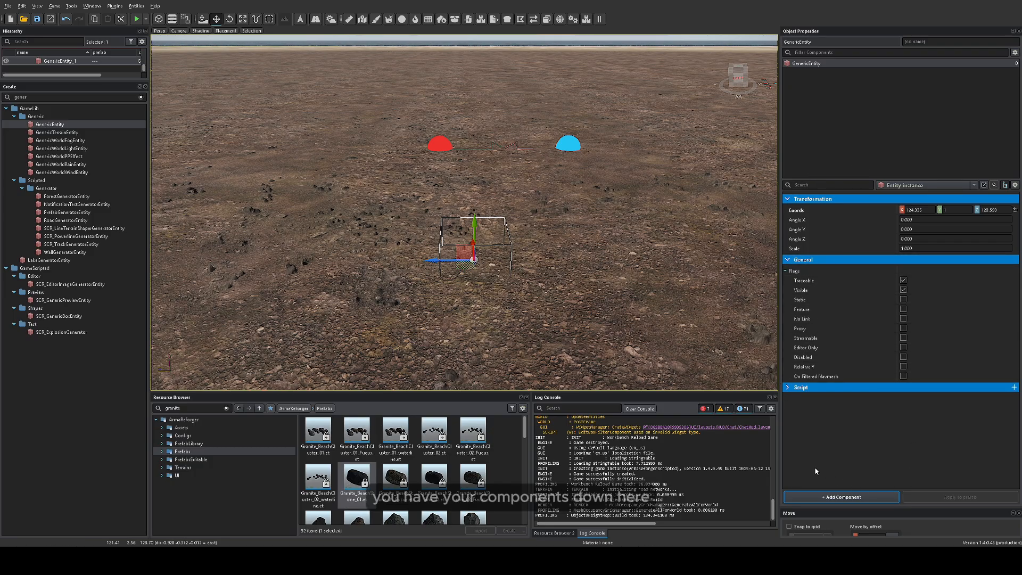
Add a MeshObject component to the generic entity and assign the Default.xob cube as its object
left_click(843, 498)
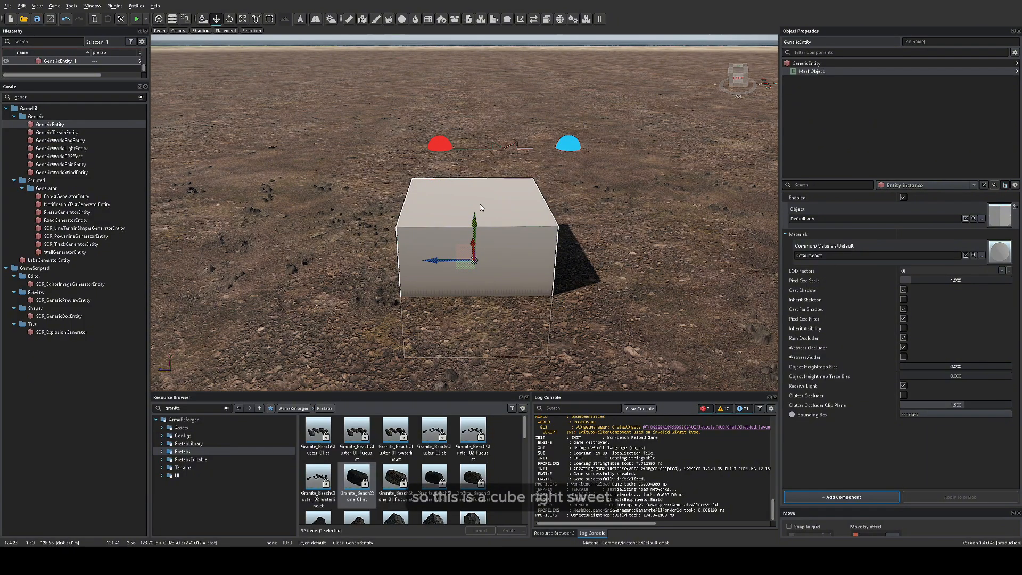
scroll(481, 208, "down", 2)
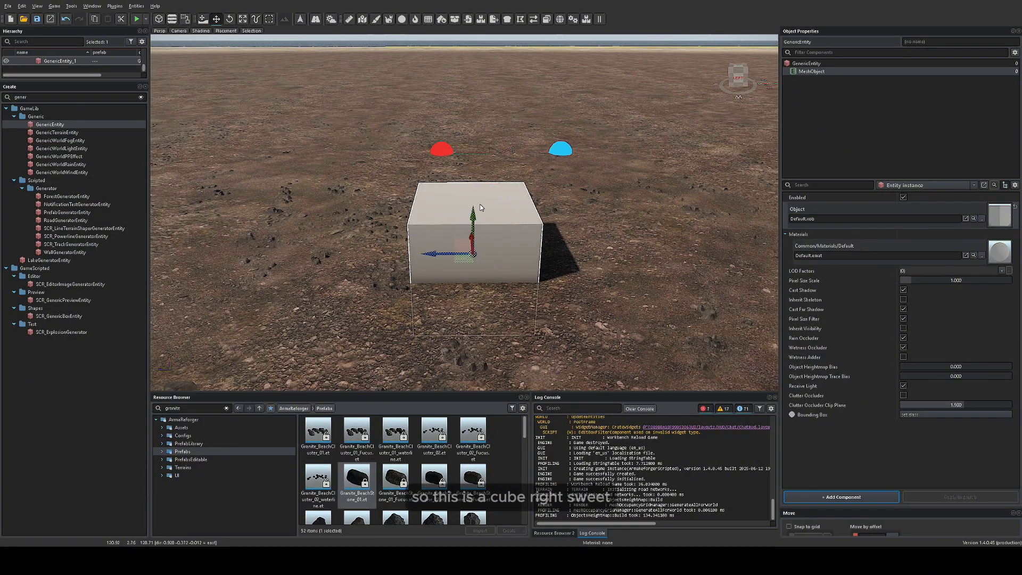
scroll(506, 221, "down", 2)
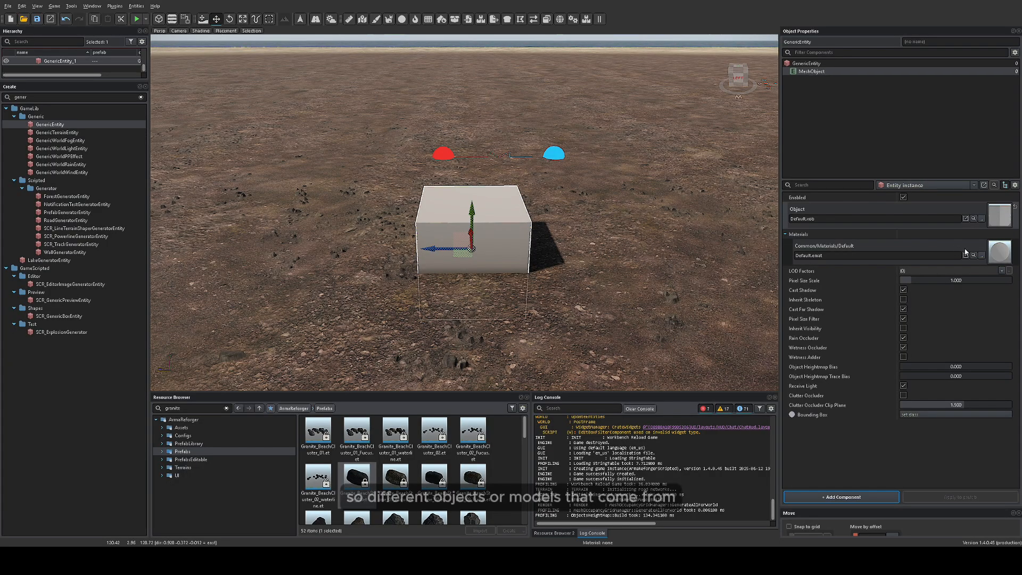
Try the default_MatTerrainObj.emat and generic glass materials on the cube, raising it out of the ground and shifting it slightly along the blue axis
key("a")
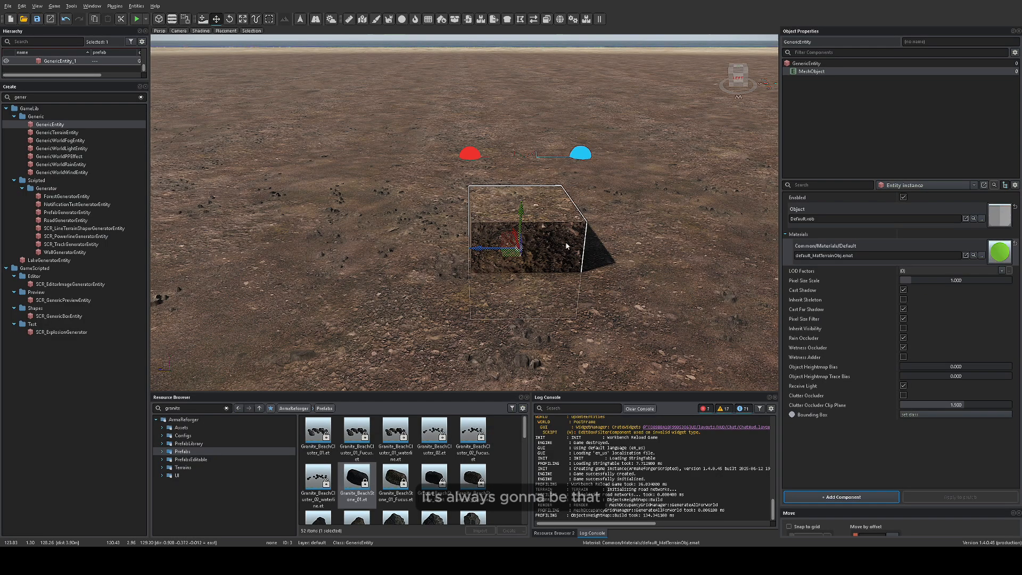
left_click_drag(527, 228, 520, 177)
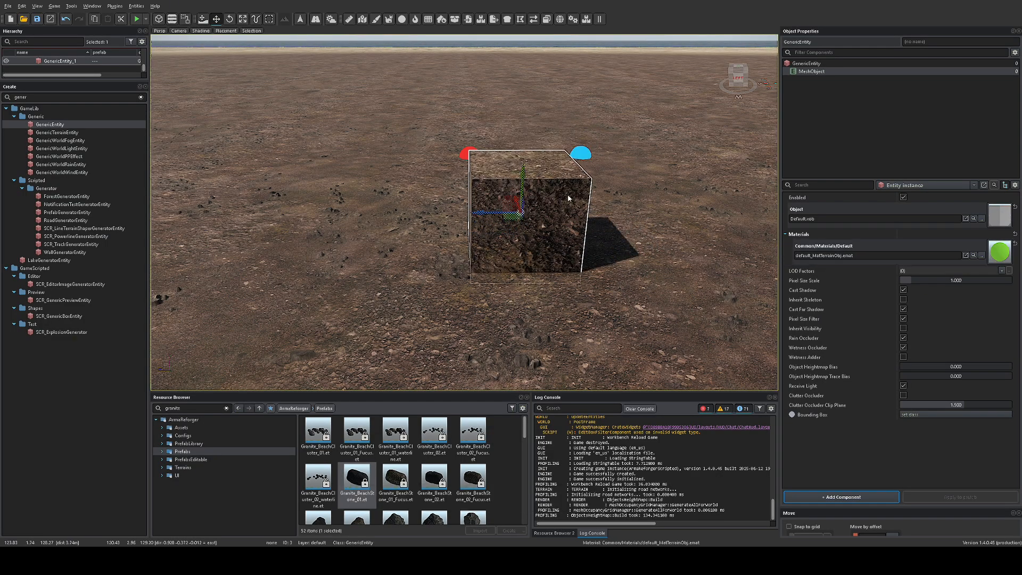
mouse_move(494, 212)
left_mouse_down()
mouse_move(552, 212)
mouse_move(482, 212)
left_mouse_up()
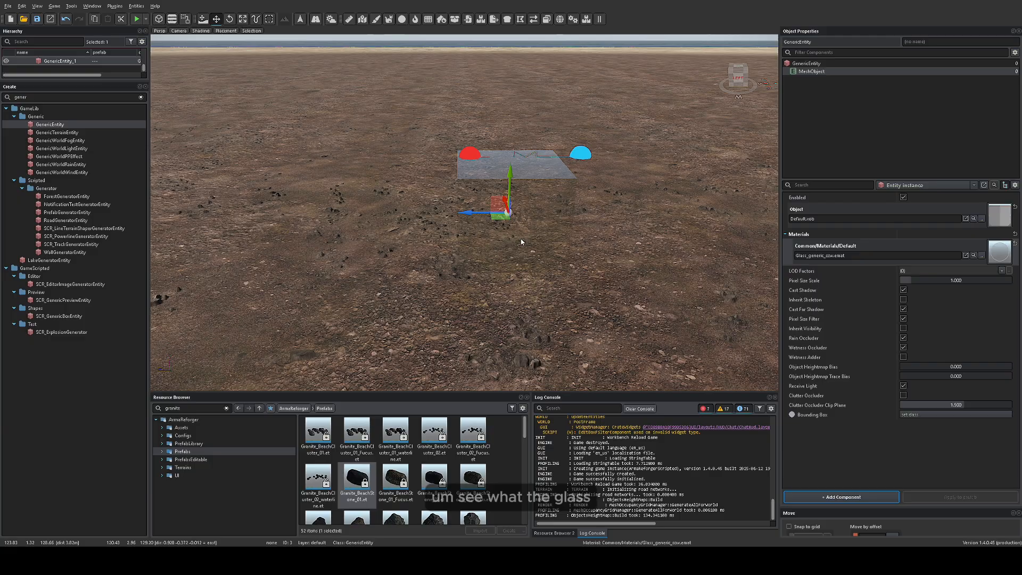
scroll(566, 209, "up", 3)
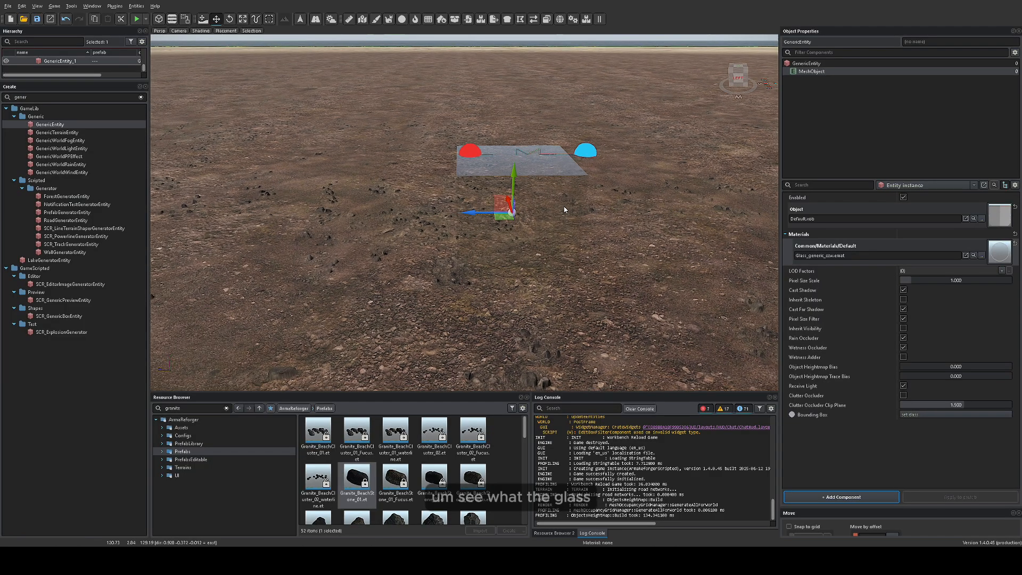
Undo the glass material trial and the related cube moves, back to the Default.emat material
scroll(582, 210, "down", 1)
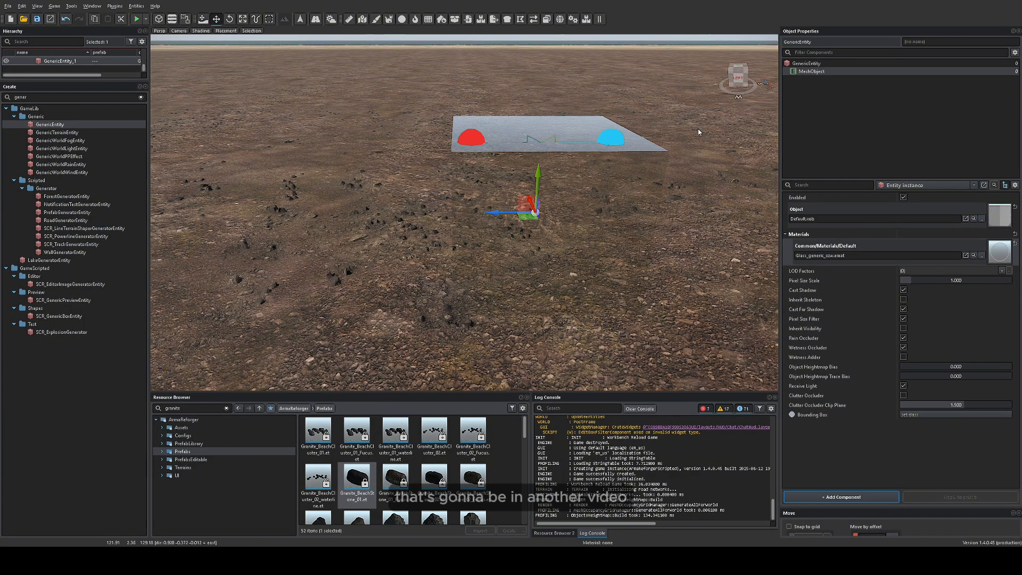
key("ctrl+z")
key("ctrl+z")
key("ctrl+z")
key("ctrl+z")
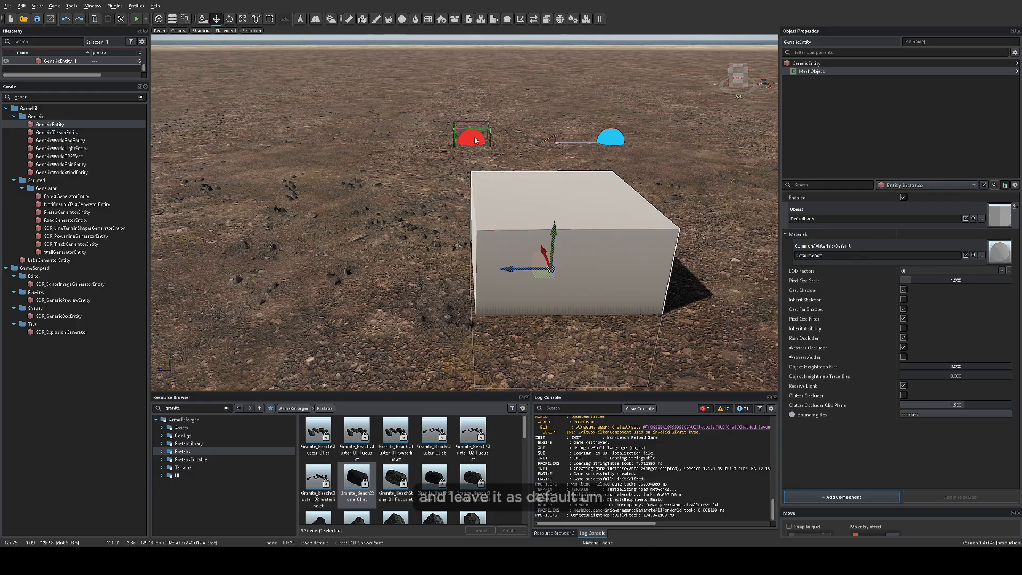
Raise the cube vertically so it sits on the terrain surface instead of half buried
scroll(560, 241, "down", 2)
scroll(474, 196, "down", 2)
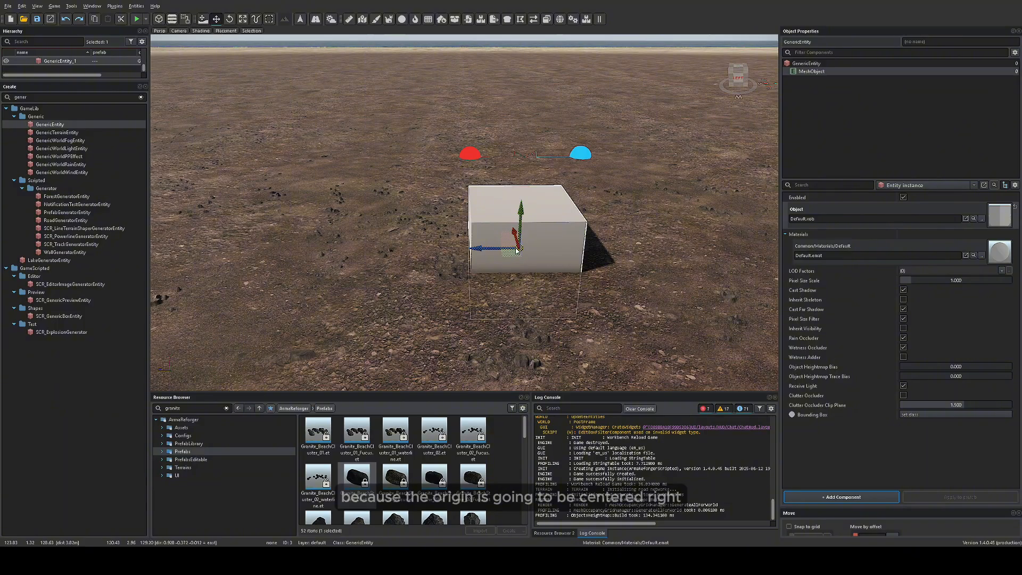
left_click_drag(523, 226, 528, 173)
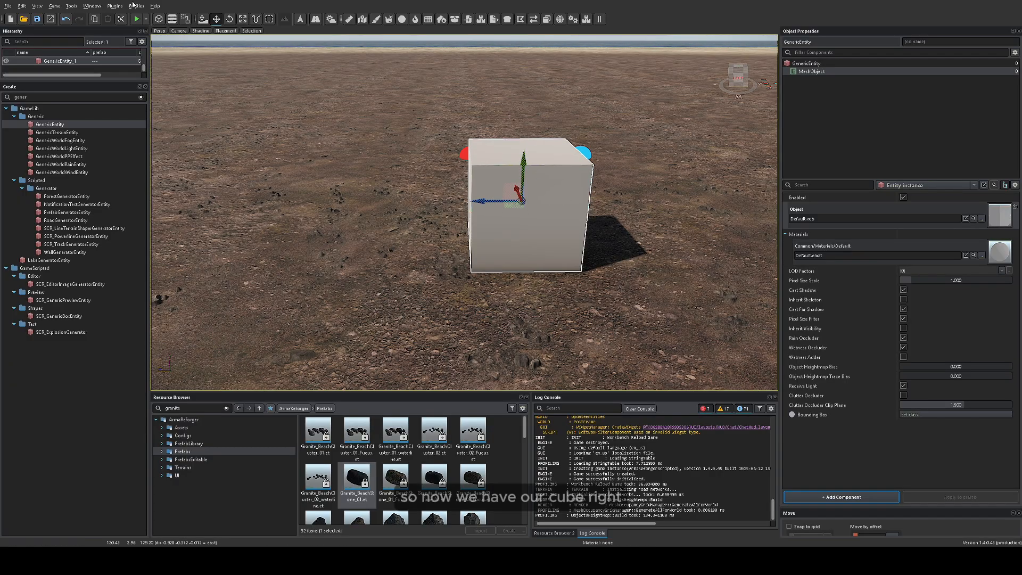
Play-test the world, walk around and into the mesh-only cube to check for collision, and return to editing
left_click(135, 19)
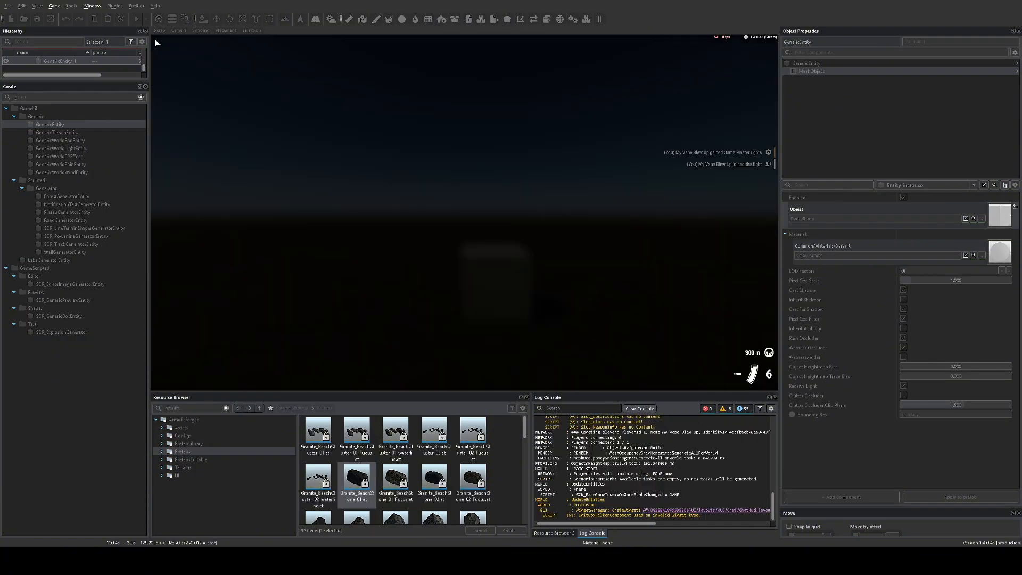
key("a")
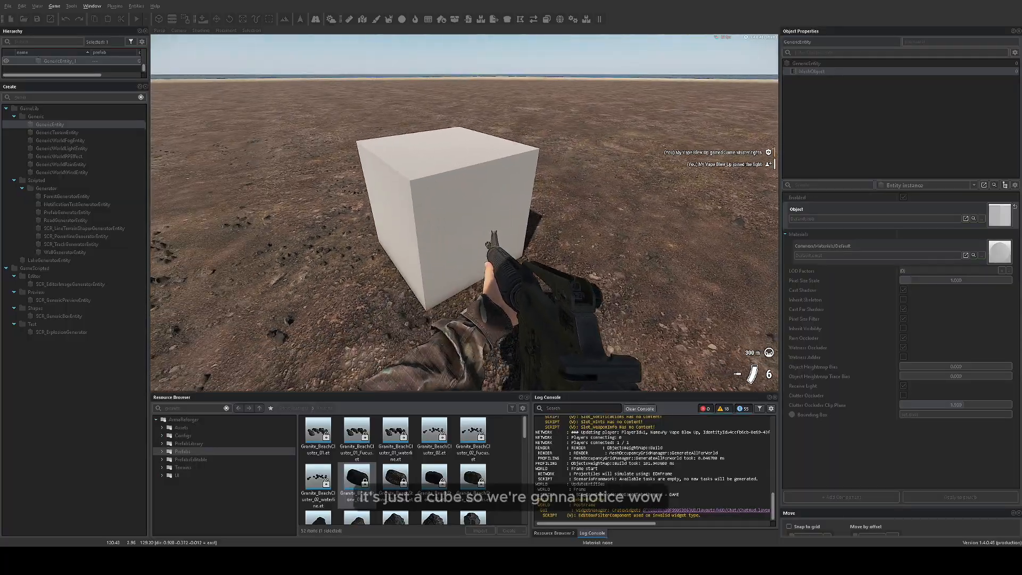
key("w")
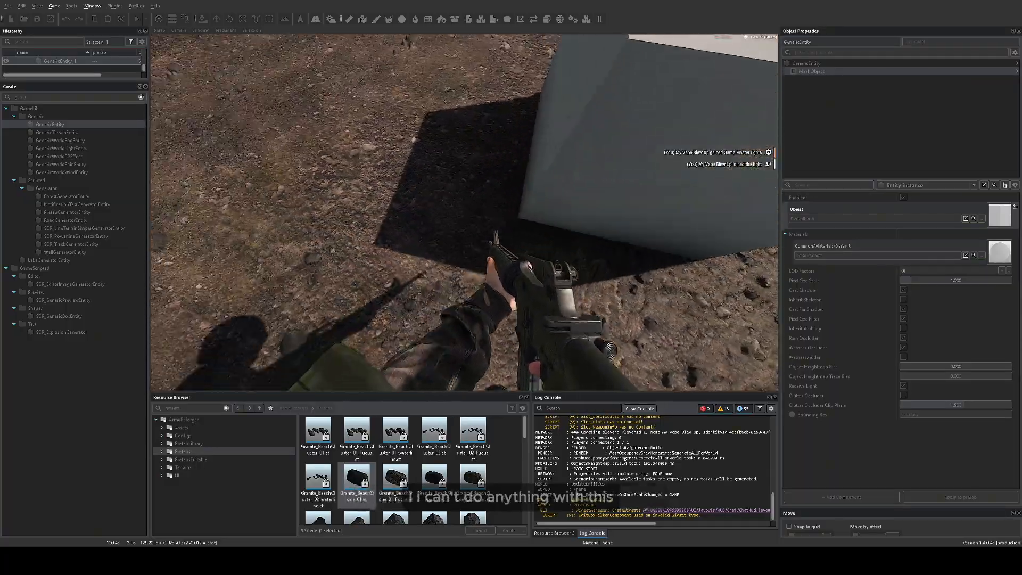
key("w")
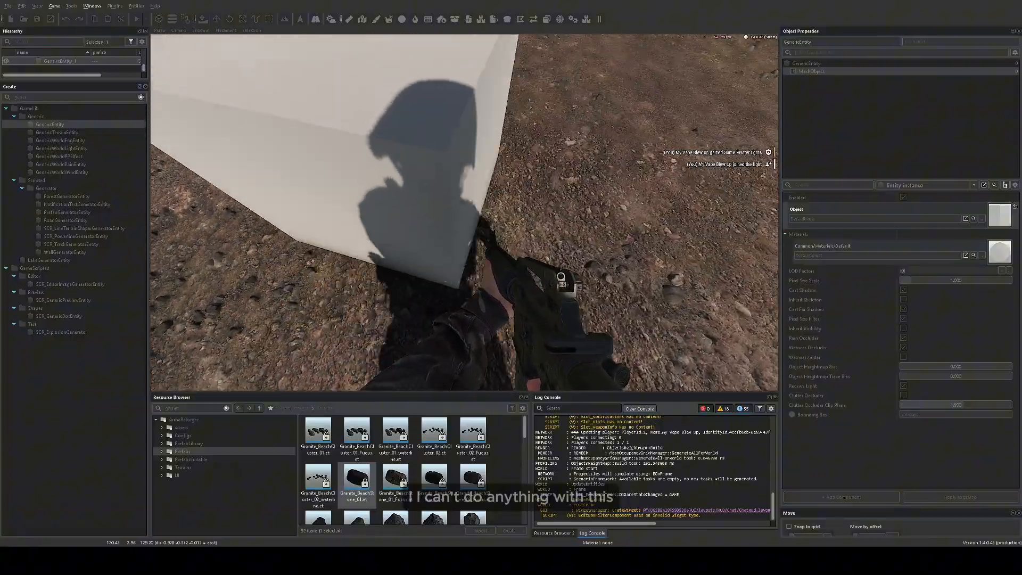
key("s")
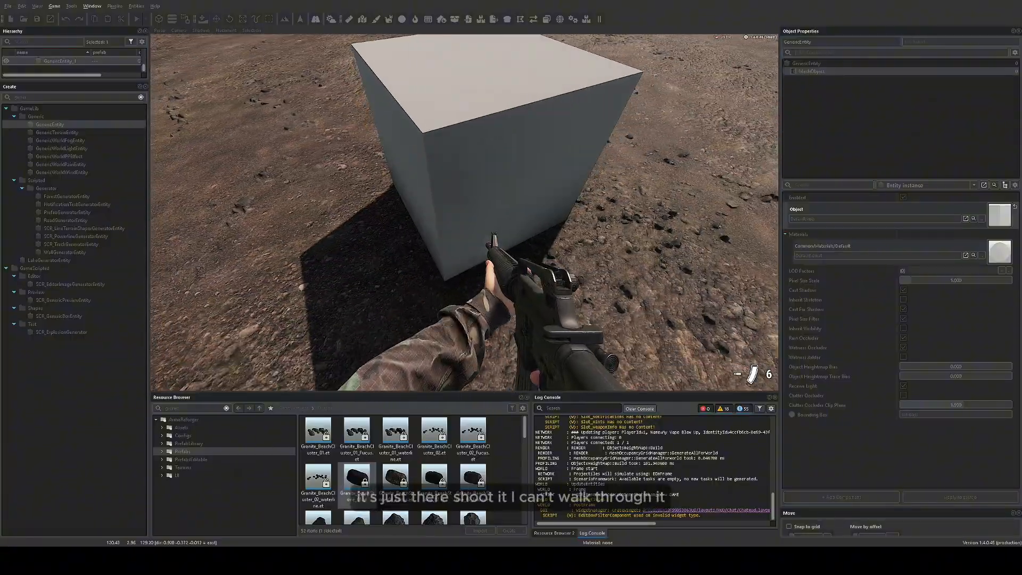
key("w")
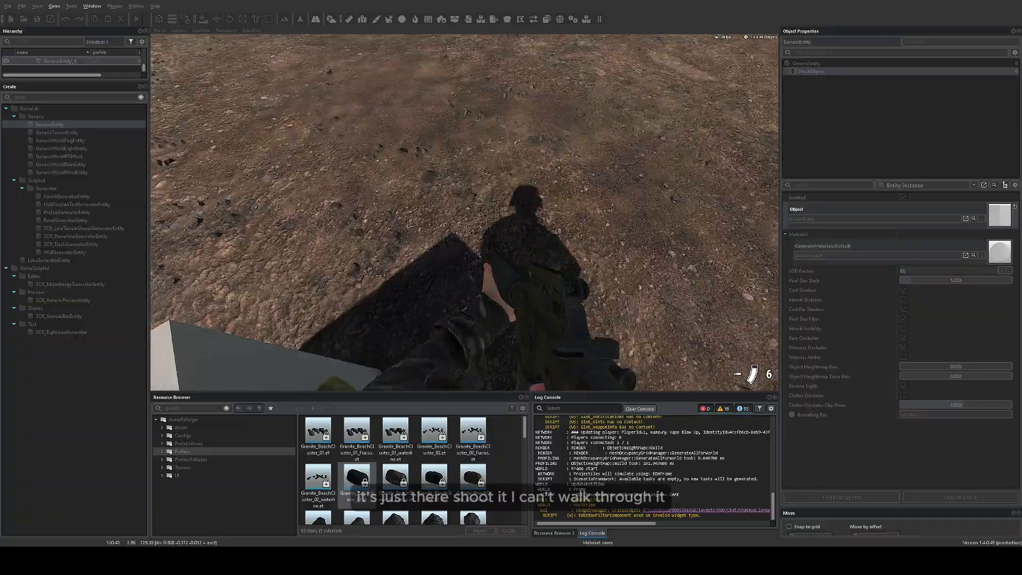
key("w")
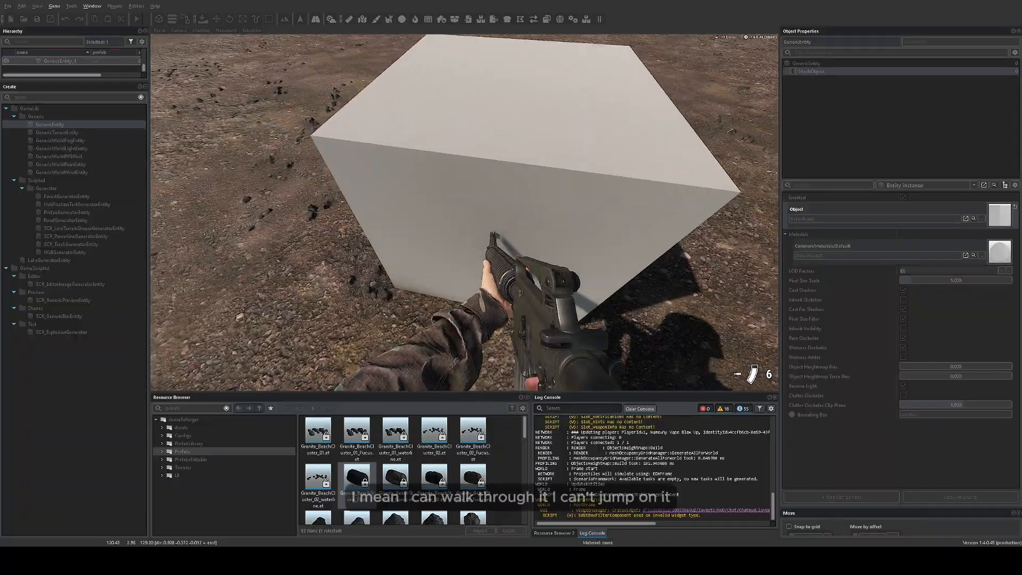
key("s")
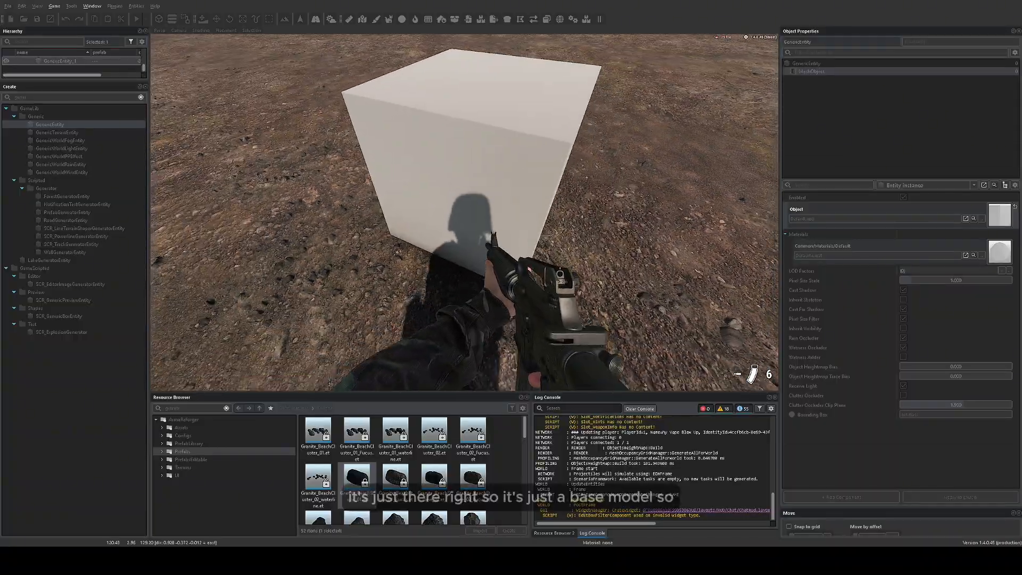
key("s")
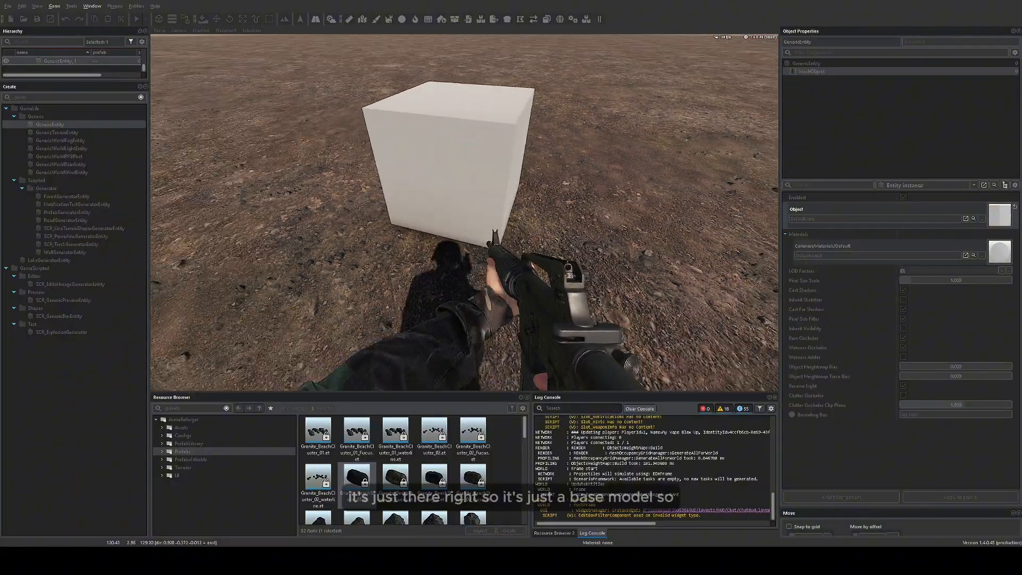
key("Escape")
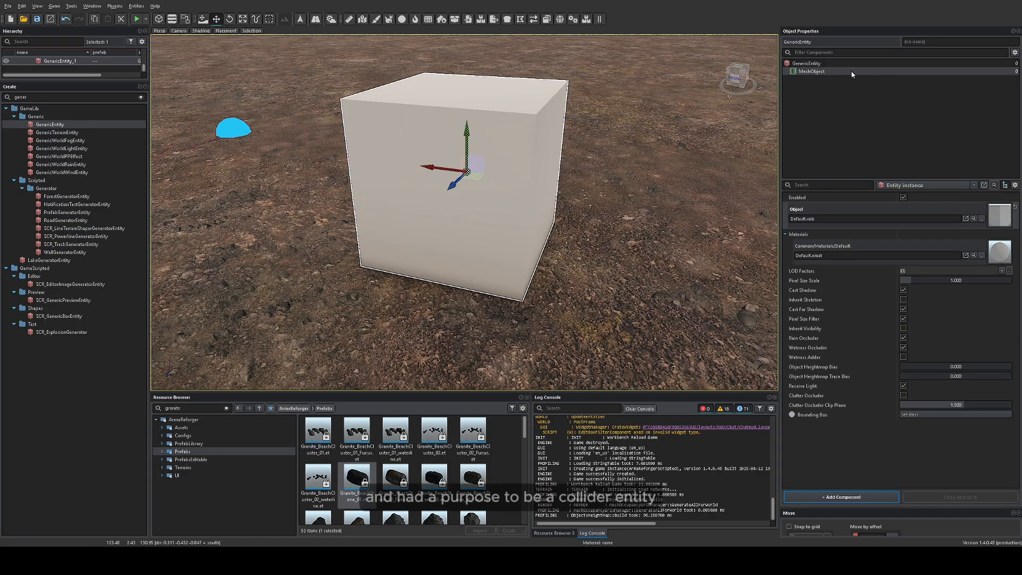
Add a RigidBody component to the generic entity and look over its collision layers, mass and gravity settings
right_click_drag(690, 98, 641, 104)
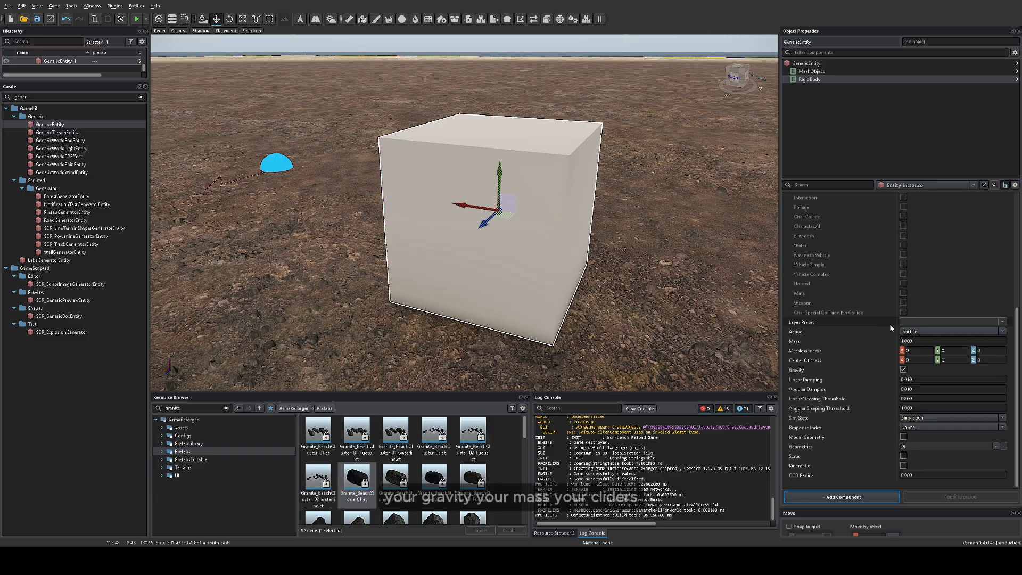
scroll(849, 292, "up", 2)
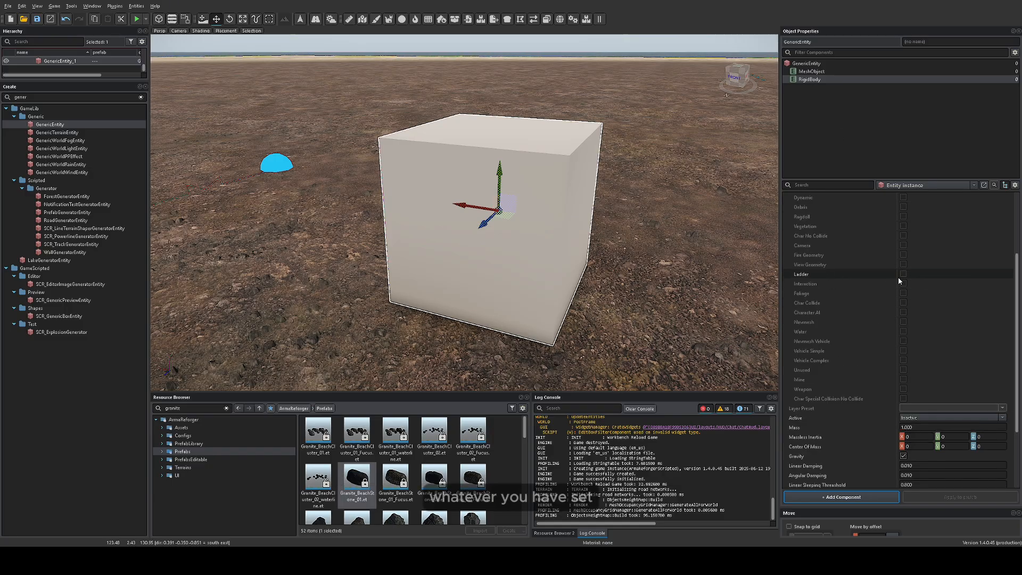
scroll(859, 286, "up", 5)
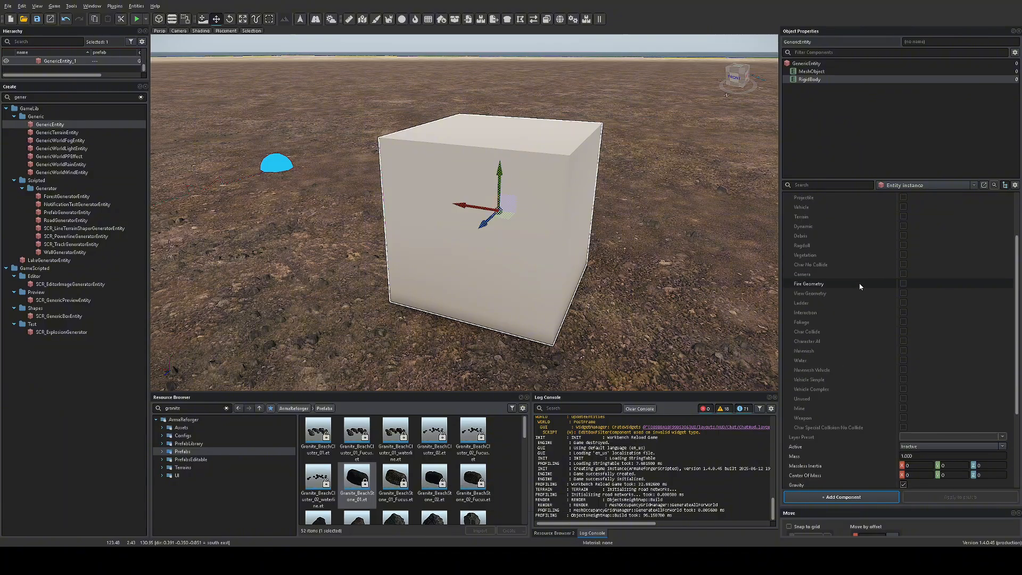
scroll(860, 284, "down", 5)
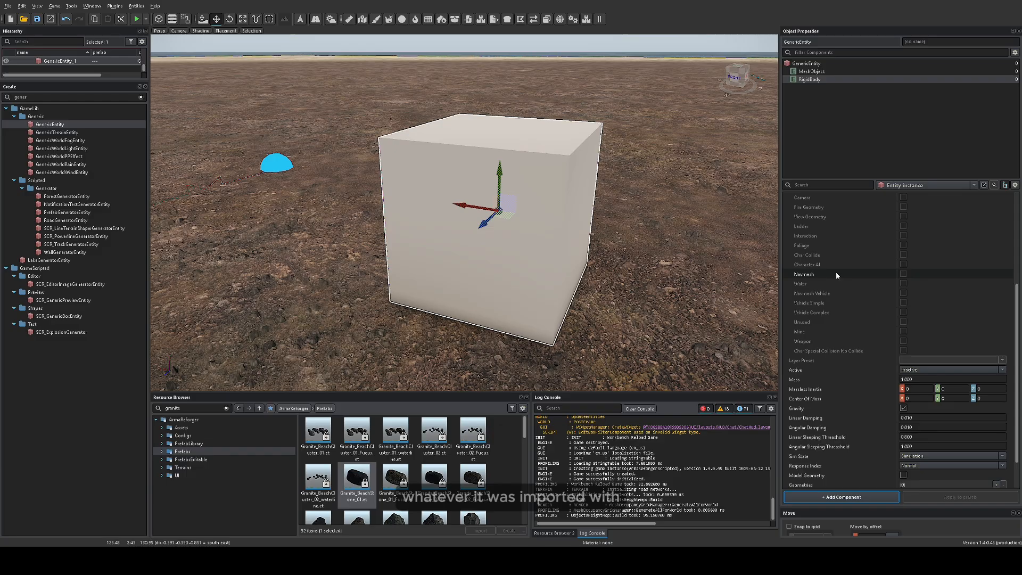
scroll(846, 266, "down", 2)
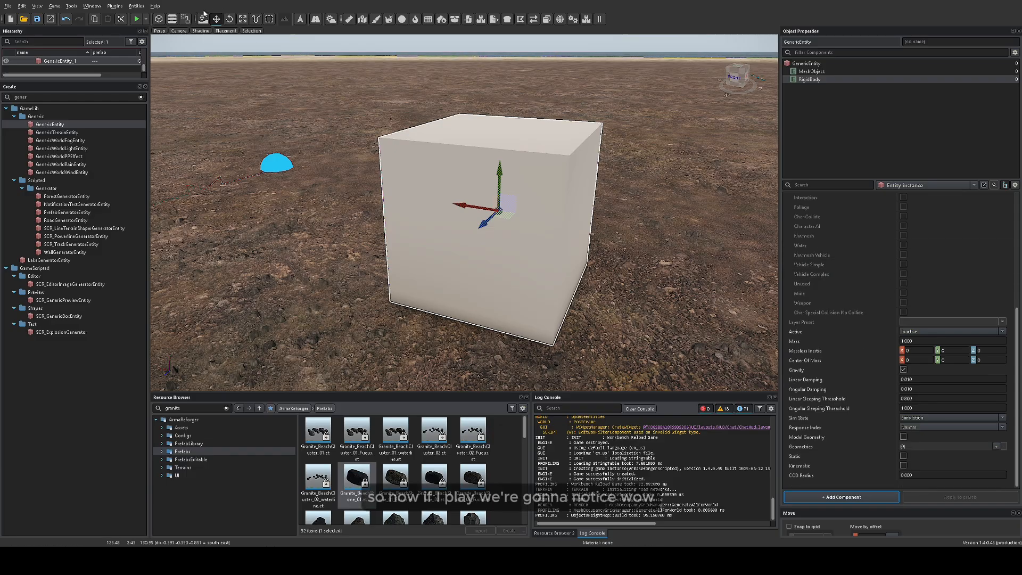
Play-test again to check whether the cube with the RigidBody component blocks the character, and exit the test
left_click(140, 19)
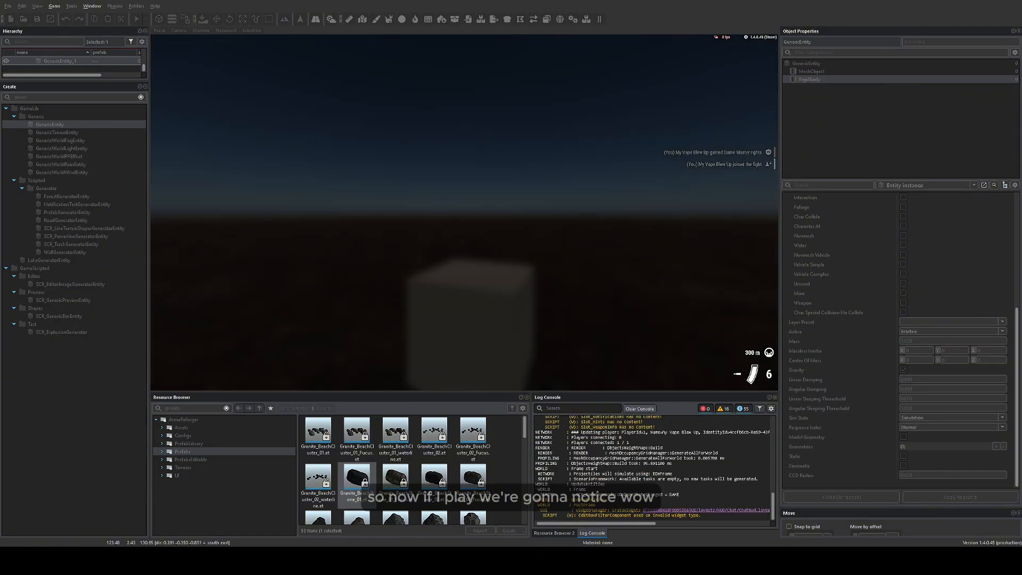
key("w")
key("s")
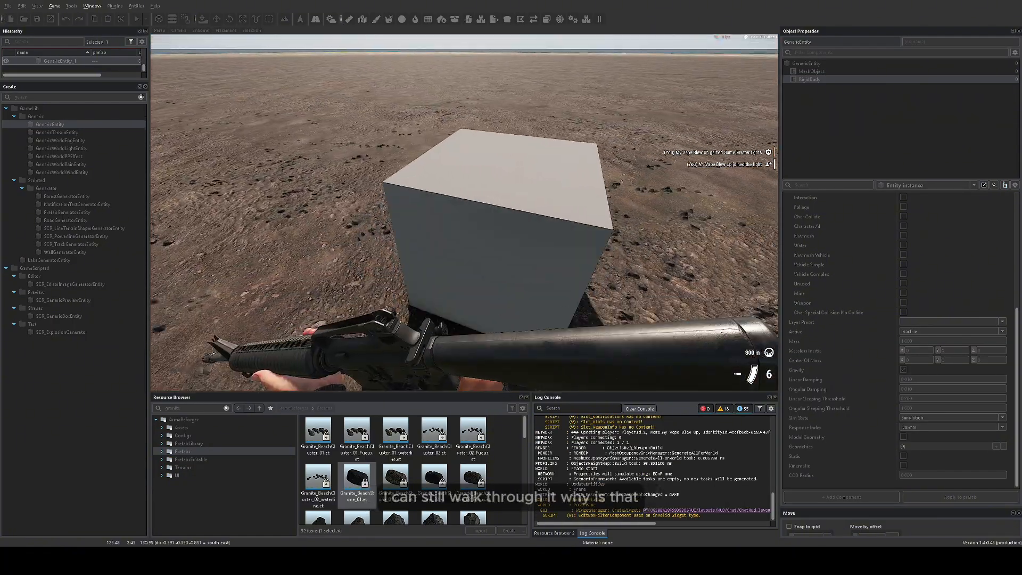
key("w")
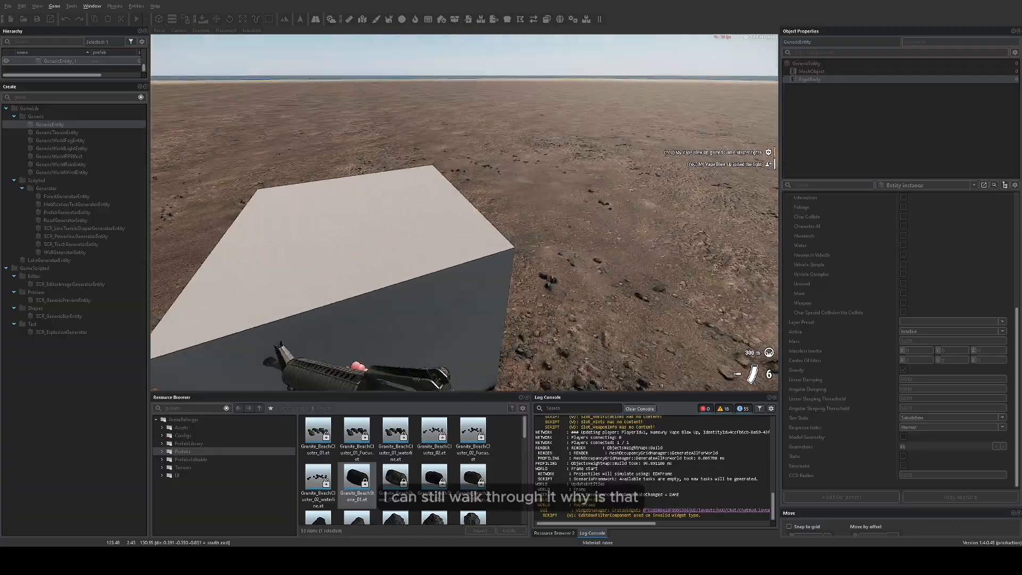
key("s")
key("Escape")
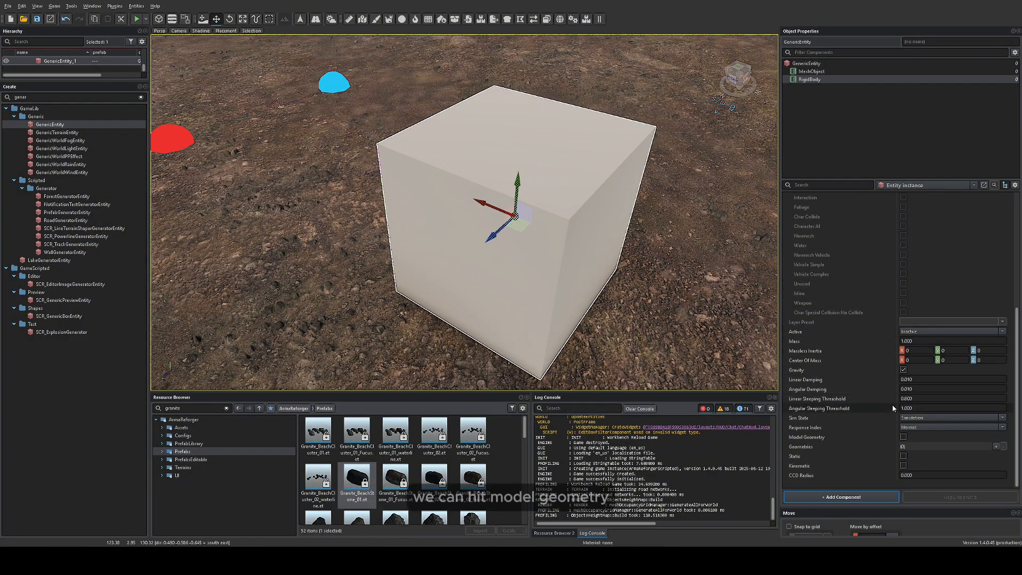
Try the RigidBody's Model Geometry option, reset it, and add a PhysicsBoxGeometry named Box1 to its geometries
left_click(904, 436)
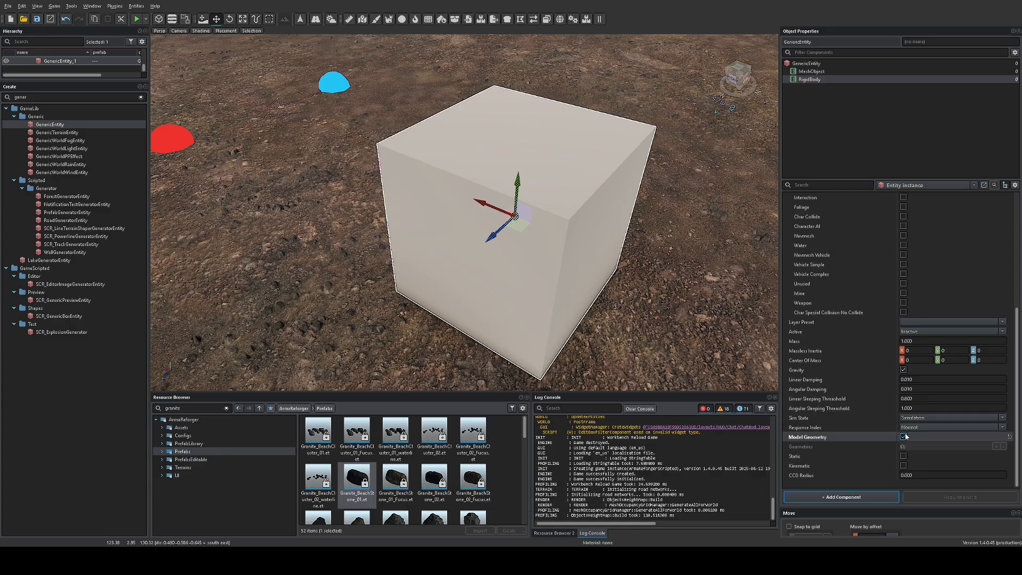
left_click(1009, 437)
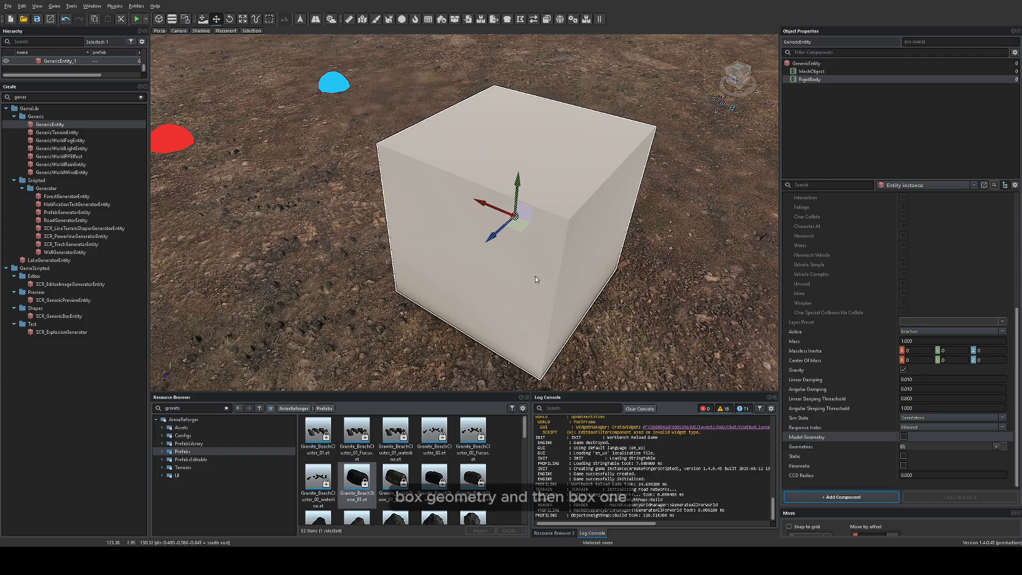
key("Return")
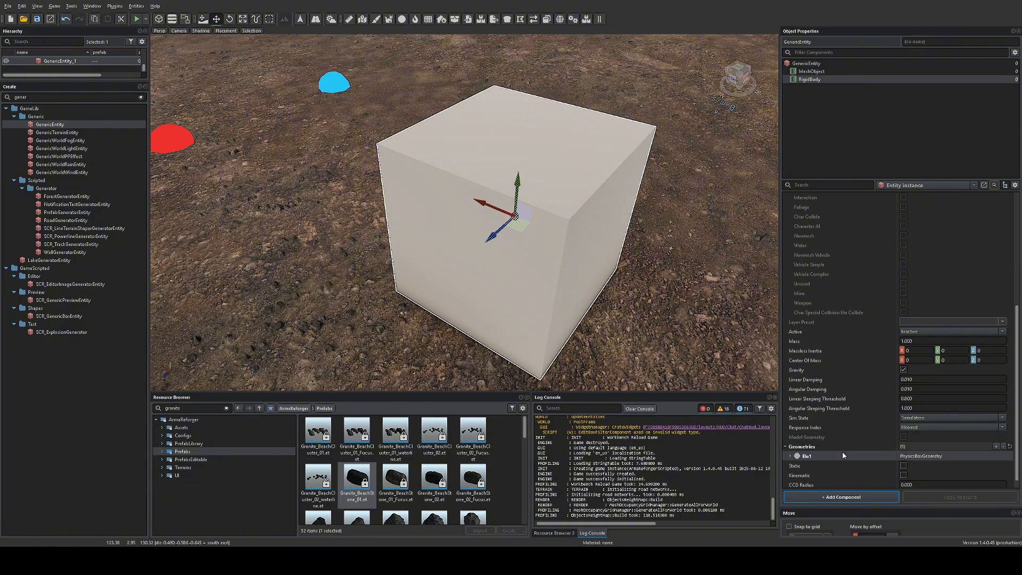
scroll(842, 452, "down", 1)
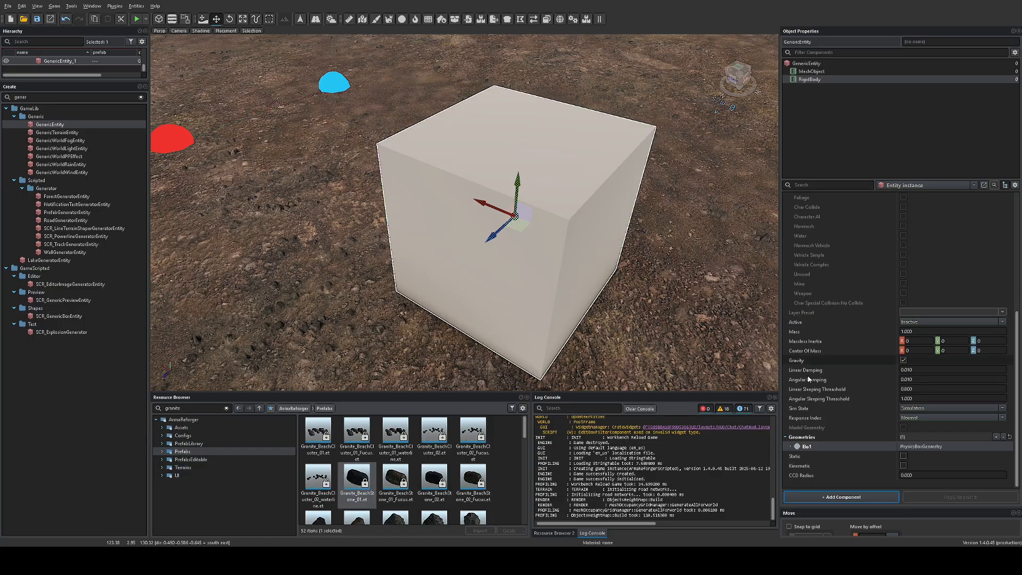
Set Box1's layer preset to PropFireView and its surface properties to flesh_base.gamemat
left_click(791, 446)
scroll(842, 445, "down", 3)
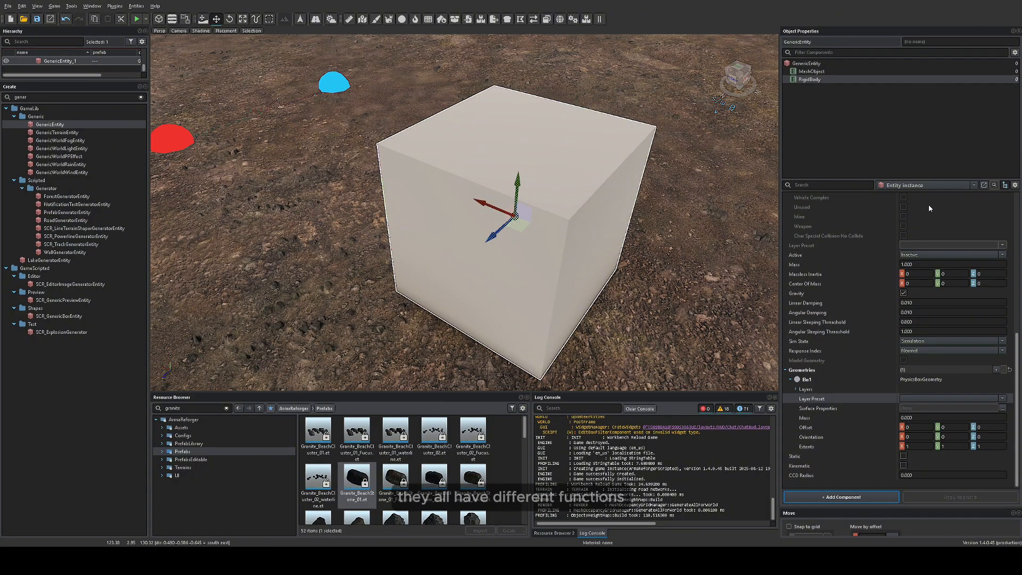
left_click(913, 287)
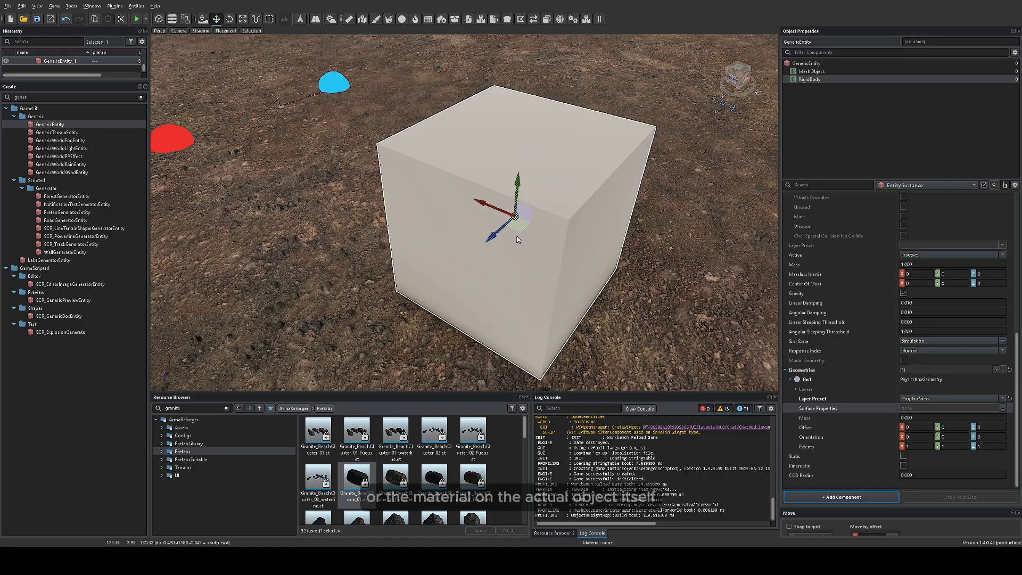
double_click(472, 233)
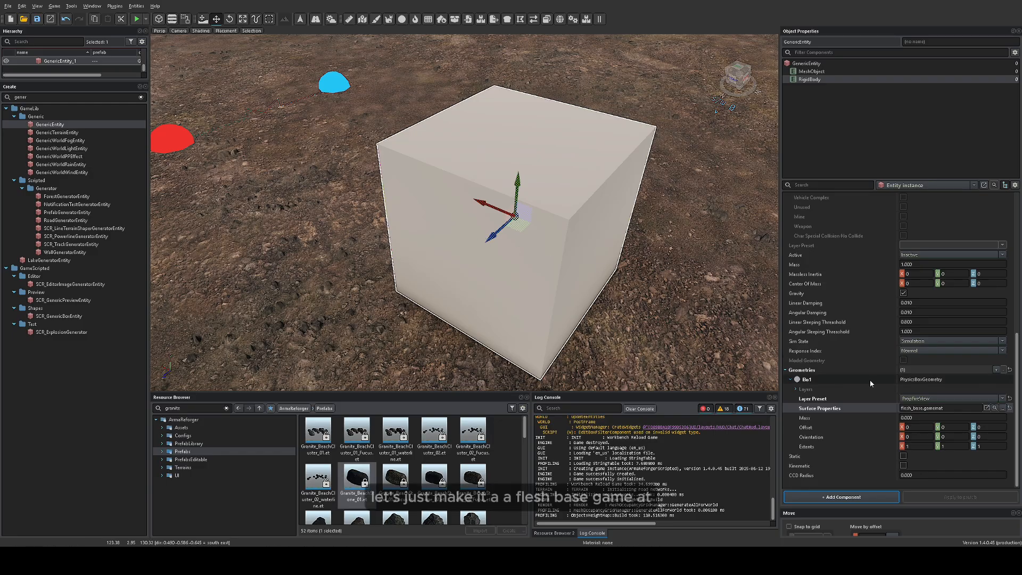
Show the cube's physics collider by setting Show bodies to flat-mesh in the diagnostic menu's Physics section
key("s")
key("d")
right_click_drag(619, 234, 663, 228)
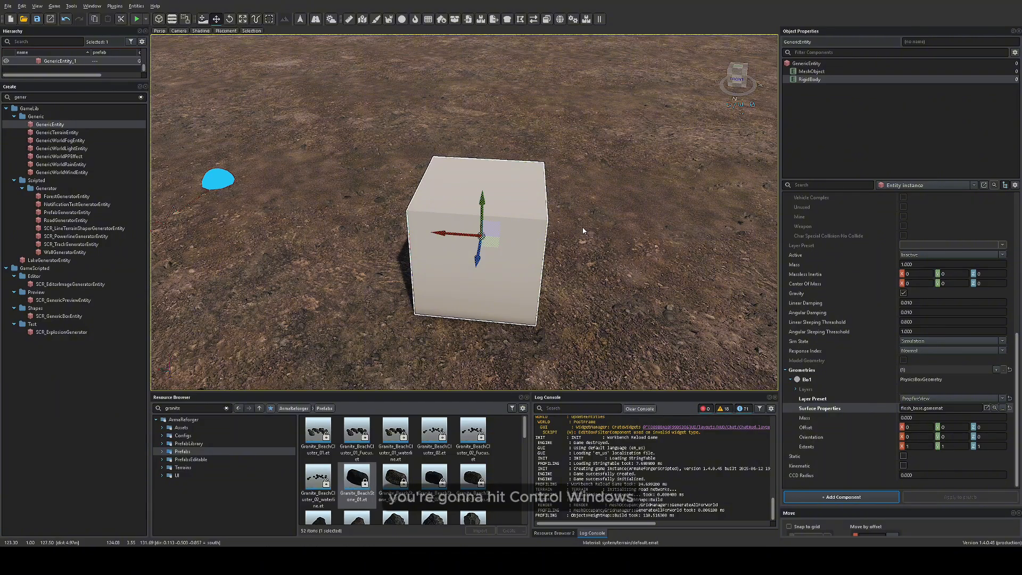
key("ctrl+super")
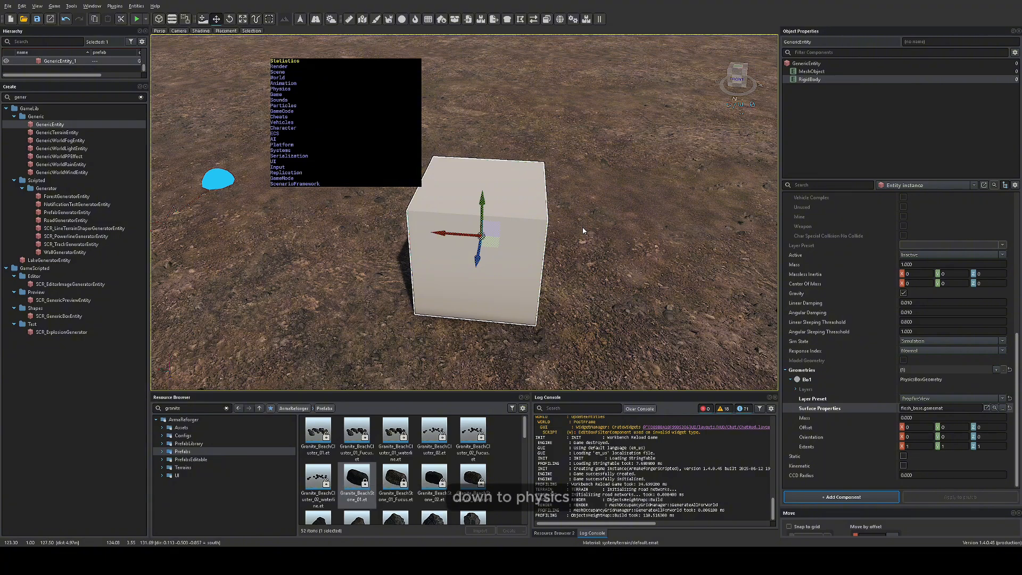
key("ctrl+super+Down")
key("ctrl+super+Down")
key("ctrl+super+Down")
key("ctrl+super+Down")
key("ctrl+super+Down")
key("ctrl+super+Down")
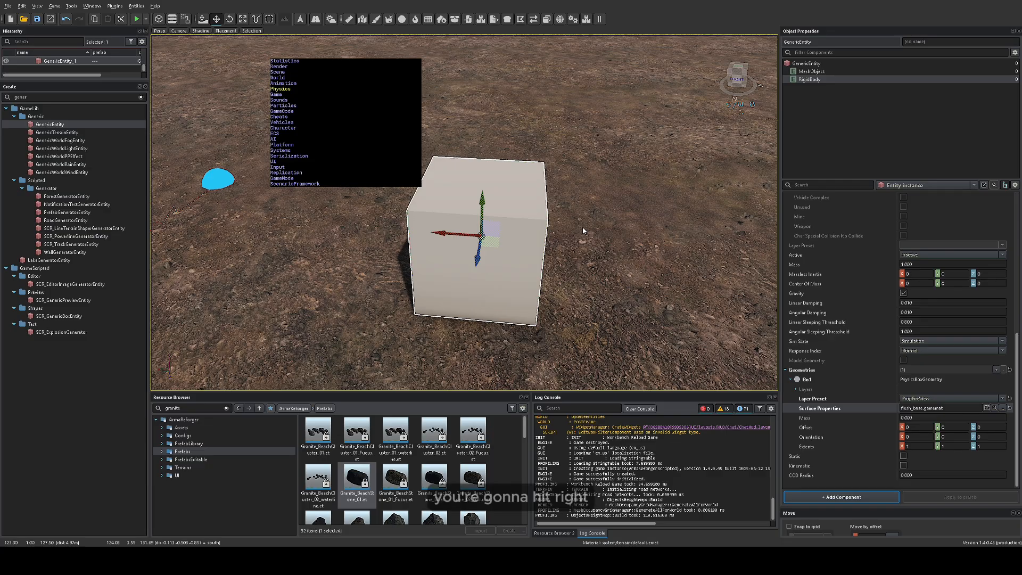
key("ctrl+super+Right")
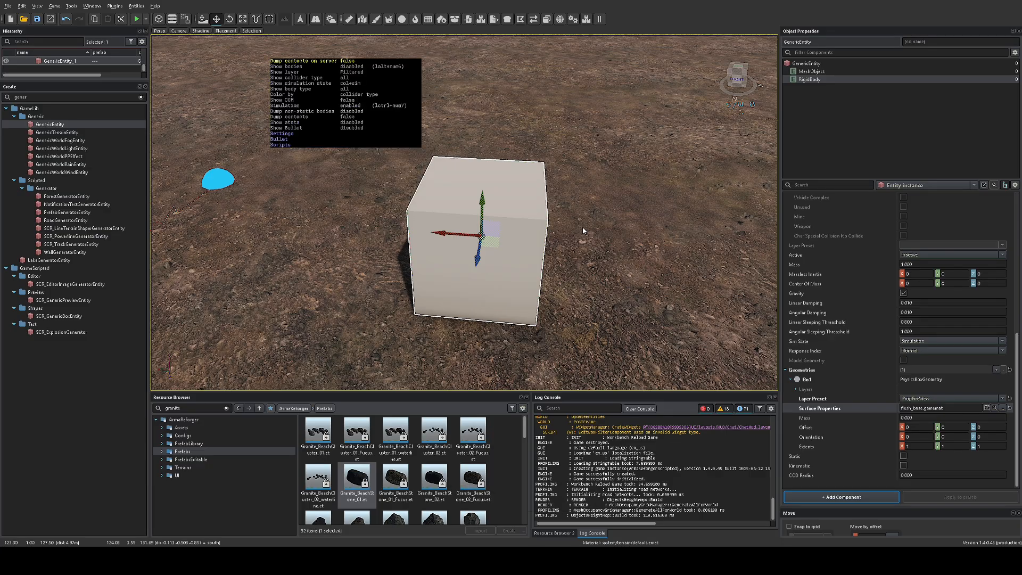
key("ctrl+super+Down")
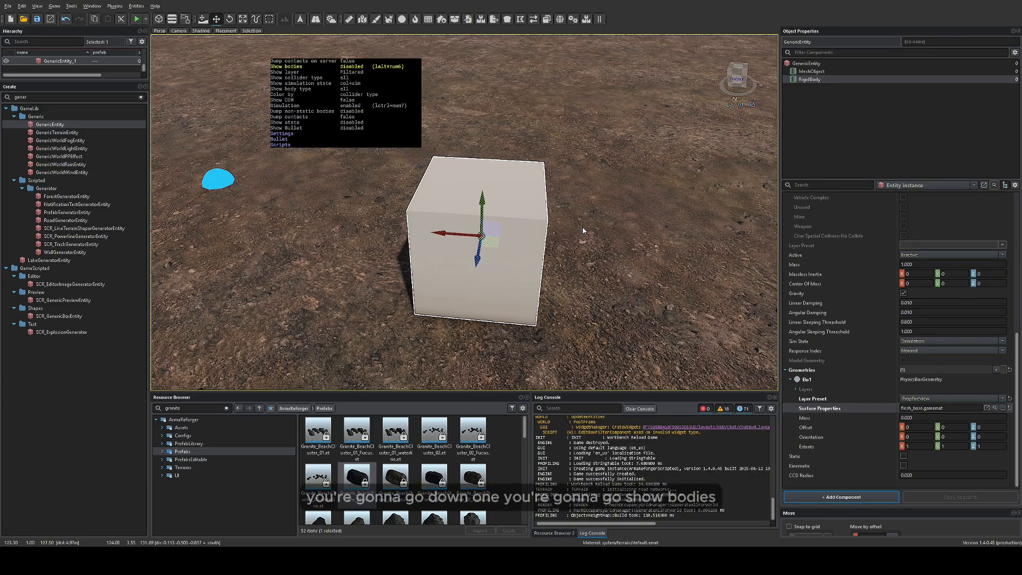
key("ctrl+super+Right")
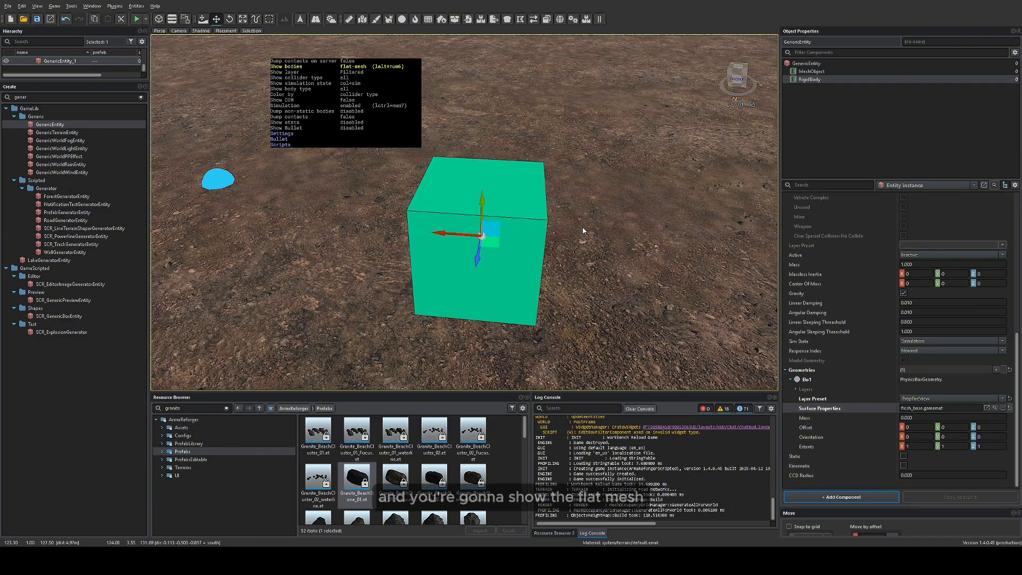
Compare the cube's collider with its mesh by cycling Show bodies through transp-mesh, flat-mesh and disabled, and close the diagnostic menu
key("ctrl+super+Right")
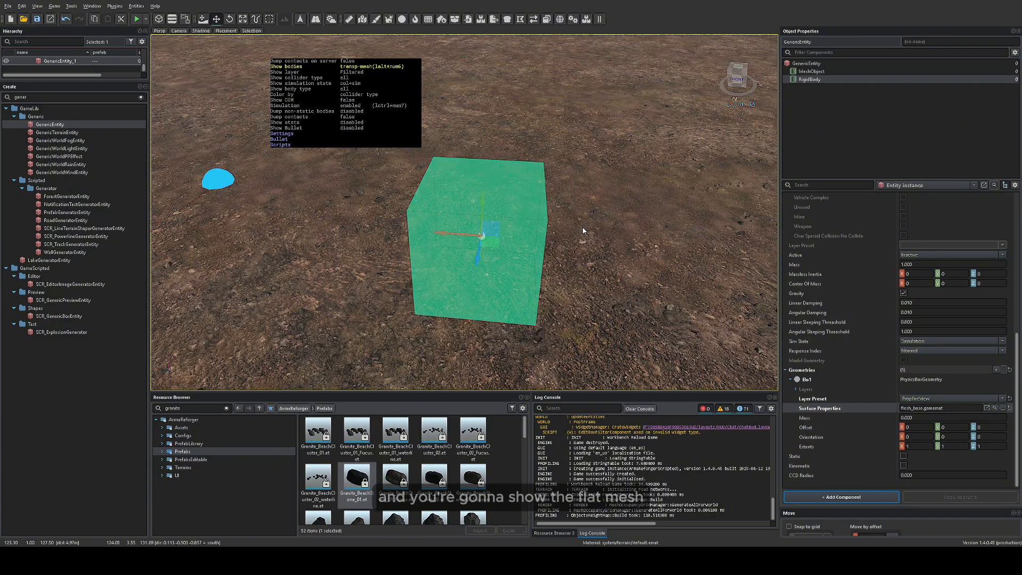
key("ctrl+super+Right")
key("ctrl+super+Left")
key("ctrl+super+Left")
key("ctrl+super+Left")
key("ctrl+super+Right")
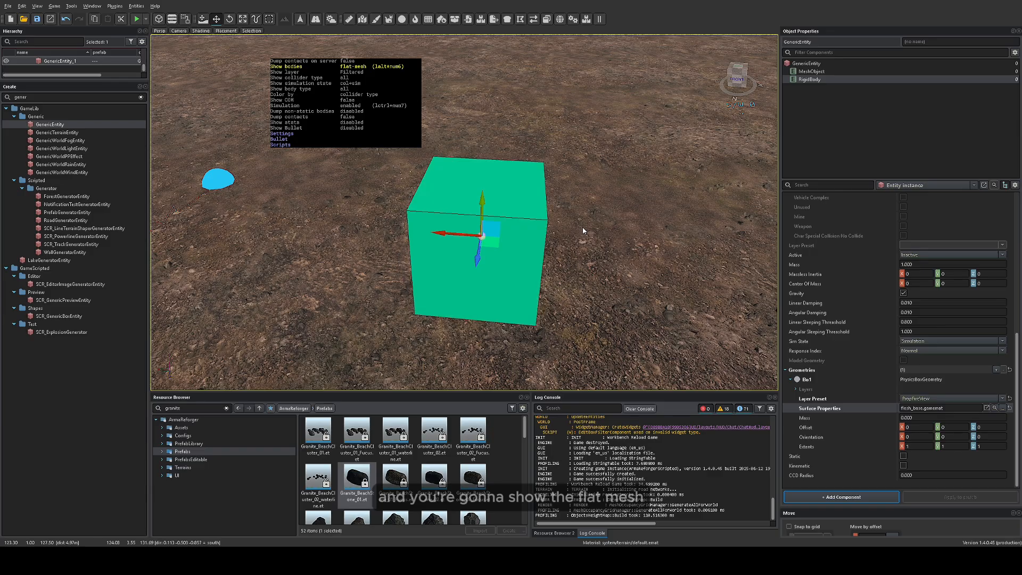
key("ctrl+super+Left")
key("ctrl+super+Right")
key("ctrl+super+Left")
key("ctrl+super+Right")
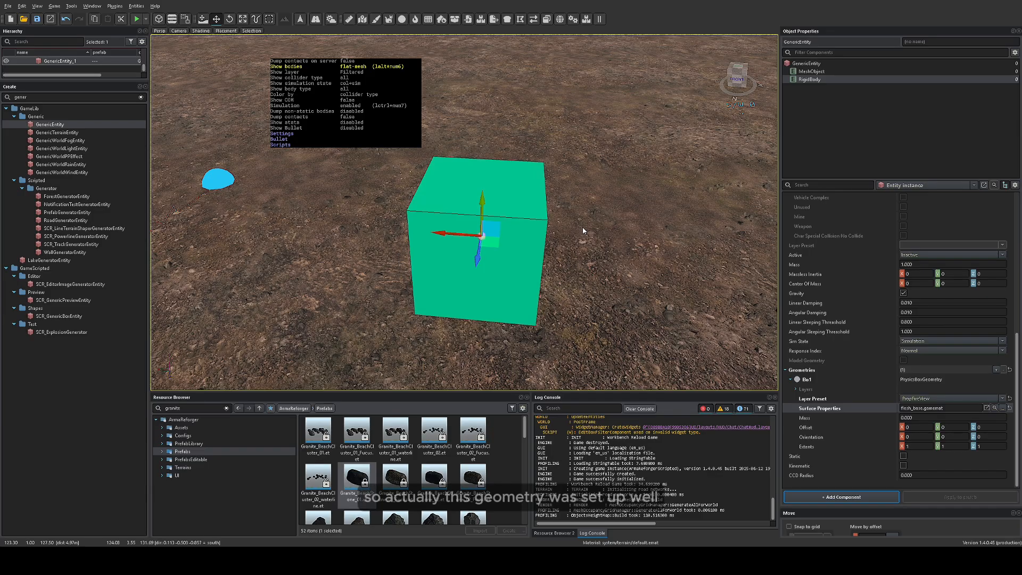
key("ctrl+super+Left")
key("ctrl+super+Right")
key("ctrl+super+Left")
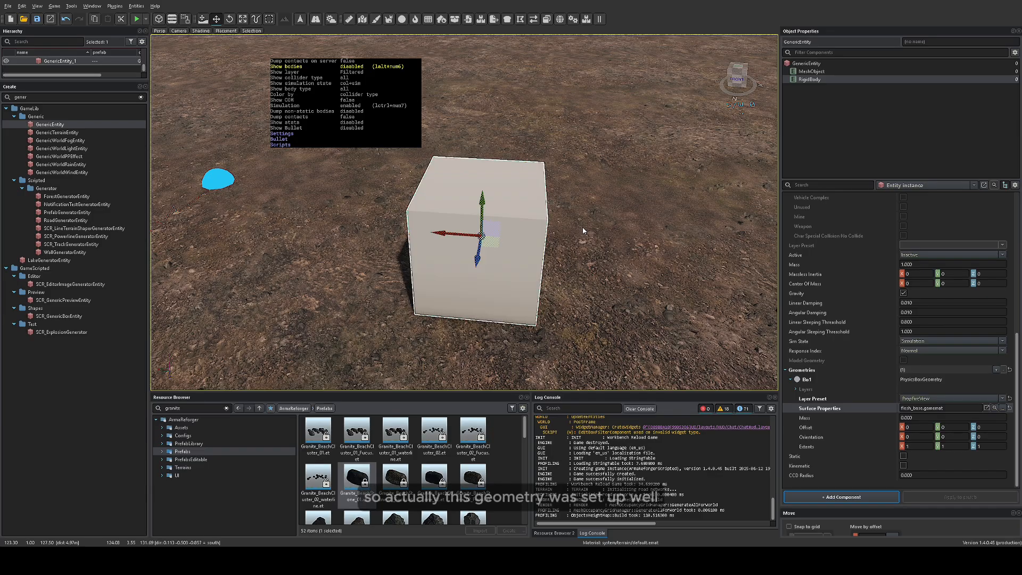
key("ctrl+super+Right")
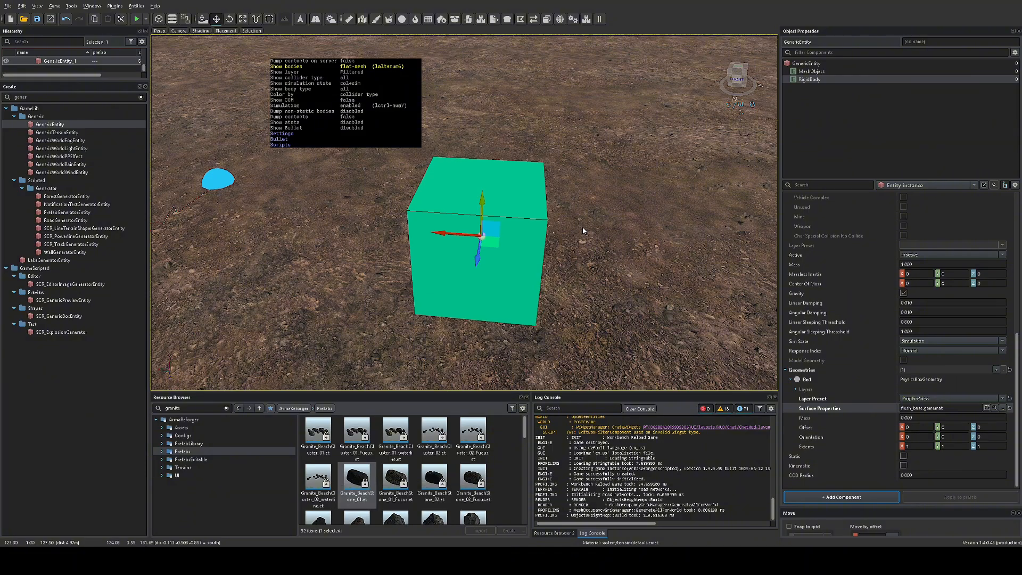
key("ctrl+super+Left")
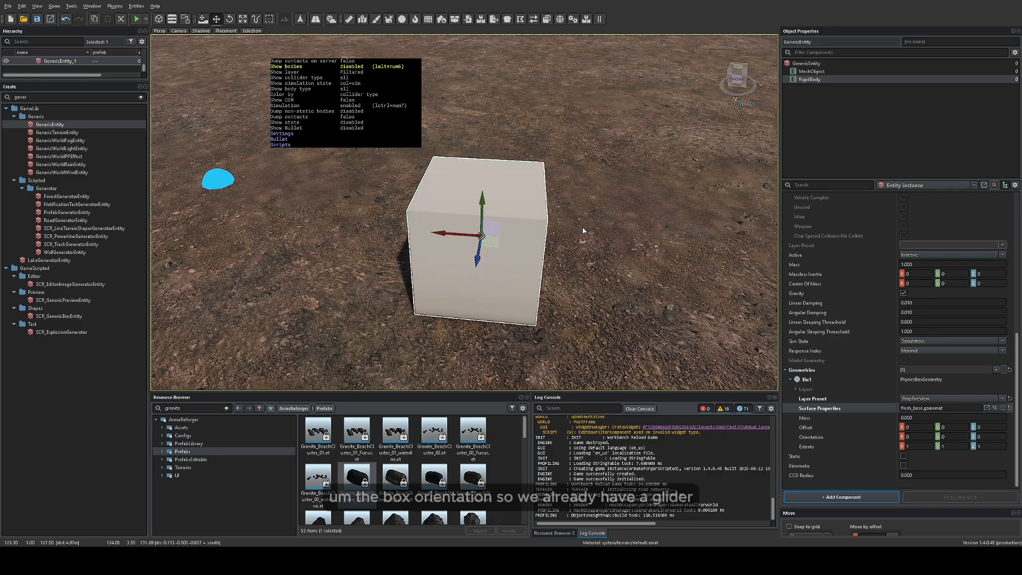
key("ctrl+super+Right")
key("ctrl+super+Left")
key("ctrl+super+Right")
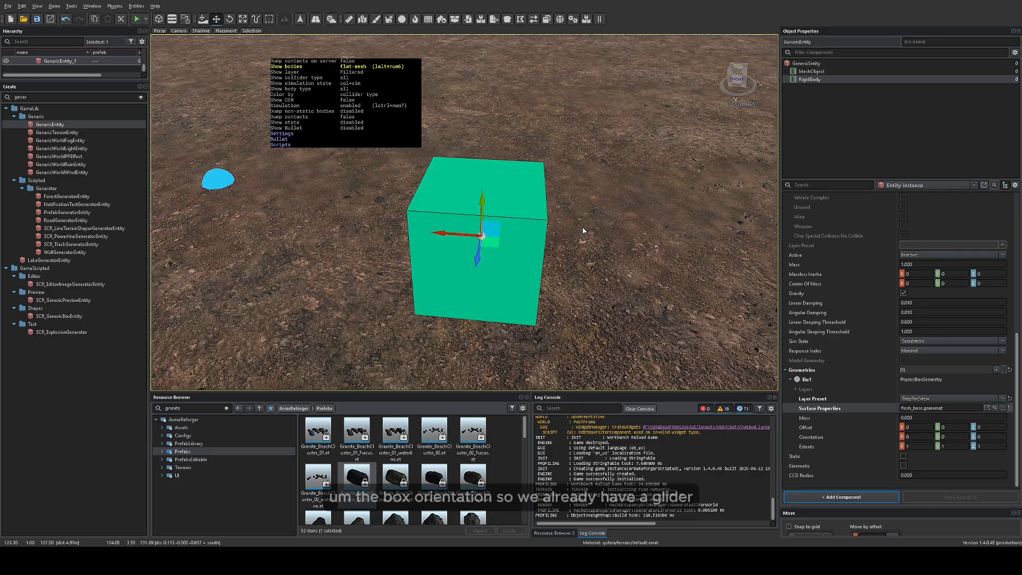
key("ctrl+super+Right")
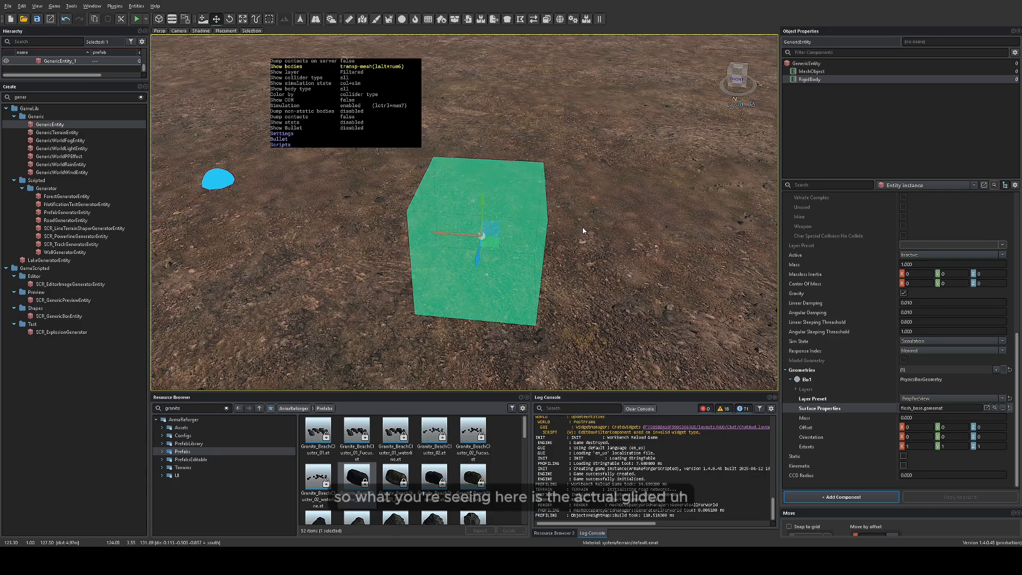
key("ctrl+super+Right")
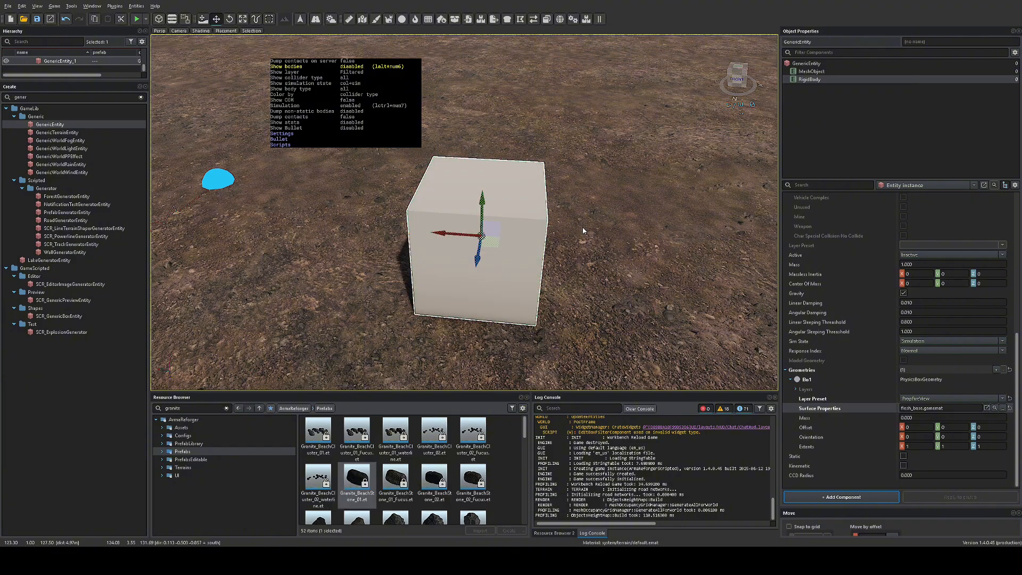
key("ctrl+super+Right")
key("ctrl+super")
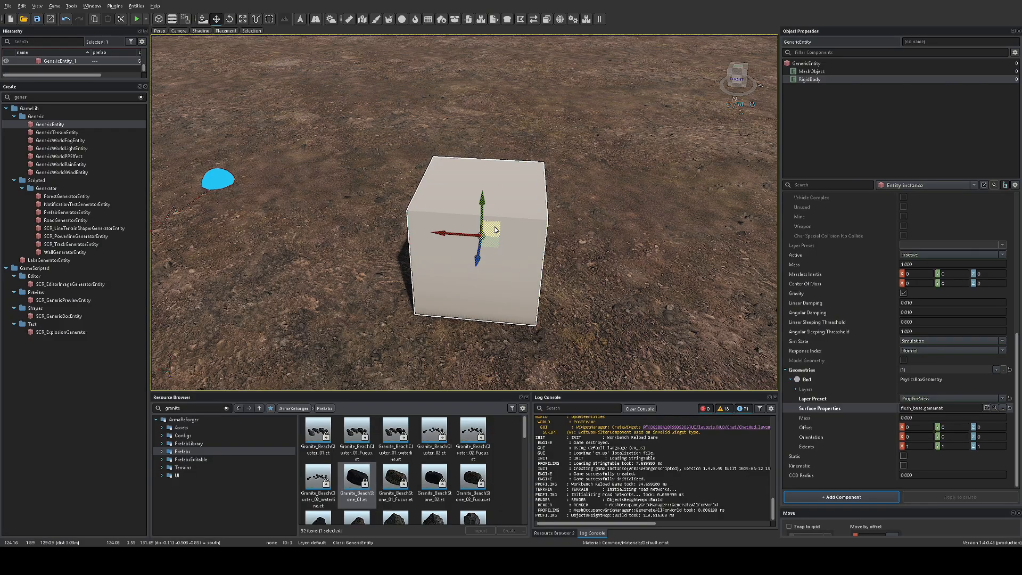
Start a play test, fire two shots at the cube and walk up to examine the impact marks
left_click(137, 19)
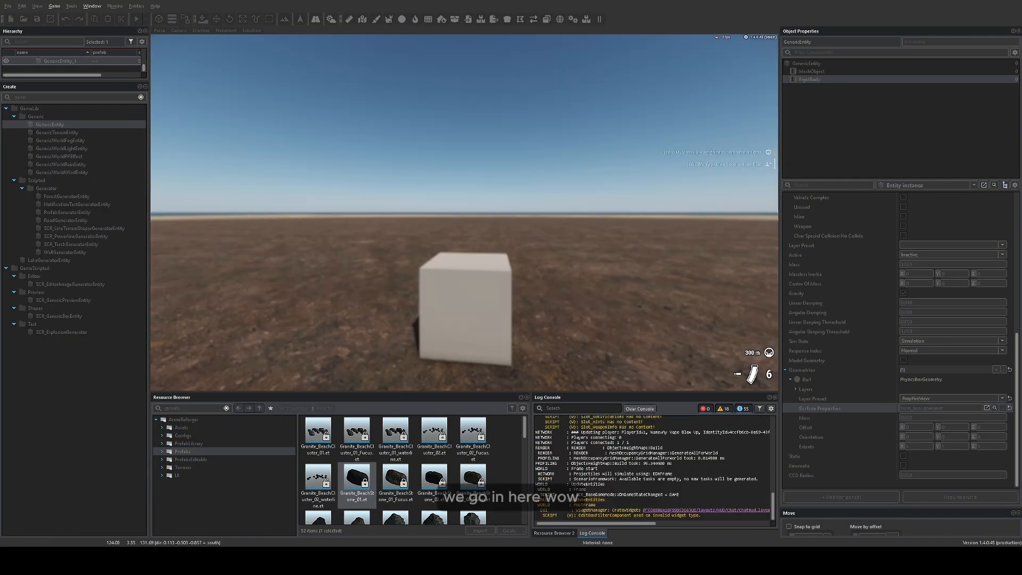
key("w")
key("s")
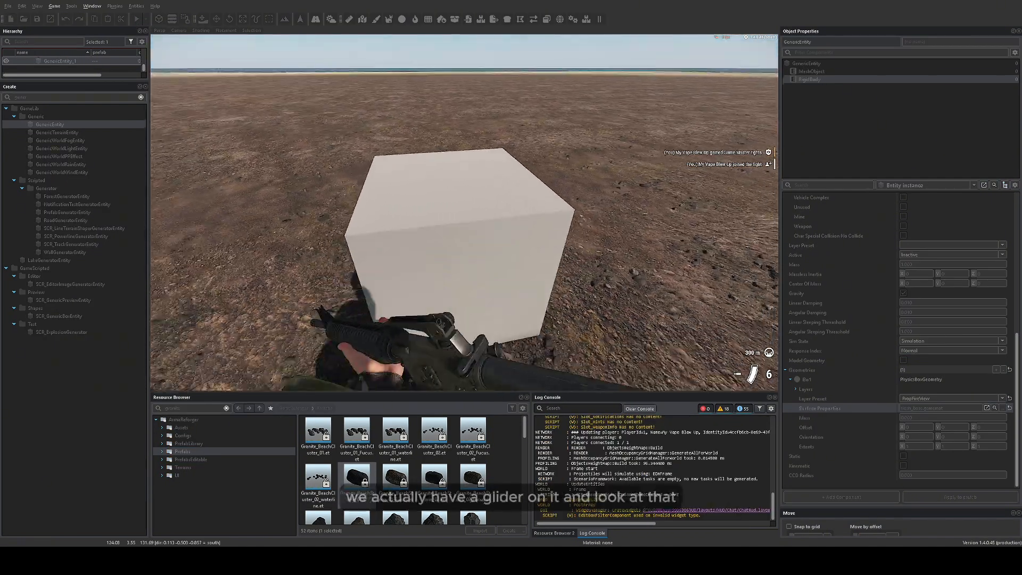
key("s")
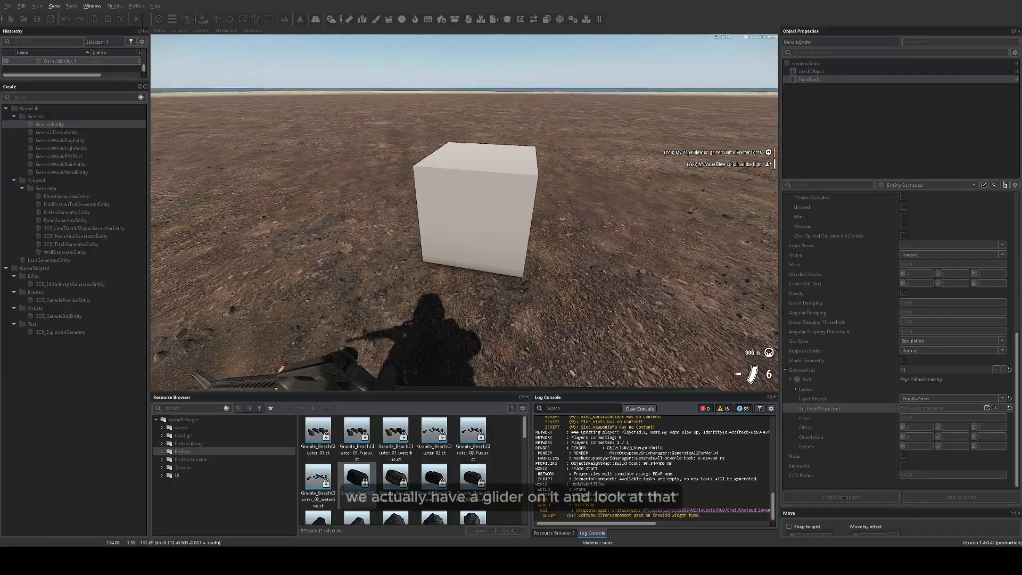
key("w")
left_click(464, 212)
left_click(464, 212)
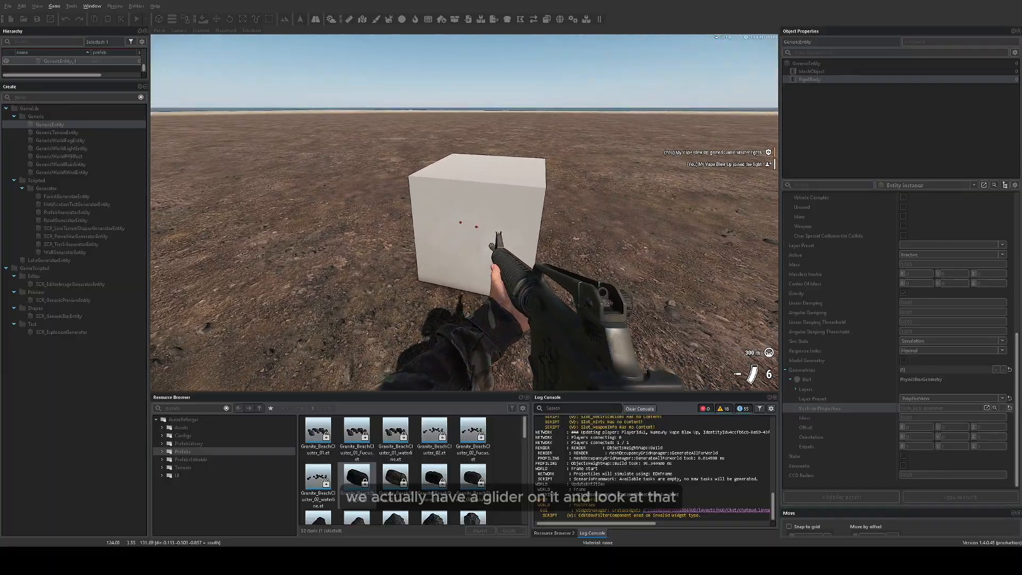
key("w")
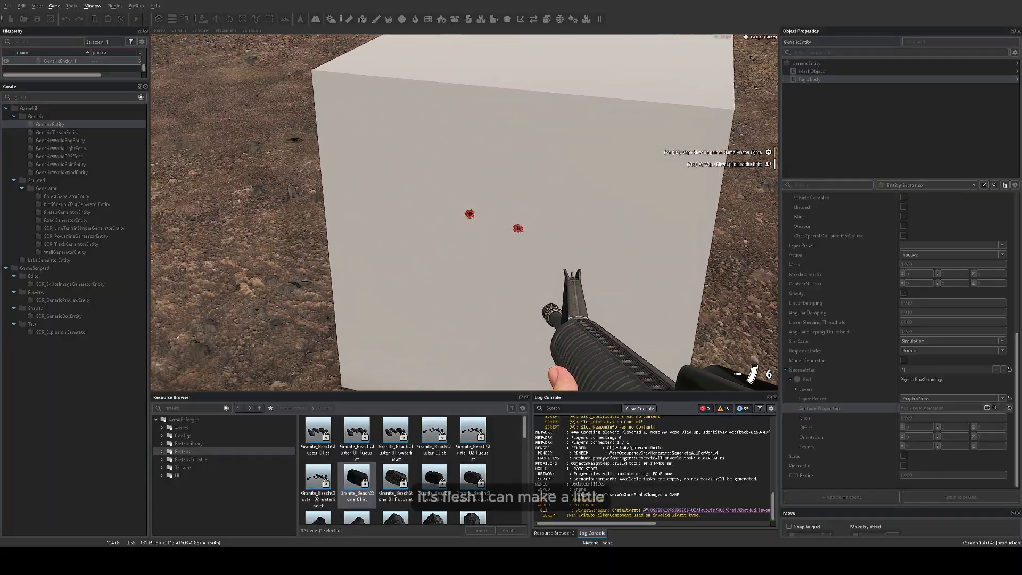
Fire more shots into the cube's face to test the flesh surface, and aim through the rifle's sights
left_click(464, 212)
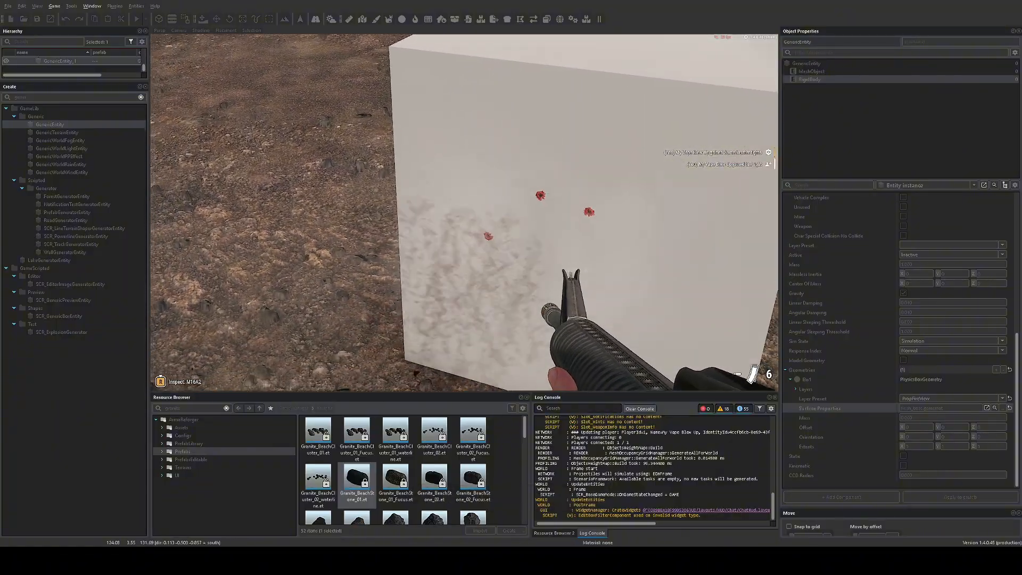
left_click(464, 213)
left_click(464, 212)
left_click(464, 212)
left_click(464, 212)
left_click(464, 213)
key("s")
left_click(464, 213)
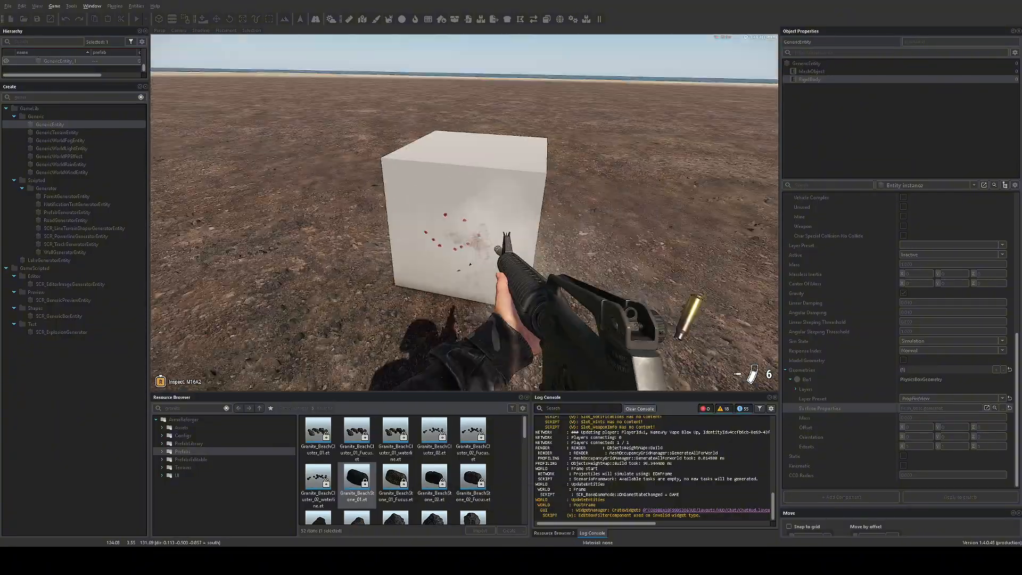
right_click(464, 212)
right_click(464, 212)
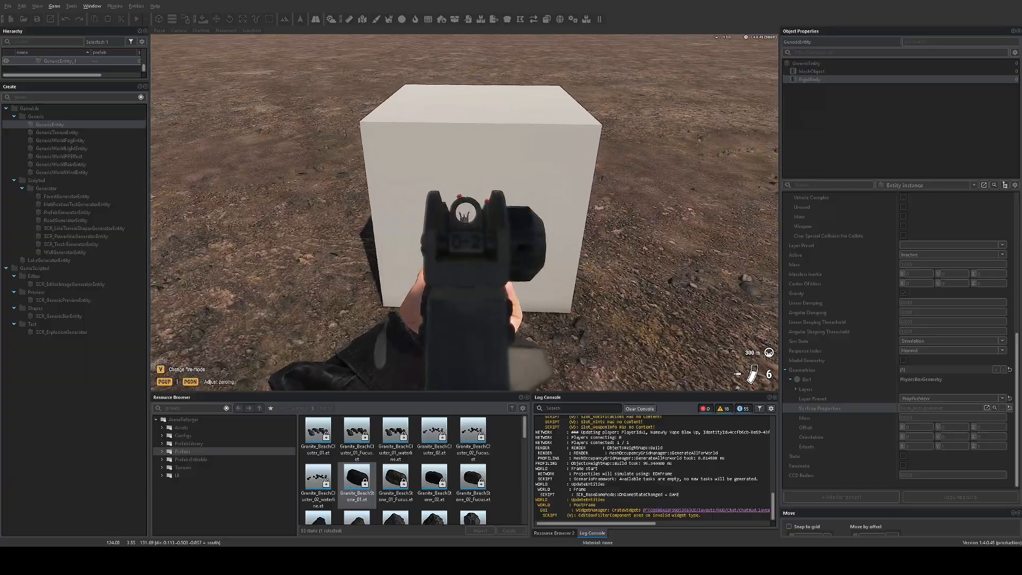
Jump onto the cube to test its collision, walk around it, and exit the play test
key("space")
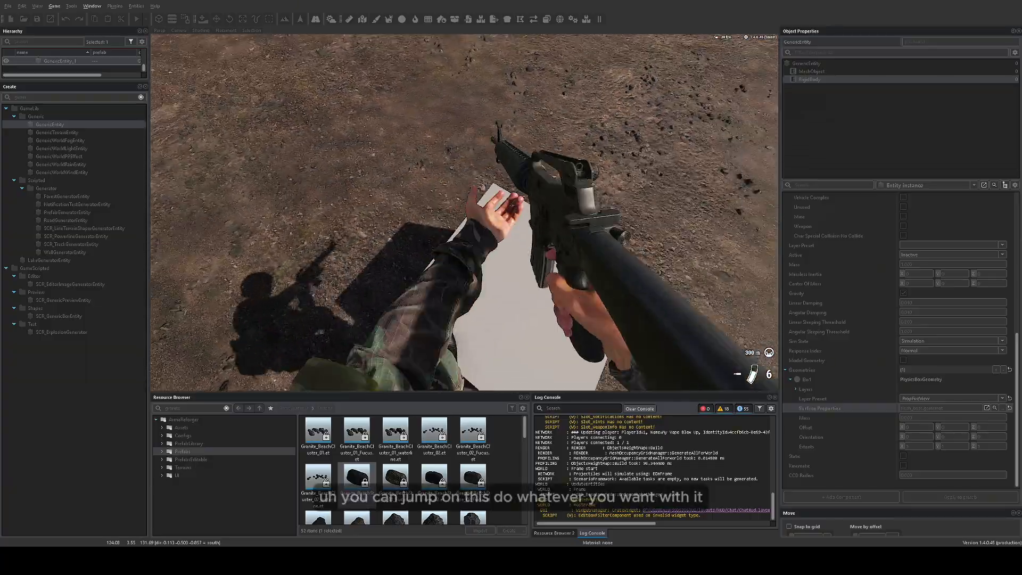
key("space")
key("s")
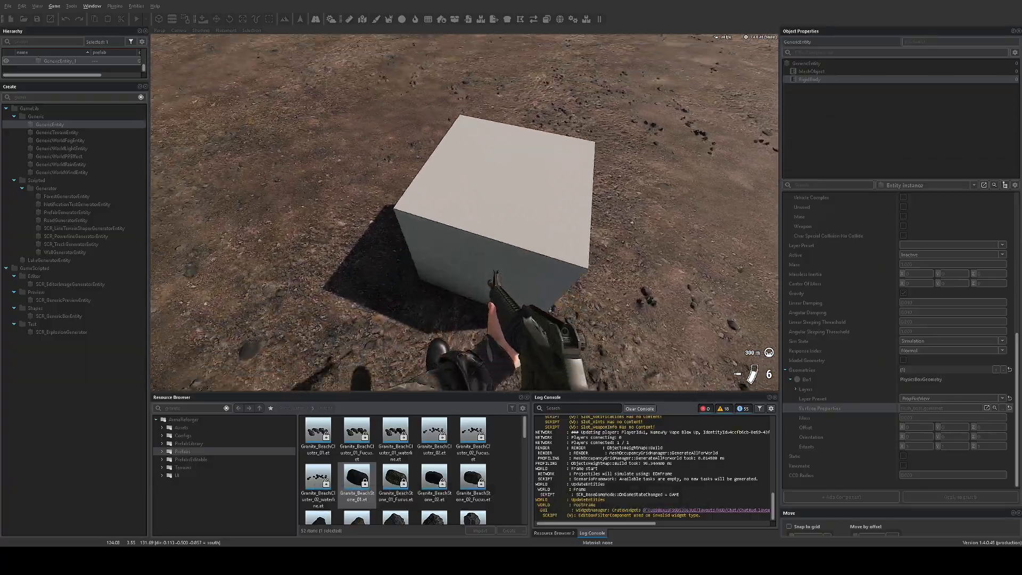
key("d")
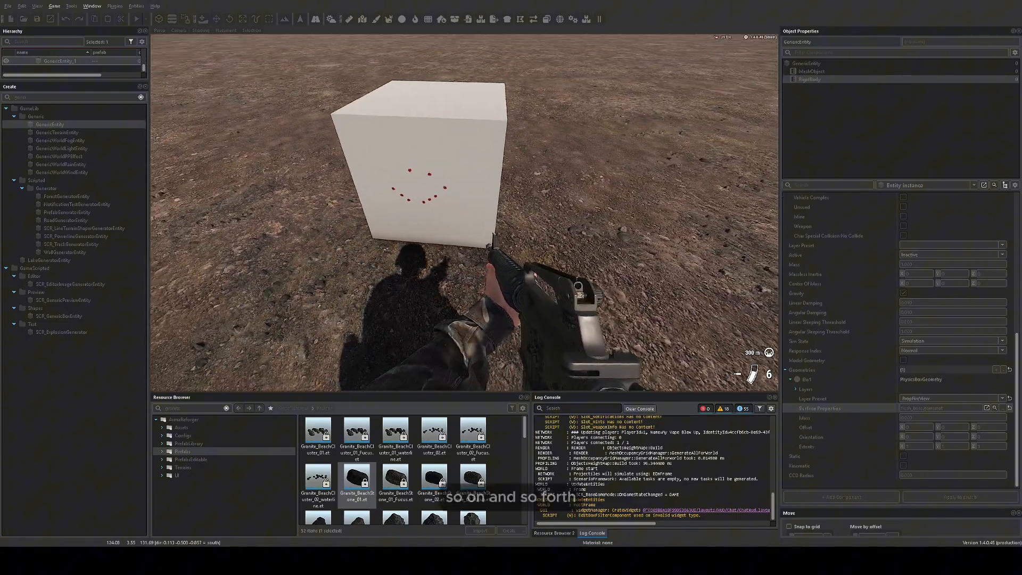
key("Escape")
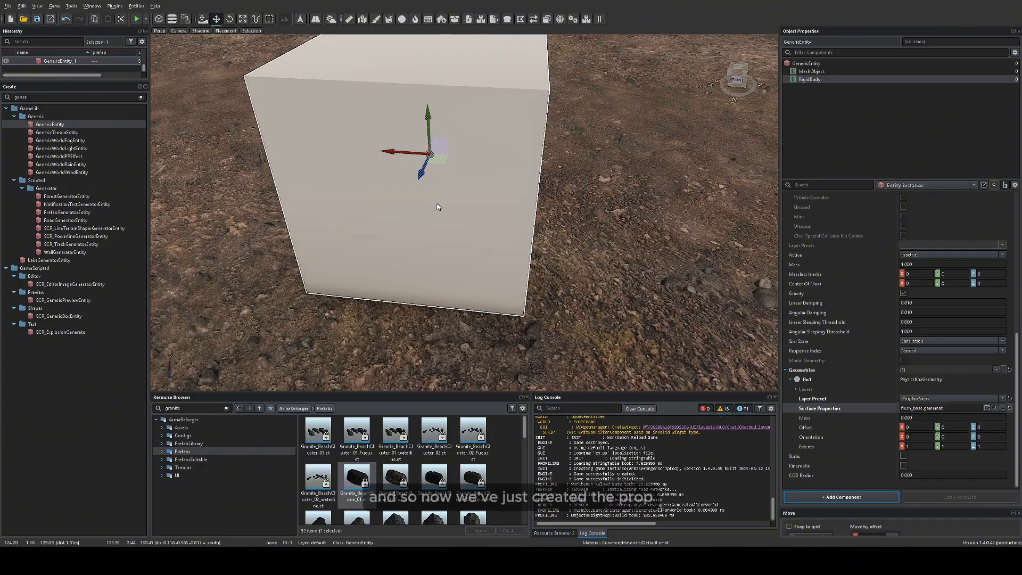
Remove the RplComponent from the cube's generic entity
right_click_drag(438, 207, 442, 187)
key("s")
right_click_drag(537, 161, 532, 160)
key("s")
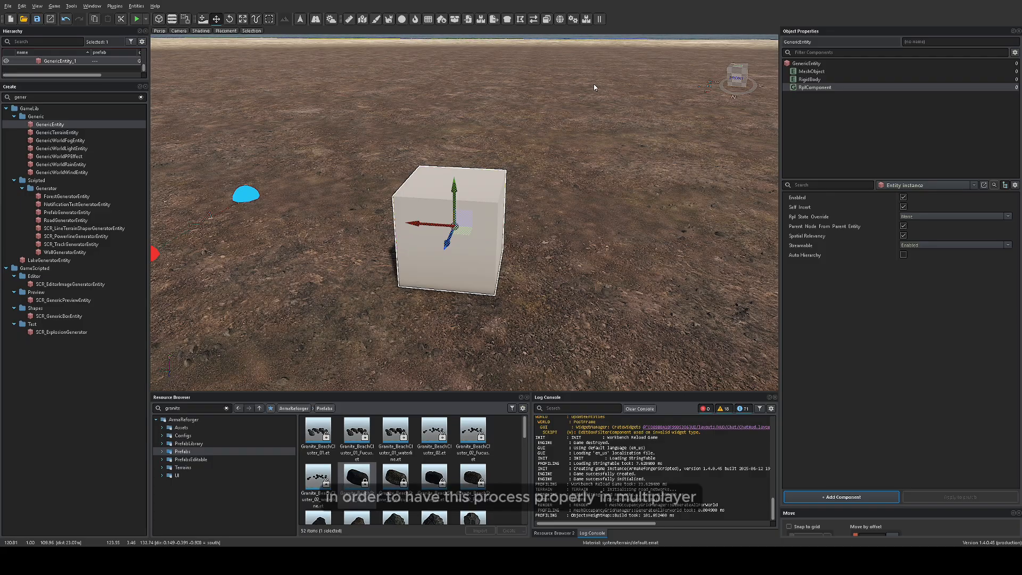
right_click_drag(490, 97, 449, 75)
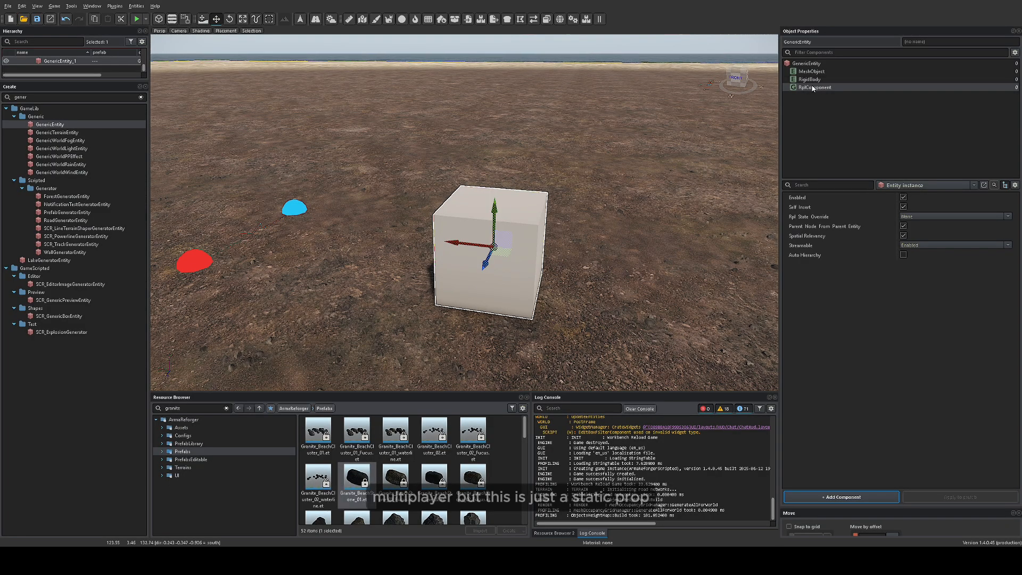
key("Delete")
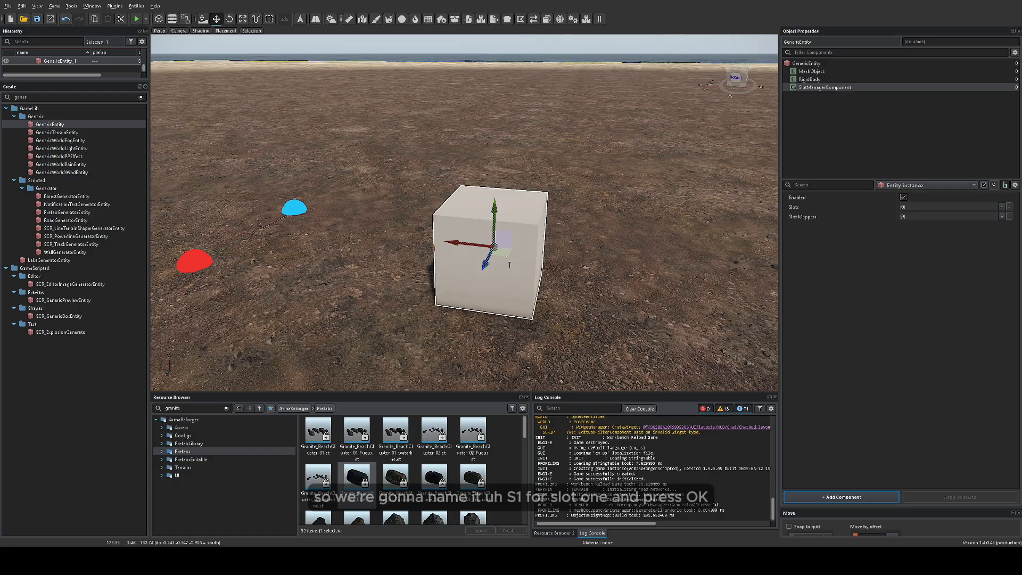
Add a slot named s1 to the SlotManagerComponent and open the slot's Offset for editing
left_click(512, 281)
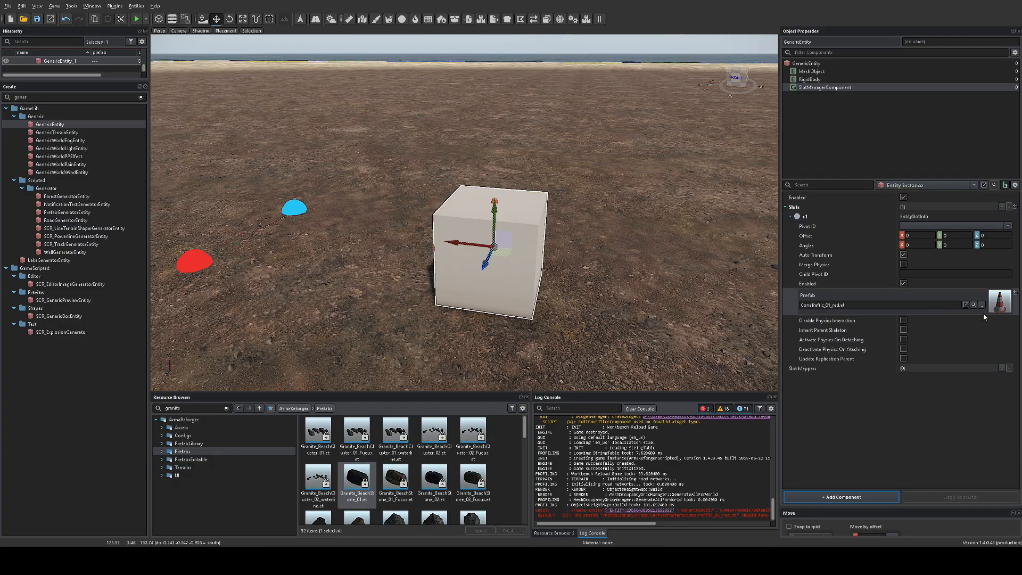
left_click(948, 236)
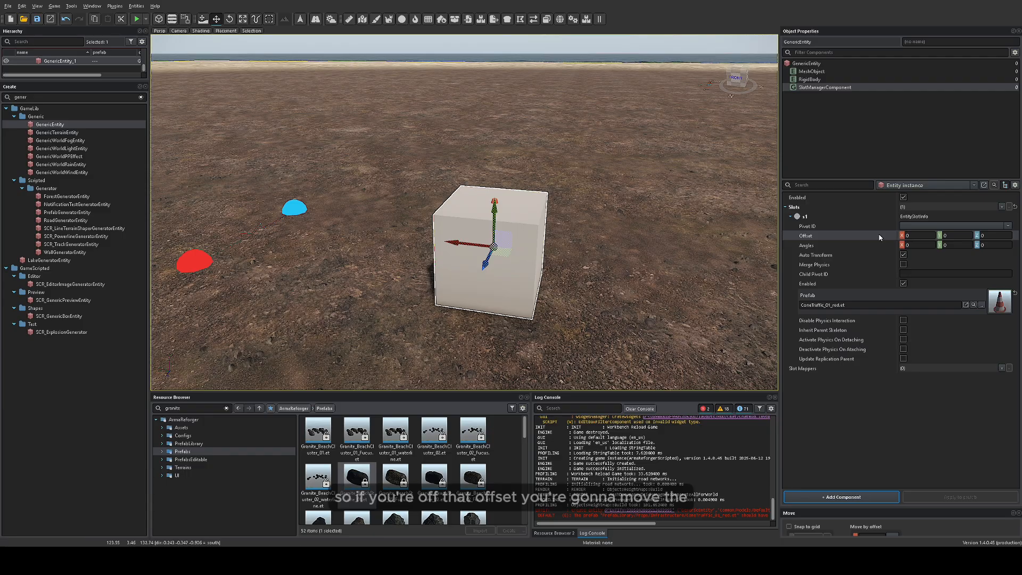
Try moving the cube entity upward in the scene, undo the move, and clear the selection
left_click_drag(493, 212, 495, 135)
key("ctrl+z")
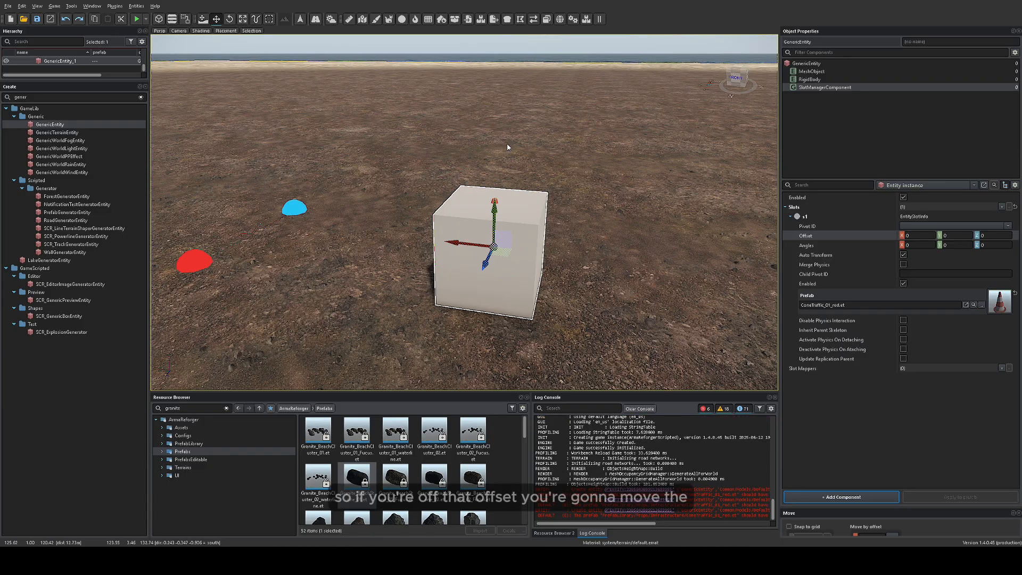
left_click(720, 237)
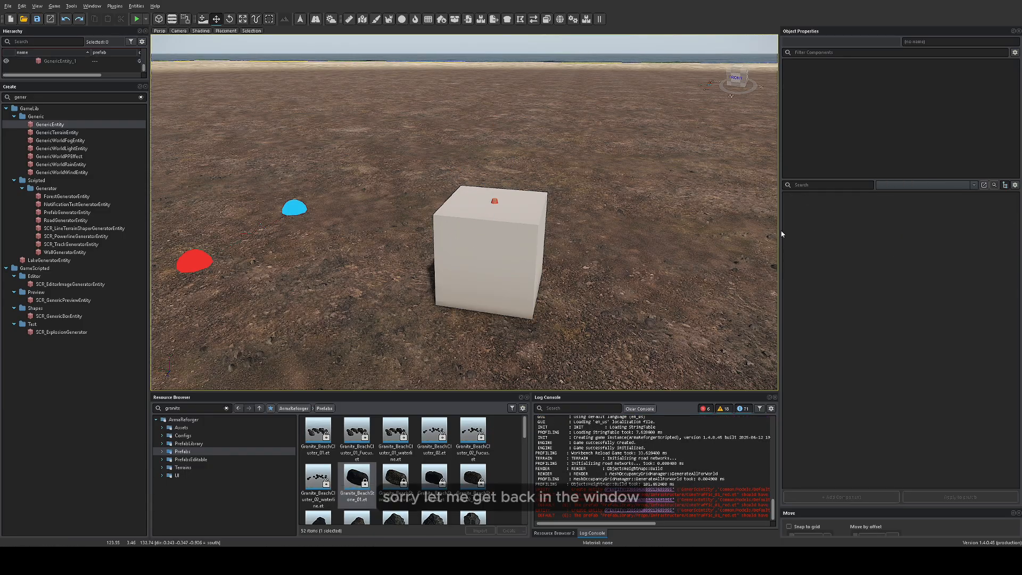
left_click(493, 213)
left_click_drag(494, 210, 494, 187)
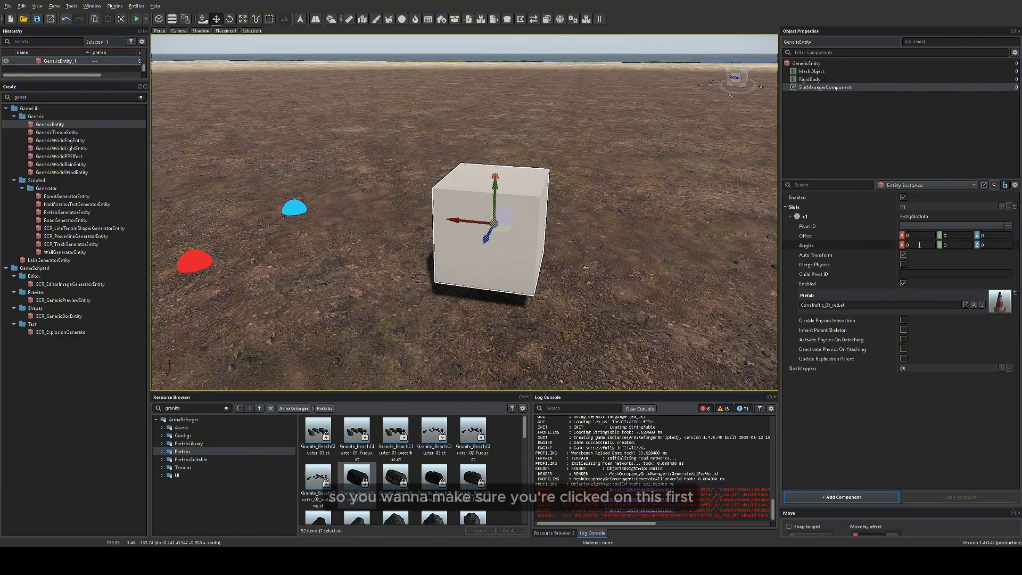
key("ctrl+z")
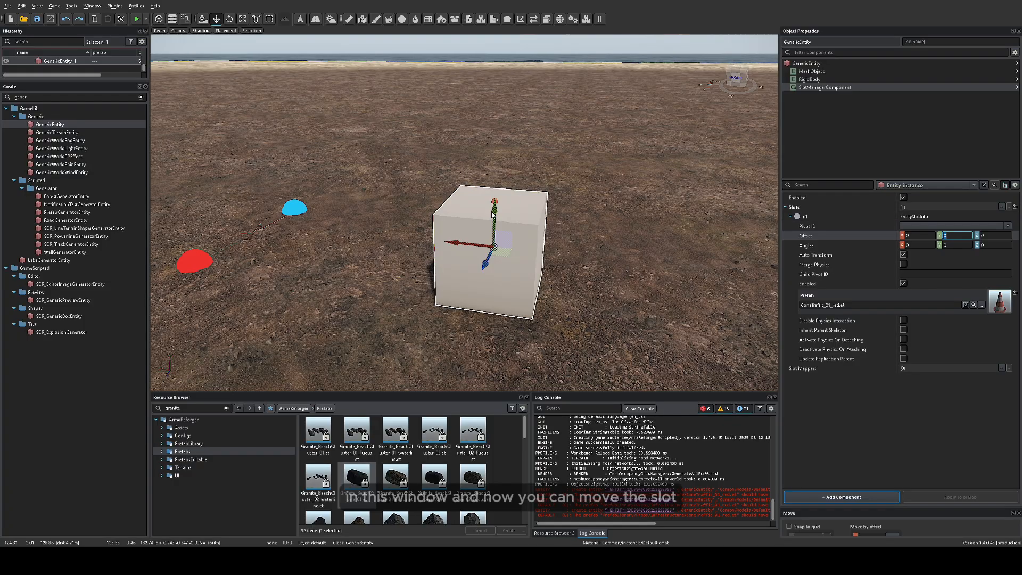
Raise the s1 slot along Y until the traffic cone rests on top of the cube, an offset of about 0.51
left_click_drag(495, 210, 498, 174)
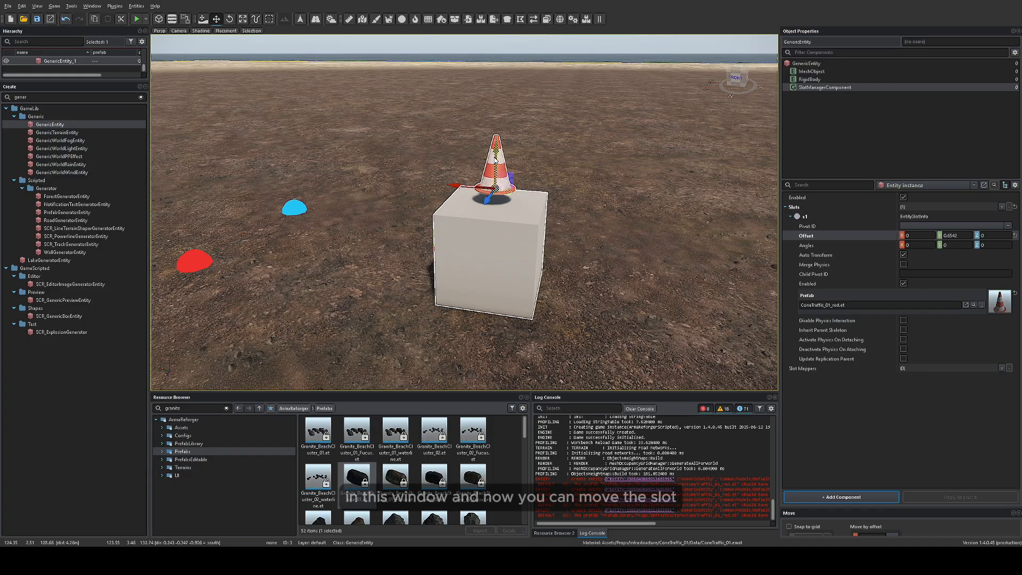
key("w")
right_click_drag(496, 178, 538, 125)
key("w")
right_click_drag(476, 191, 476, 145)
key("s")
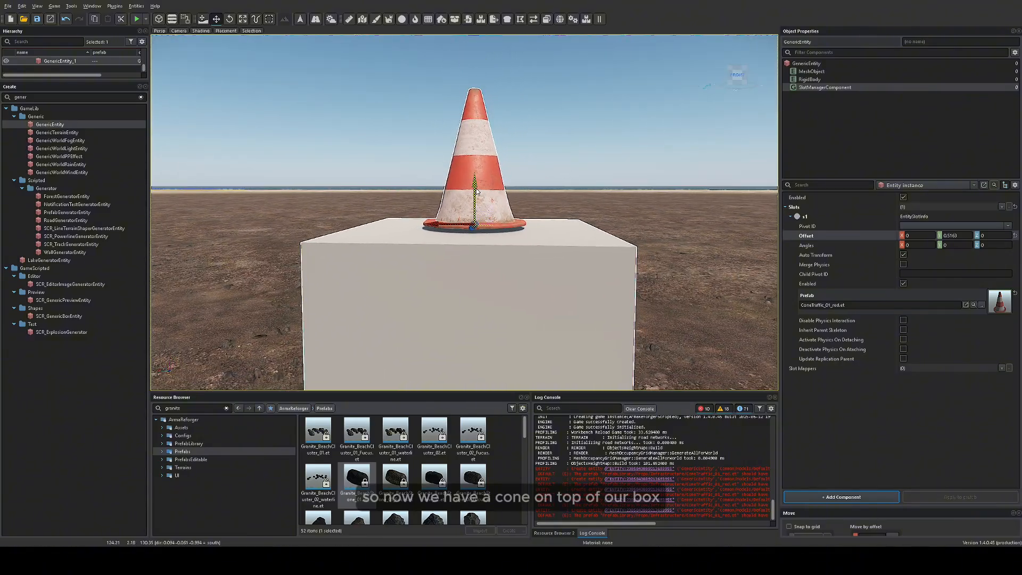
left_click_drag(476, 191, 476, 194)
right_click_drag(476, 194, 480, 196)
key("s")
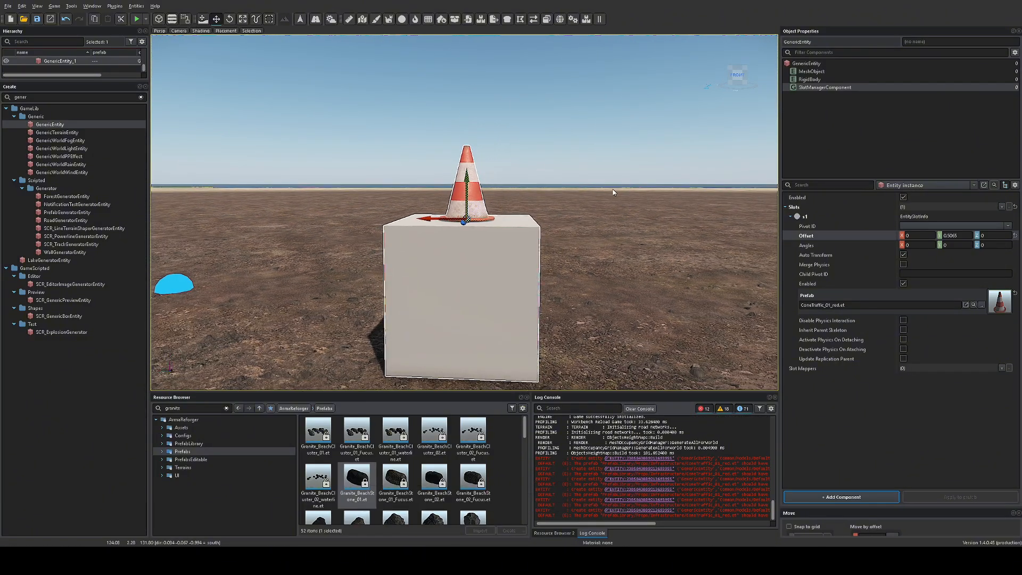
Play-test the scene, shoot the cone off the cube, and exit the play test
key("d")
key("w")
right_click_drag(480, 128, 333, 127)
key("a")
right_click_drag(332, 341, 438, 355)
key("s")
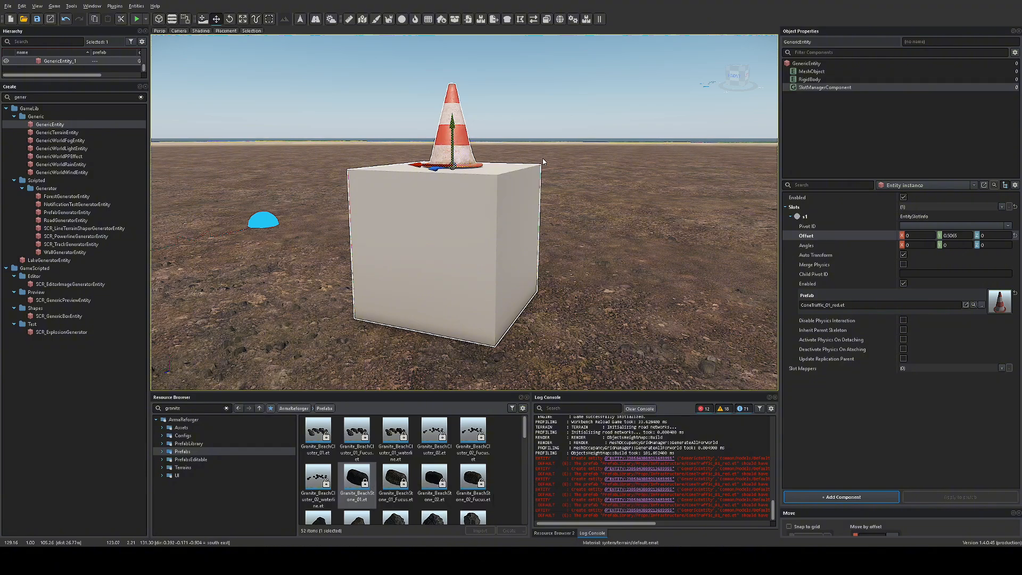
left_click(136, 19)
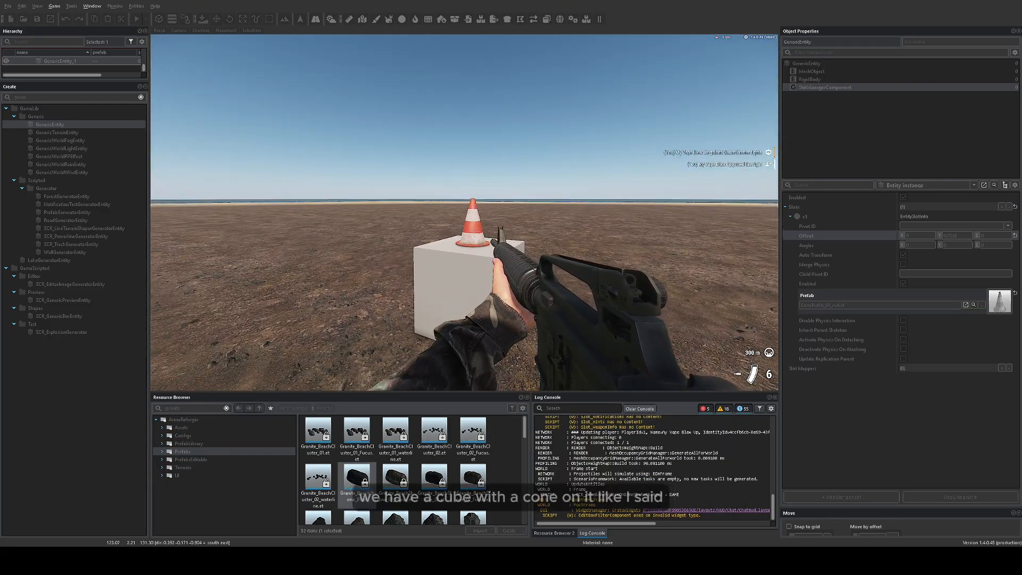
left_click(464, 212)
left_click(464, 212)
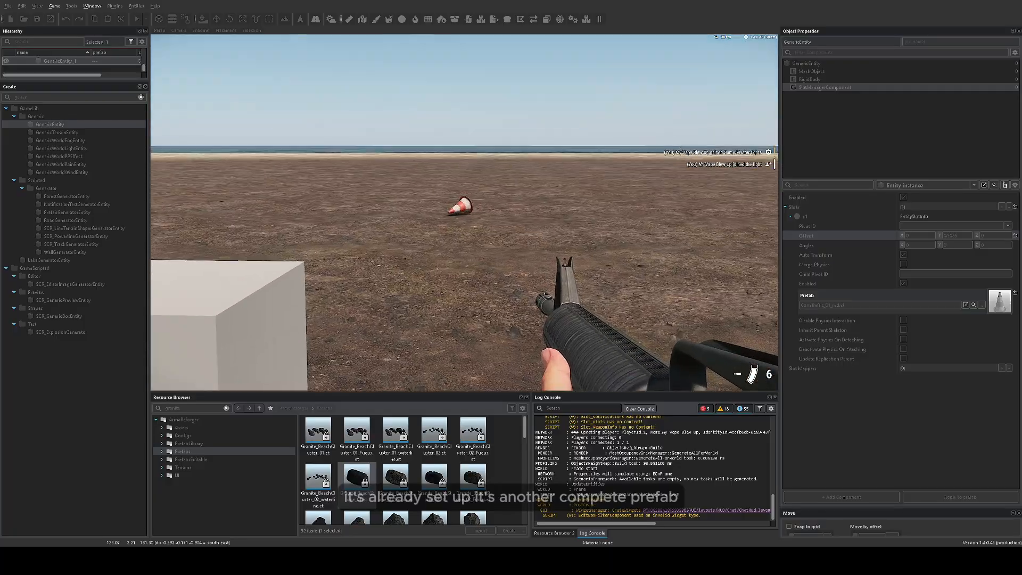
key("Escape")
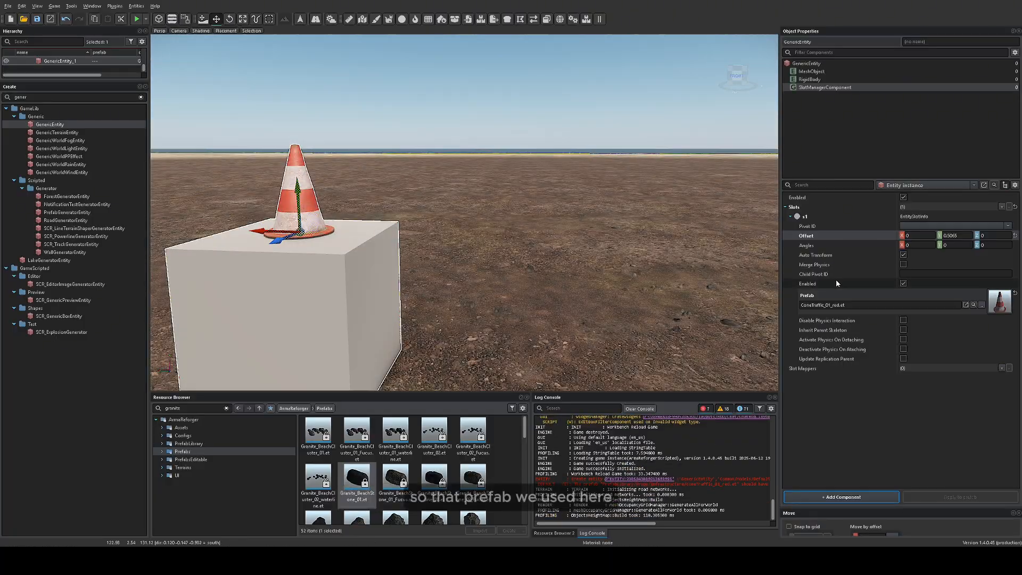
Locate the slot's ConeTraffic_01_red.et prefab in the resources and place a copy on the cube beside the slotted cone
left_click(974, 304)
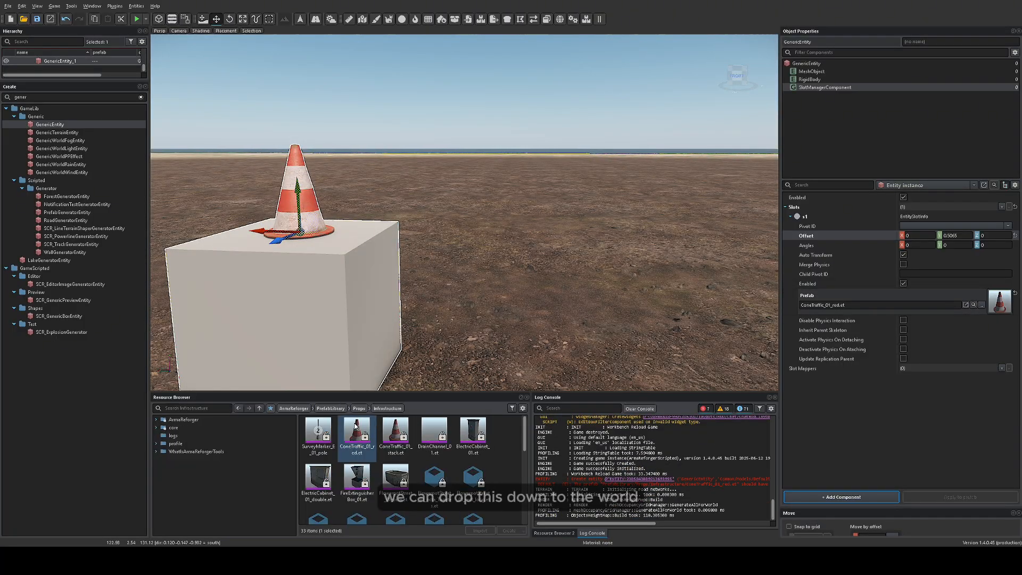
left_click_drag(355, 425, 362, 229)
key("w")
right_click_drag(415, 228, 328, 222)
key("w")
key("d")
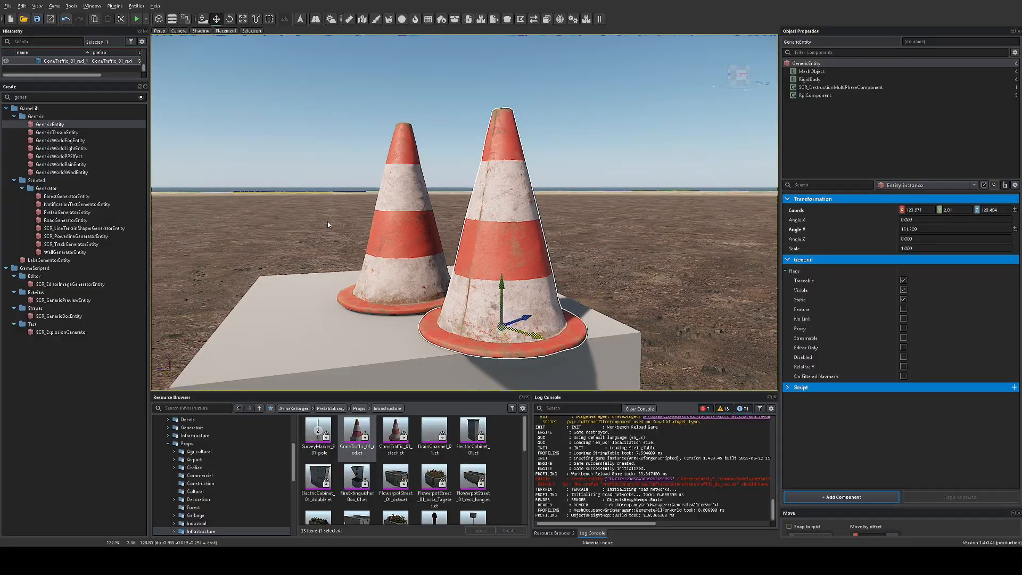
right_click_drag(372, 306, 351, 298)
key("d")
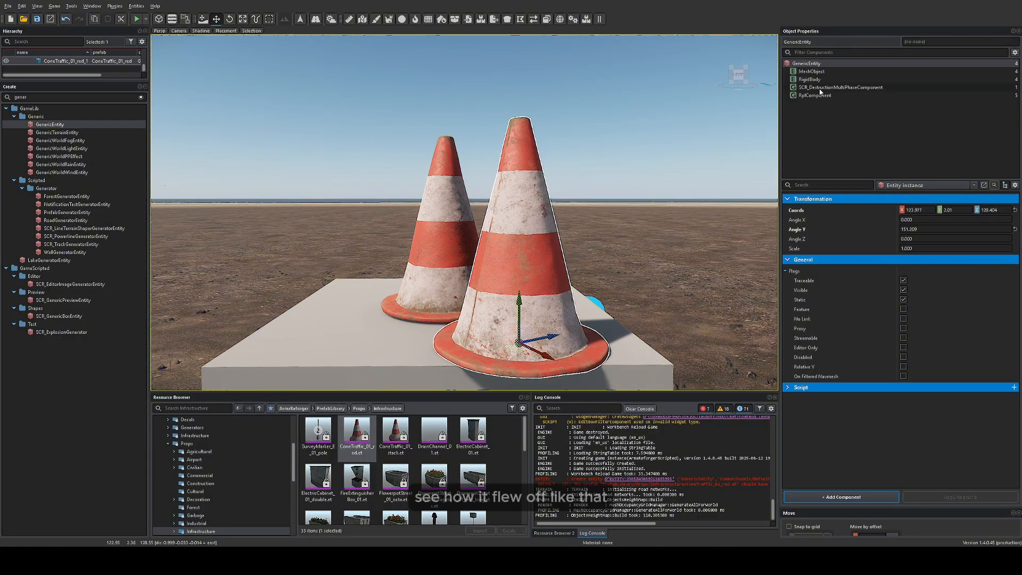
Examine the placed cone's SCR_DestructionMultiPhaseComponent and RplComponent settings
left_click(813, 89)
scroll(846, 284, "down", 8)
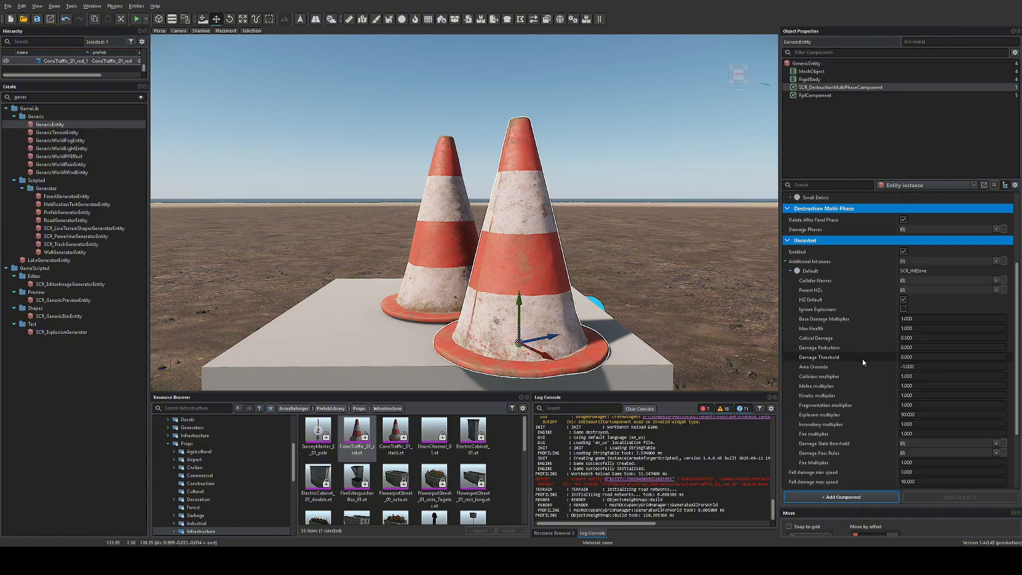
scroll(858, 354, "up", 8)
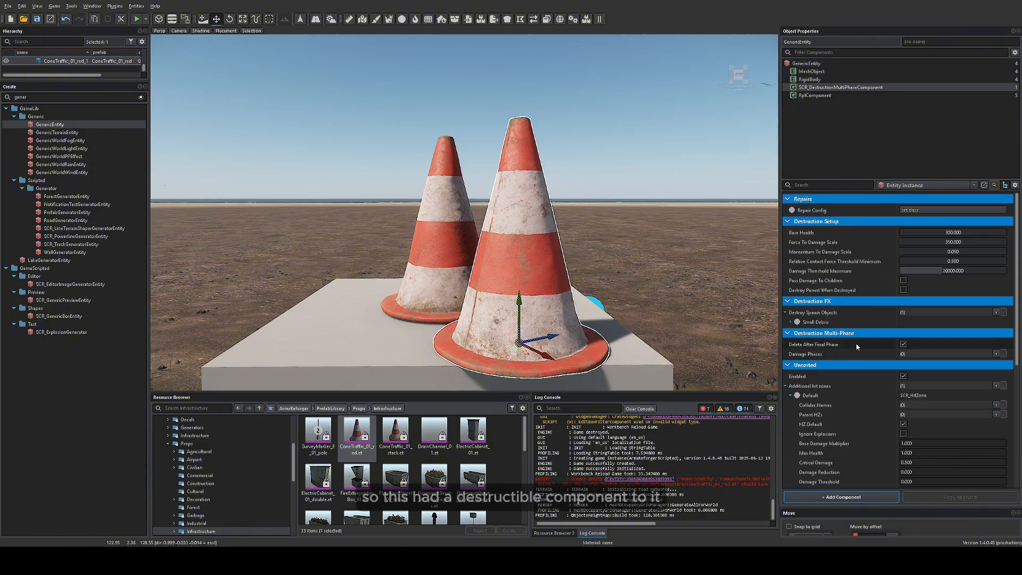
left_click(817, 96)
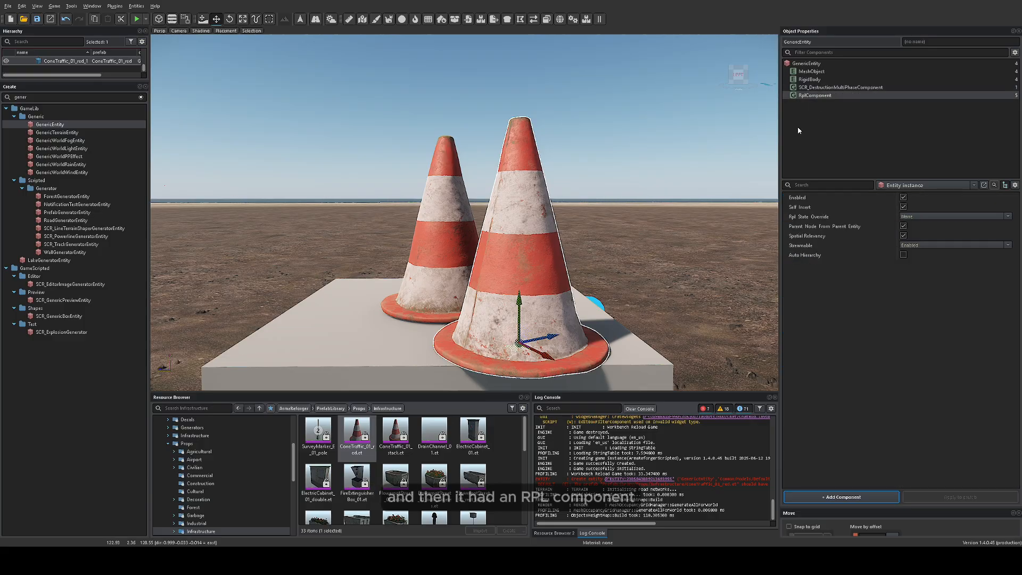
key("a")
right_click_drag(694, 255, 750, 262)
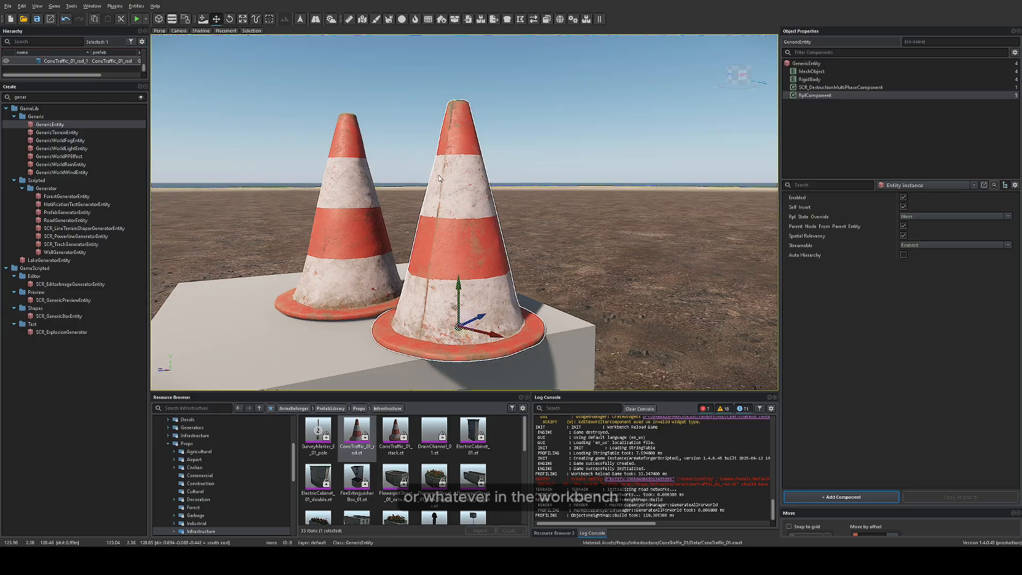
key("s")
right_click_drag(438, 163, 532, 170)
right_click_drag(638, 159, 529, 168)
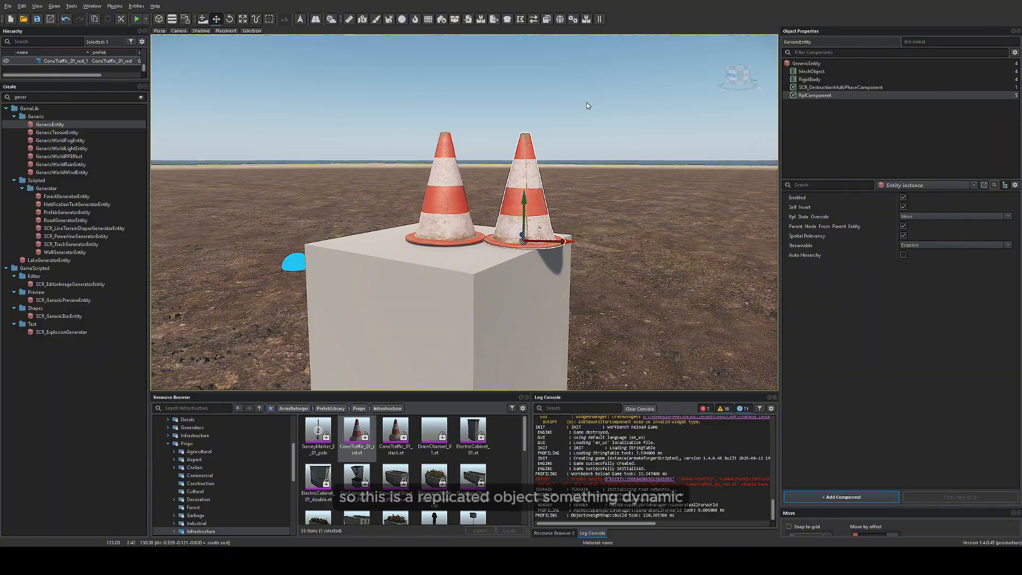
Delete the separately placed cone from the top of the cube
left_click_drag(407, 107, 598, 233)
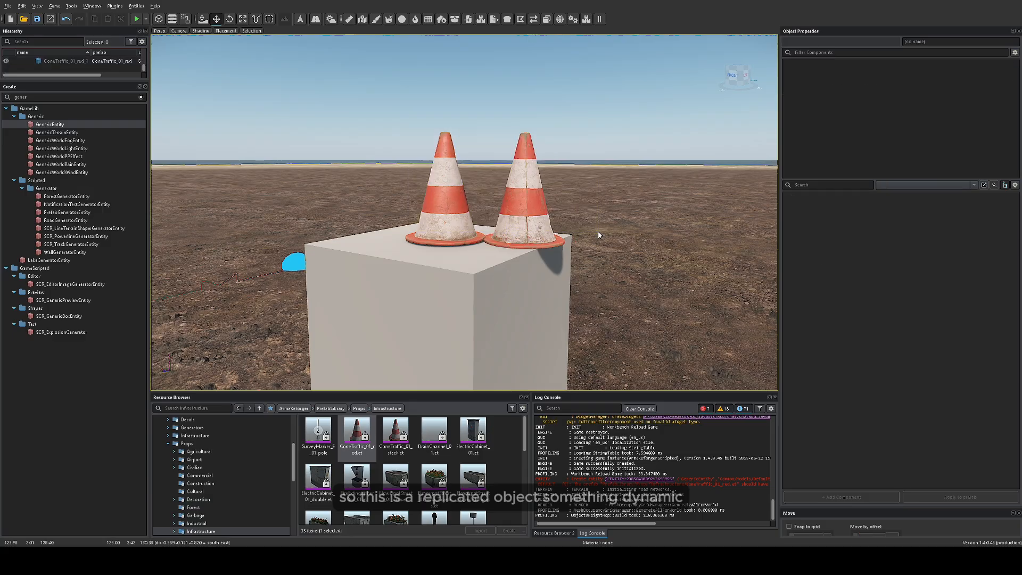
left_click(526, 196)
key("Delete")
Select the cube entity and show its SlotManagerComponent settings
left_click(506, 257)
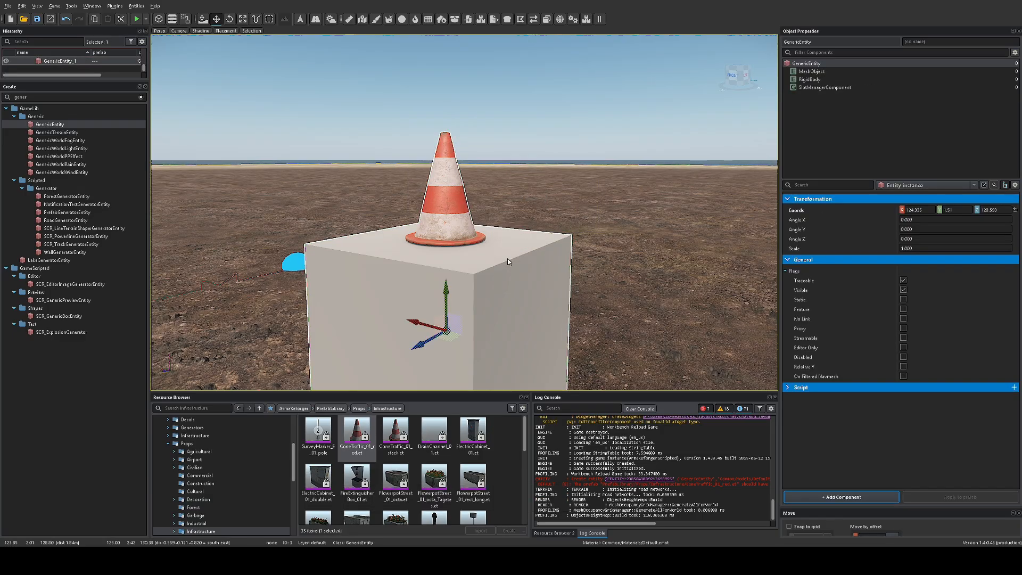
key("a")
right_click_drag(582, 154, 628, 156)
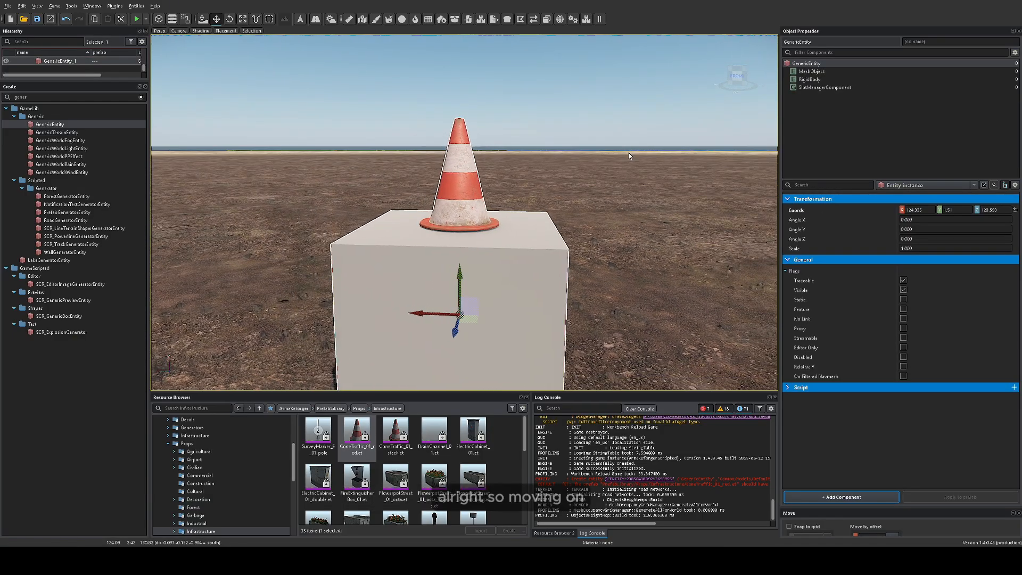
left_click(804, 88)
key("s")
mouse_move(608, 122)
right_mouse_down()
mouse_move(618, 122)
mouse_move(605, 135)
right_mouse_up()
key("a")
key("d")
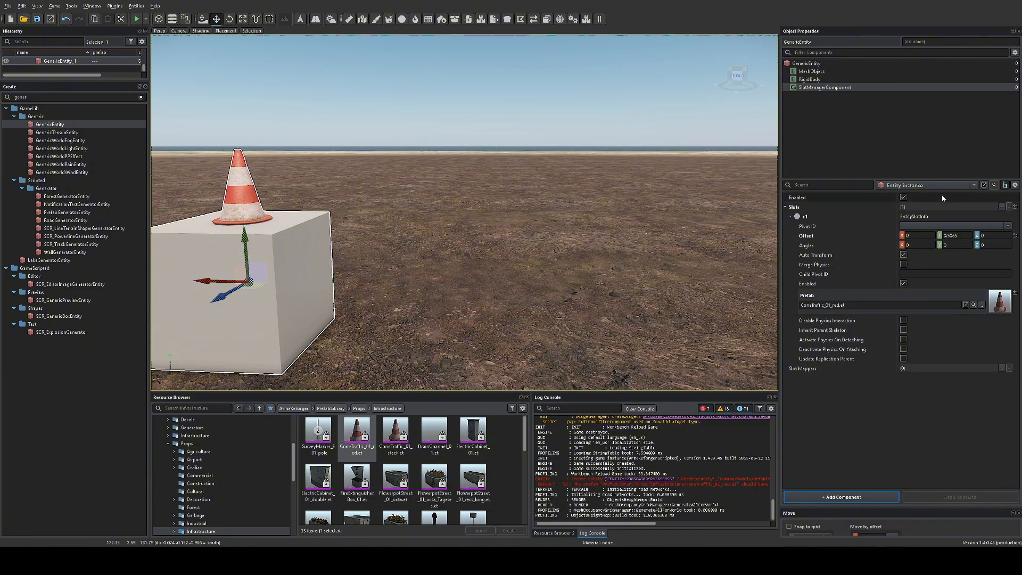
Place a ParticleEffectEntity on the ground beside the cube with Campfire_medium_normal.ptc as its effect path
left_click(141, 97)
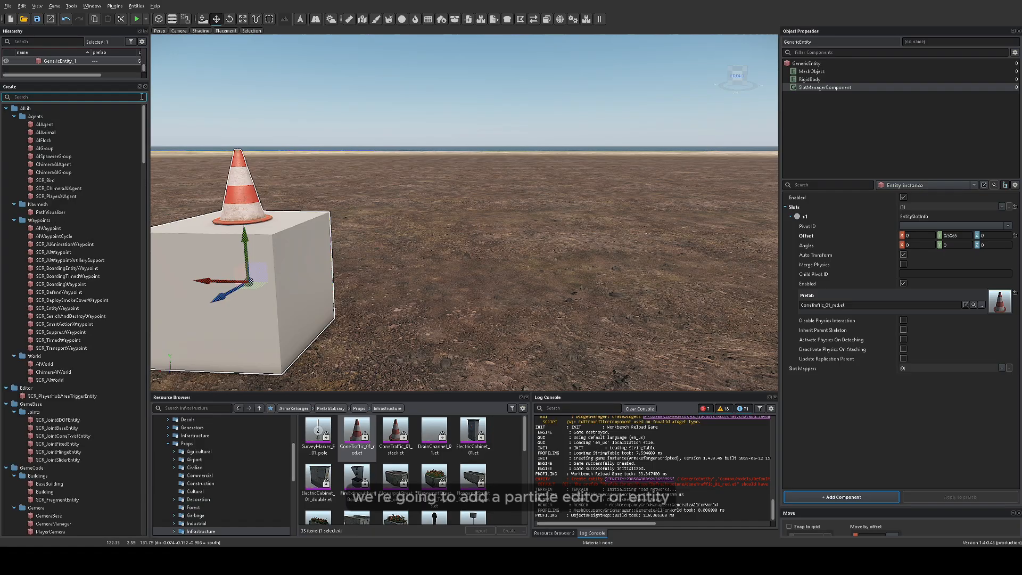
type("par")
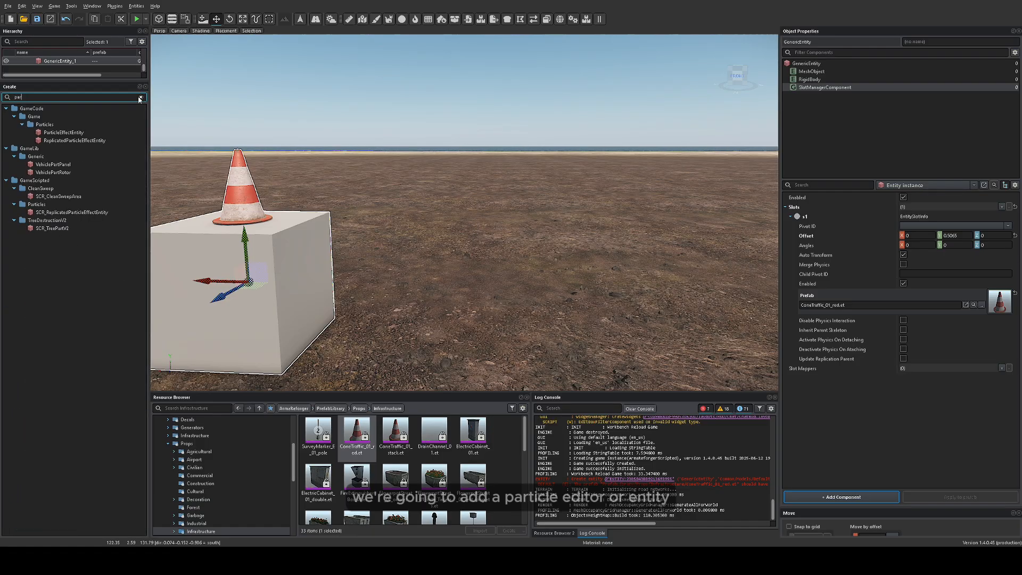
left_click(80, 133)
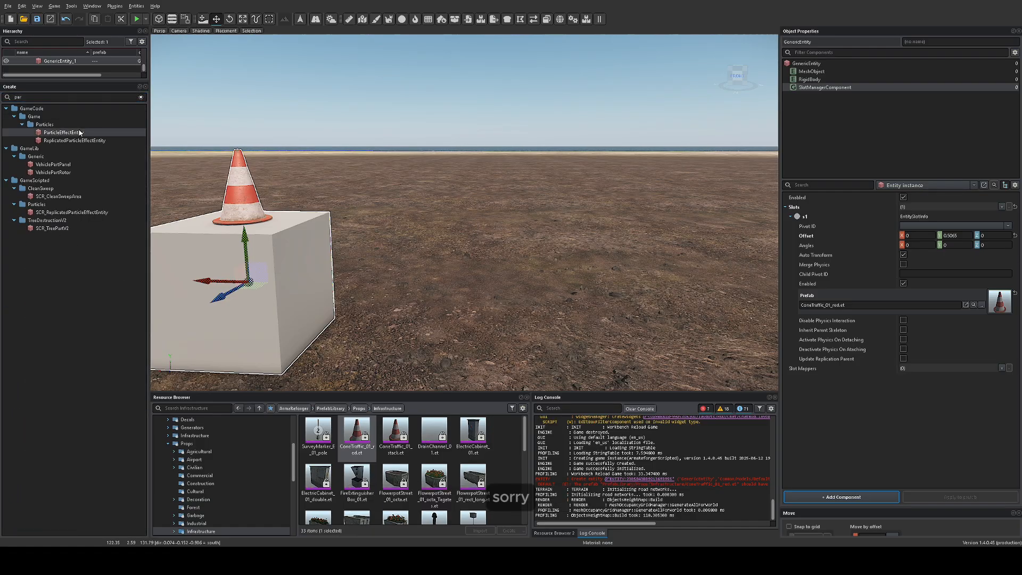
left_click(514, 343)
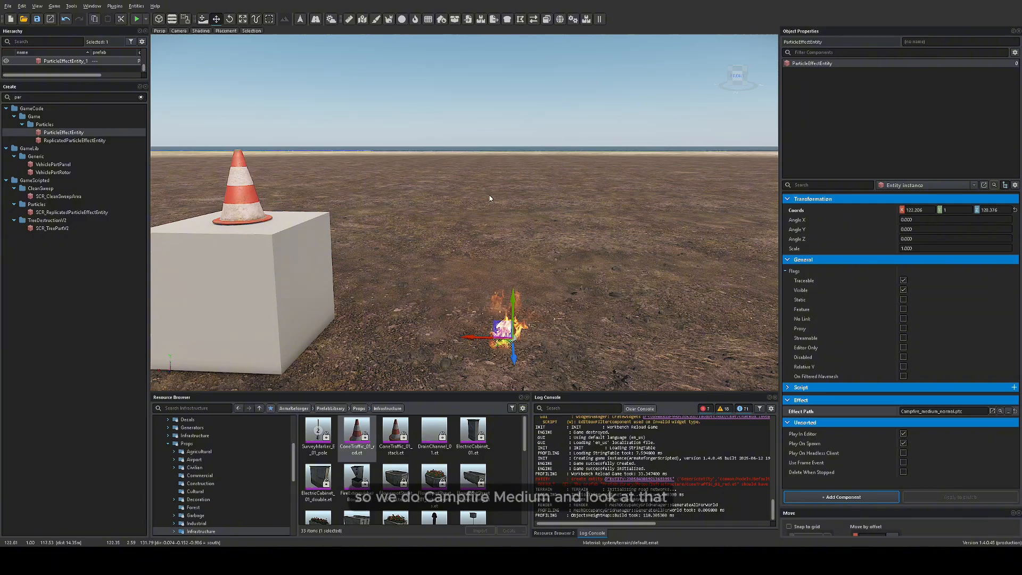
Set the world's time of day to night to preview the campfire's light
right_click_drag(472, 183, 468, 198)
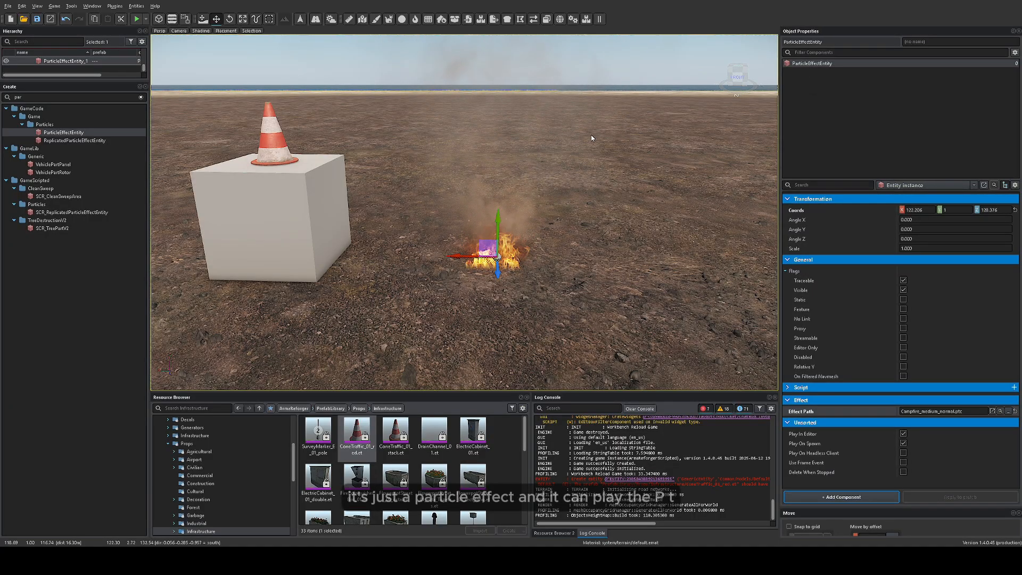
right_click_drag(466, 213, 468, 192)
key("w")
key("s")
key("a")
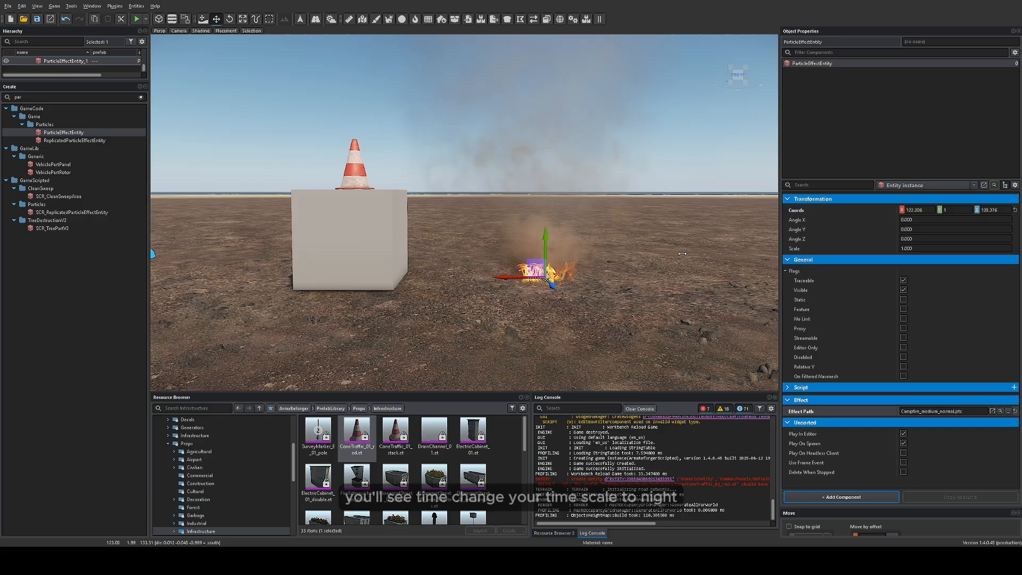
left_click_drag(684, 253, 744, 251)
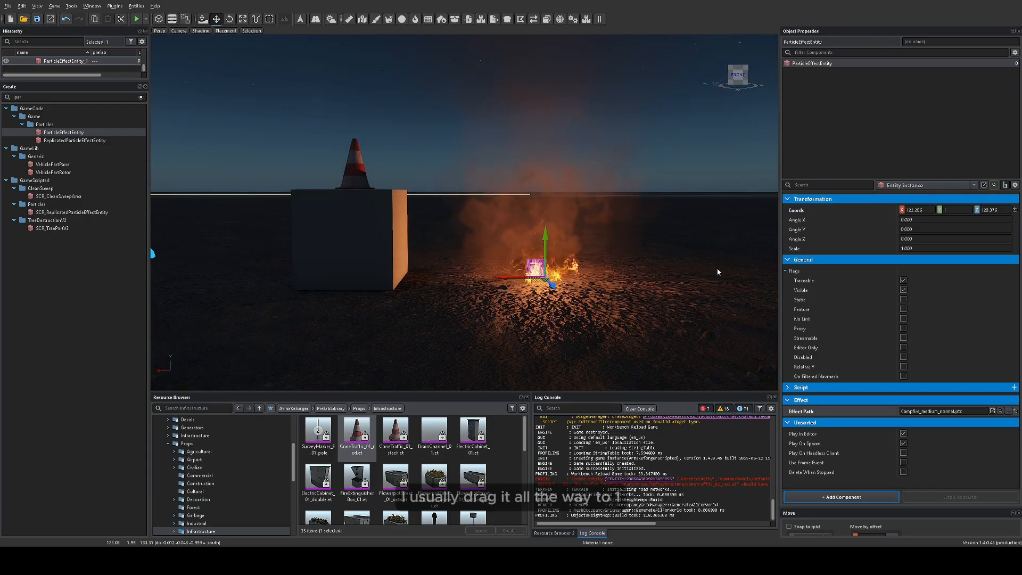
left_click(710, 384)
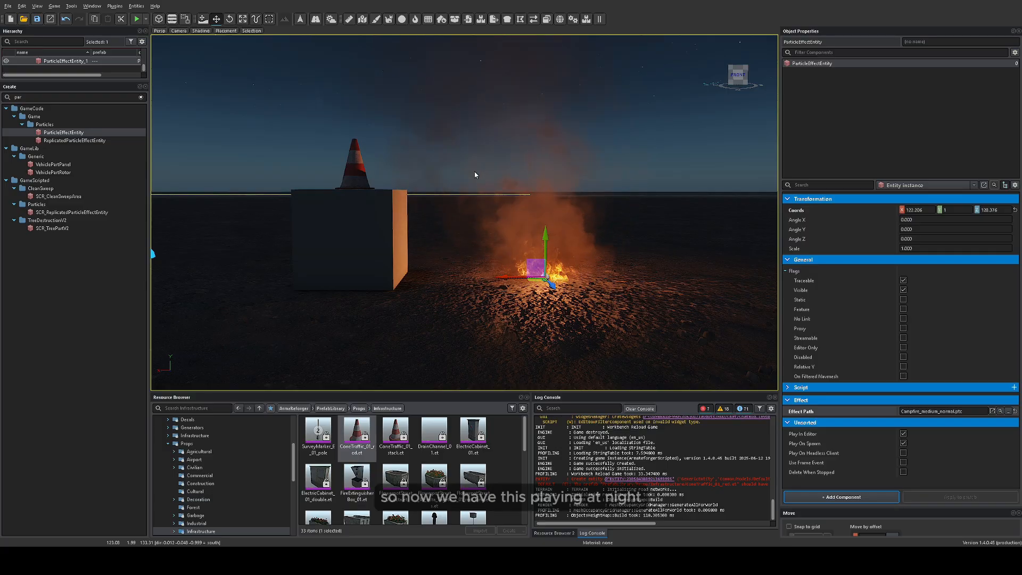
Examine the campfire's flames, smoke and light on the cube up close at night
right_click_drag(474, 172, 515, 189)
key("w")
key("d")
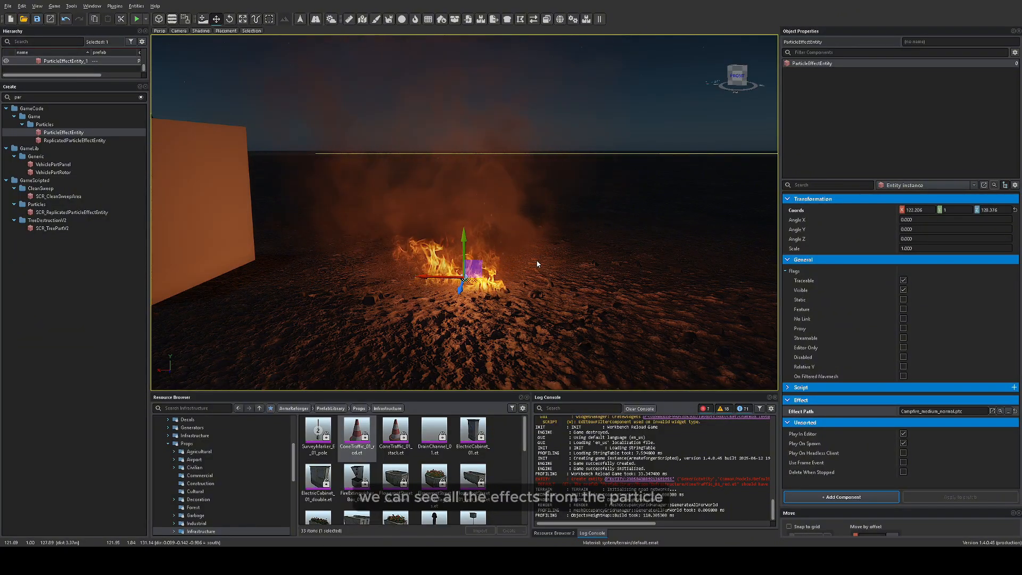
key("d")
right_click_drag(333, 289, 275, 69)
key("a")
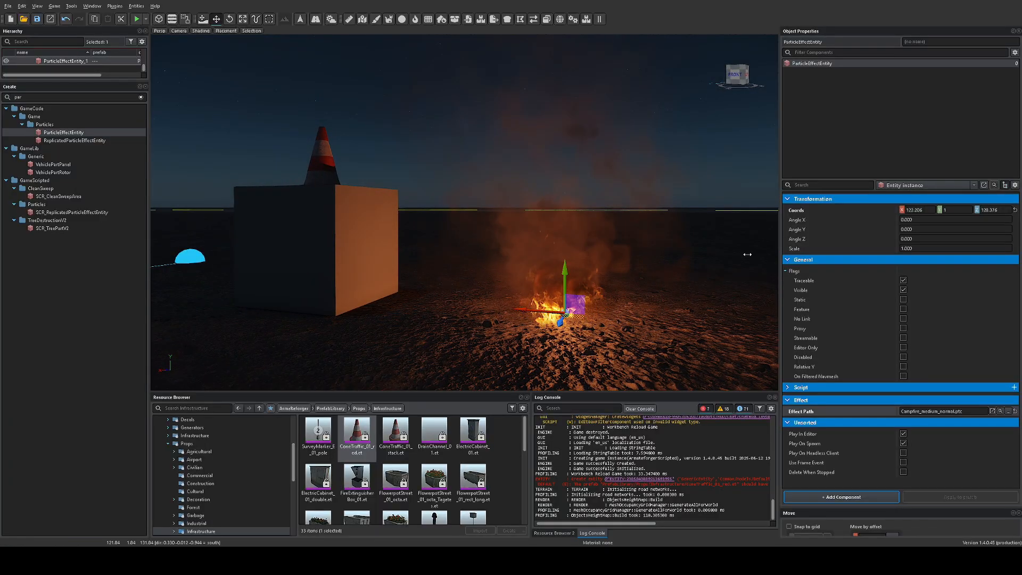
Set the time of day back to daylight, checking the sun's position in the sky
left_click_drag(731, 254, 612, 253)
right_click_drag(612, 253, 409, 198)
key("s")
key("a")
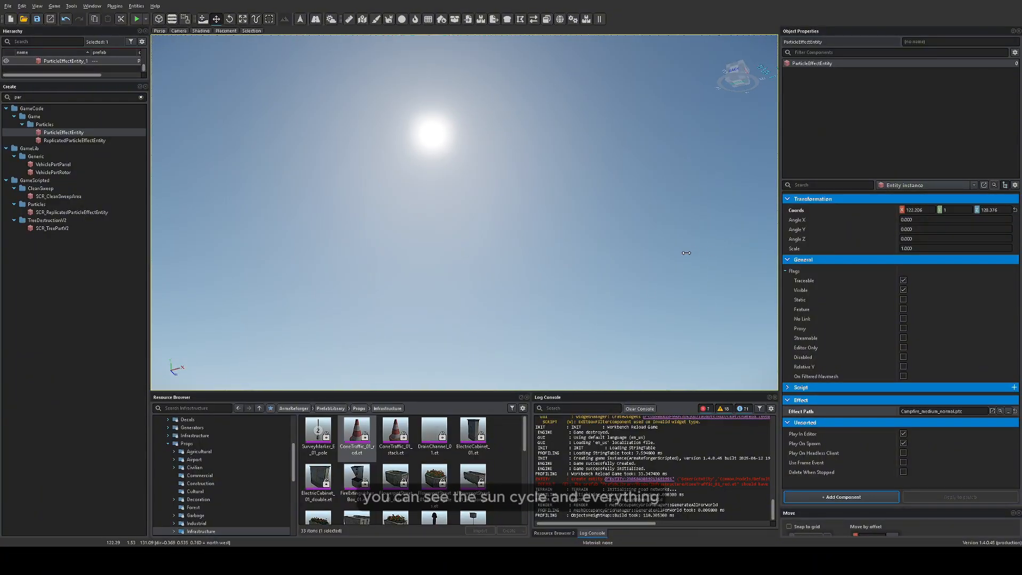
mouse_move(686, 252)
left_mouse_down()
mouse_move(747, 253)
mouse_move(688, 252)
left_mouse_up()
right_click_drag(688, 252, 590, 239)
key("s")
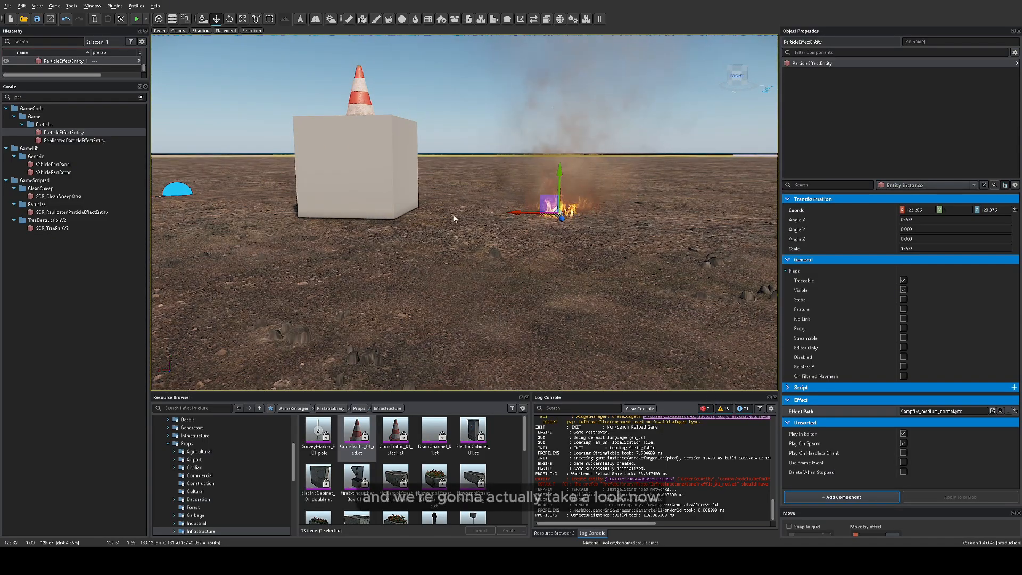
key("w")
mouse_move(454, 219)
right_mouse_down()
mouse_move(433, 160)
mouse_move(500, 277)
mouse_move(465, 224)
right_mouse_up()
key("s")
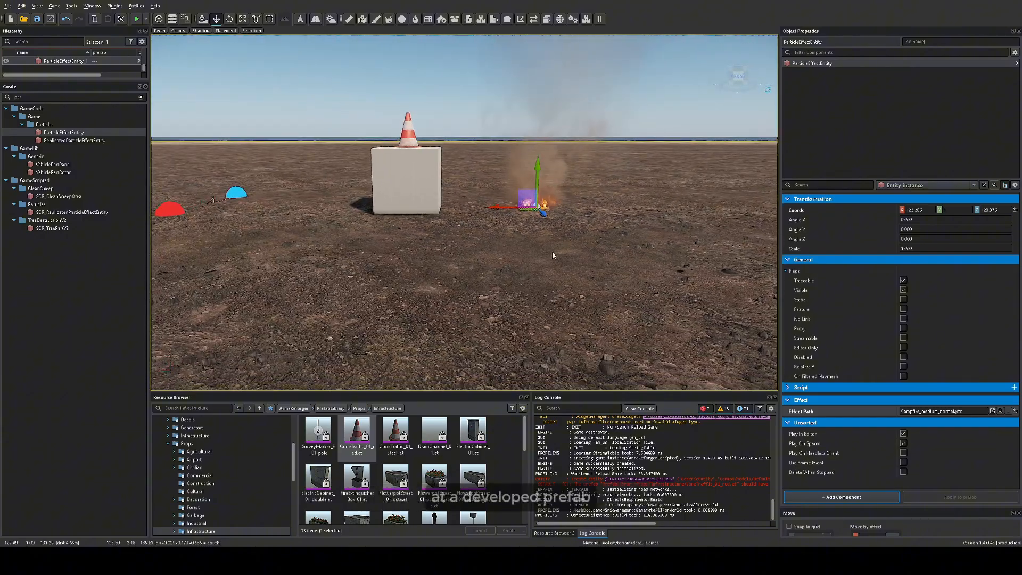
right_click_drag(552, 255, 559, 256)
key("s")
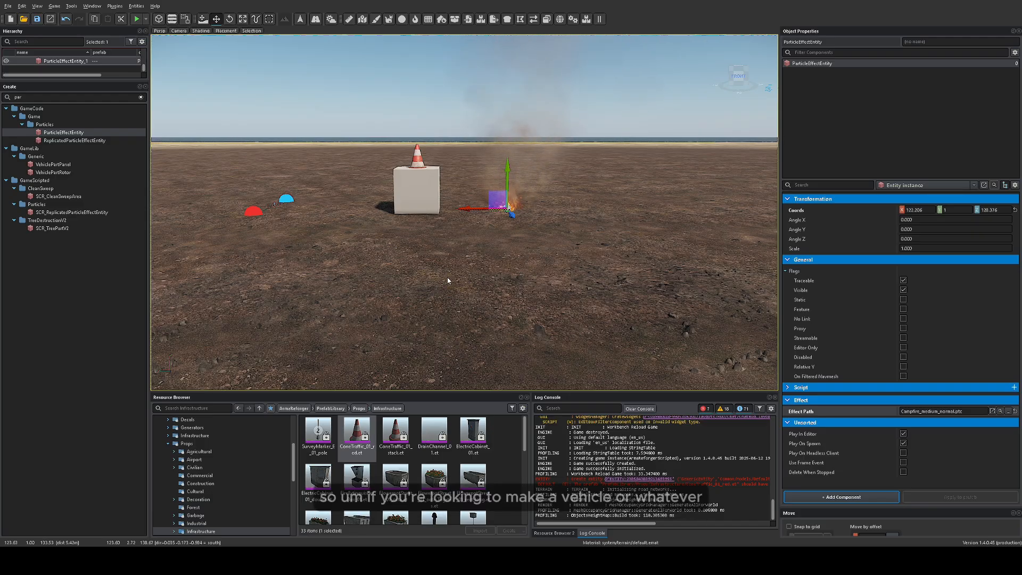
Search the resource library for "lav25" and narrow the results to the ArmaReforger Prefabs folder
left_click(212, 408)
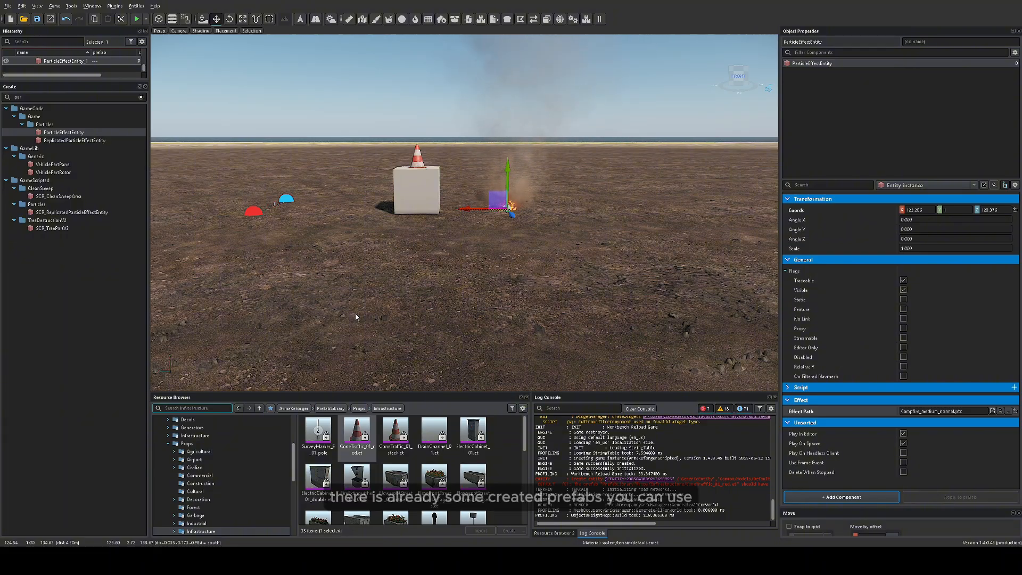
key("BackSpace")
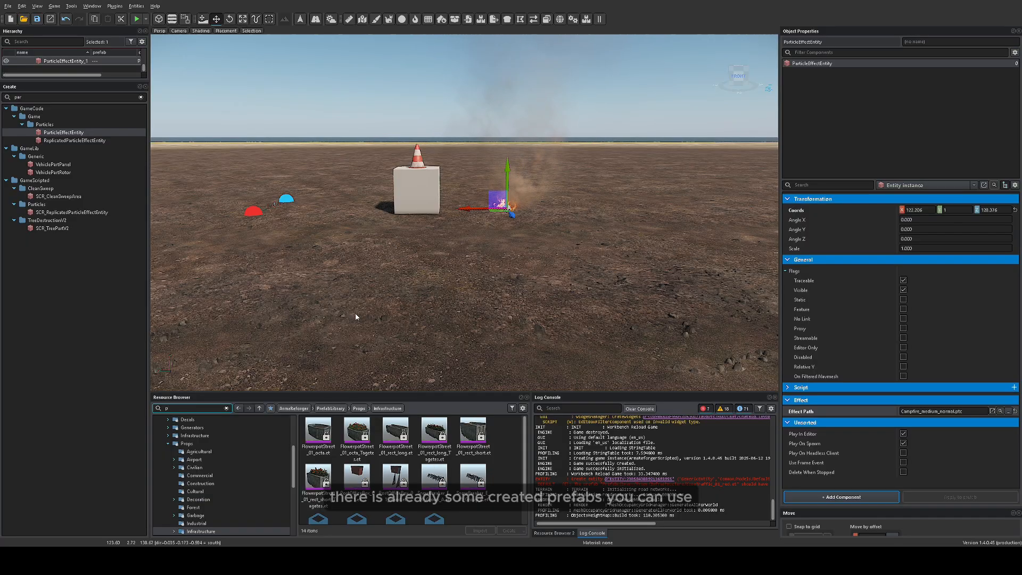
type("lav25")
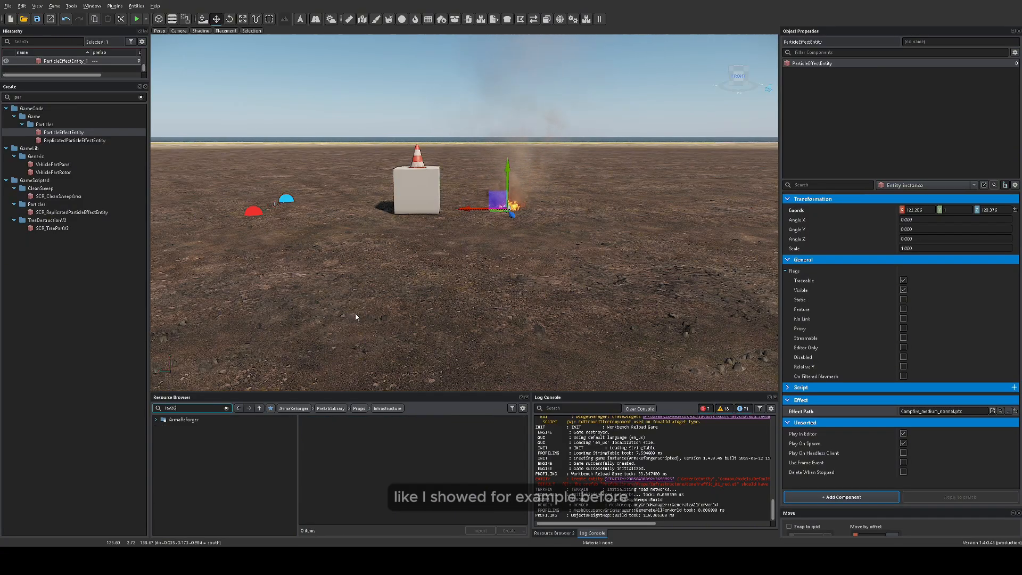
left_click(208, 421)
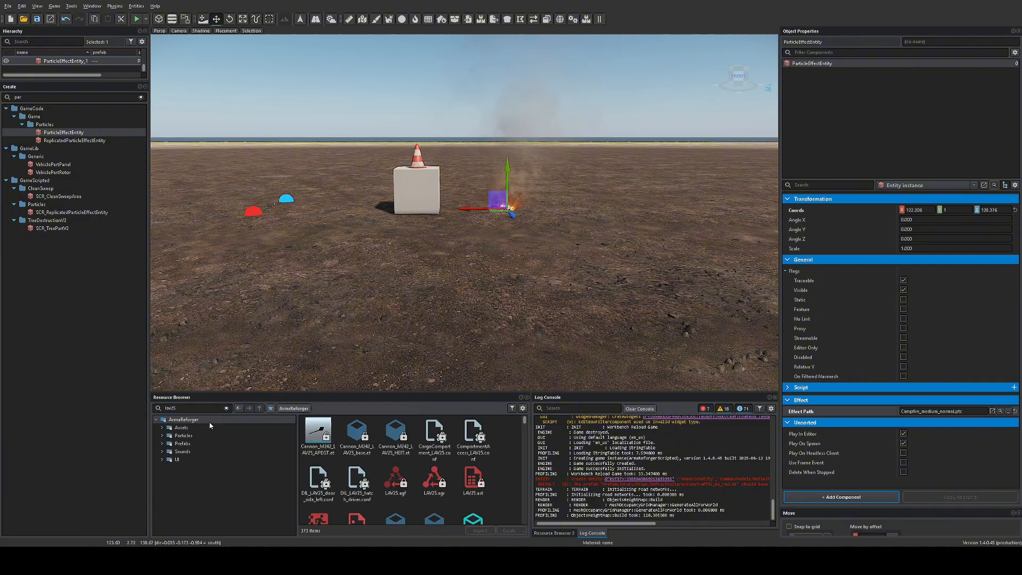
left_click(195, 443)
Place the LAV25_base.et prefab on the ground near the cube and frame the whole vehicle
left_click_drag(411, 466, 437, 362)
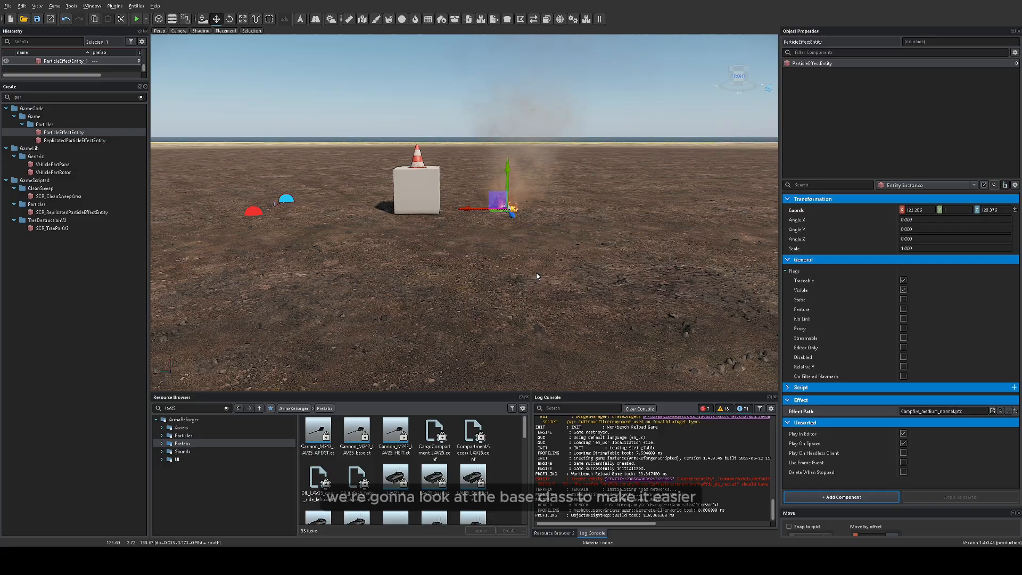
left_click_drag(435, 476, 462, 329)
key("s")
right_click_drag(462, 329, 464, 275)
key("a")
left_click_drag(464, 275, 647, 293)
key("d")
right_click_drag(647, 293, 362, 255)
key("d")
key("d")
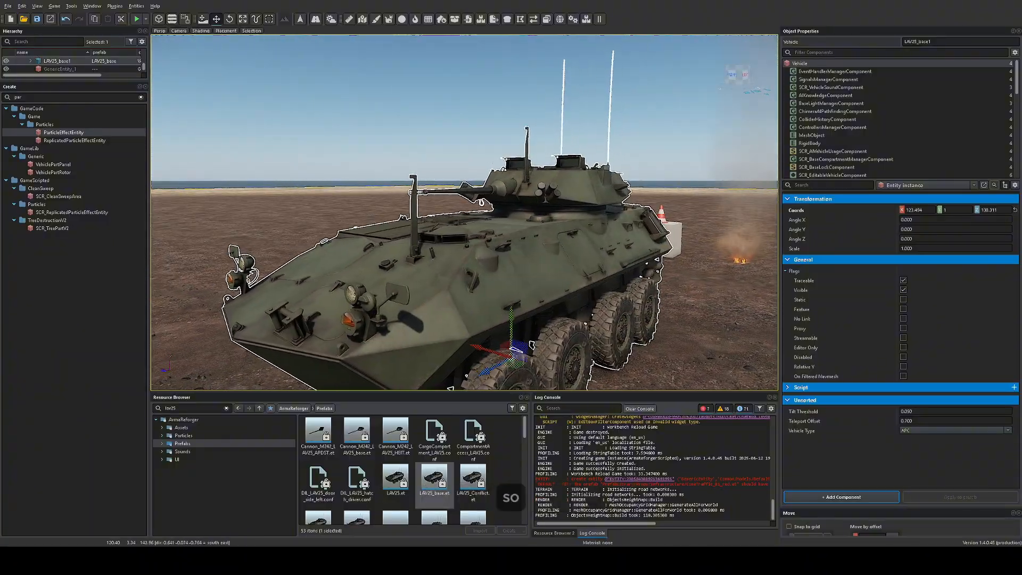
Examine the LAV25's MeshObject and RigidBody components and the properties of its Vehicle entity class
left_click_drag(883, 182, 897, 359)
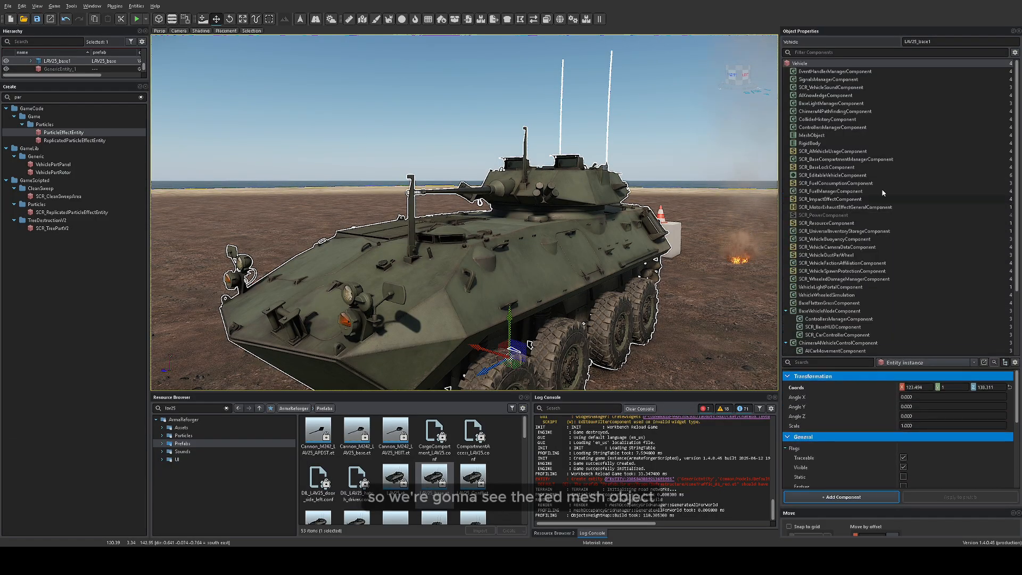
left_click(805, 136)
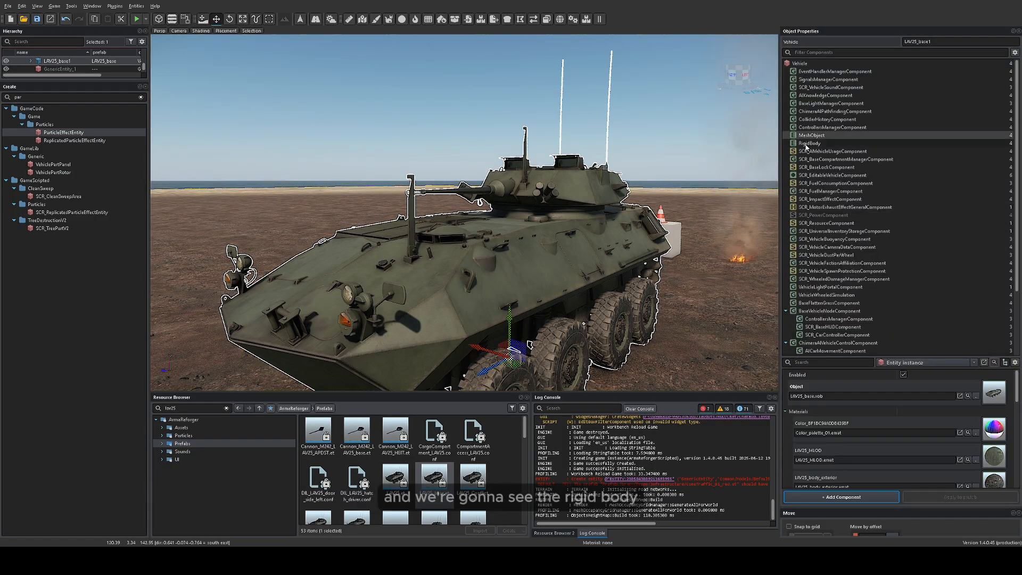
left_click(806, 144)
left_click(795, 65)
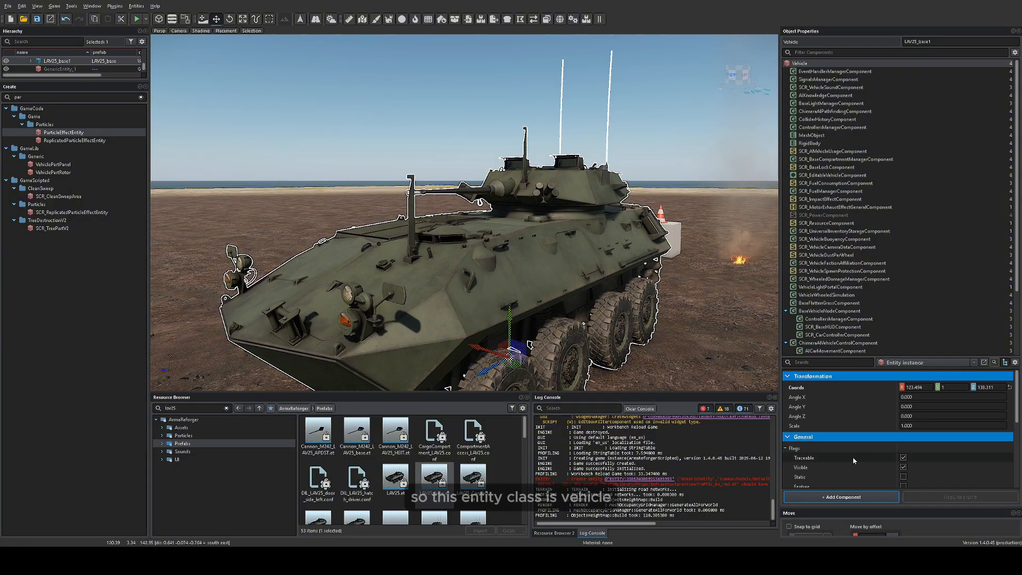
scroll(843, 442, "down", 5)
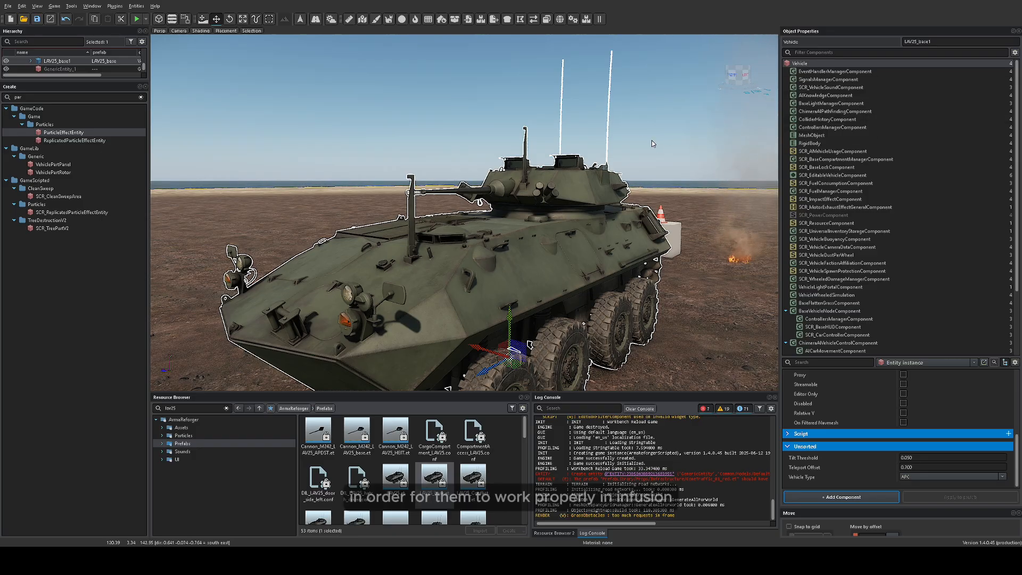
key("s")
right_click_drag(607, 140, 596, 148)
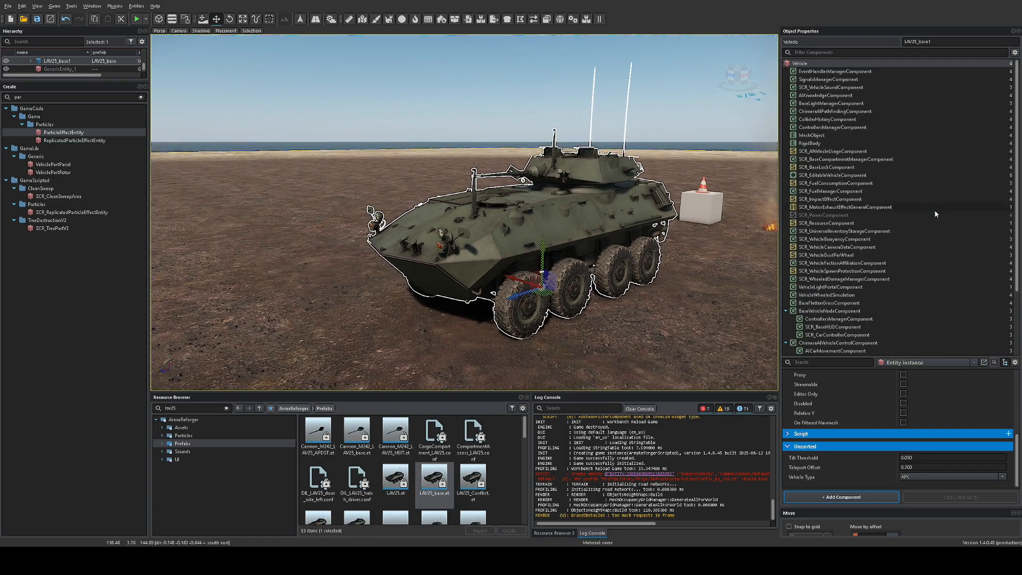
Examine the LAV25's SlotManagerComponent, comparing the register options of the Turret slot with those of the wheel slots
scroll(932, 214, "down", 3)
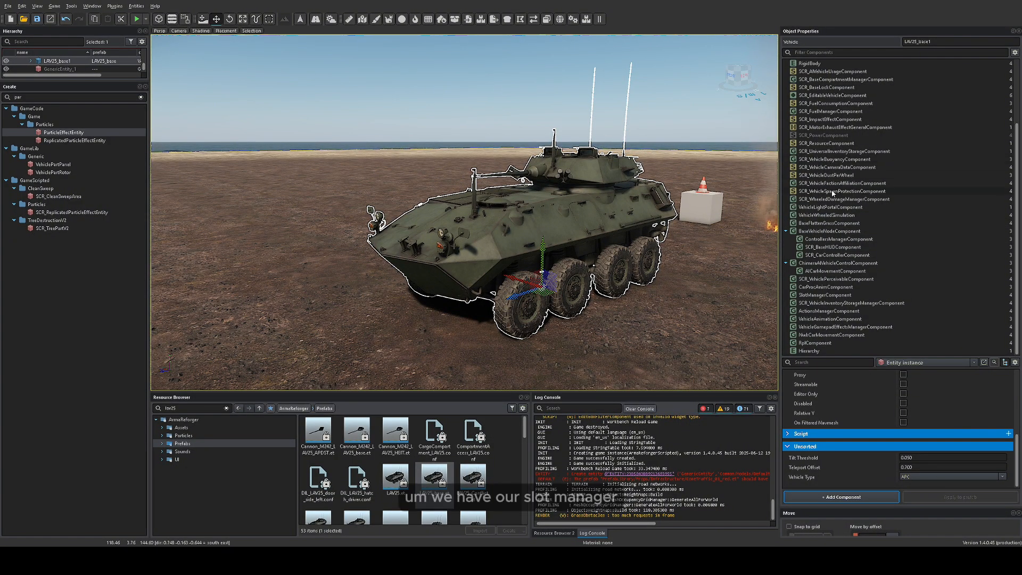
left_click(818, 295)
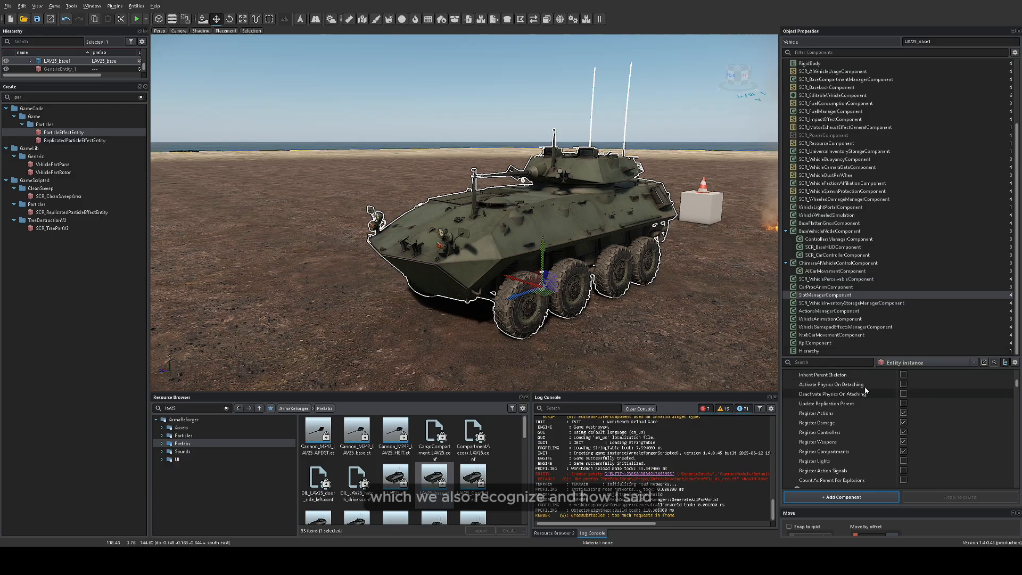
scroll(864, 391, "up", 5)
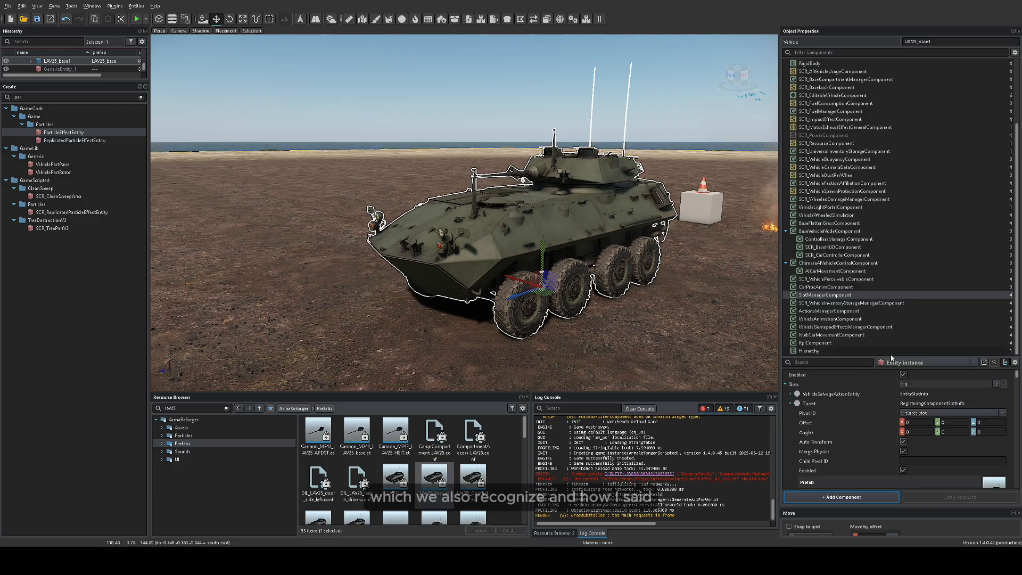
left_click_drag(891, 358, 895, 154)
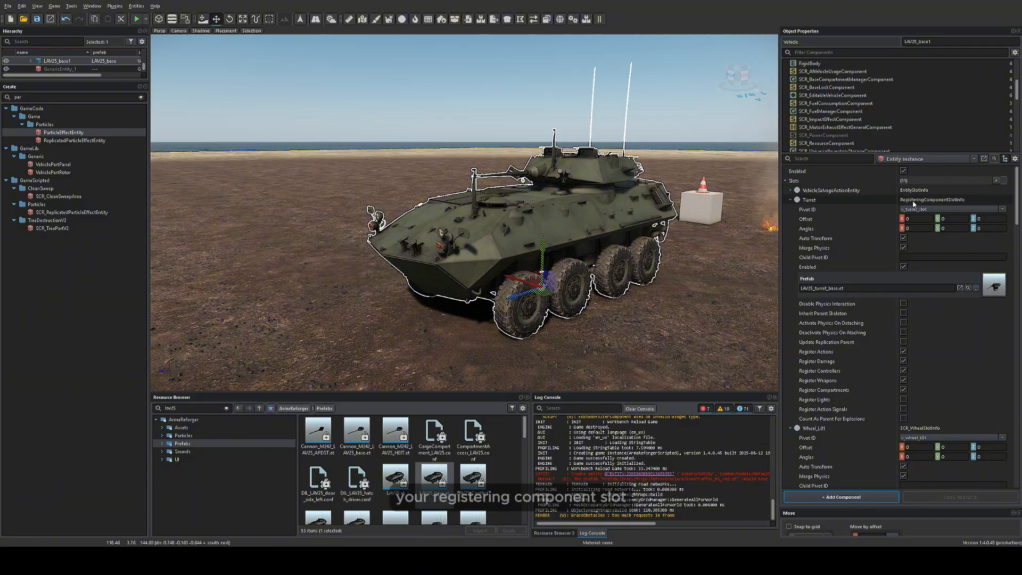
scroll(911, 241, "down", 5)
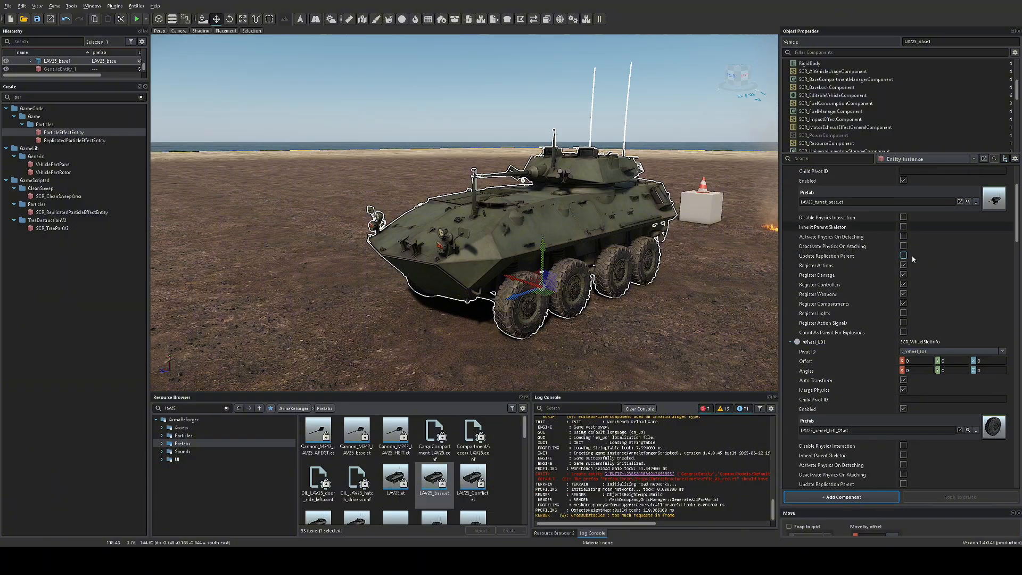
scroll(912, 288, "down", 1)
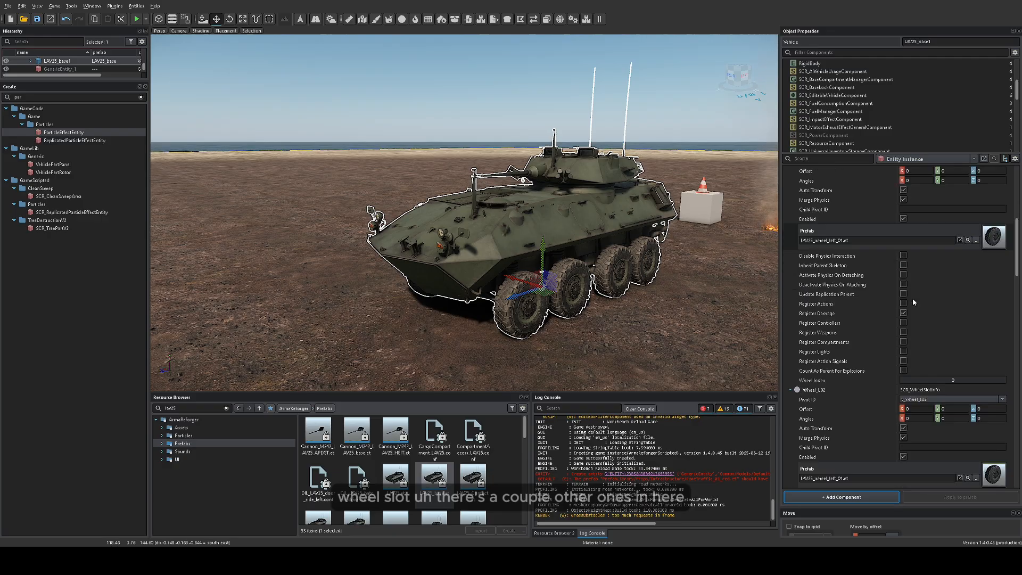
scroll(918, 276, "down", 1)
scroll(919, 276, "up", 7)
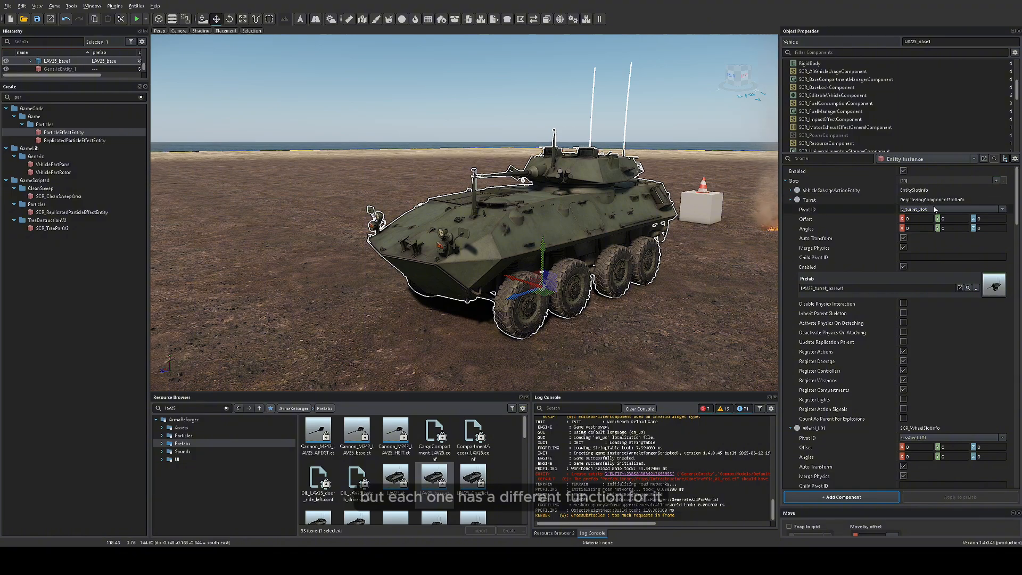
scroll(877, 309, "down", 2)
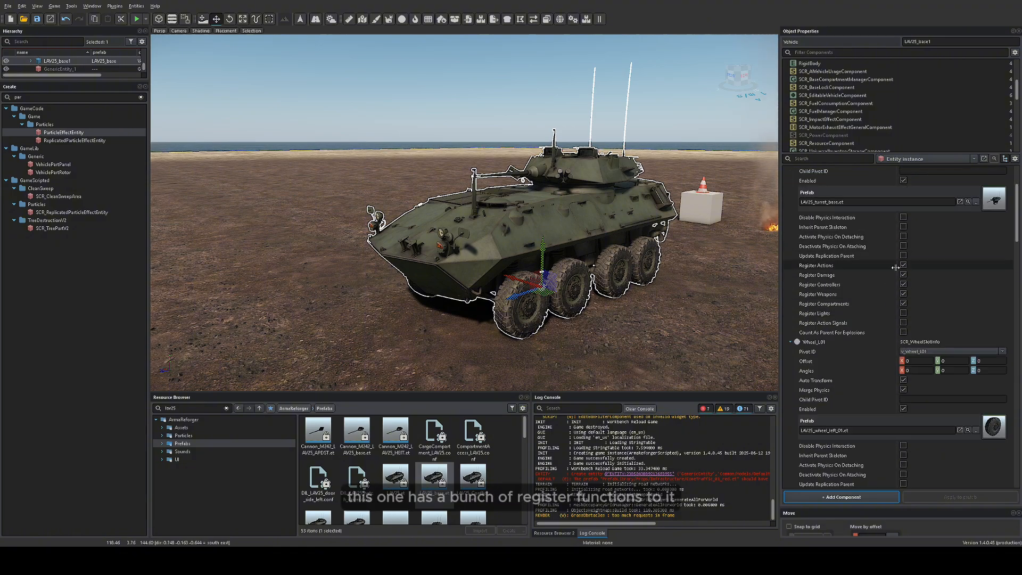
scroll(839, 291, "down", 3)
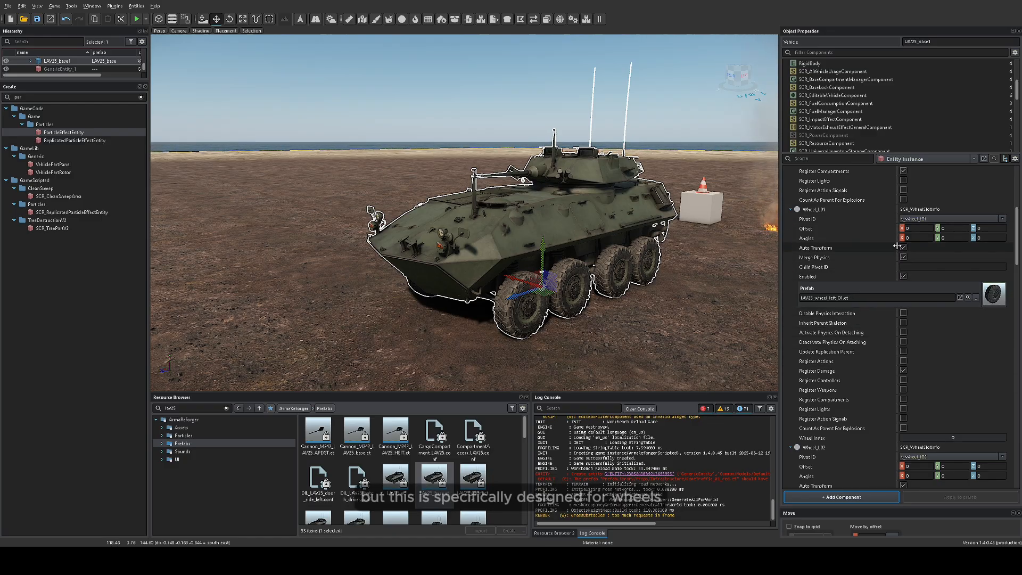
Try moving the Wheel_L01 slot off the vehicle with an X offset of about -2.4, and reset the offset
left_click(951, 228)
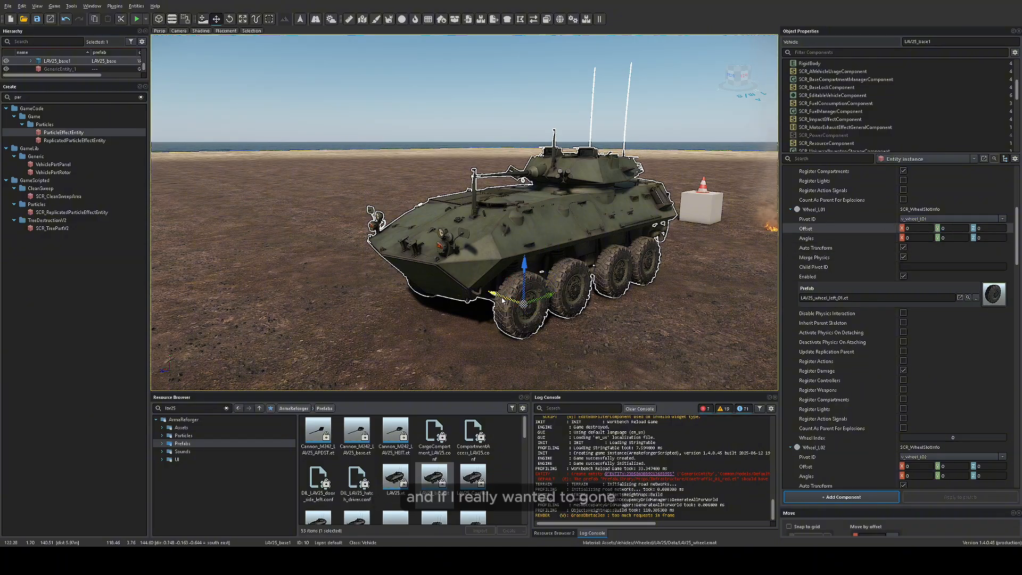
left_click_drag(502, 299, 686, 367)
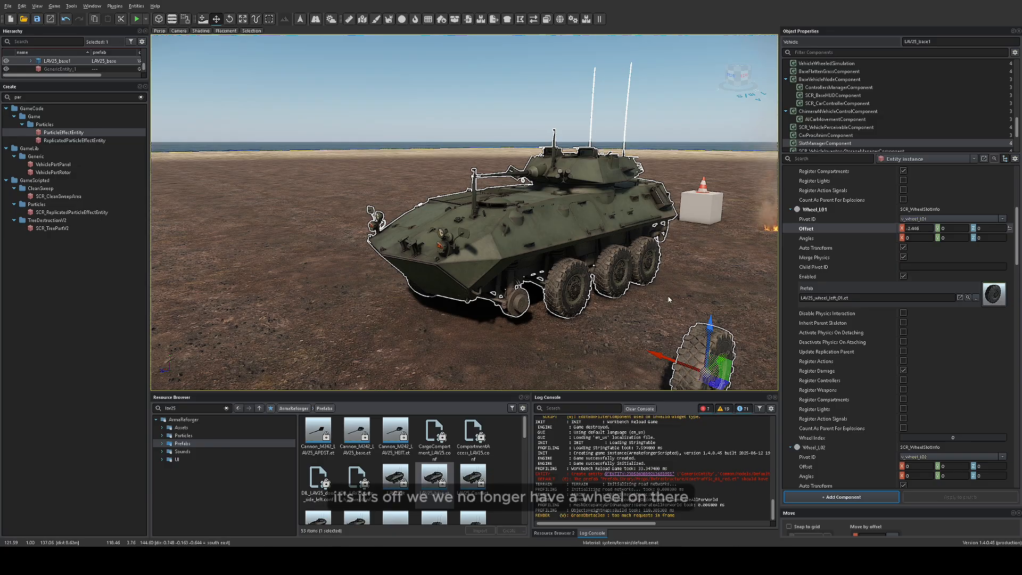
right_click_drag(668, 296, 698, 286)
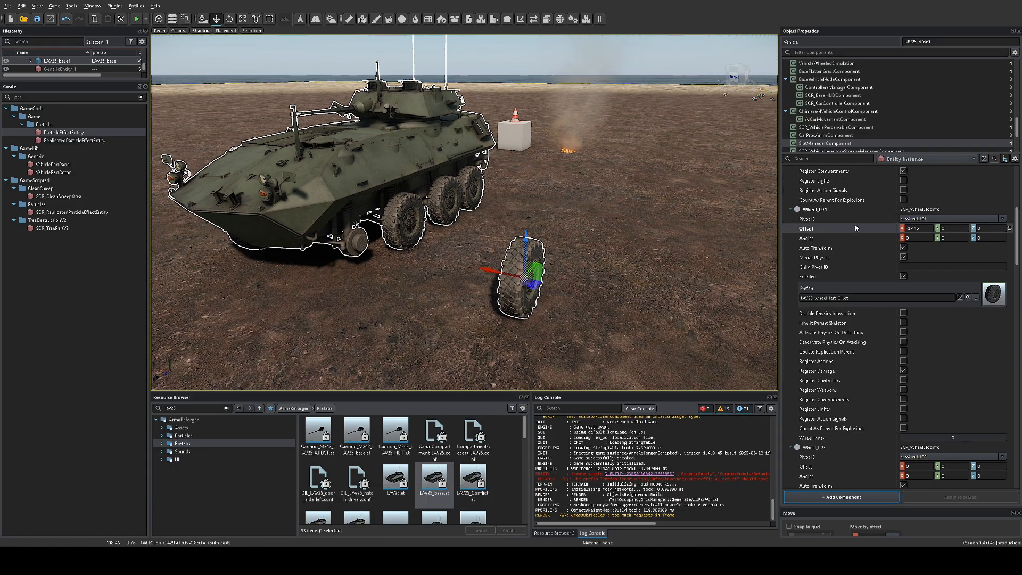
left_click(917, 228)
left_click(1008, 230)
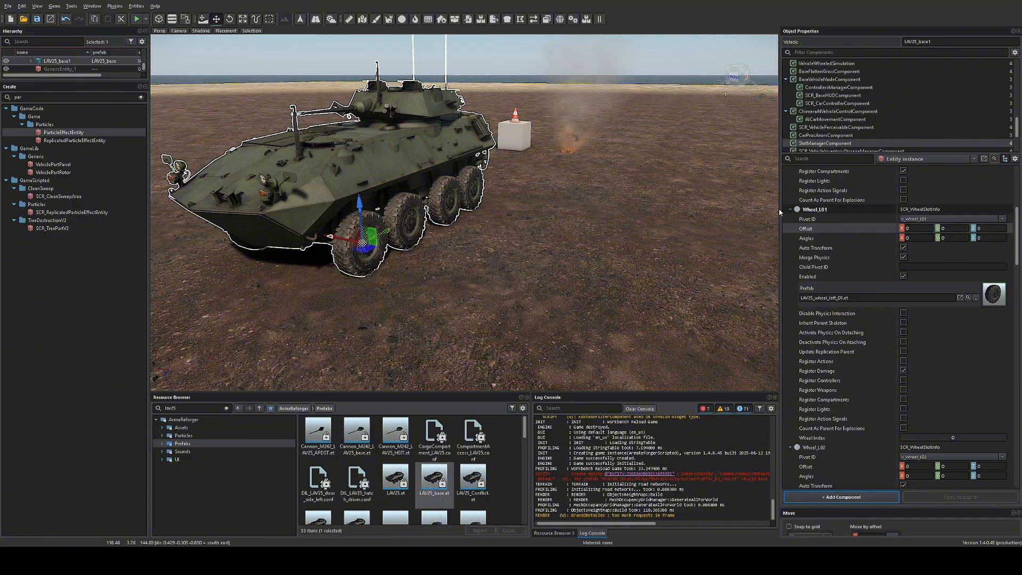
Examine the LAV25's SCR_VehicleSoundComponent: its sound files, sound points, wheel sounds and hit zone state signals
right_click_drag(732, 234, 691, 222)
left_click(681, 223)
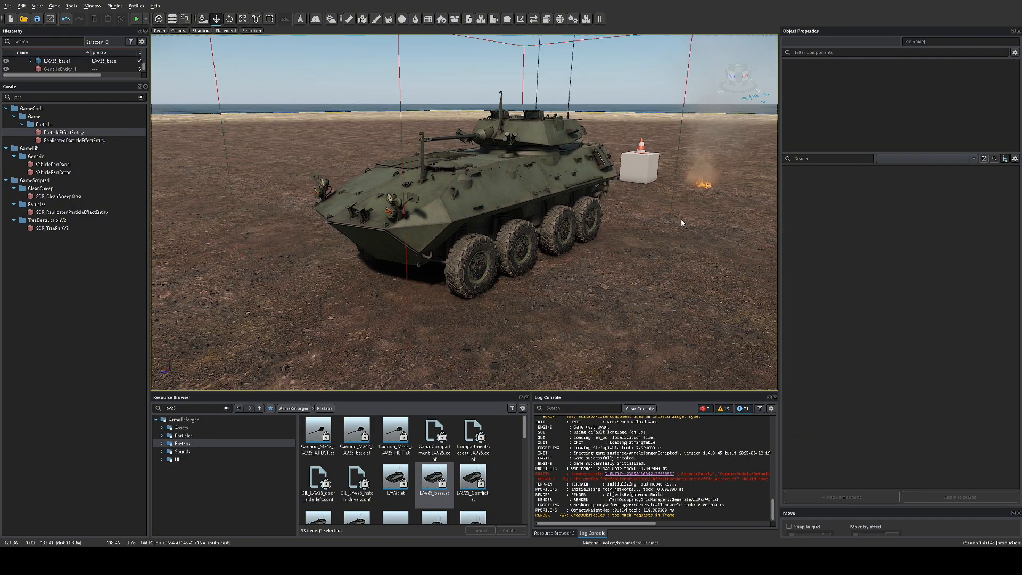
left_click(618, 190)
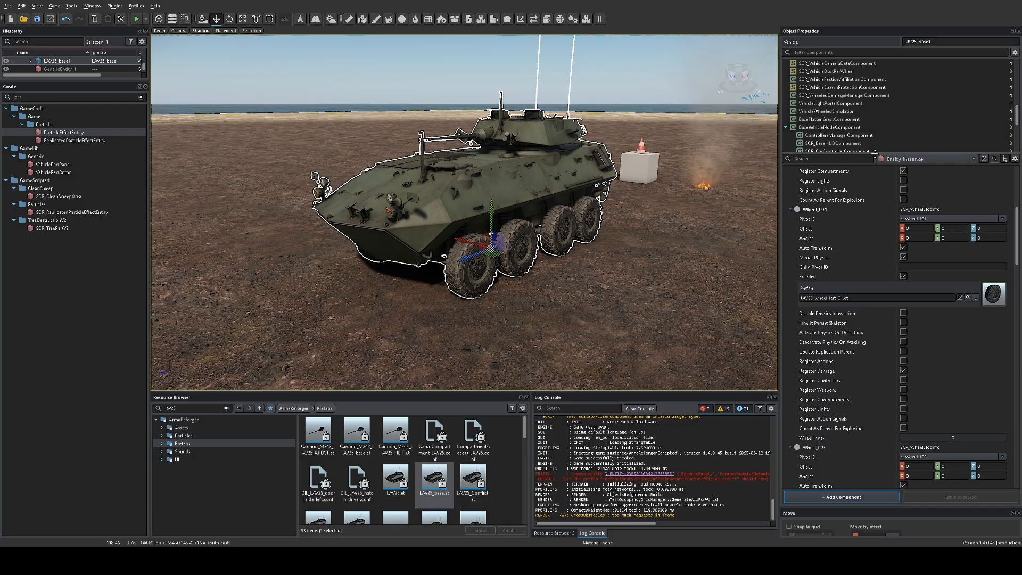
left_click_drag(874, 154, 875, 359)
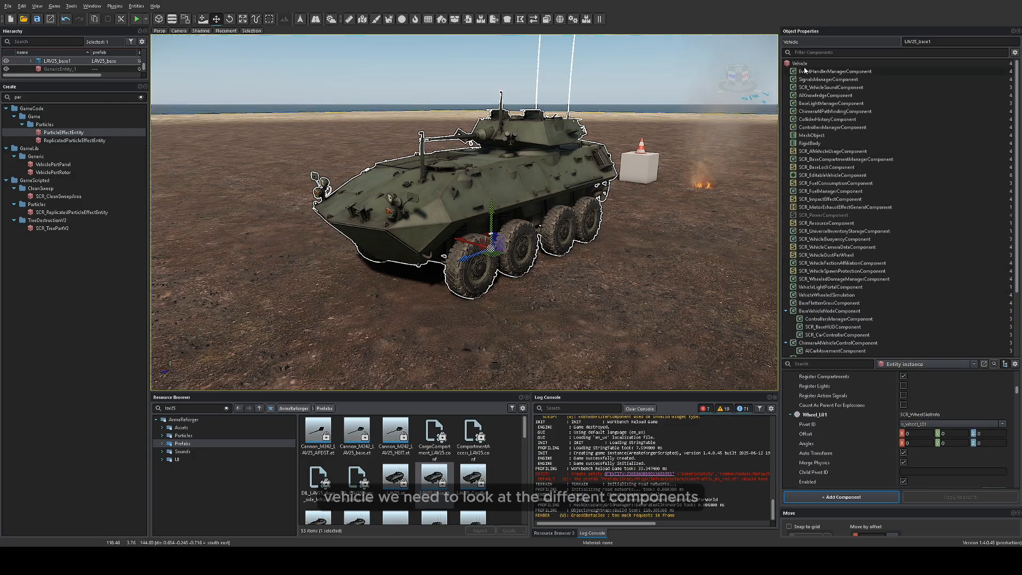
left_click(826, 89)
scroll(865, 376, "down", 2)
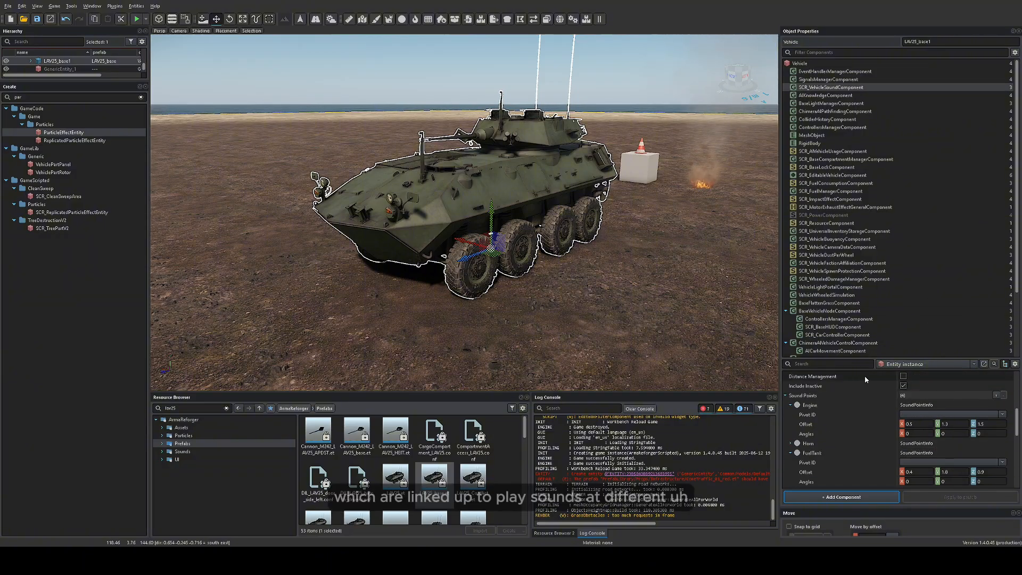
scroll(840, 400, "up", 3)
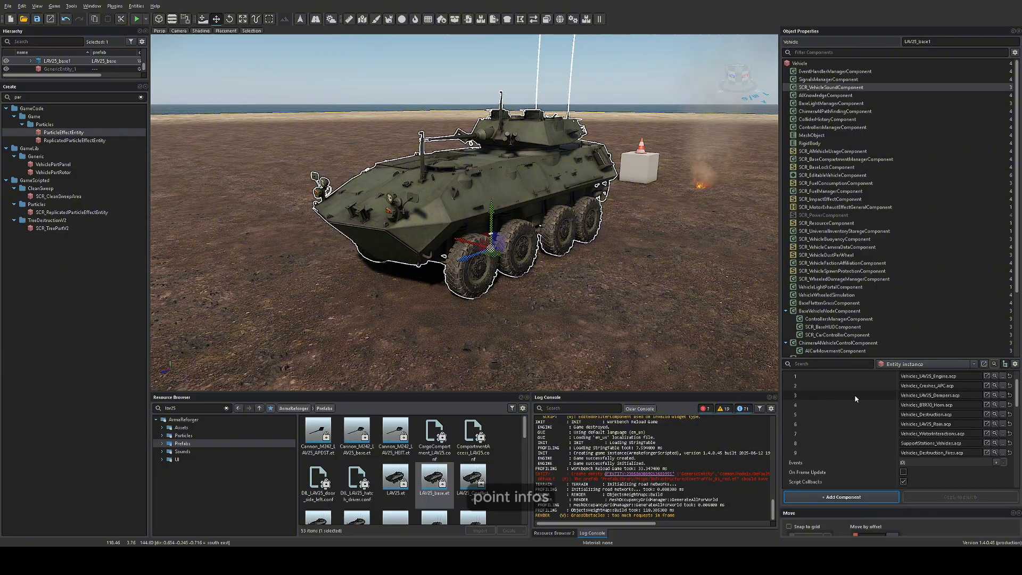
left_click_drag(911, 358, 911, 115)
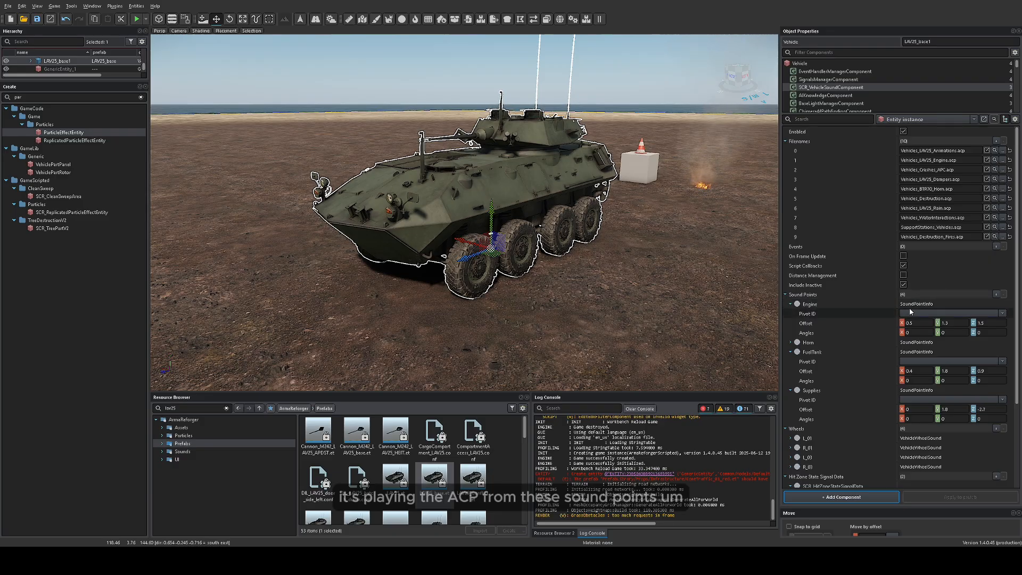
scroll(903, 314, "down", 3)
scroll(901, 314, "down", 1)
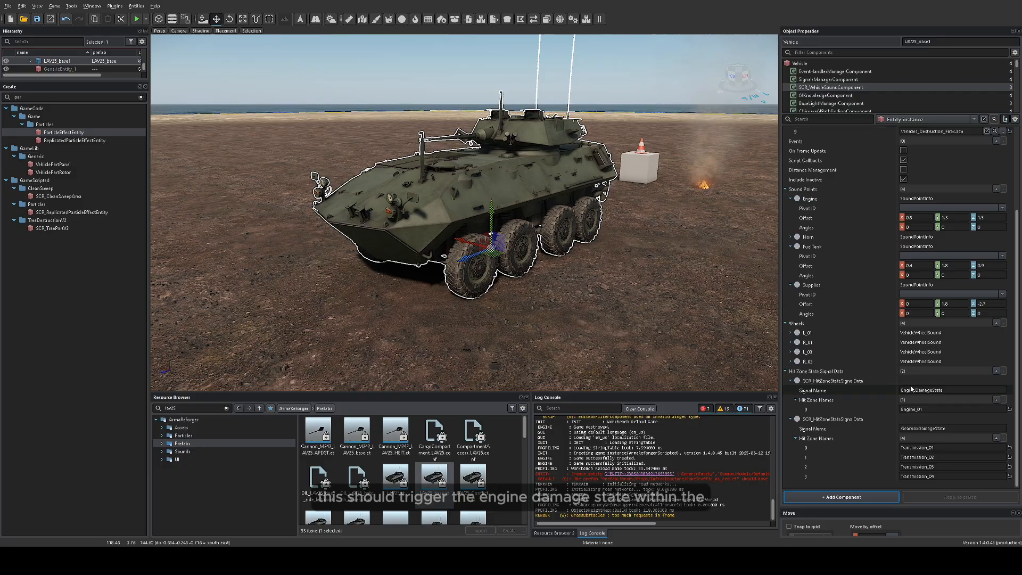
scroll(926, 330, "up", 5)
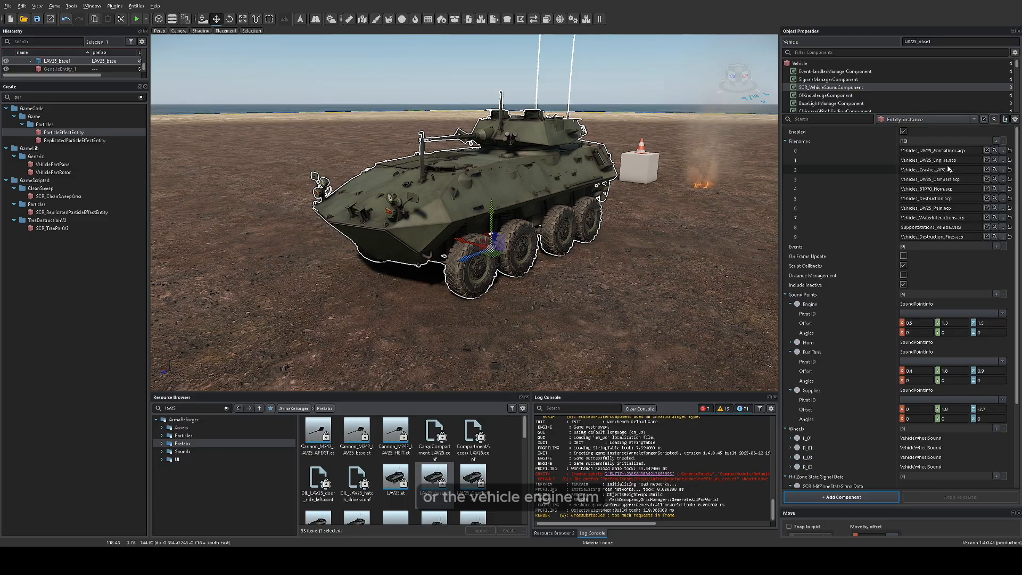
scroll(873, 307, "down", 4)
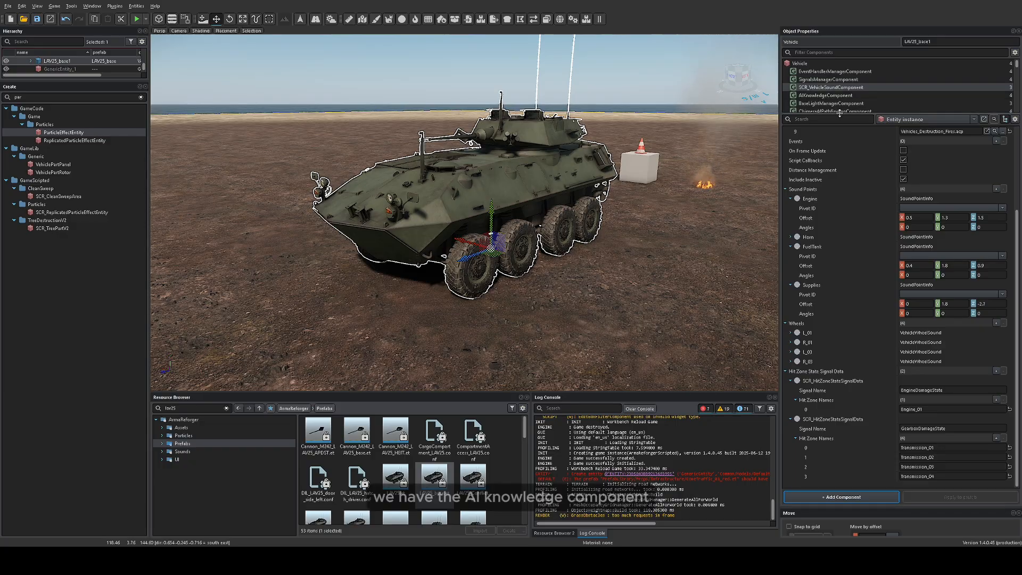
Inspect the LAV25's AIKnowledgeComponent and the light slots in its BaseLightManagerComponent
left_click_drag(839, 114, 832, 219)
left_click(826, 95)
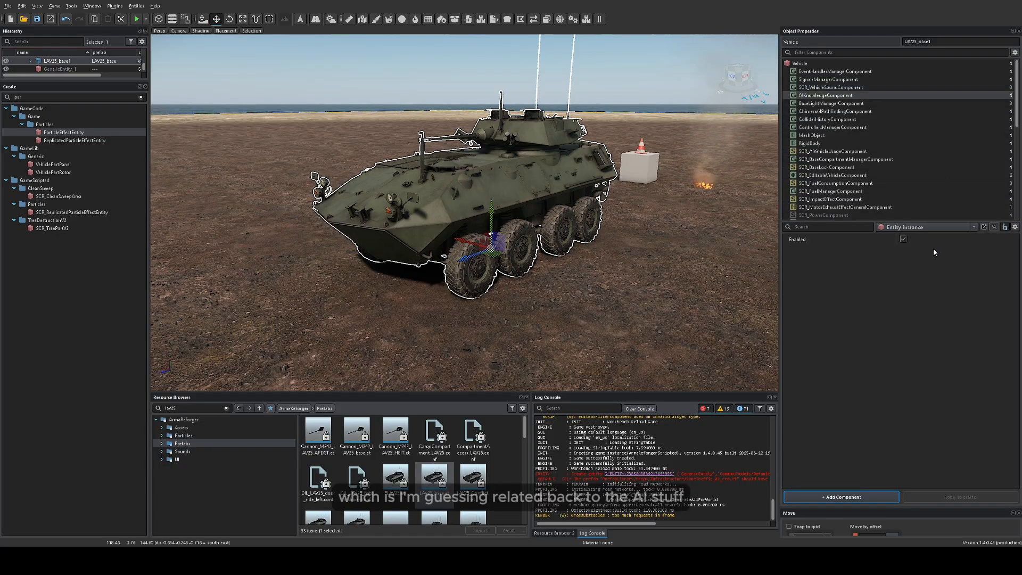
left_click(816, 103)
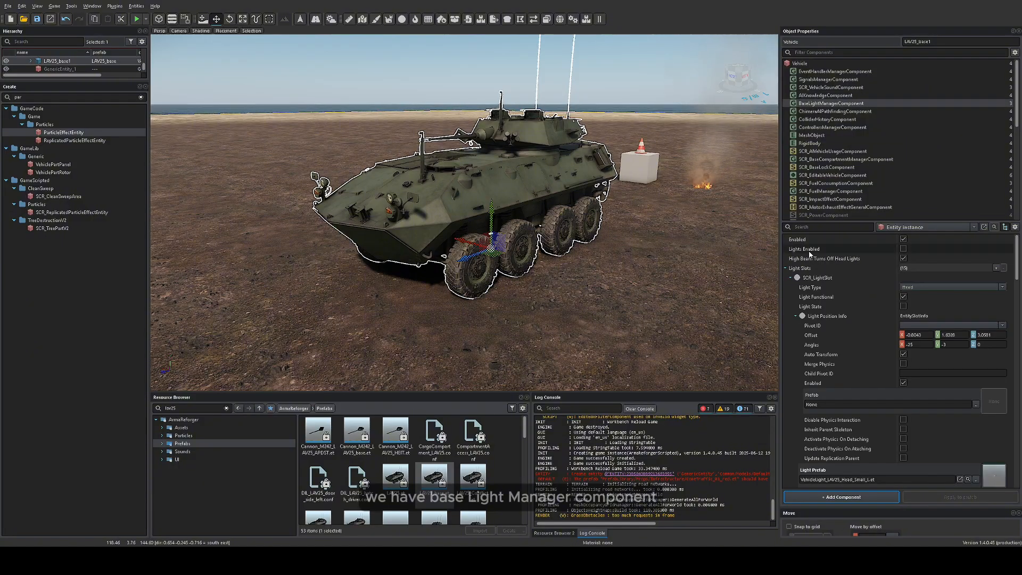
Toggle High Beam Turns Off Head Lights off and back on, and change the world's time of day to night
left_click(902, 258)
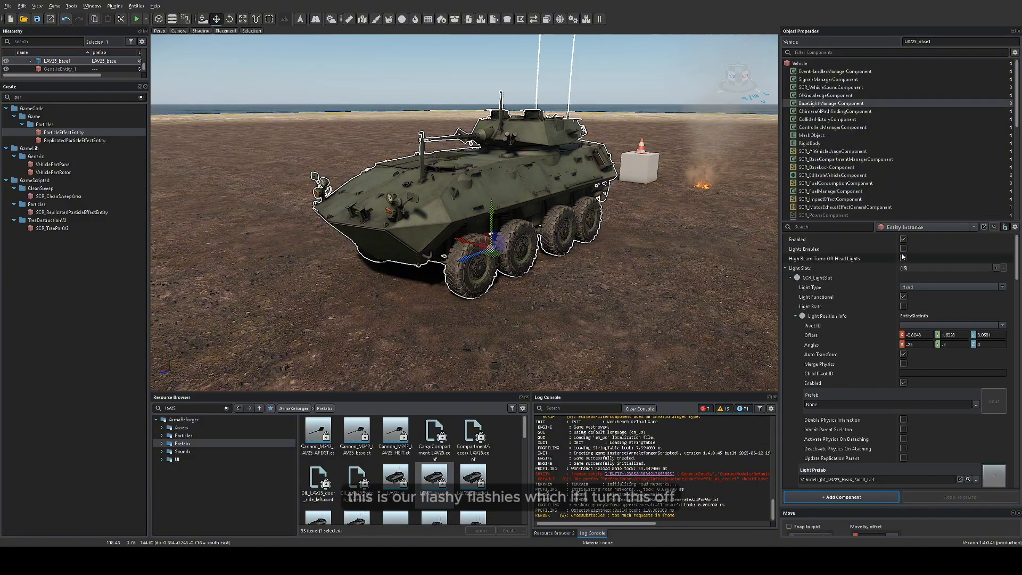
left_click(903, 258)
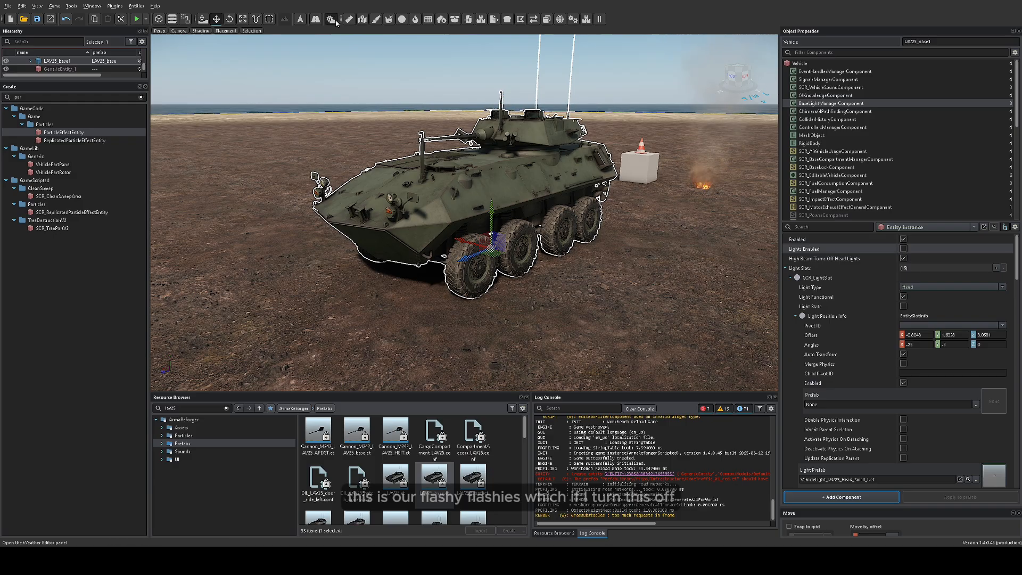
left_click_drag(694, 255, 765, 253)
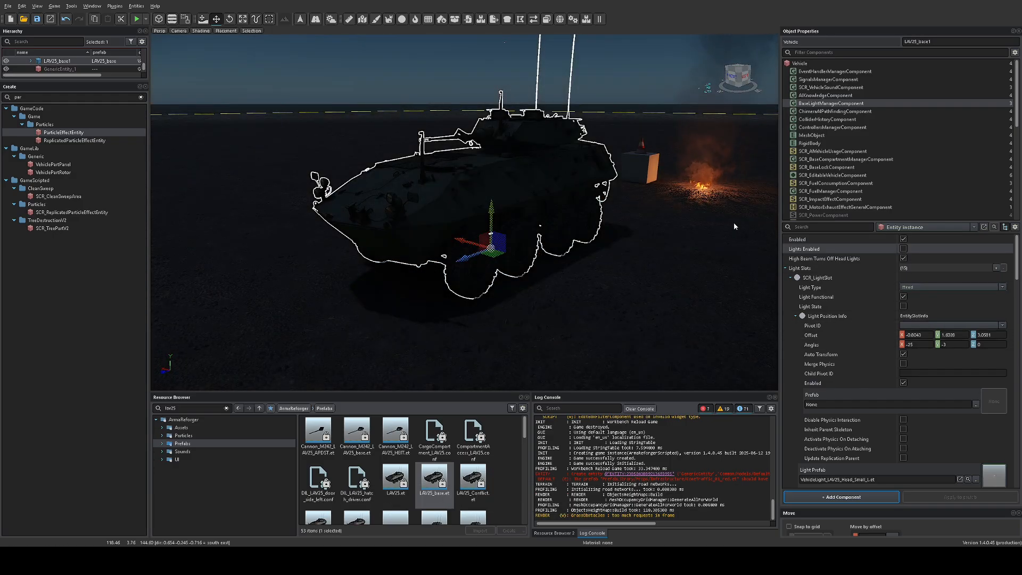
Try switching the first SCR_LightSlot's Light State on and off while viewing the LAV25 in the dark
scroll(917, 332, "down", 2)
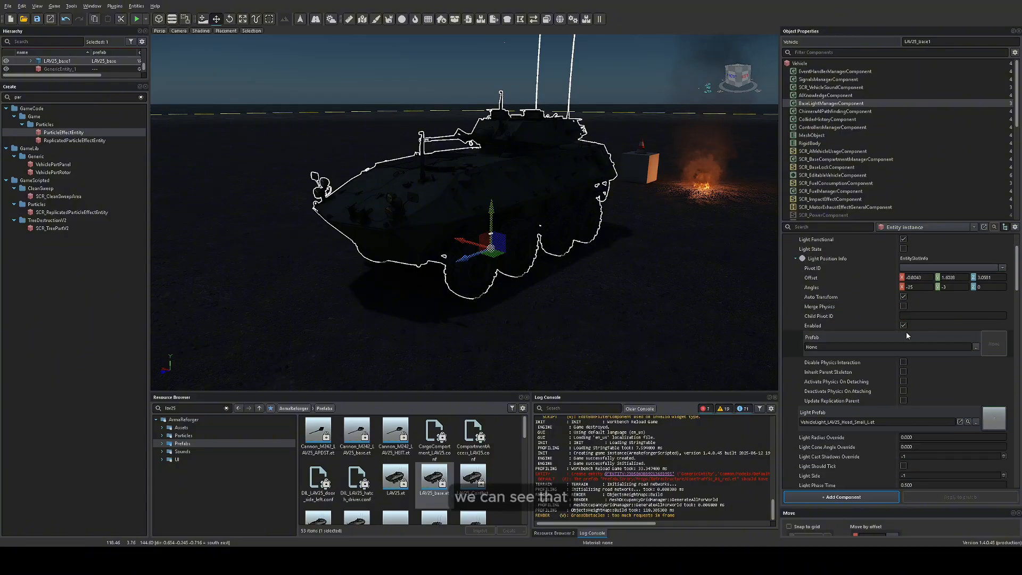
scroll(906, 331, "down", 4)
scroll(900, 328, "up", 4)
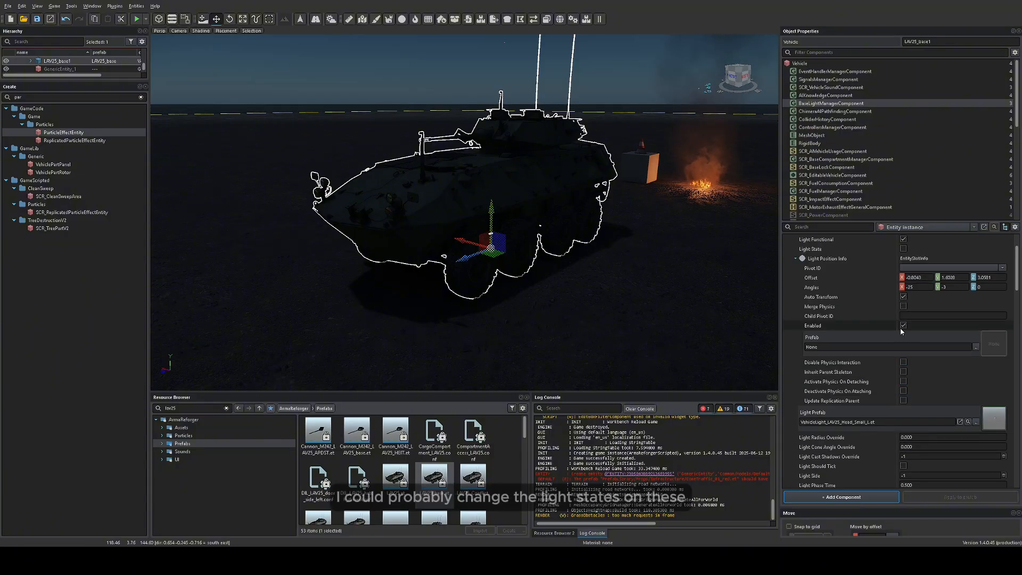
left_click(903, 248)
right_click_drag(672, 230, 689, 211)
key("a")
left_click(903, 249)
left_click(903, 249)
key("d")
key("a")
key("w")
left_click(905, 249)
key("s")
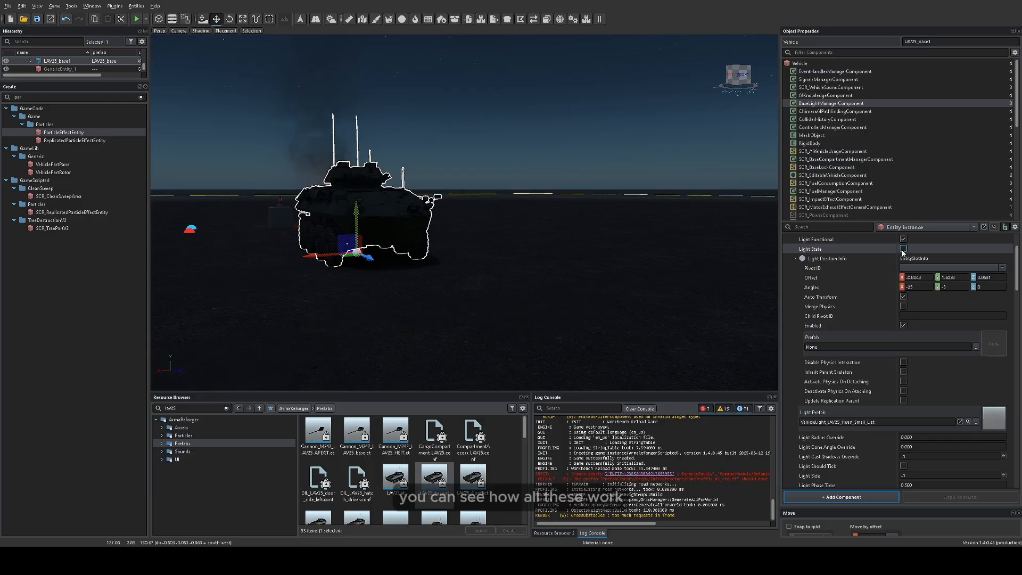
scroll(905, 313, "down", 2)
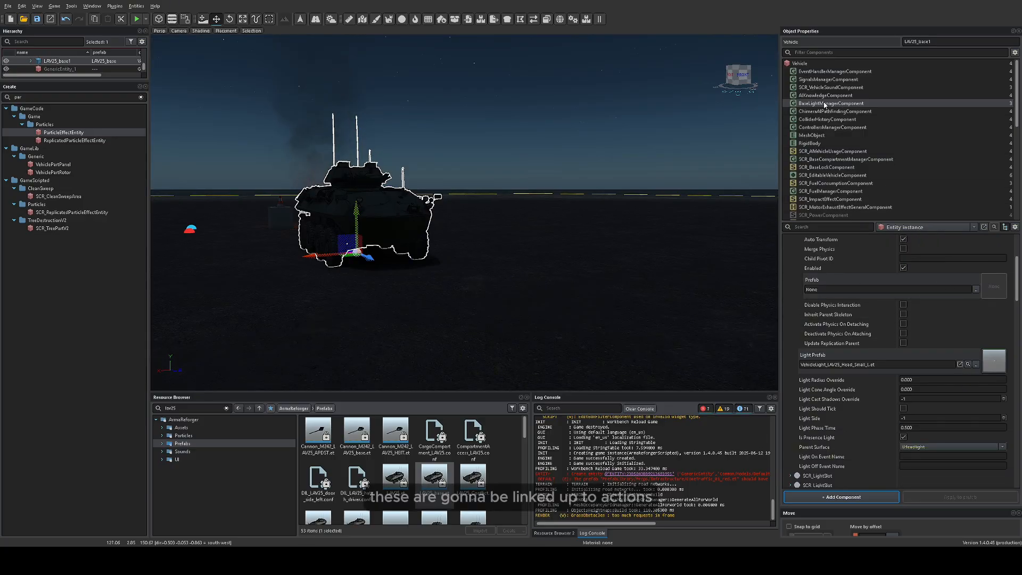
Examine the light_hazard_switch and light_switch contexts in the LAV25's ActionsManagerComponent, including the light switch's Position settings
scroll(826, 110, "down", 5)
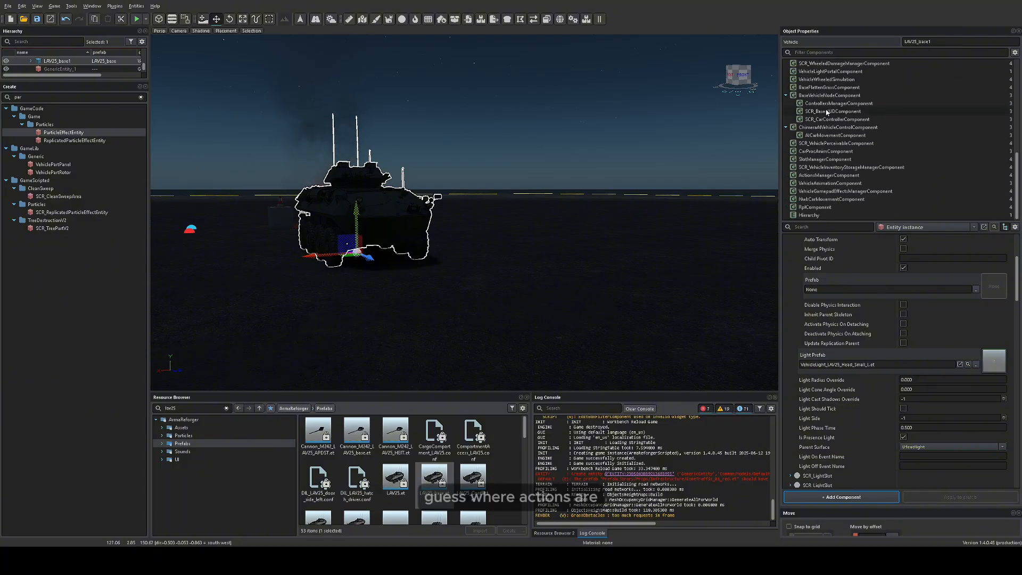
left_click(825, 176)
scroll(798, 256, "up", 4)
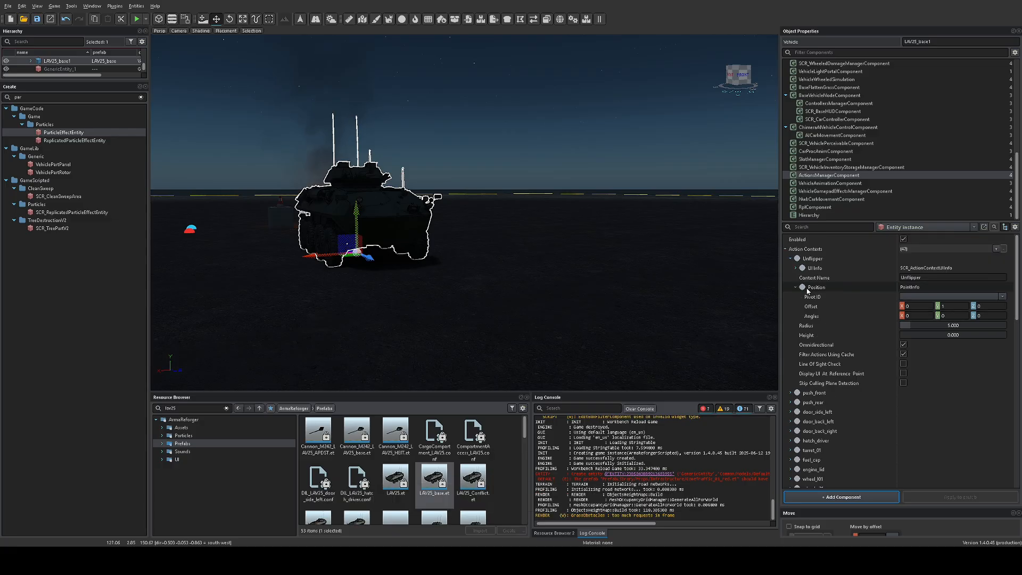
scroll(790, 261, "down", 6)
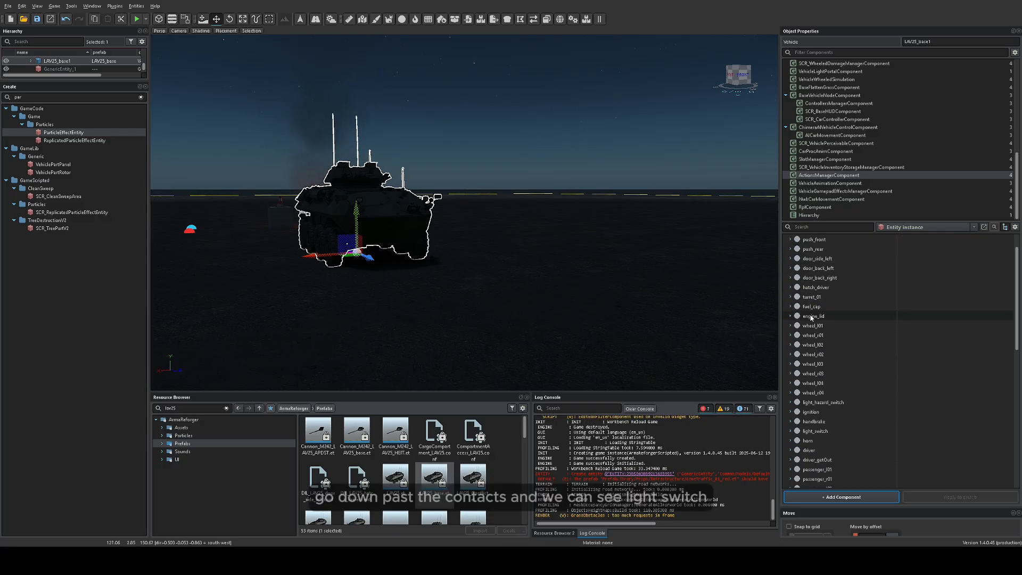
scroll(804, 308, "down", 2)
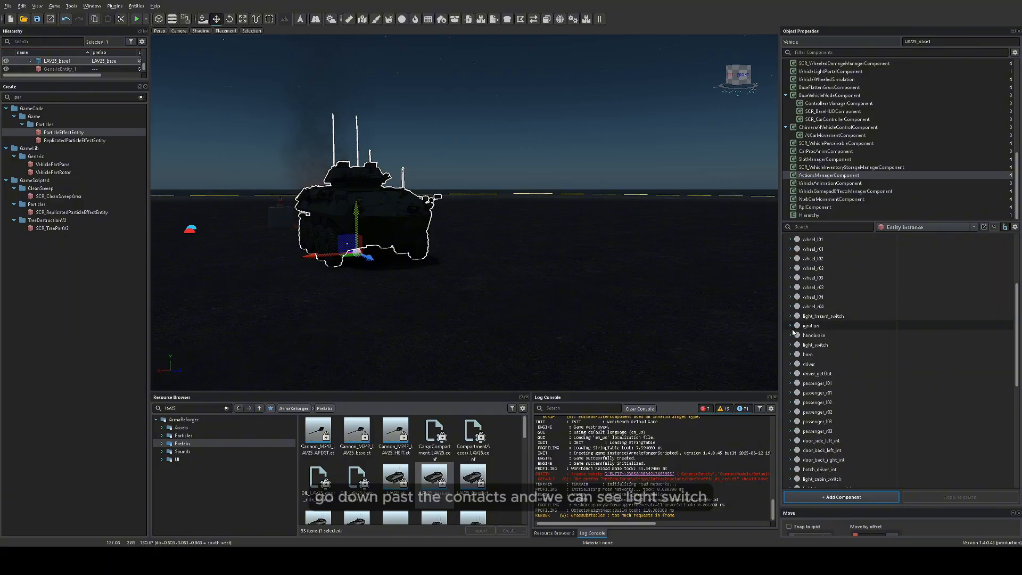
left_click(790, 317)
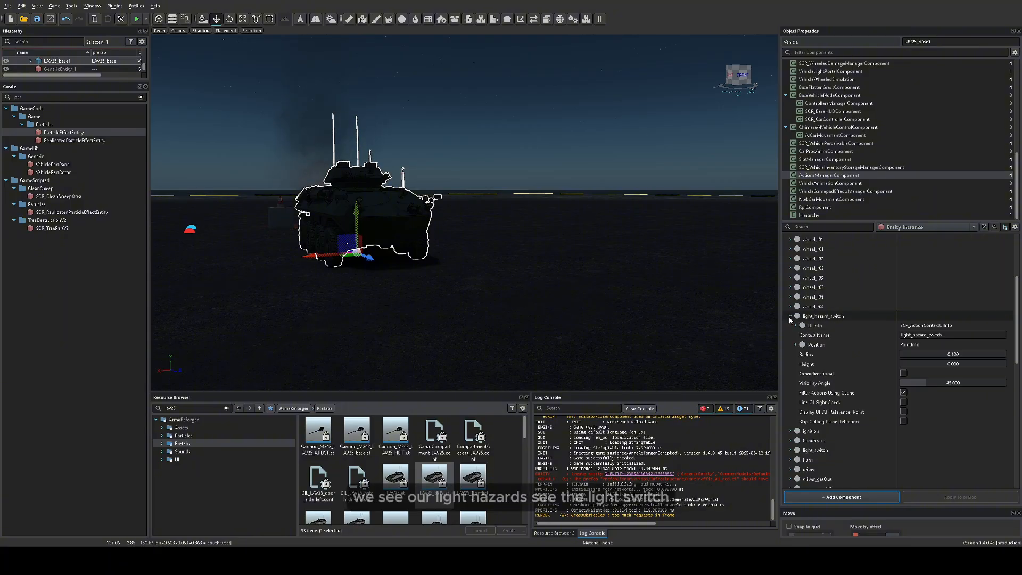
left_click(790, 316)
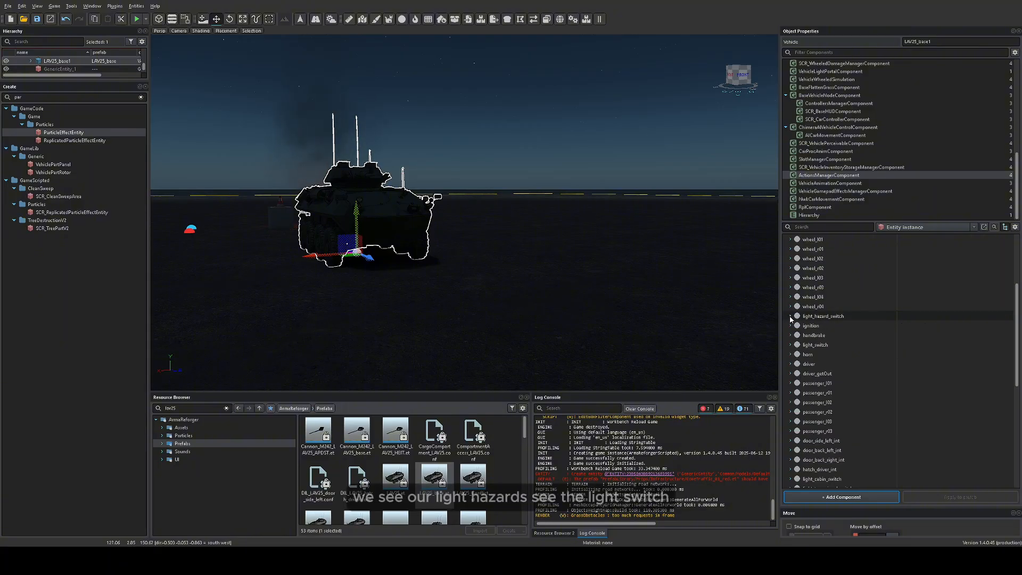
left_click(790, 345)
left_click(796, 374)
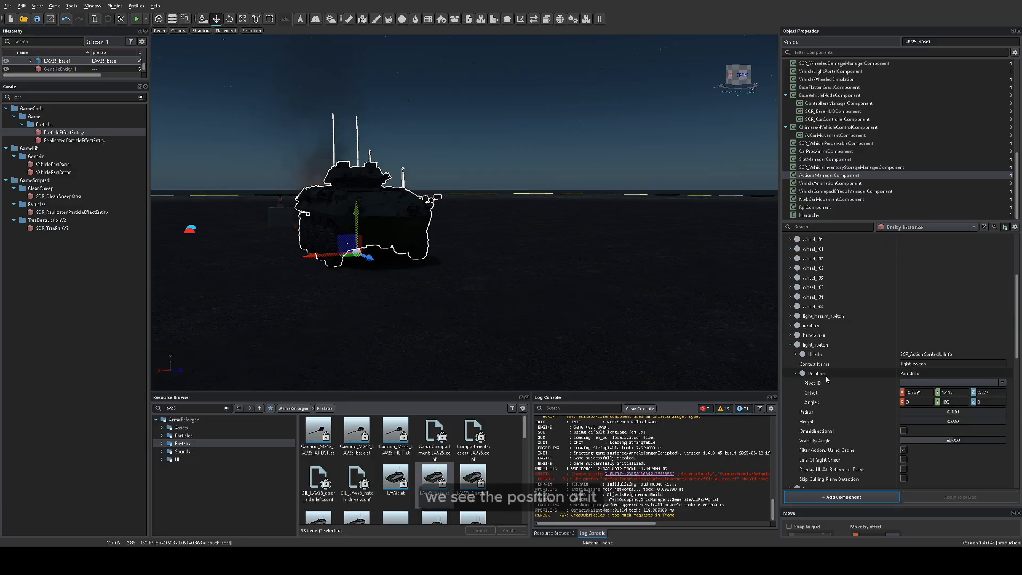
Locate the light_switch context's Offset point inside the LAV25's interior and close the context's details
left_click(955, 392)
right_click_drag(464, 213, 772, 210)
key("w")
key("w")
key("s")
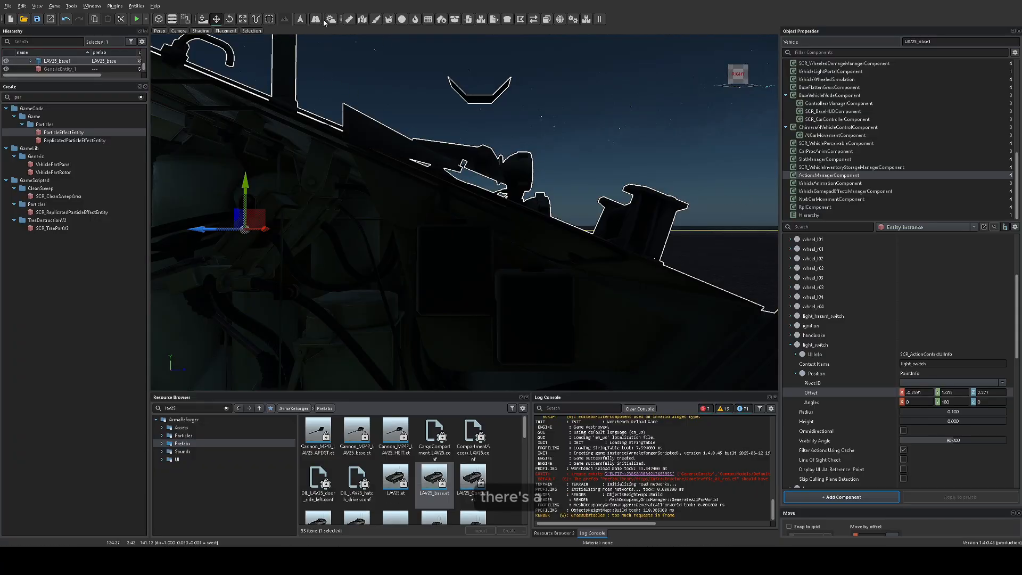
right_click_drag(383, 62, 371, 102)
key("a")
key("w")
key("d")
key("s")
key("a")
key("w")
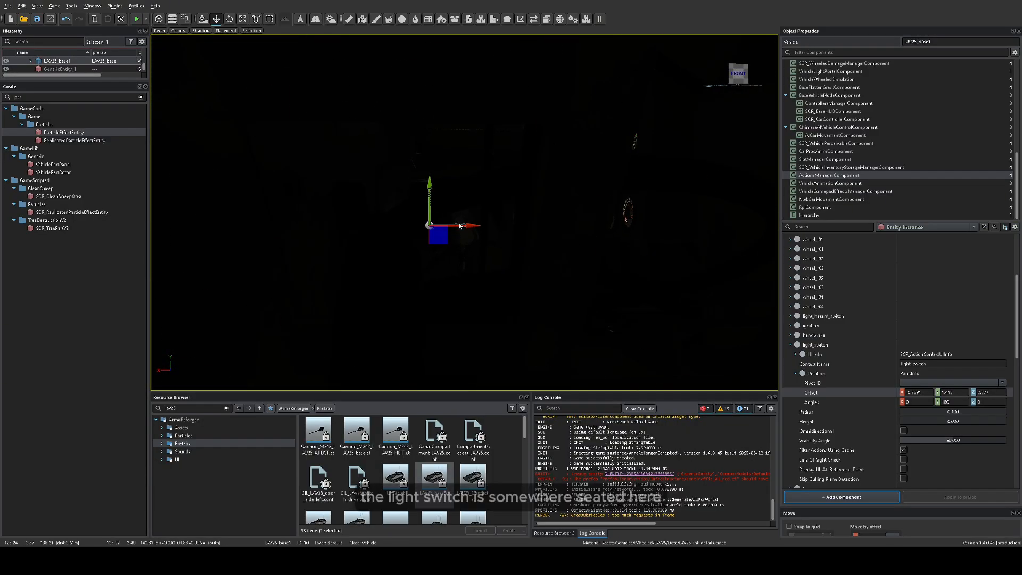
key("s")
mouse_move(647, 176)
right_mouse_down()
mouse_move(643, 184)
mouse_move(655, 178)
right_mouse_up()
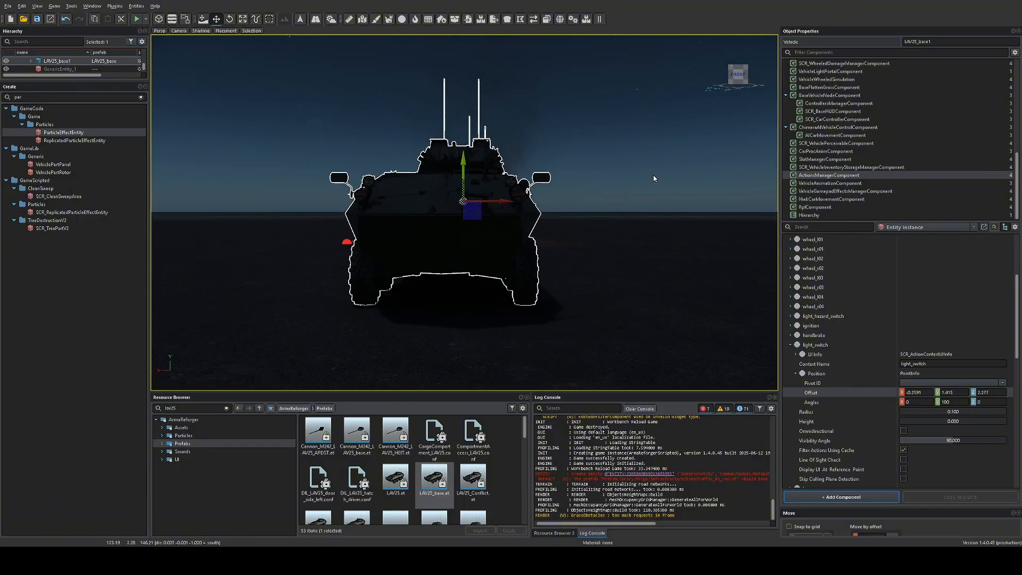
left_click(790, 345)
Review the LAV25's remaining Action Contexts and its Additional Actions list while viewing the vehicle's front
scroll(855, 320, "up", 4)
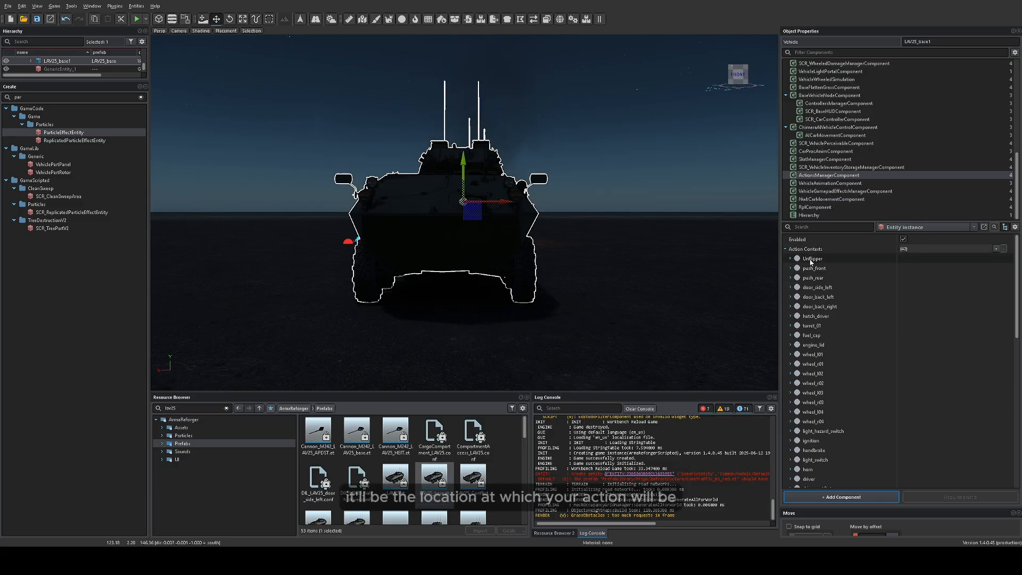
scroll(831, 285, "down", 5)
scroll(831, 286, "down", 6)
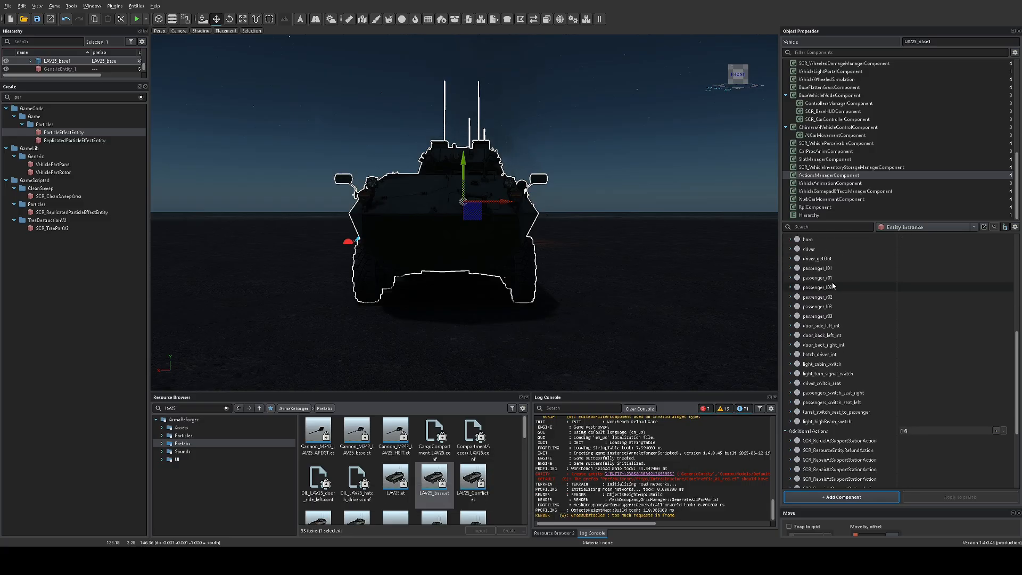
key("a")
right_click_drag(598, 199, 417, 195)
key("a")
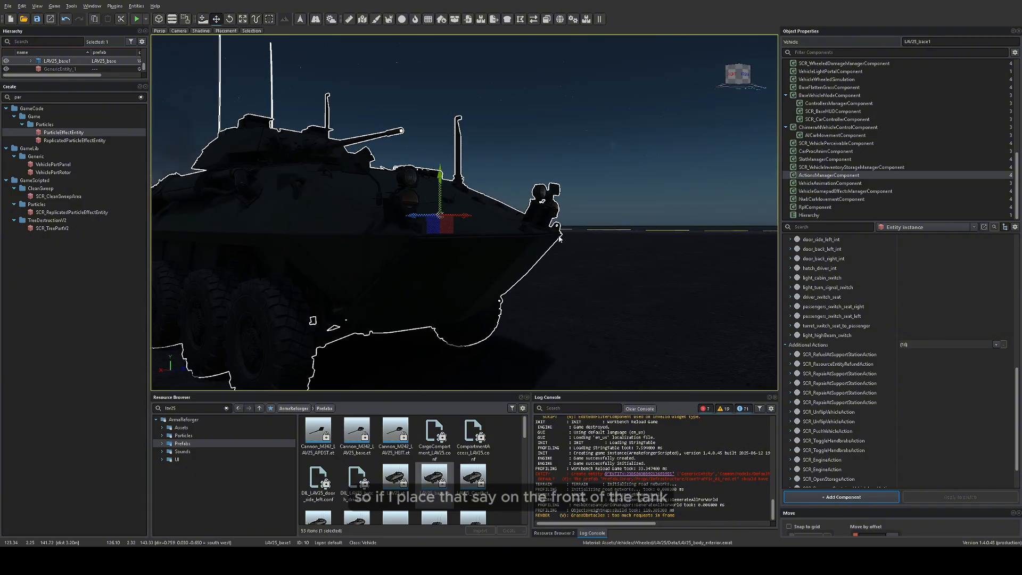
scroll(810, 345, "down", 1)
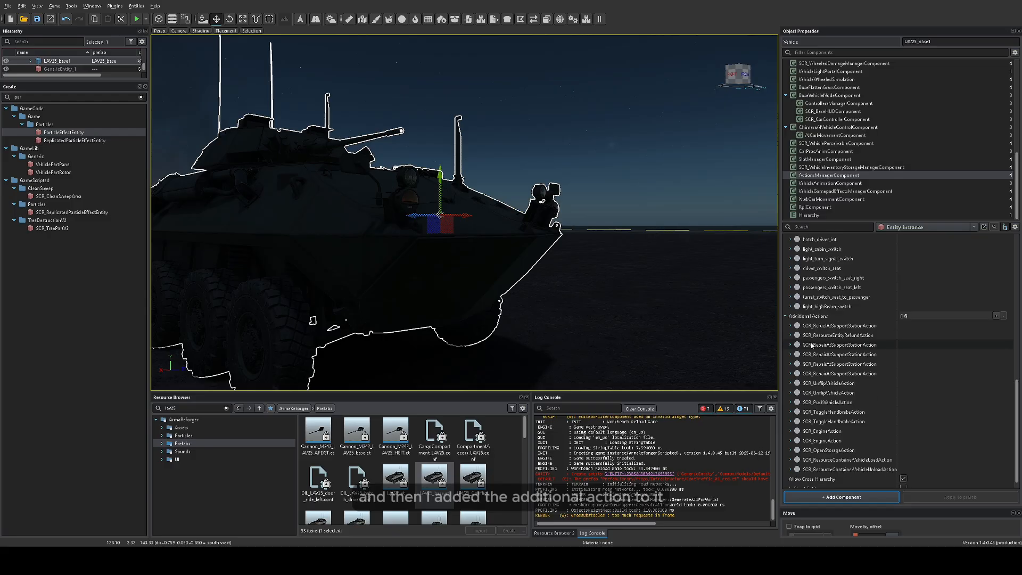
scroll(891, 412, "down", 1)
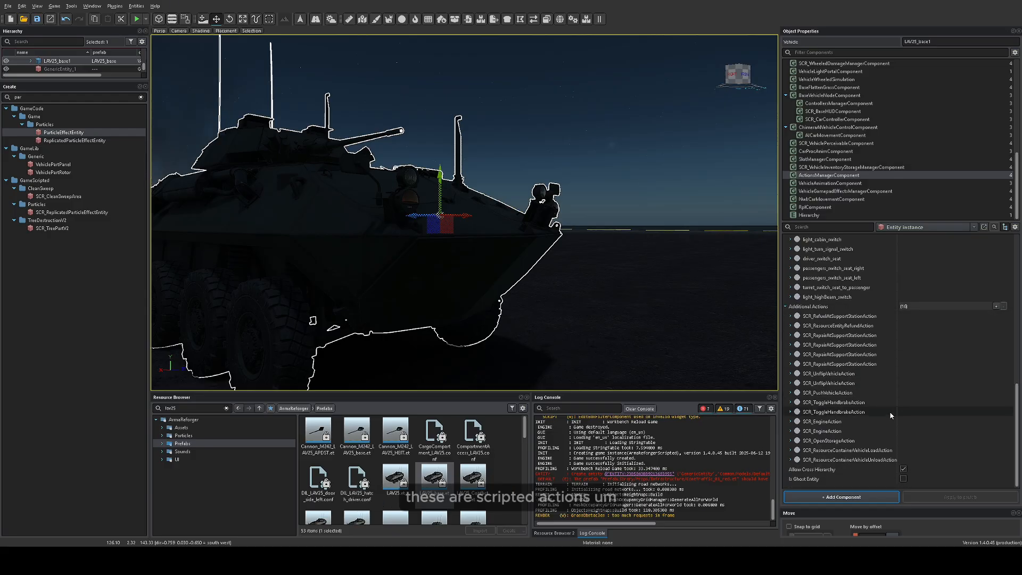
Inspect the settings of the first SCR_EngineAction among the Additional Actions and return to the Action Contexts
left_click(789, 422)
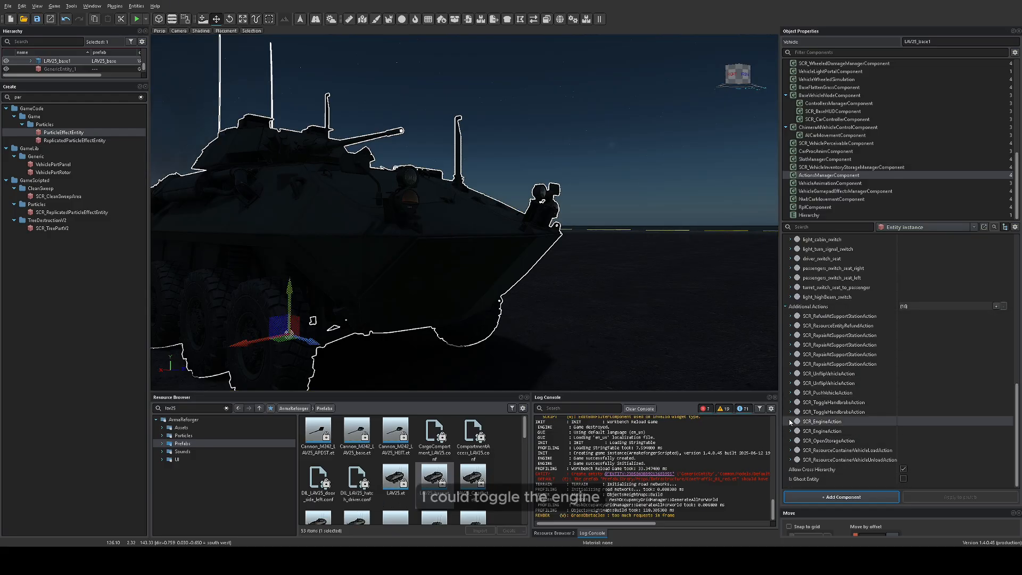
left_click(790, 421)
scroll(825, 423, "down", 4)
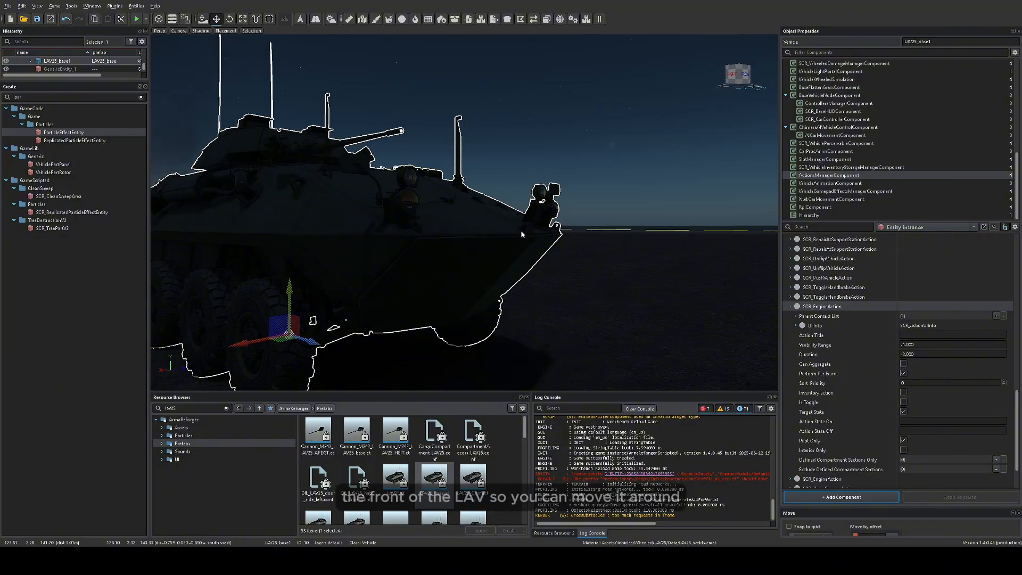
key("d")
right_click_drag(604, 234, 630, 248)
scroll(849, 287, "up", 2)
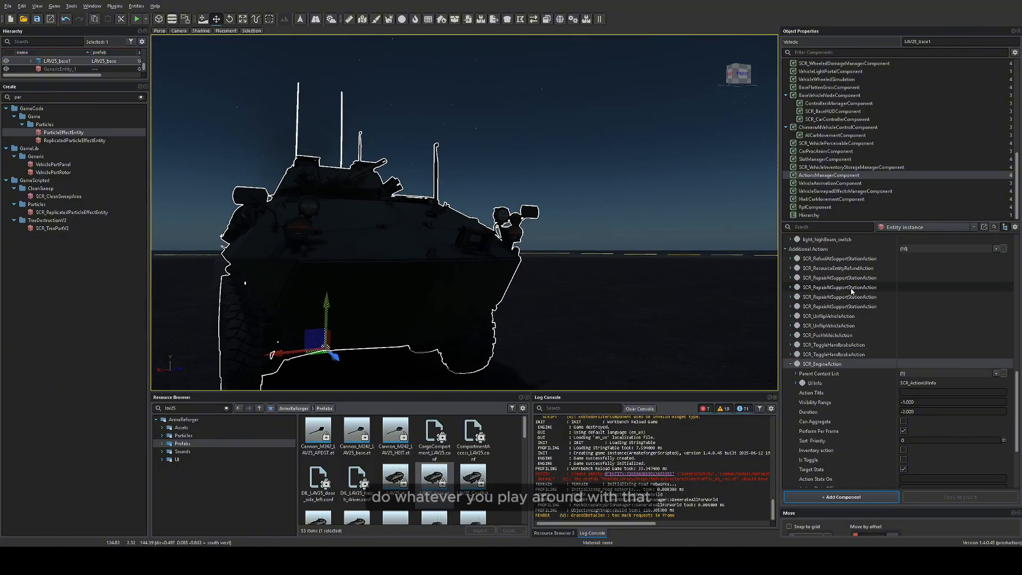
left_click(791, 364)
scroll(848, 274, "up", 5)
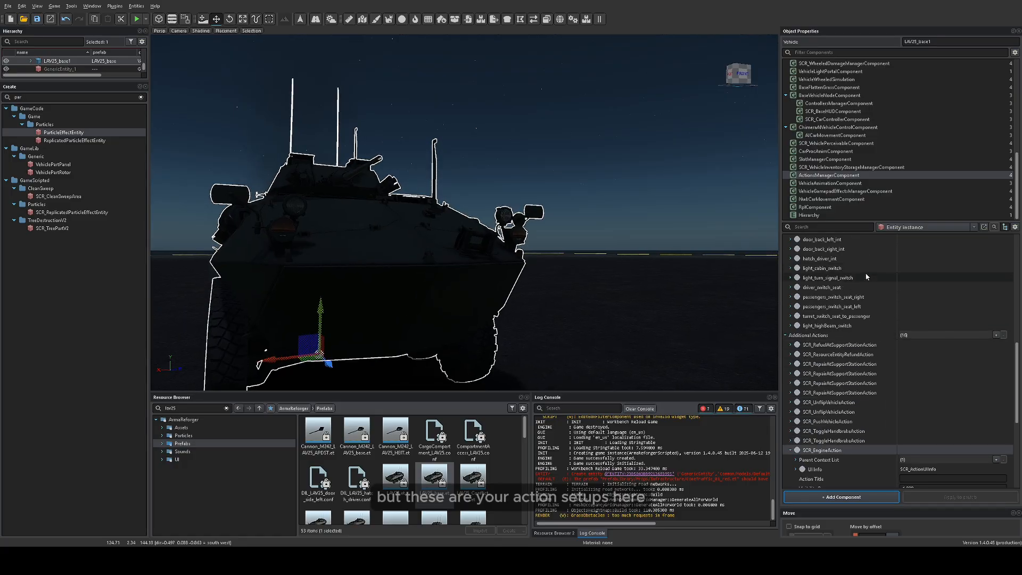
scroll(847, 274, "up", 3)
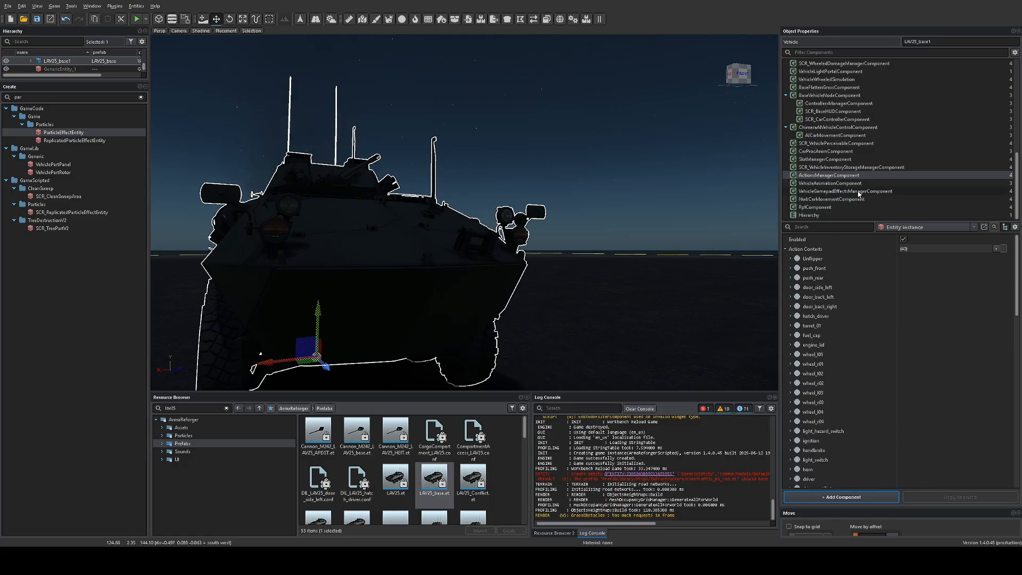
Inspect the LAV25's VehicleAnimationComponent, VehicleGamepadEffectsManagerComponent, NwkCarMovementComponent, RplComponent and Hierarchy component
left_click(837, 184)
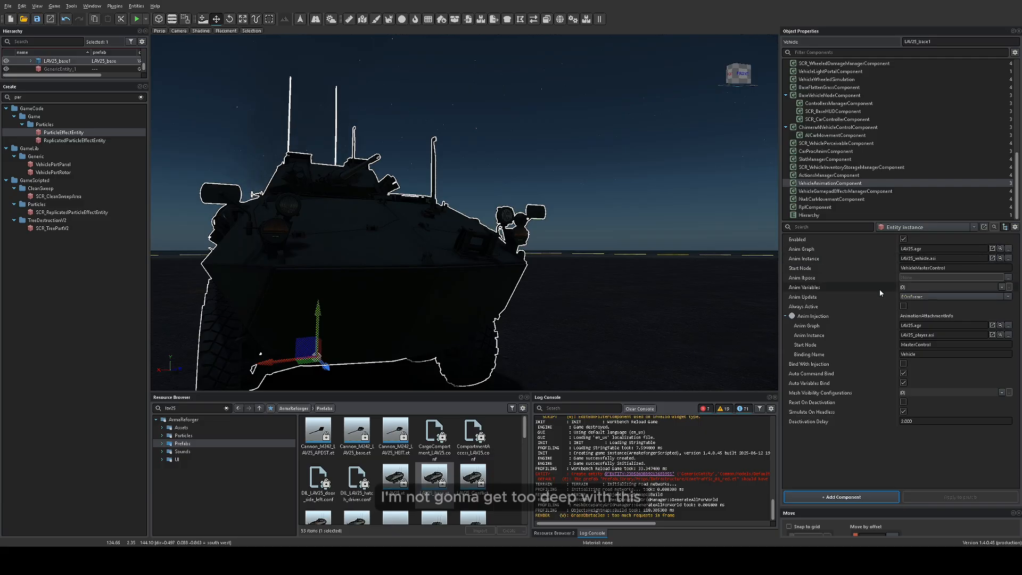
left_click(833, 192)
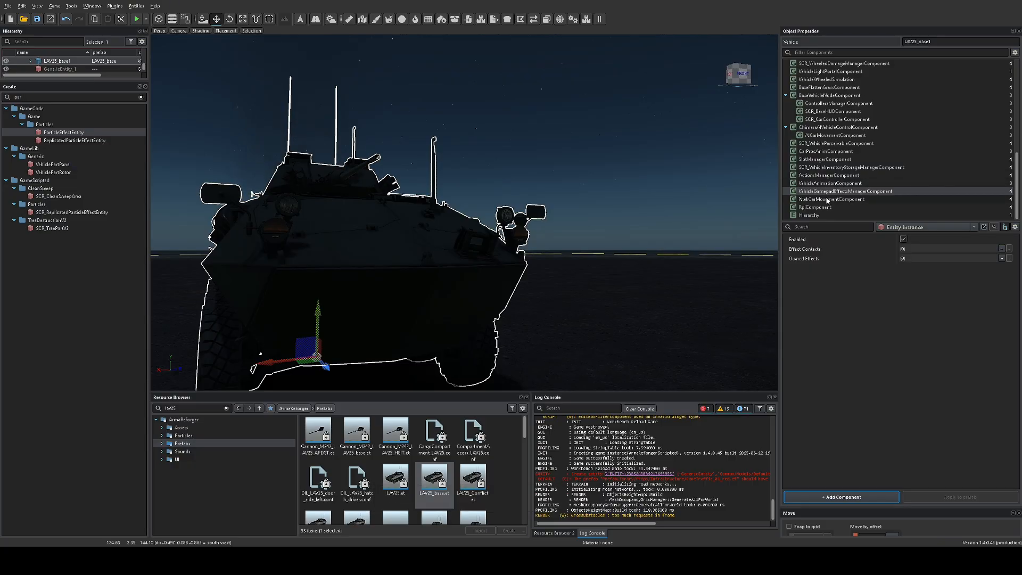
left_click(806, 198)
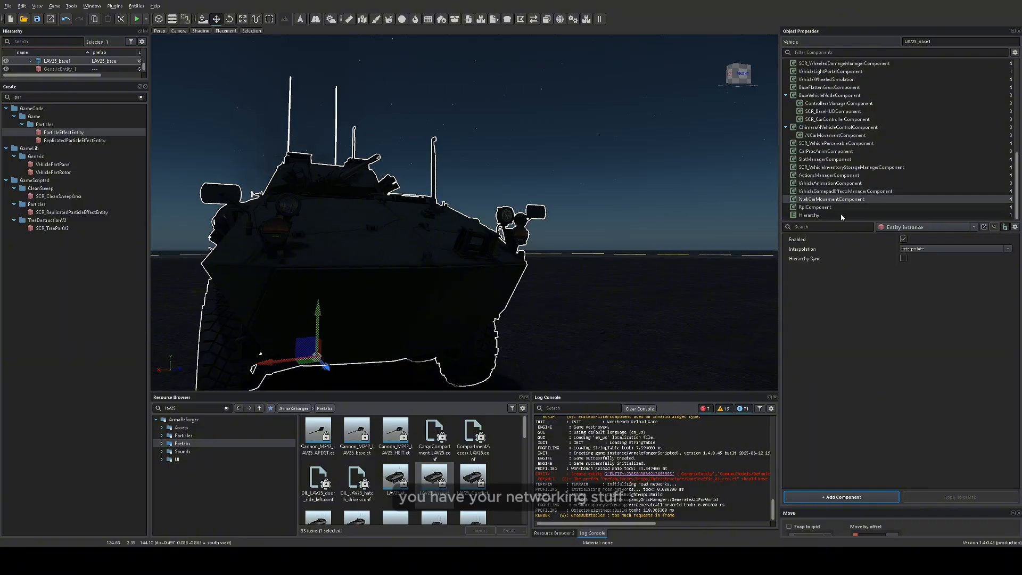
left_click(827, 207)
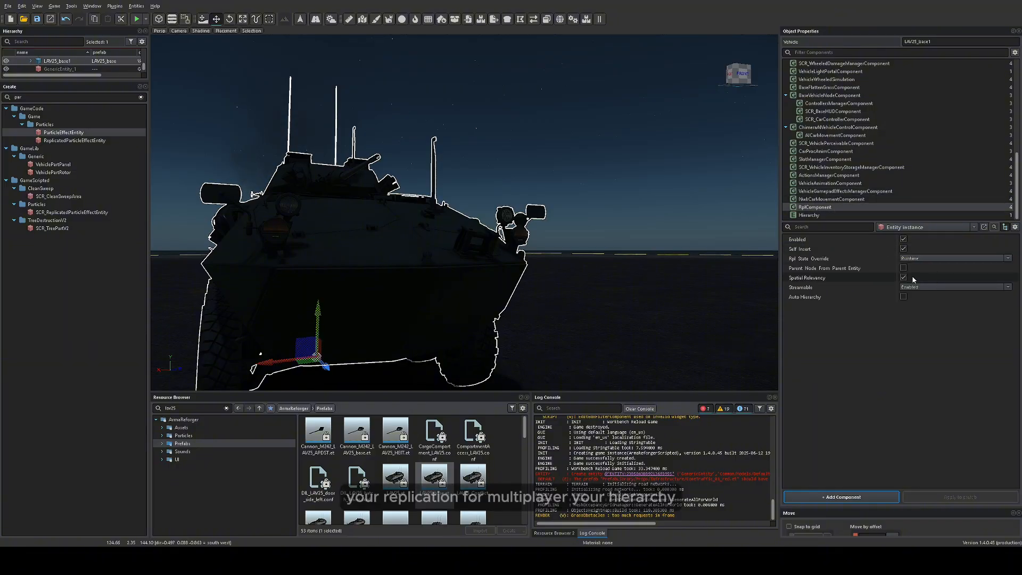
left_click(821, 215)
Inspect the LAV25's ColliderHistoryComponent and its top-level ControllersManagerComponent
scroll(827, 200, "up", 2)
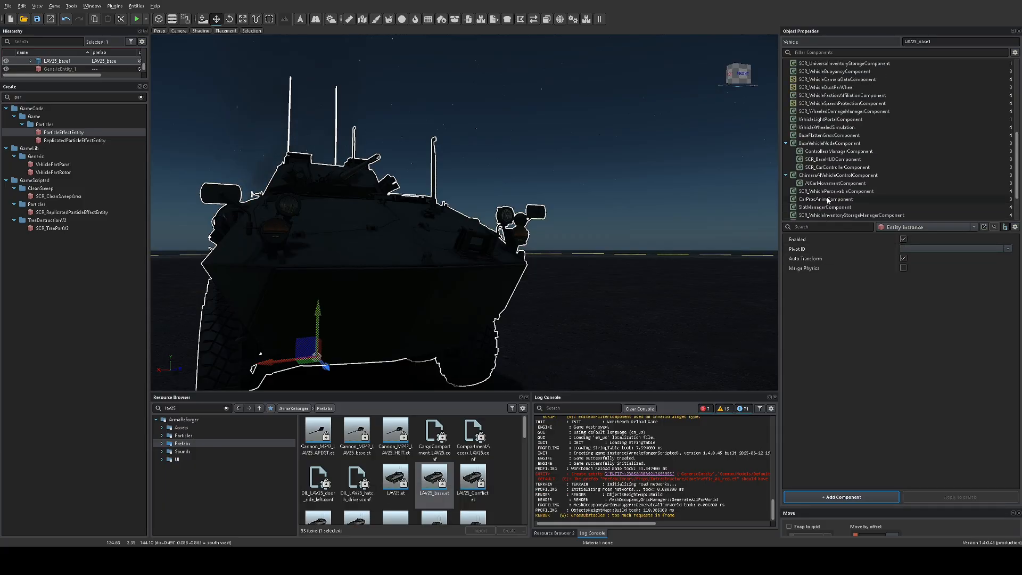
scroll(828, 200, "up", 8)
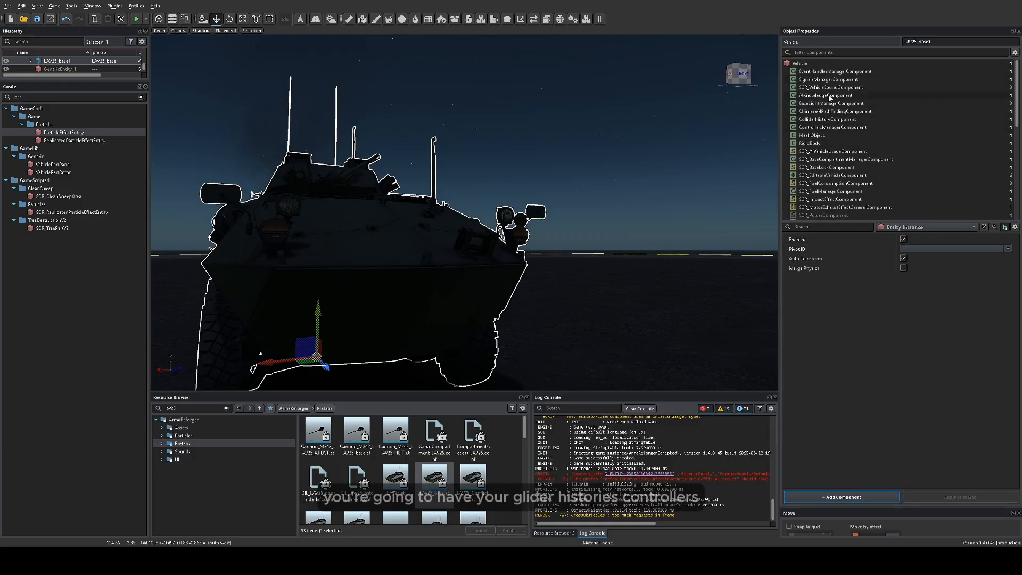
left_click(826, 120)
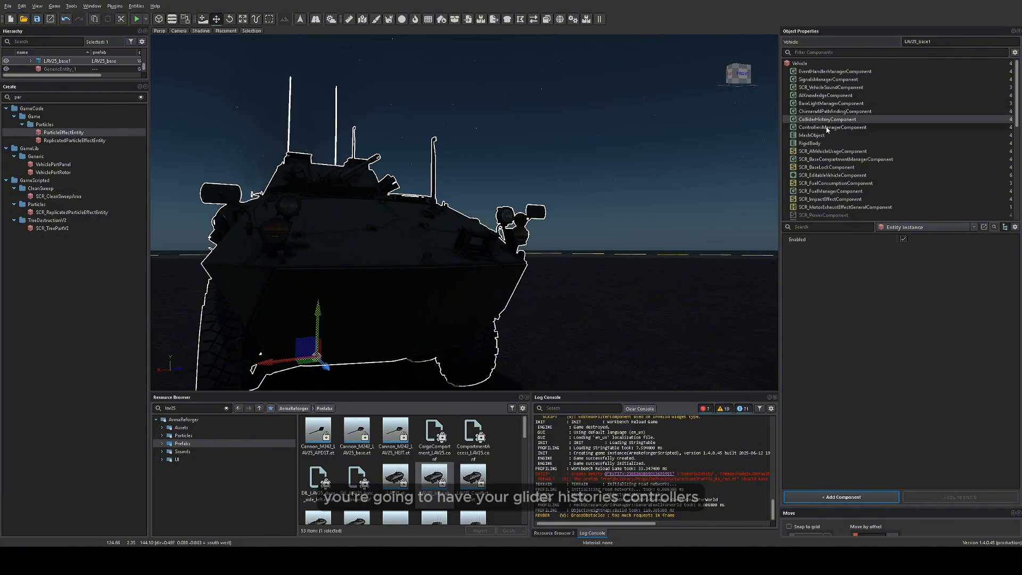
left_click(828, 128)
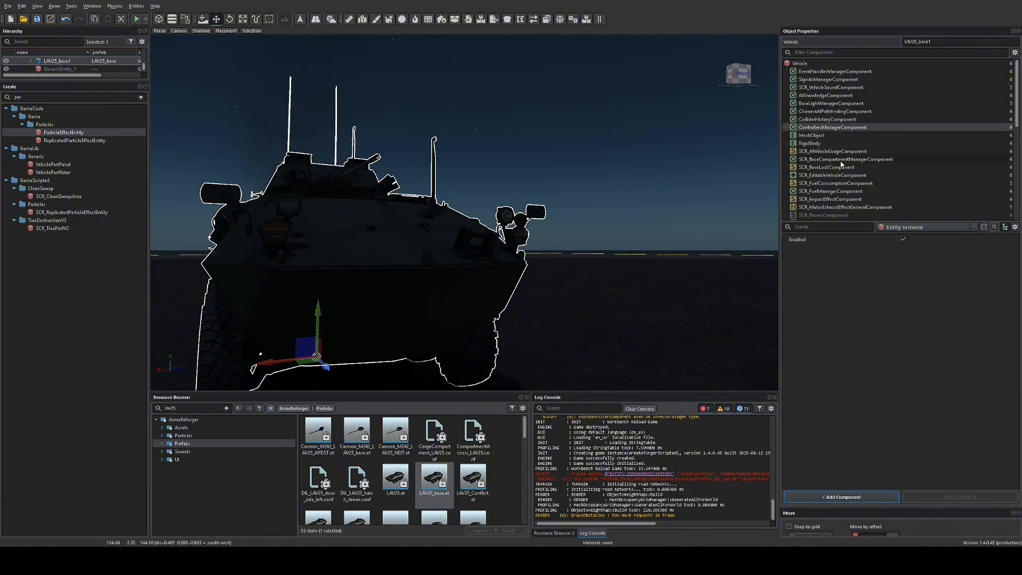
Inspect the LAV25's SCR_AIVehicleUsageComponent, followed by the SCR_BaseCompartmentManagerComponent's Door Info List and PilotCompartment entry
scroll(837, 152, "down", 1)
left_click(833, 128)
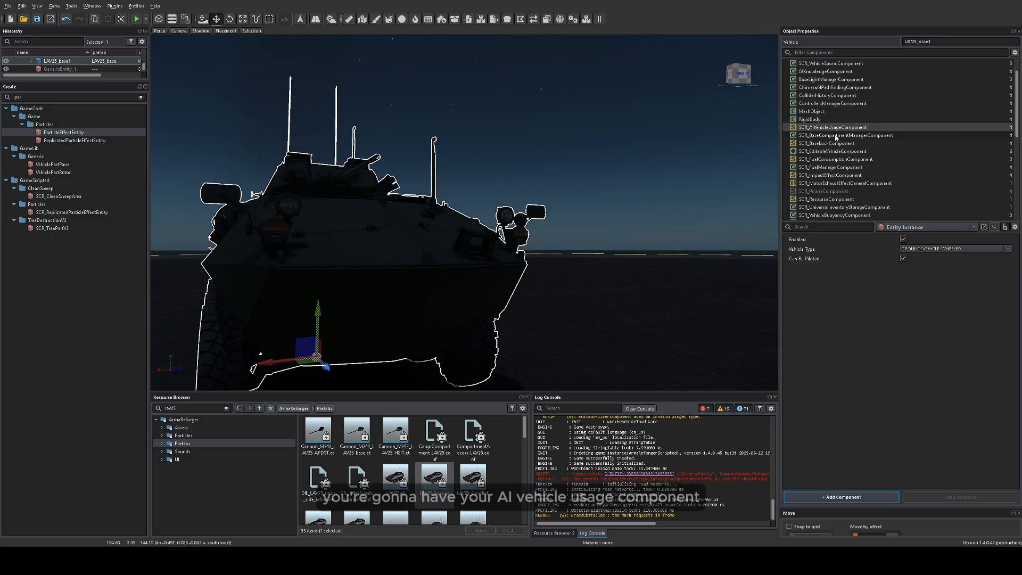
left_click(836, 136)
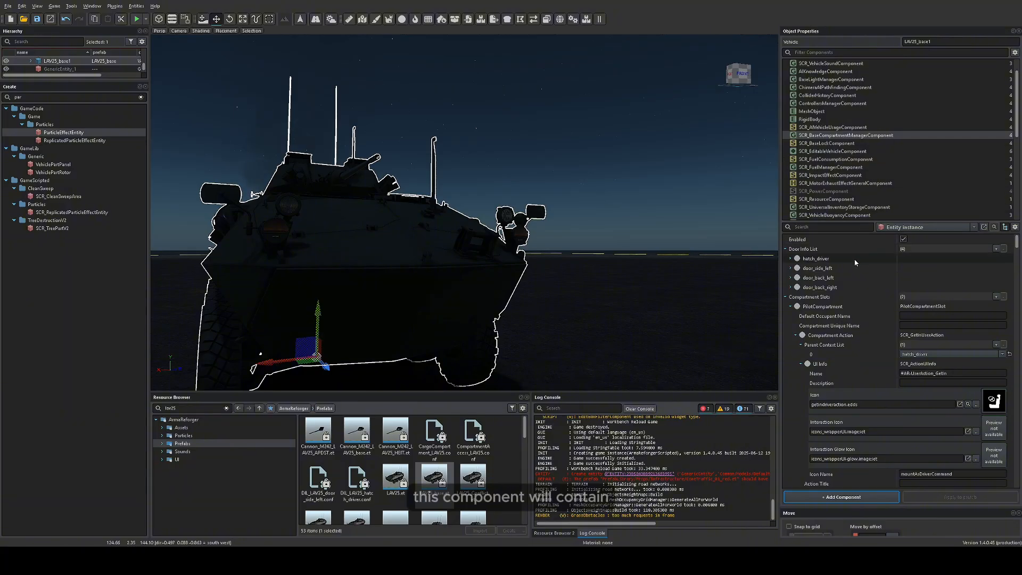
scroll(867, 277, "down", 3)
scroll(857, 286, "up", 2)
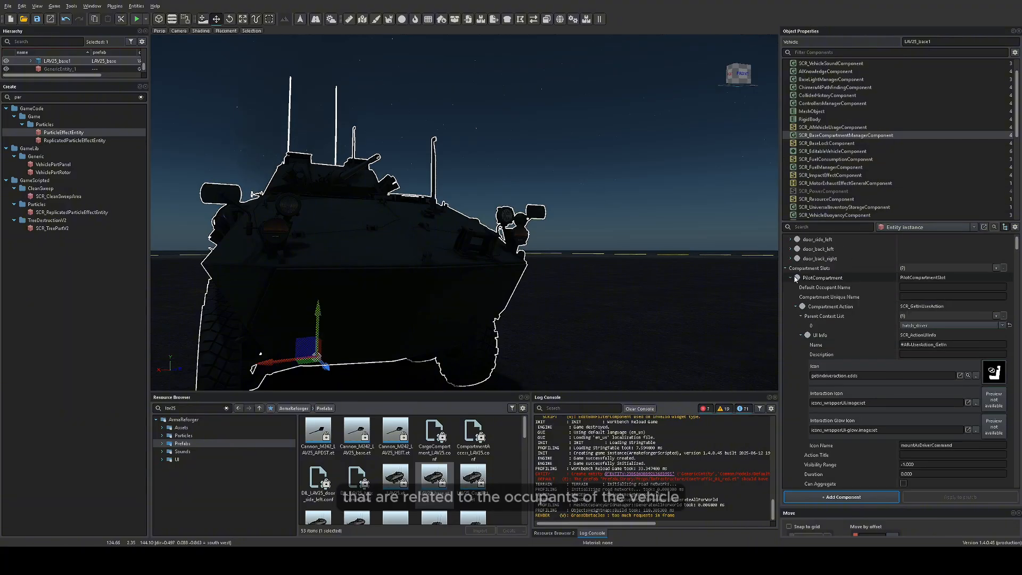
scroll(809, 260, "up", 1)
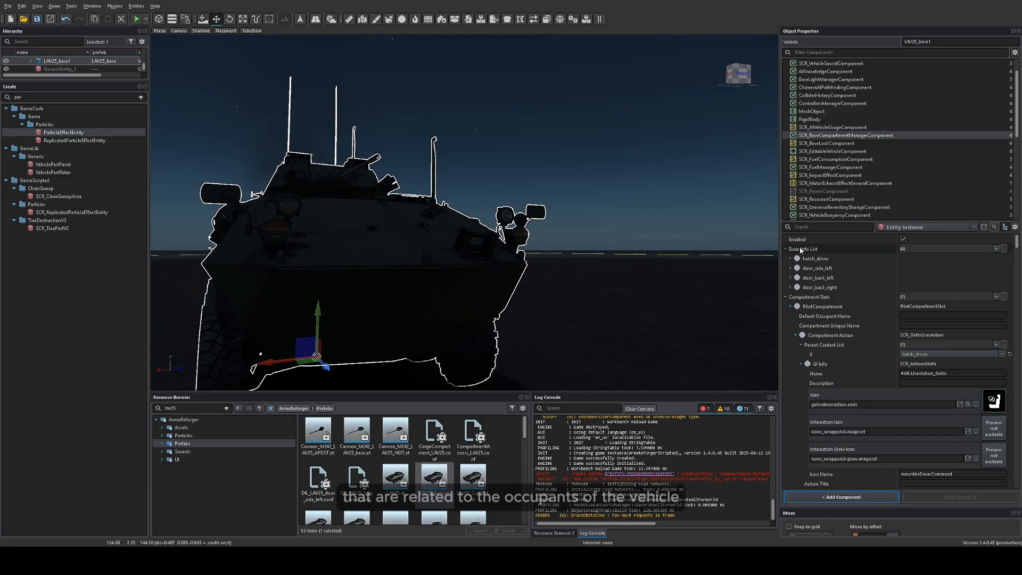
scroll(872, 291, "down", 2)
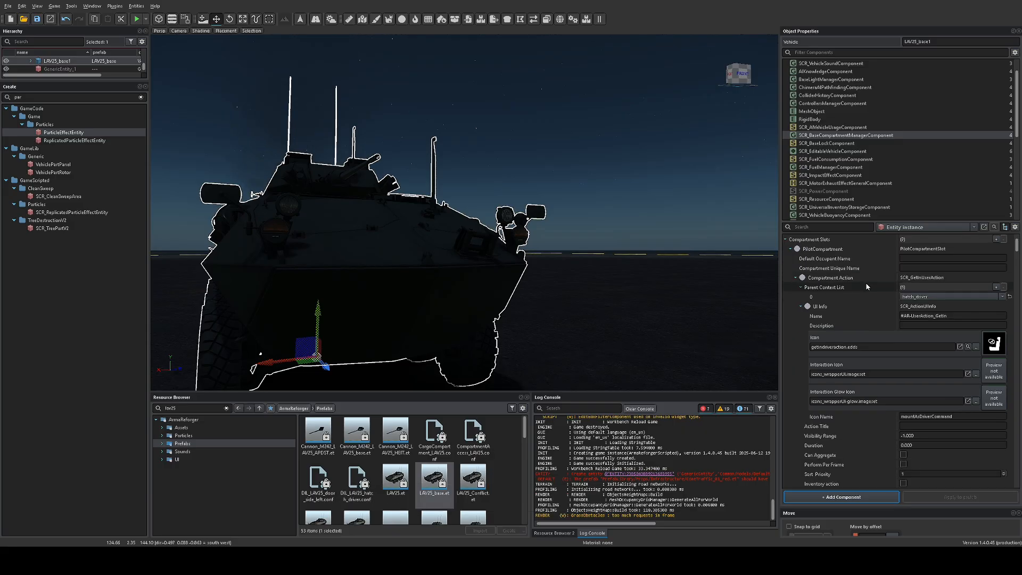
scroll(890, 298, "down", 1)
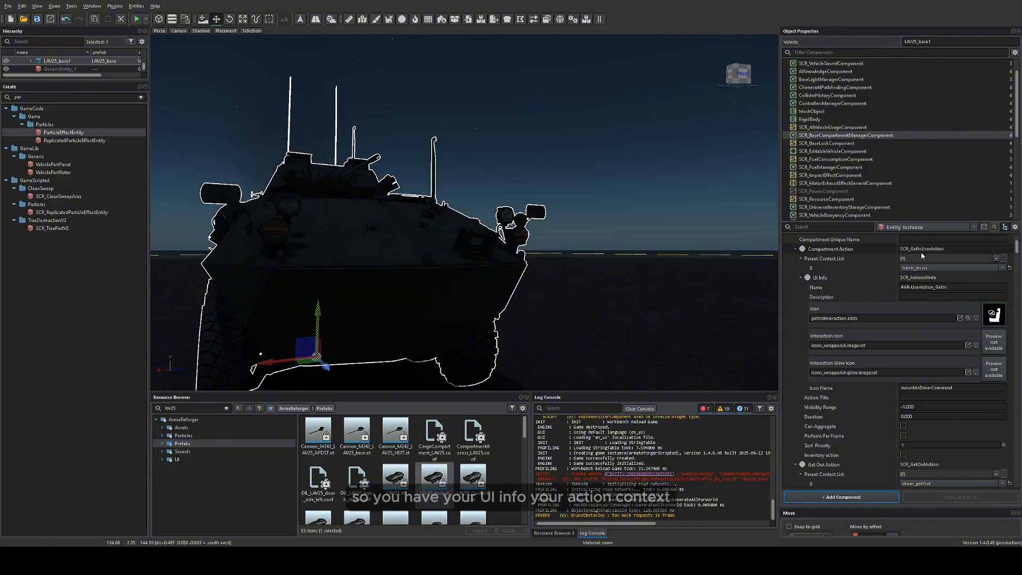
Review the PilotCompartment's get-in, get-out, jump-out, seat-switching and additional actions through to its Passenger Position Info
scroll(877, 351, "down", 6)
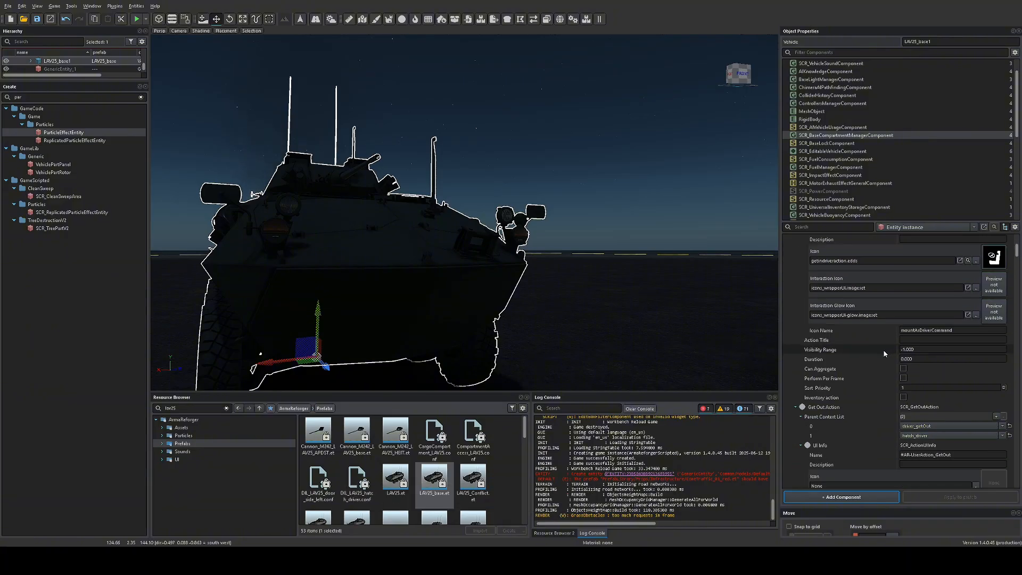
scroll(876, 350, "down", 8)
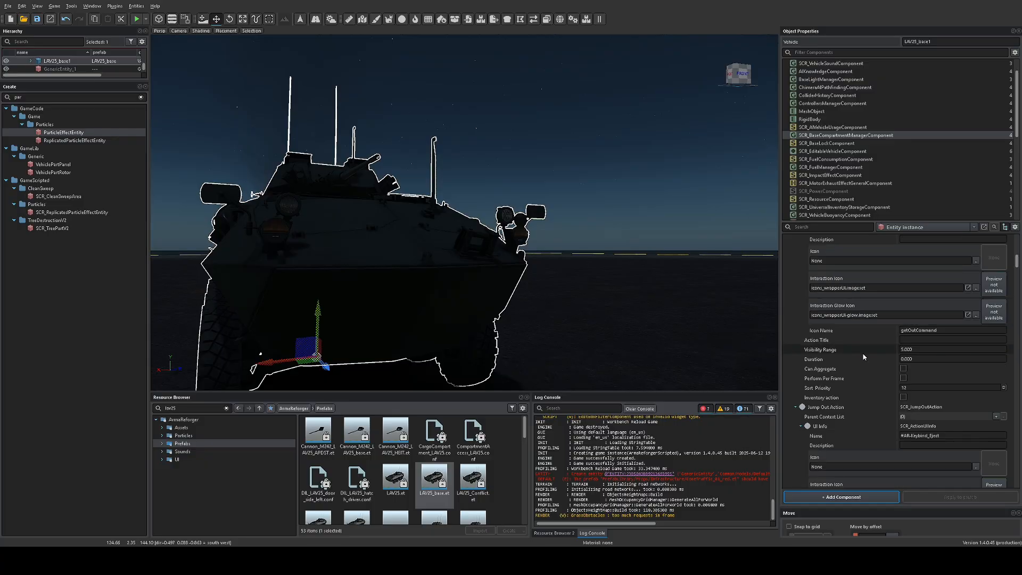
scroll(830, 365, "down", 9)
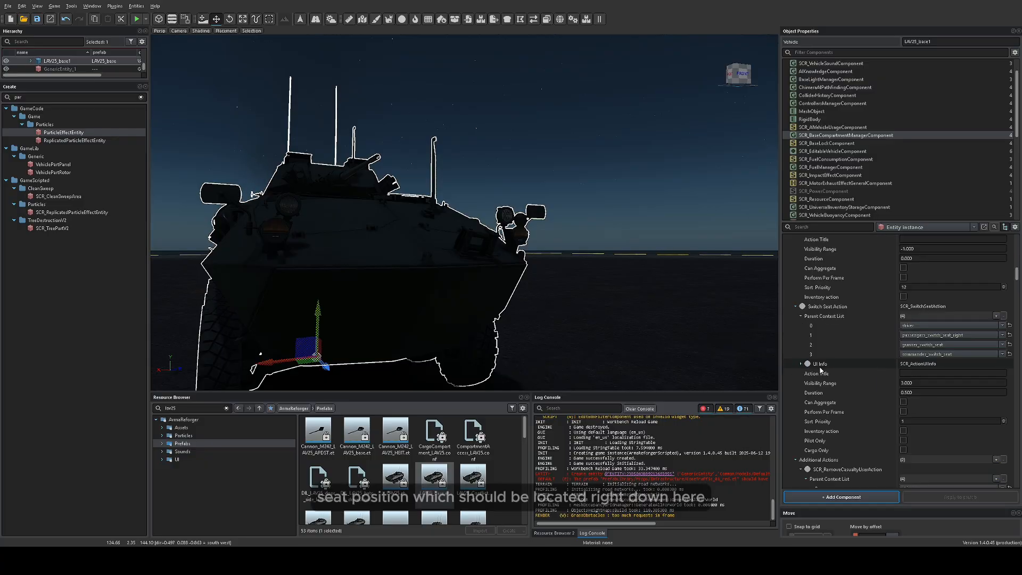
scroll(820, 368, "down", 7)
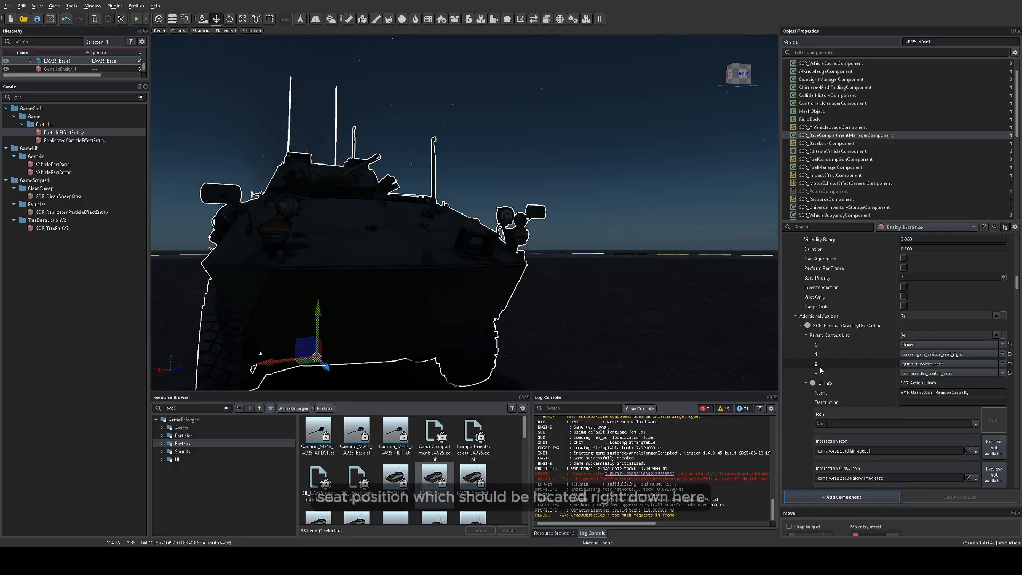
scroll(820, 369, "down", 7)
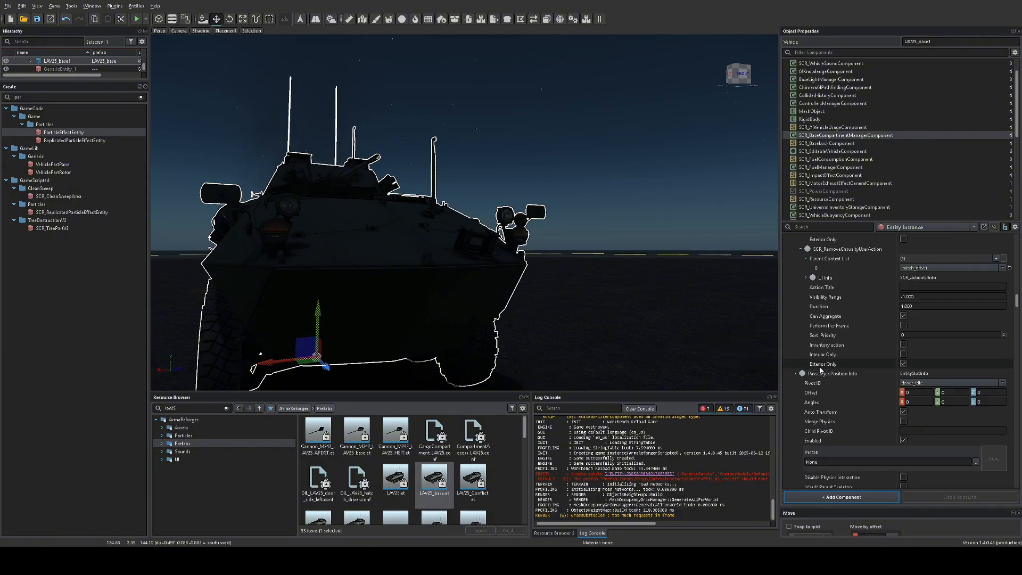
Locate the Passenger Position Info offset in the viewport and look at the driver seat inside the vehicle, returning to an exterior front view
left_click(954, 393)
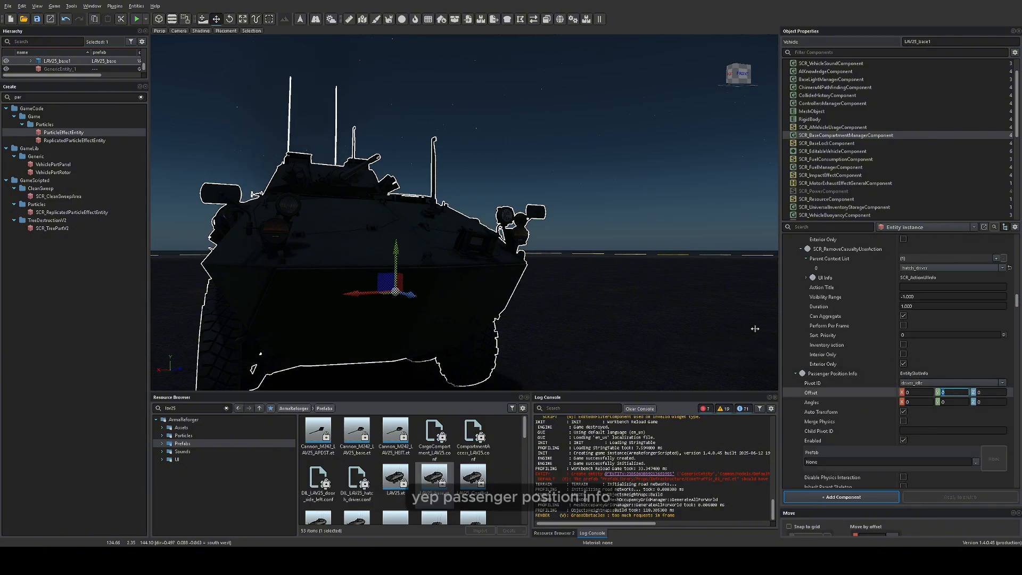
right_click_drag(692, 319, 449, 166)
key("w")
key("w")
key("s")
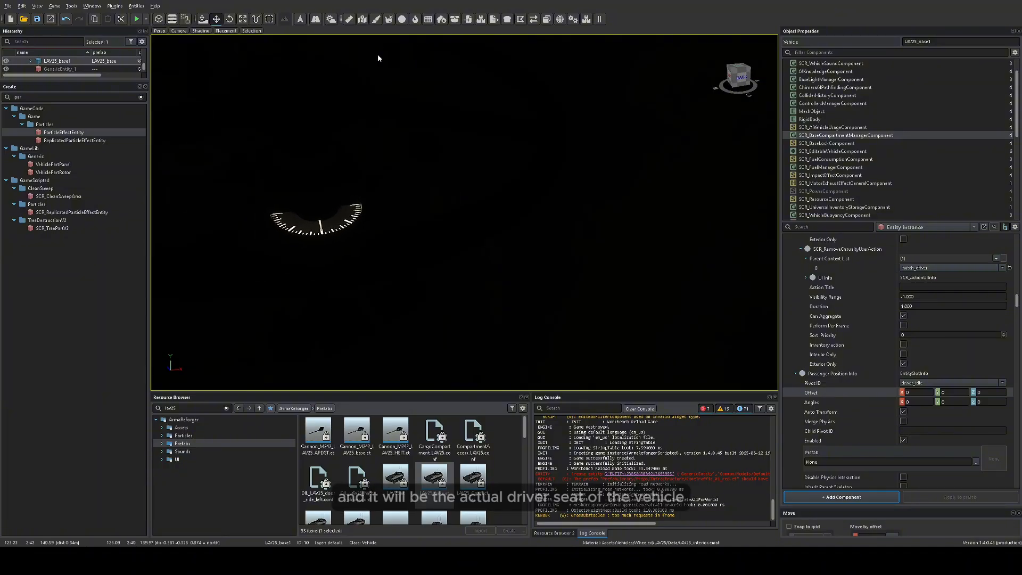
right_click_drag(378, 58, 160, 154)
key("s")
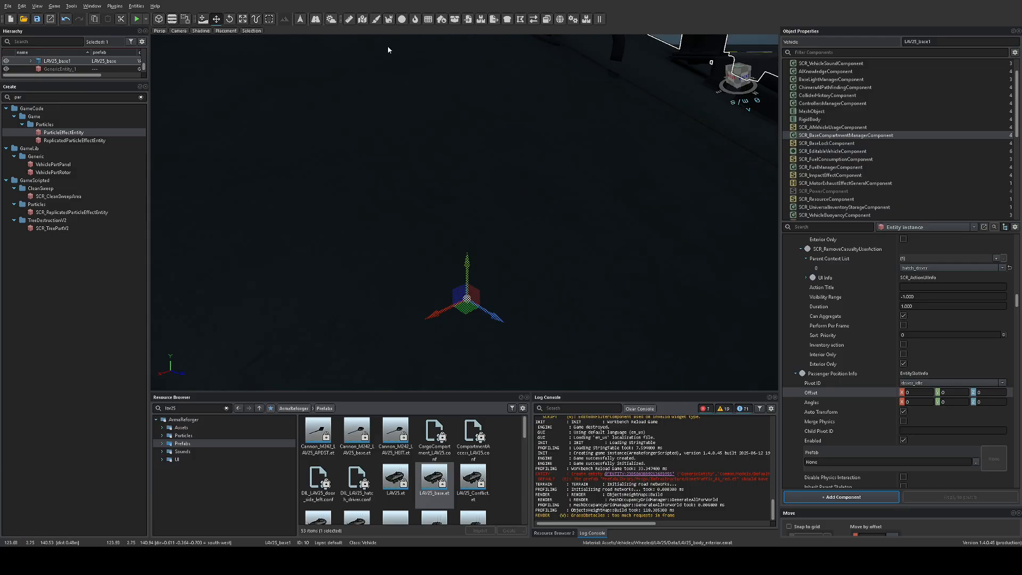
right_click_drag(481, 176, 372, 160)
key("s")
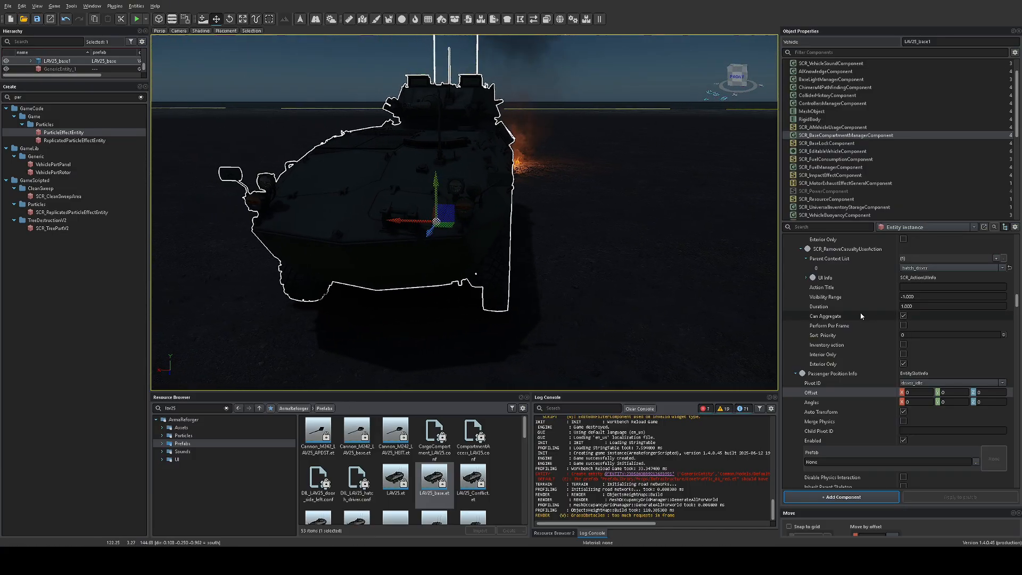
Inspect the LAV25's SCR_BaseLockComponent and the SCR_EditableVehicleComponent's UI Info and authored labels, enlarging the property area
left_click(826, 144)
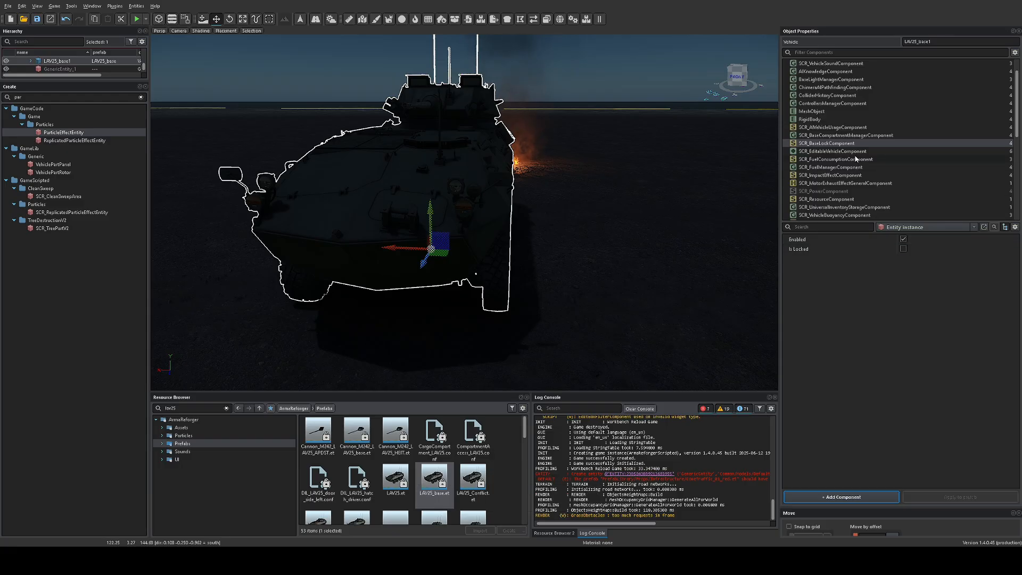
left_click(849, 153)
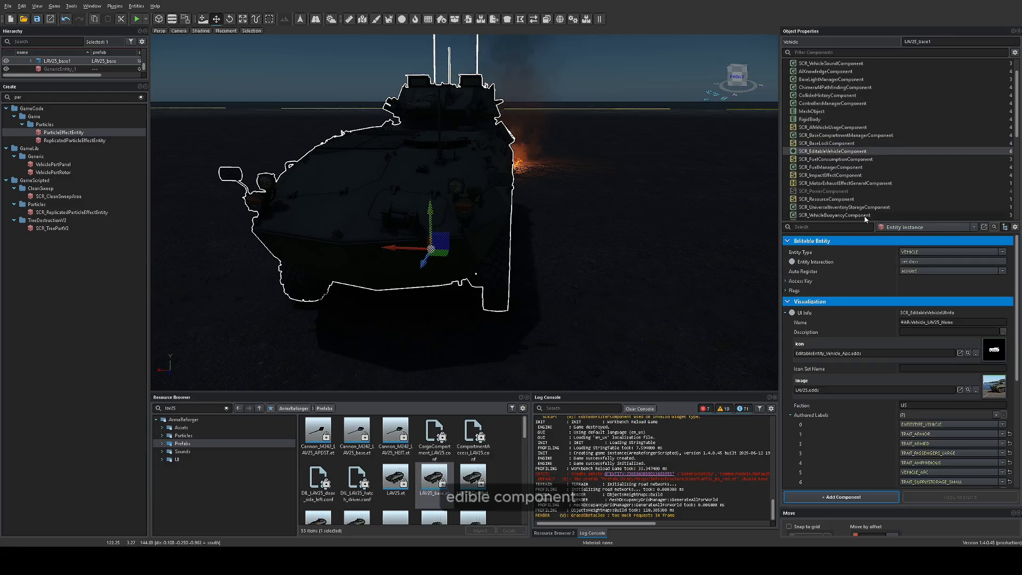
left_click_drag(866, 220, 885, 194)
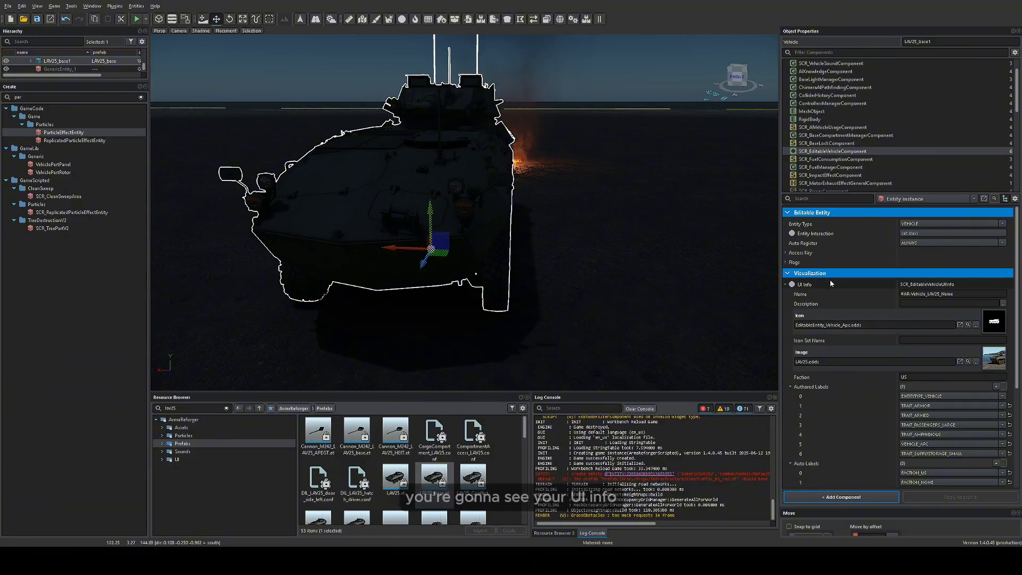
scroll(828, 287, "down", 2)
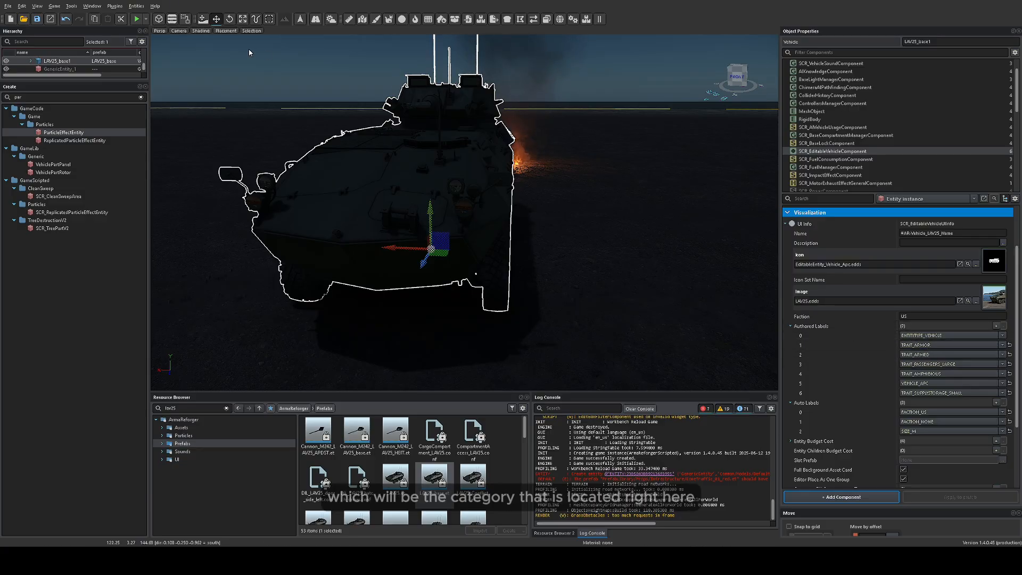
Play-test the world, filter the Game Master's Entity Browser by Modded content, and return to the editor
left_click(136, 19)
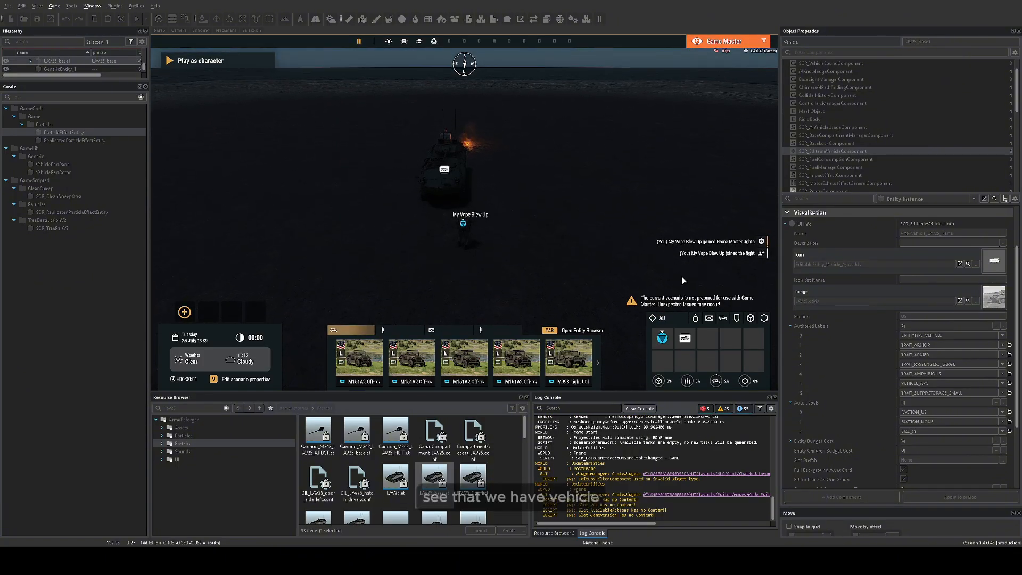
left_click(554, 330)
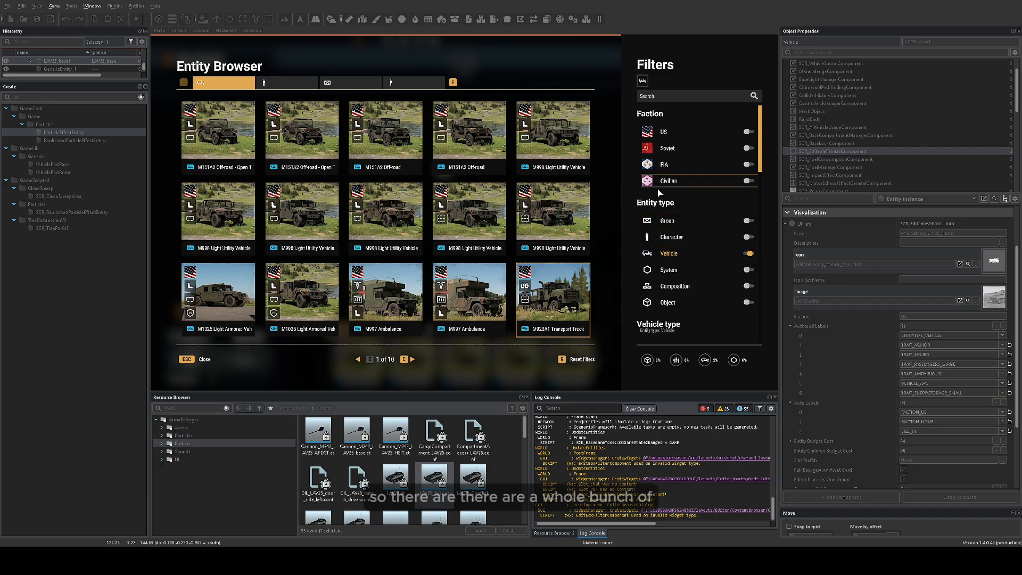
scroll(652, 185, "down", 1)
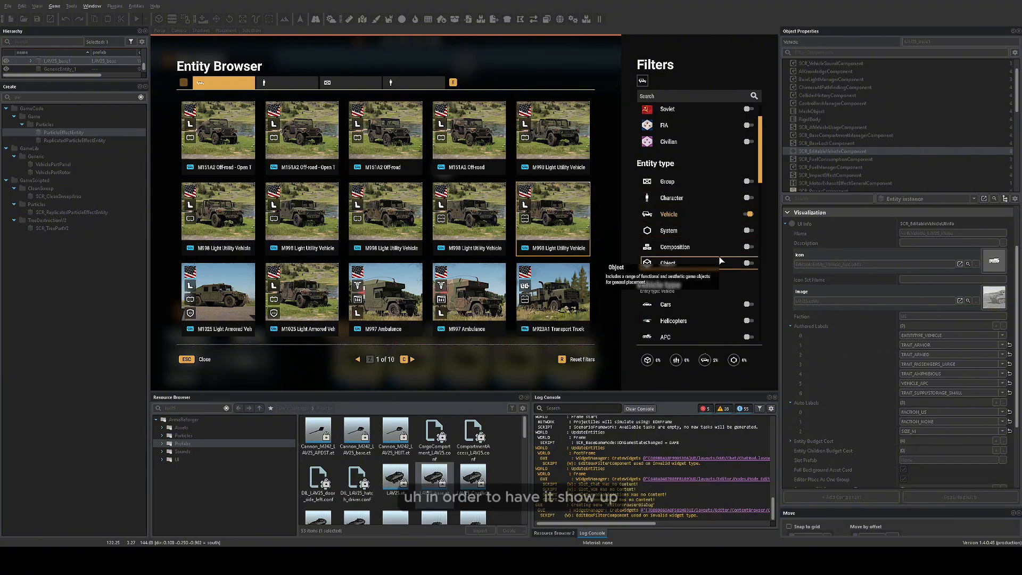
scroll(713, 276, "down", 3)
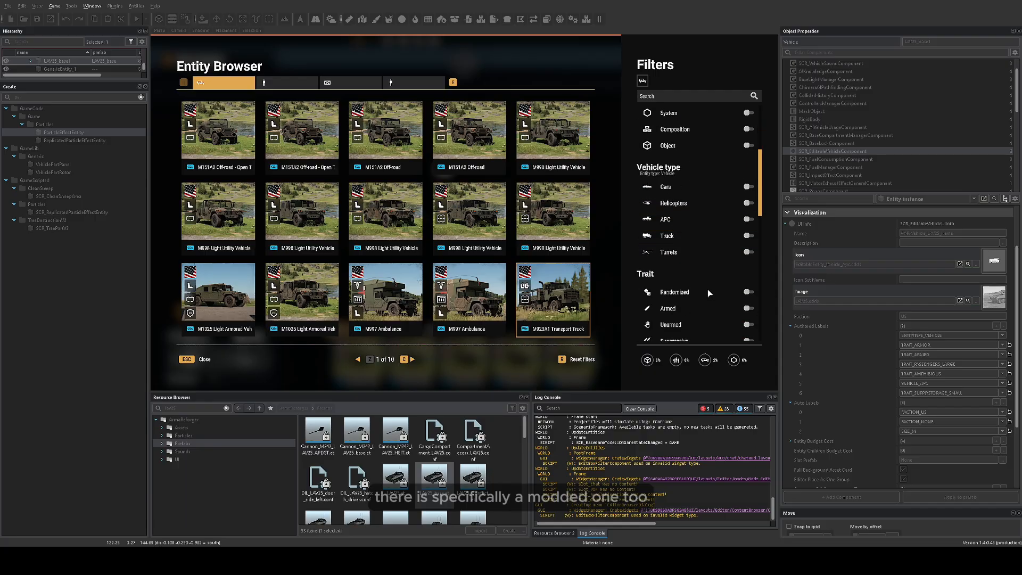
left_click_drag(762, 200, 743, 323)
left_click(711, 332)
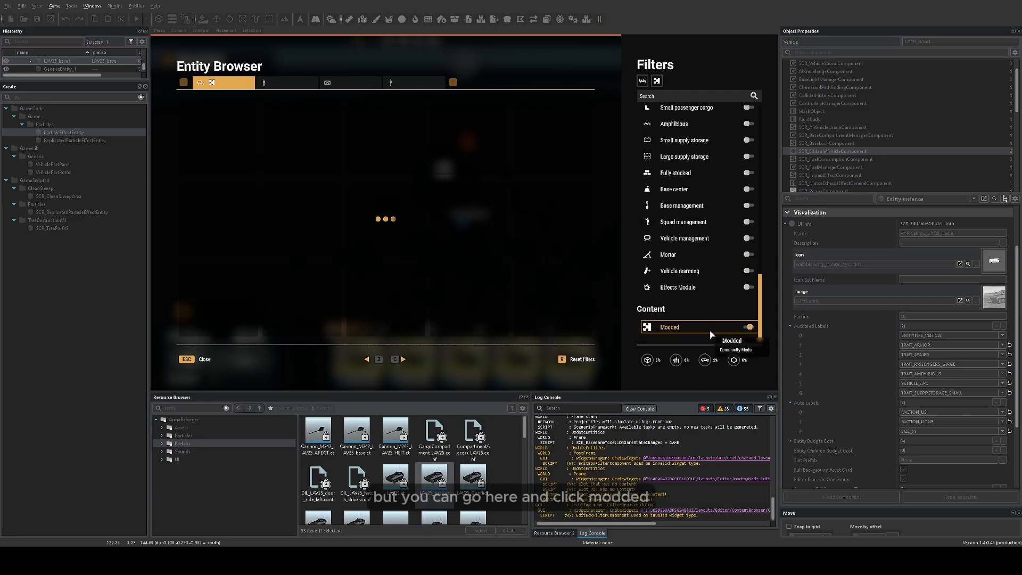
left_click(190, 359)
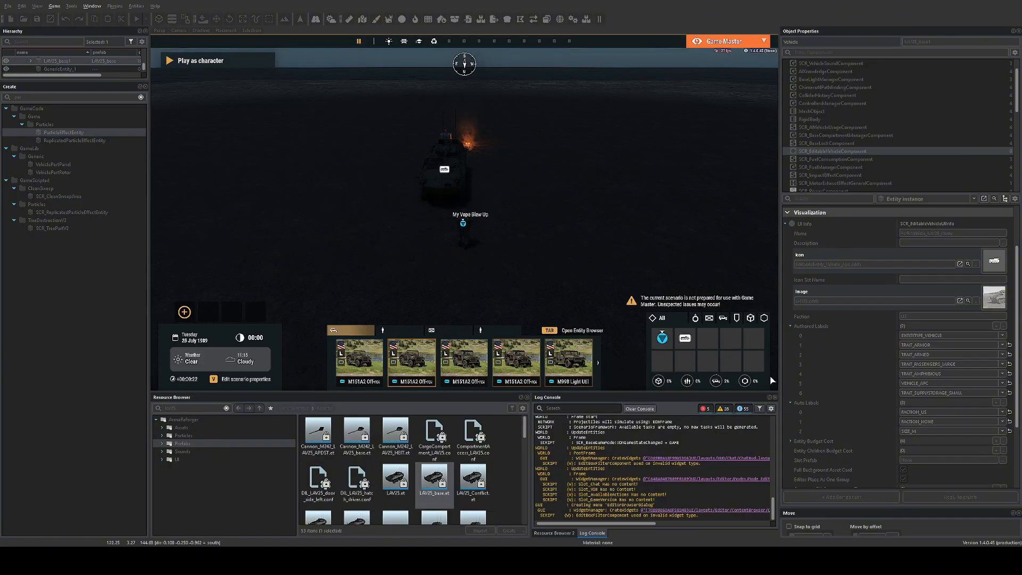
key("Escape")
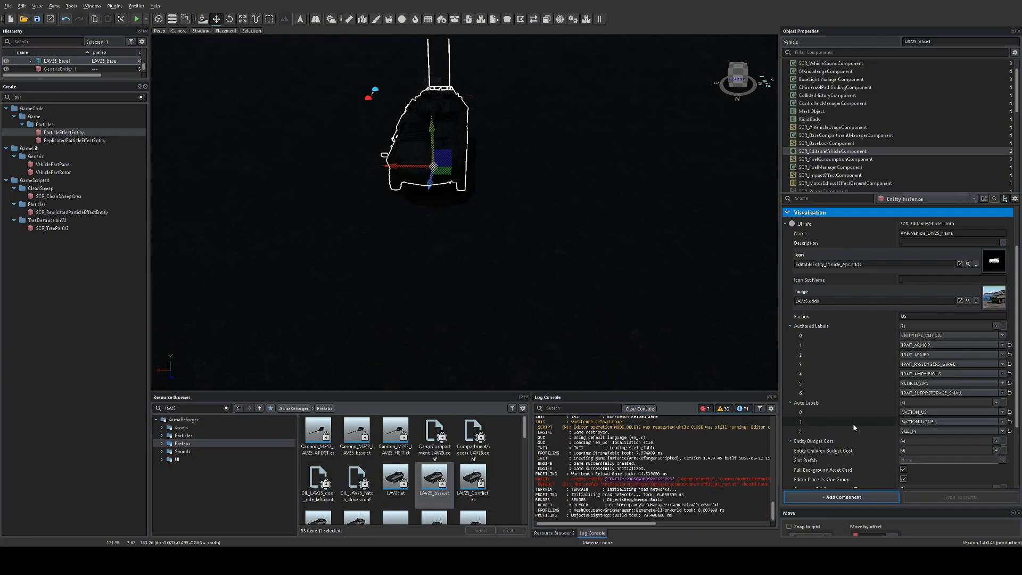
Examine the SCR_EditableVehicleComponent's Entity Budget Cost entries, including RANK_LIEUTENANT, and its remaining visualization settings
scroll(845, 399, "down", 3)
left_click(791, 363)
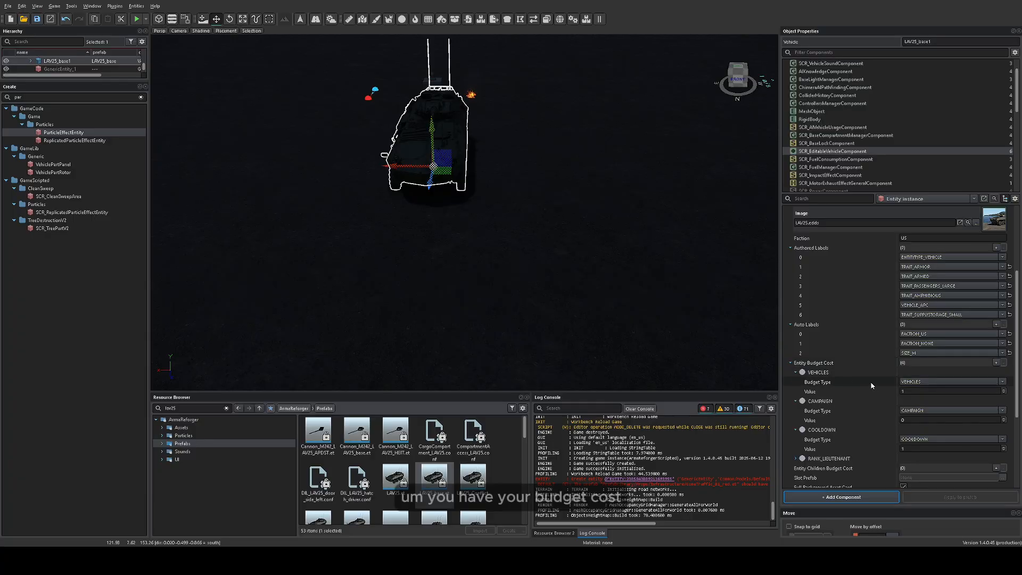
scroll(892, 399, "down", 2)
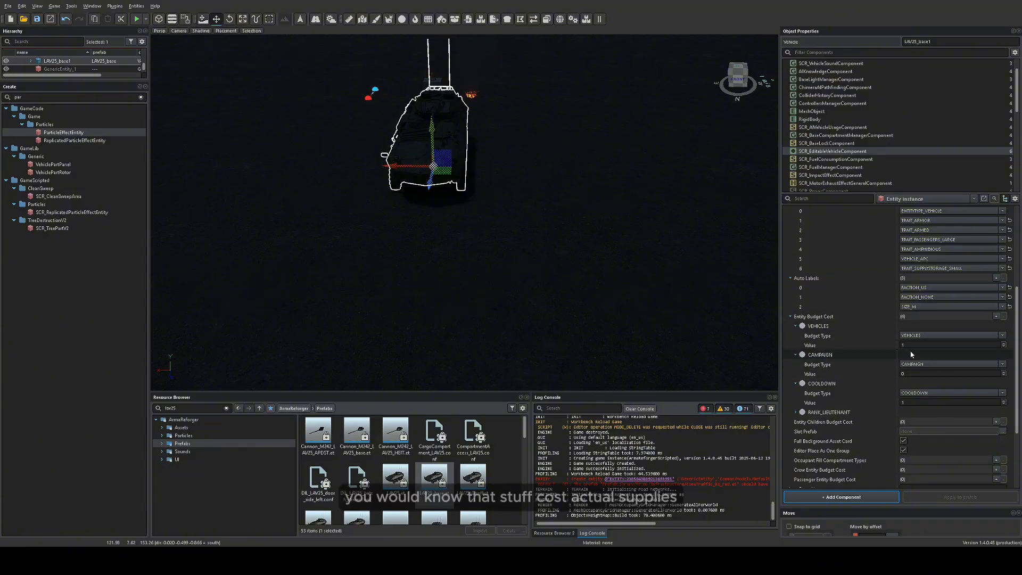
scroll(879, 408, "down", 2)
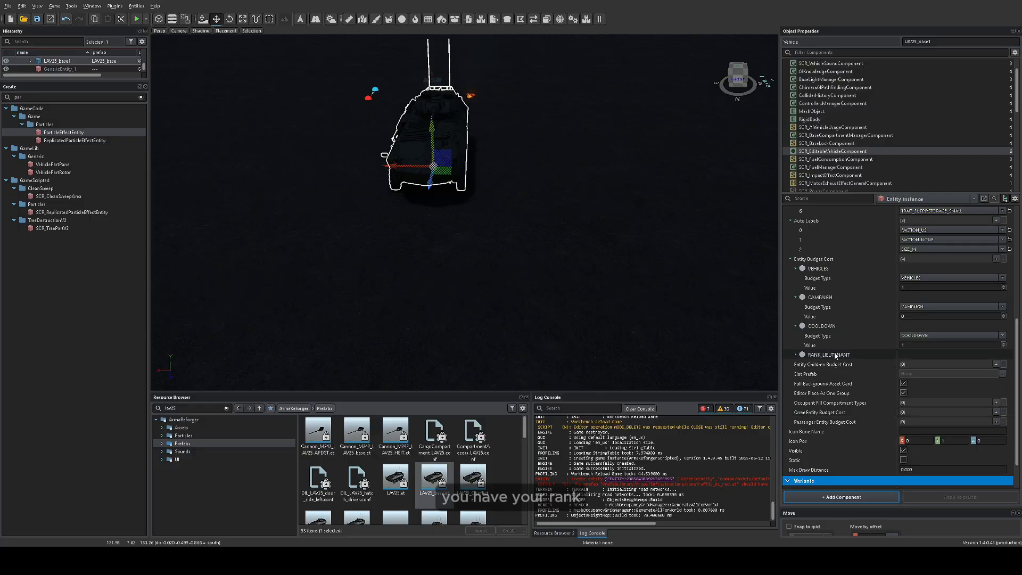
left_click(796, 355)
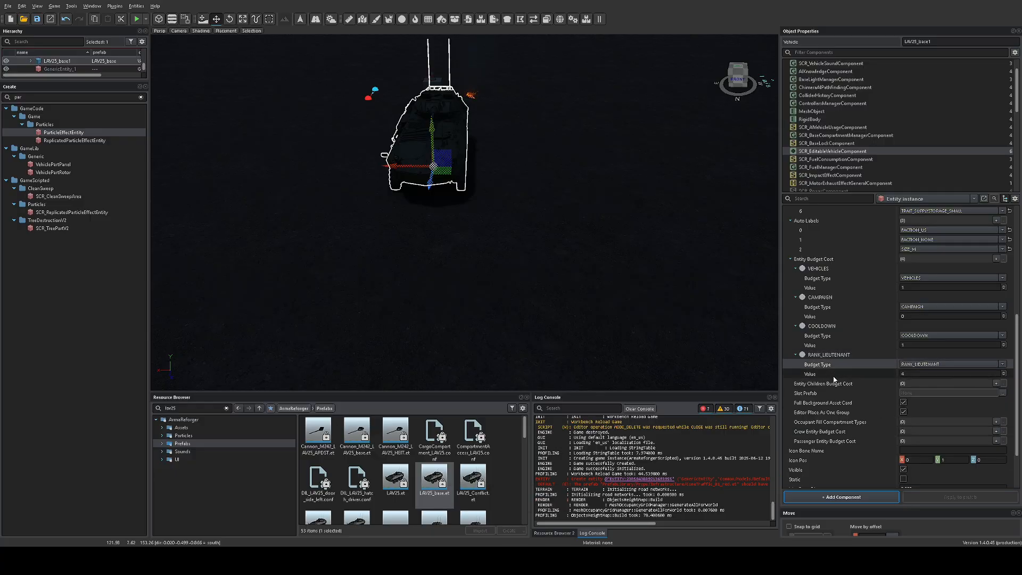
scroll(834, 372, "down", 2)
scroll(851, 434, "up", 10)
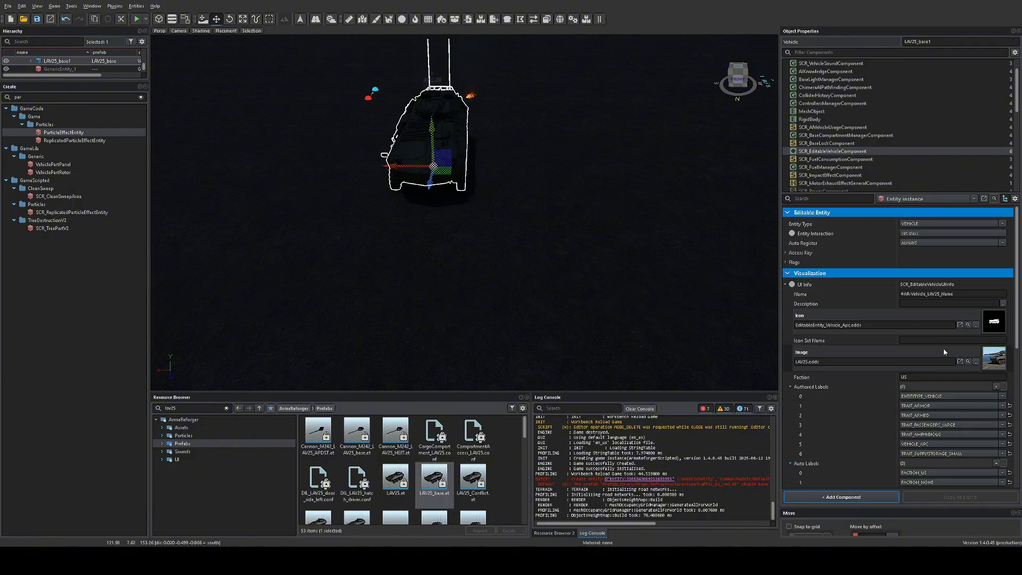
Compare the LAV25's SCR_FuelConsumptionComponent settings with the fuel node settings in its SCR_FuelManagerComponent
left_click(813, 159)
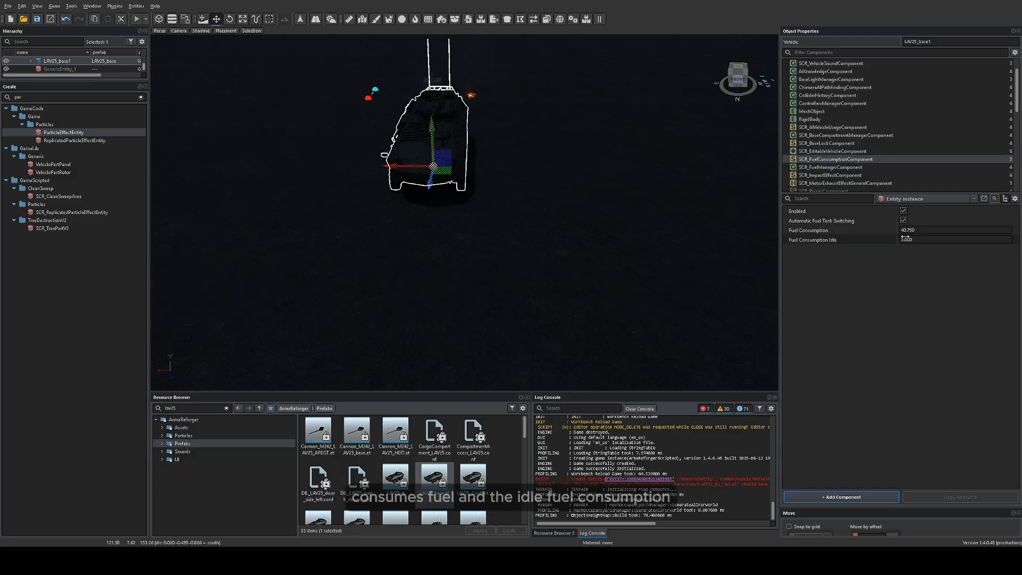
left_click(843, 169)
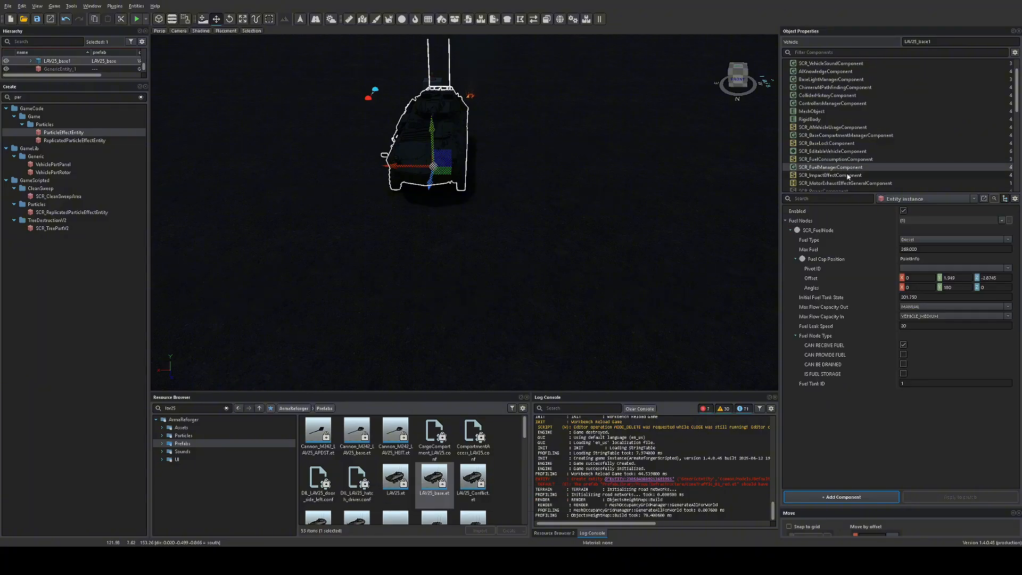
left_click(856, 159)
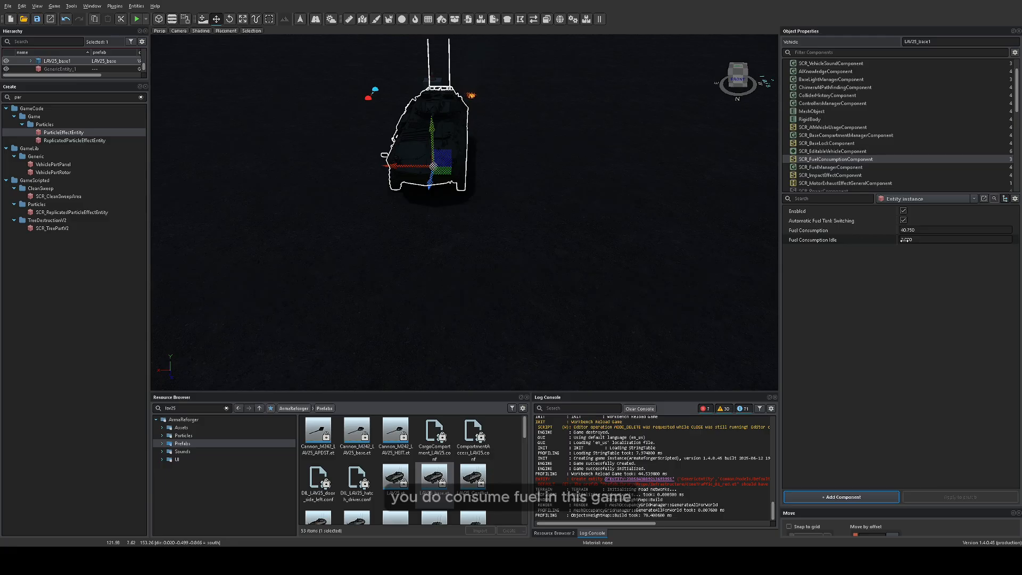
left_click(843, 167)
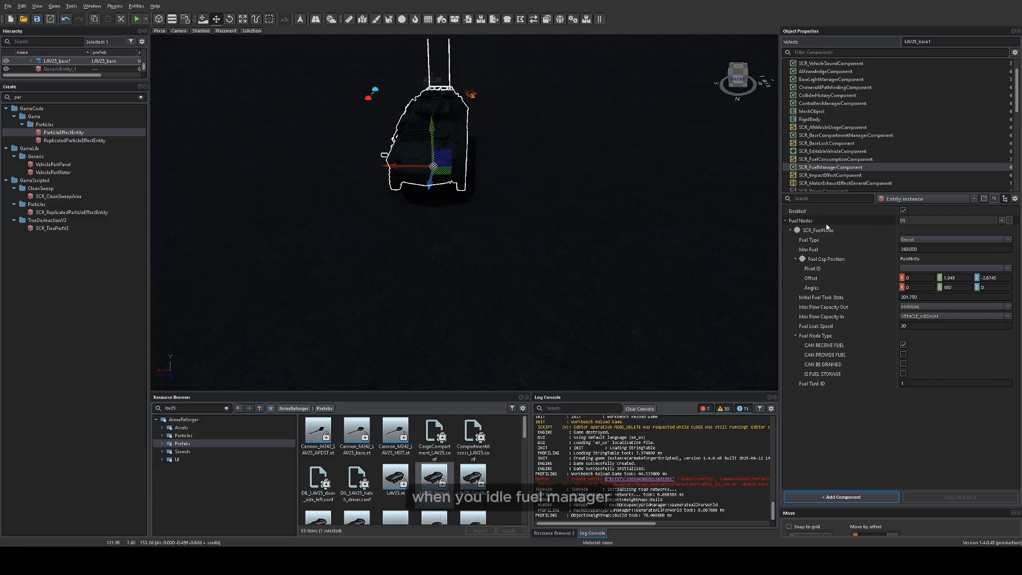
Examine the LAV25's fuel cap offset against the vehicle's rear, along with its fuel node type and fuel type settings
left_click(953, 278)
right_click_drag(465, 213, 229, 159)
key("w")
key("w")
key("d")
key("d")
right_click_drag(585, 176, 736, 229)
key("s")
key("a")
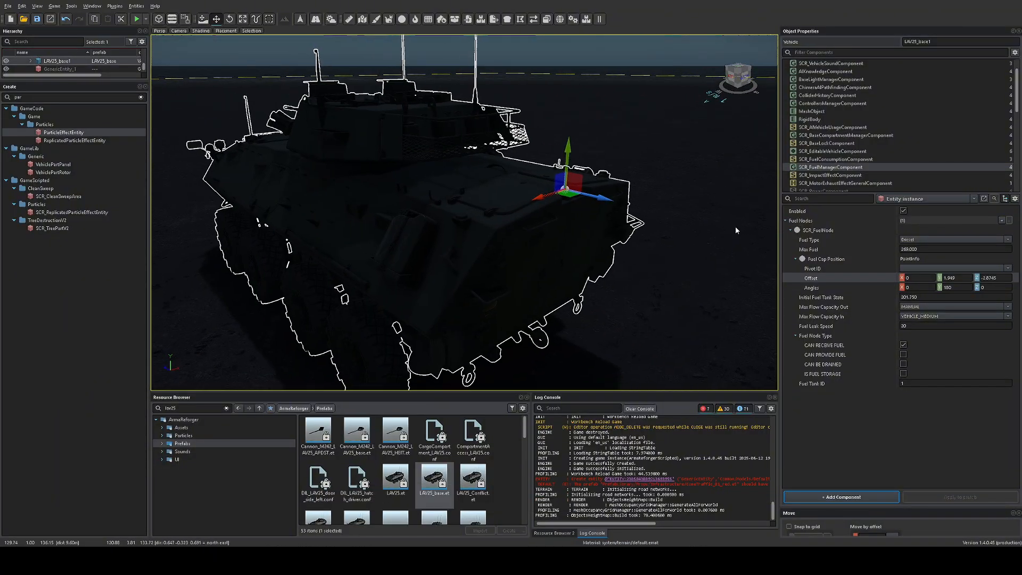
left_click(903, 344)
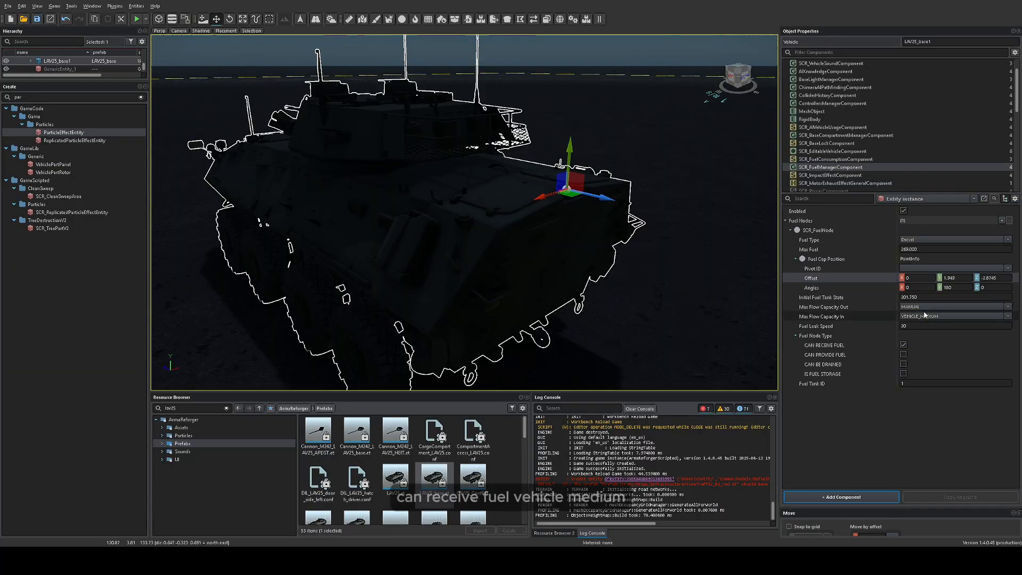
left_click(913, 239)
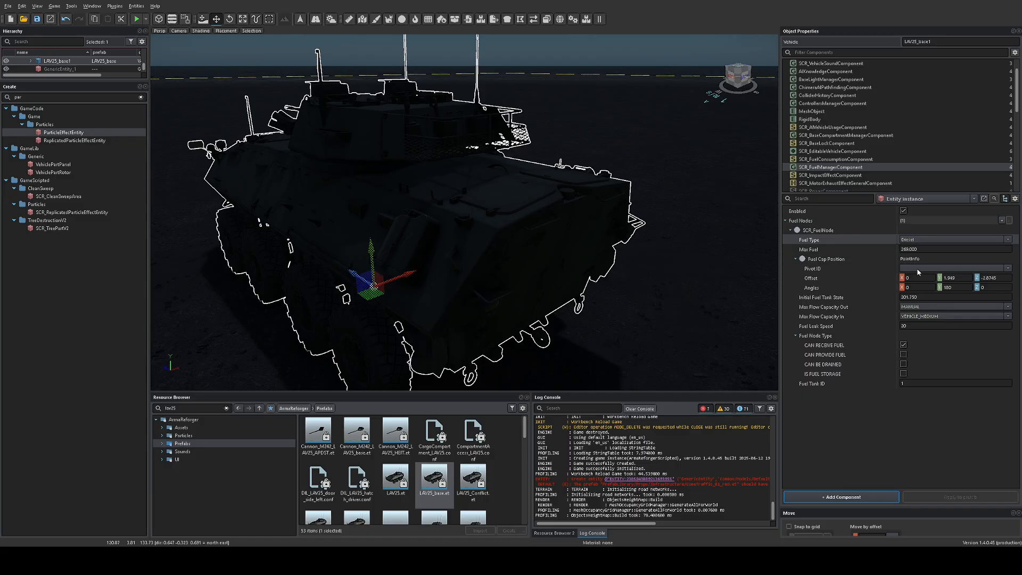
Inspect the Default Particles and Water Particles lists of the LAV25's SCR_ImpactEffectComponent
left_click(850, 176)
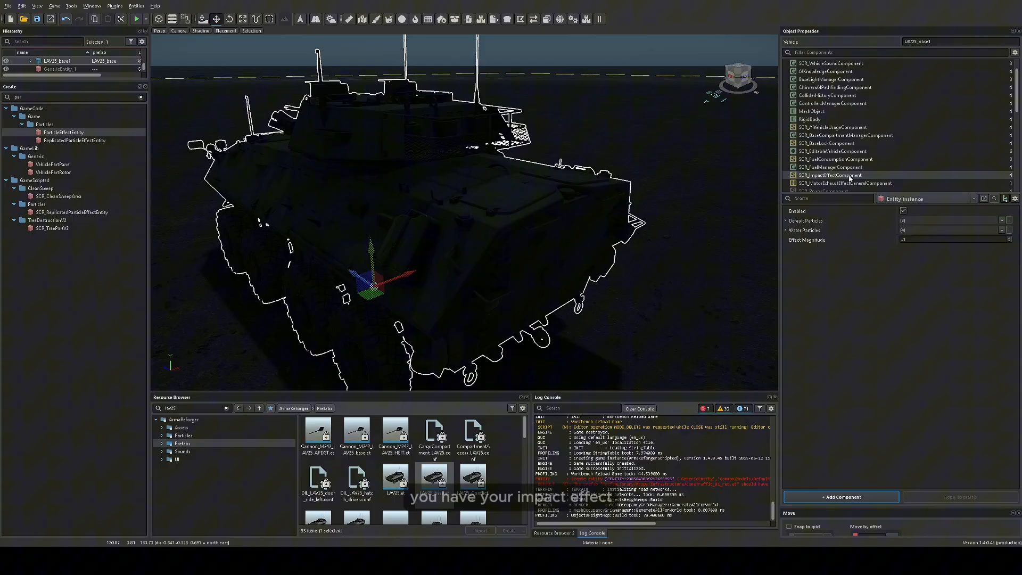
left_click(786, 221)
left_click(785, 259)
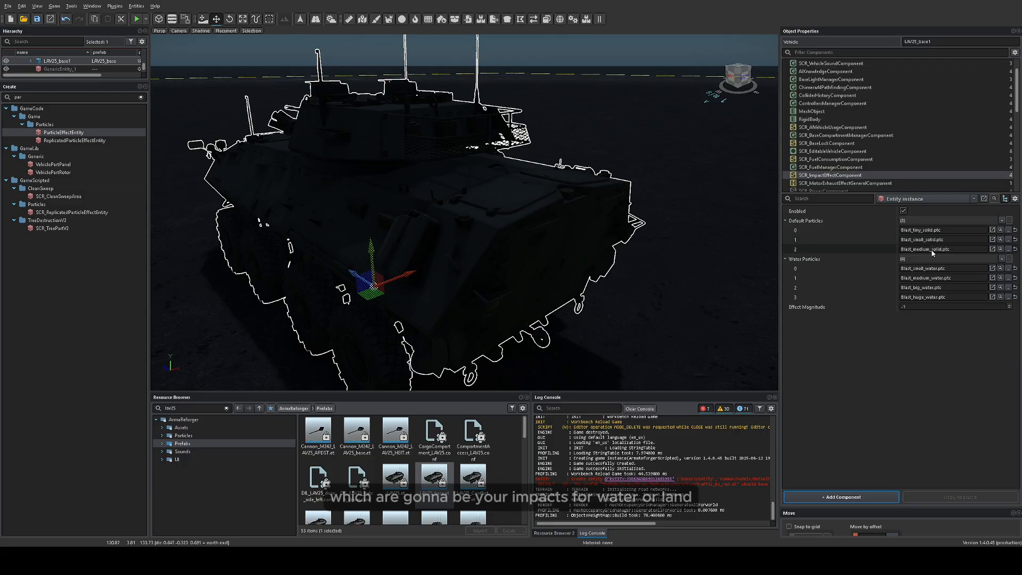
Play-test dropping the LAV25 on land in Game Master to check its impact effect, and return to the editor
scroll(585, 223, "down", 3)
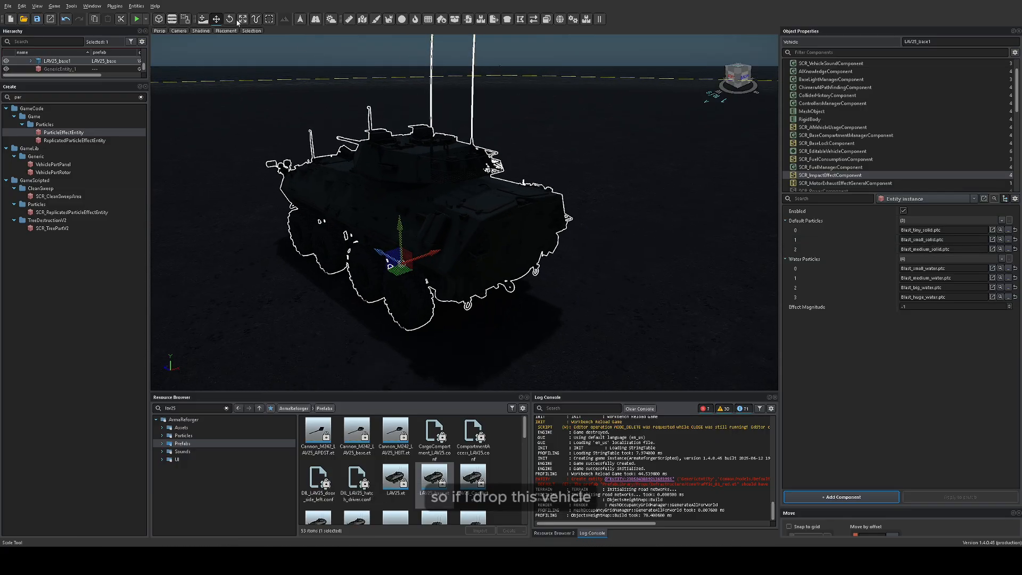
left_click(138, 19)
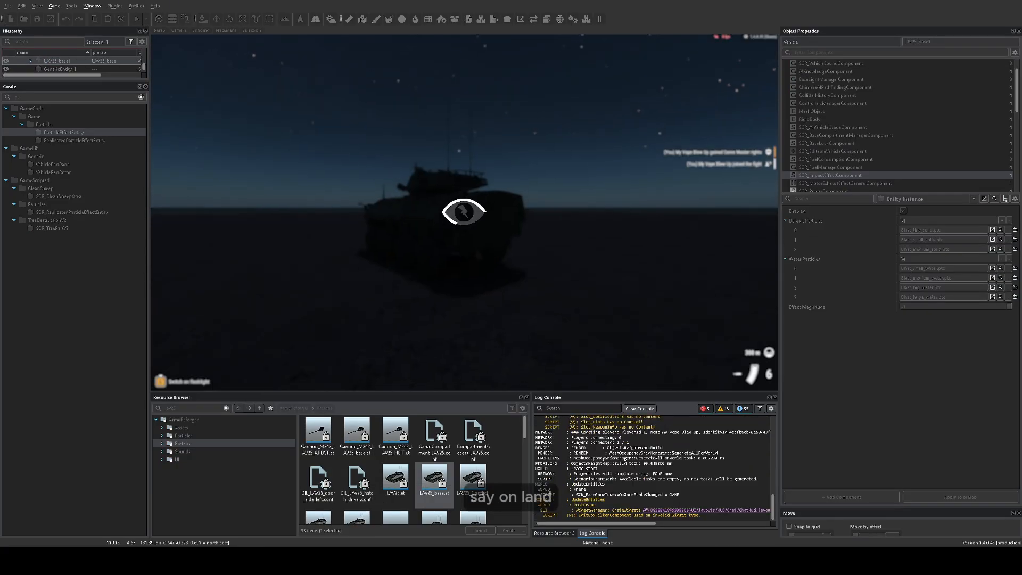
left_click_drag(446, 164, 535, 98)
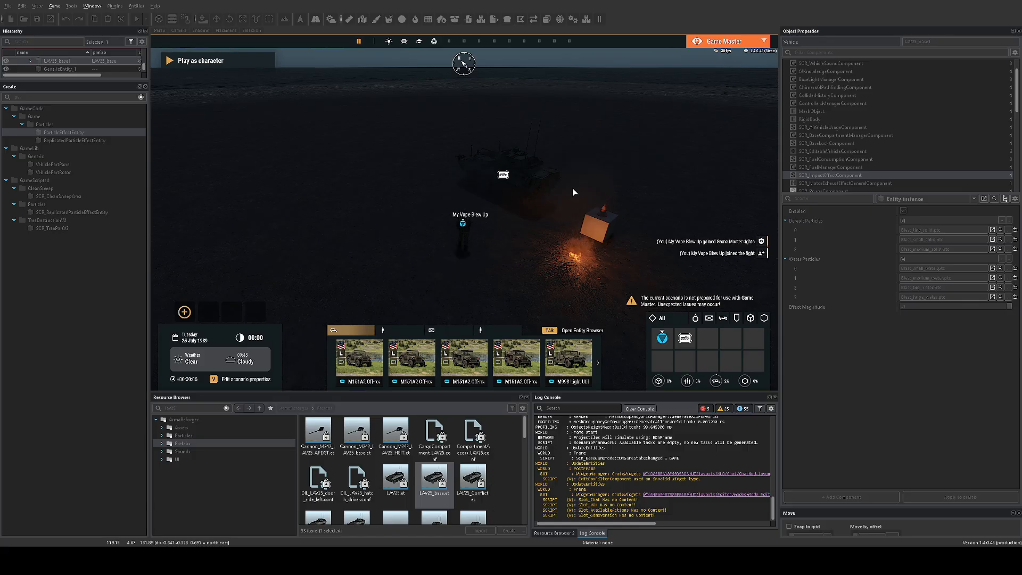
key("Escape")
Inspect the SCR_MotorExhaustEffectGeneralComponent's particle effect and position settings alongside the exhaust on the LAV25's side
left_click(839, 183)
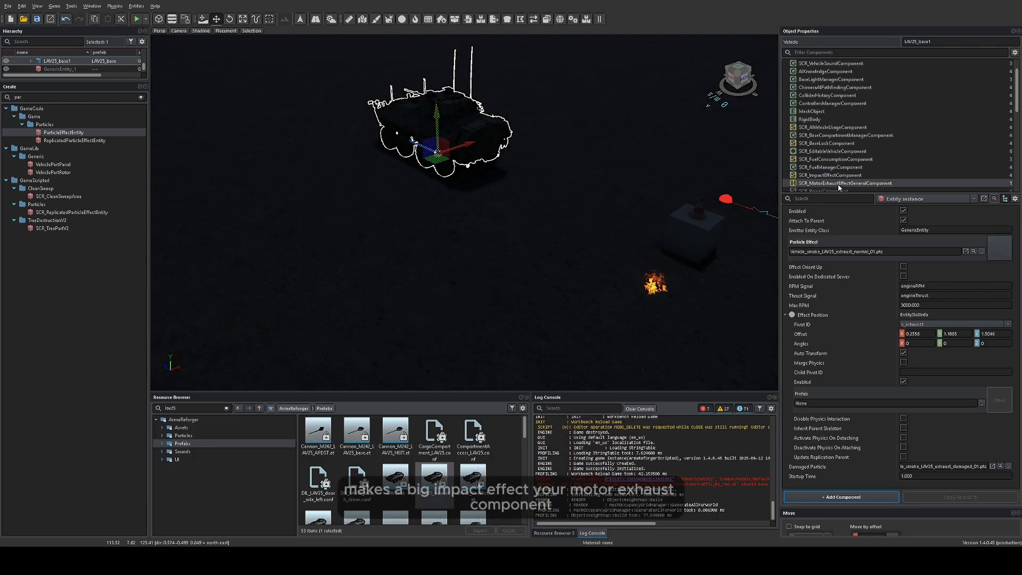
key("w")
right_click_drag(464, 213, 355, 149)
key("d")
key("a")
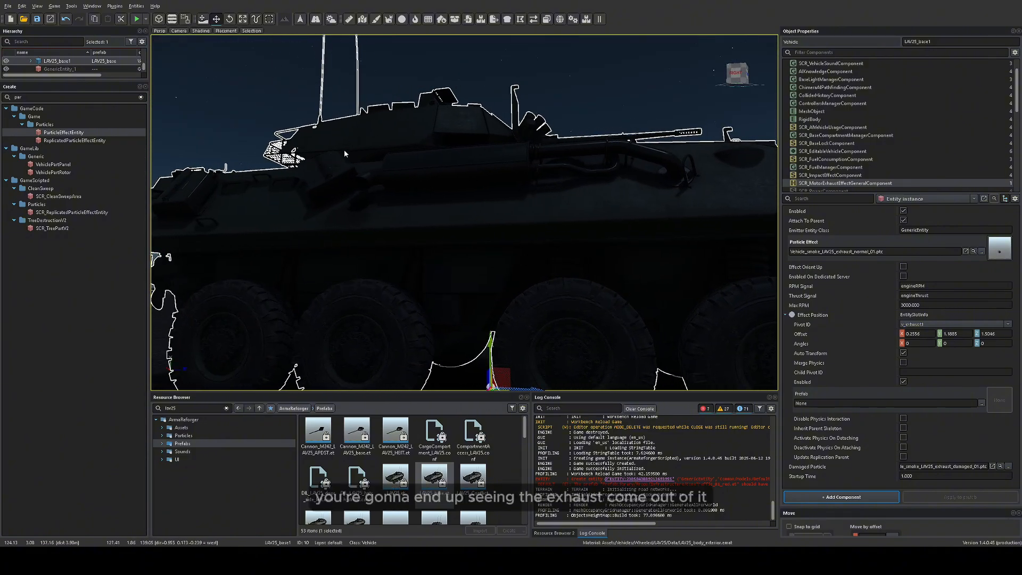
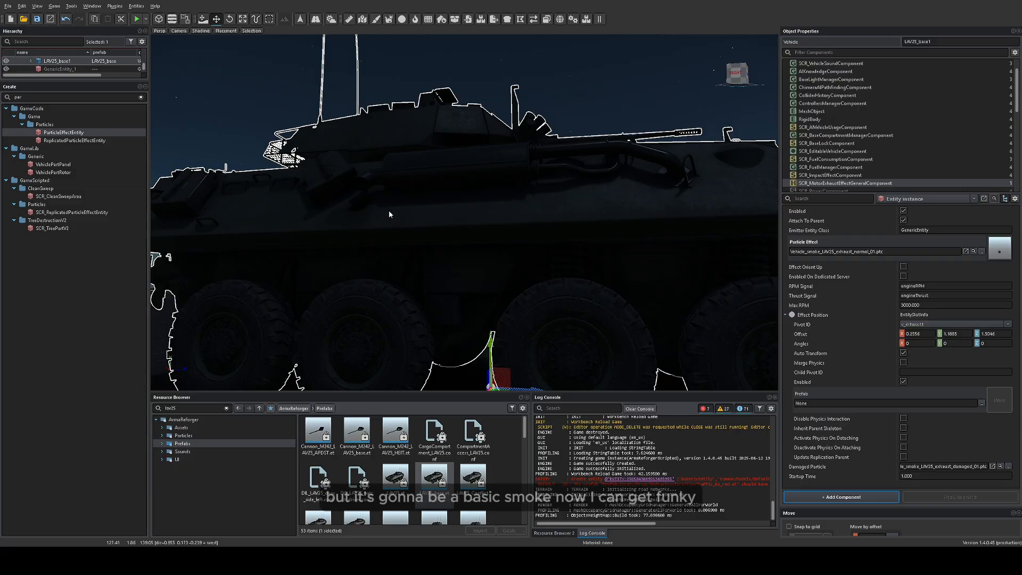
Play-test driving the LAV25 with Vehicle_fire_engine_small.ptc as its exhaust effect, and return to the editor
left_click(136, 19)
key("y")
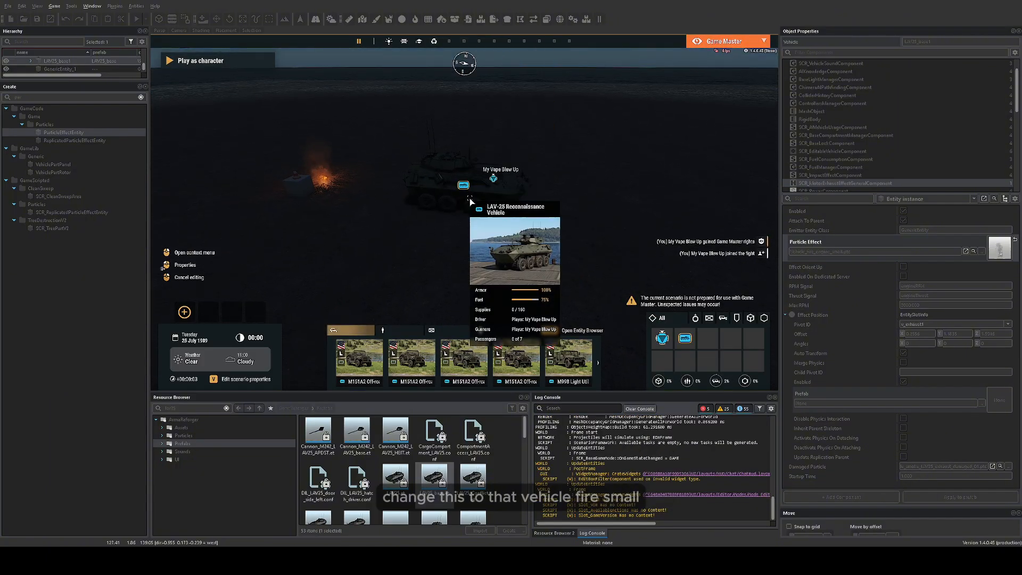
key("y")
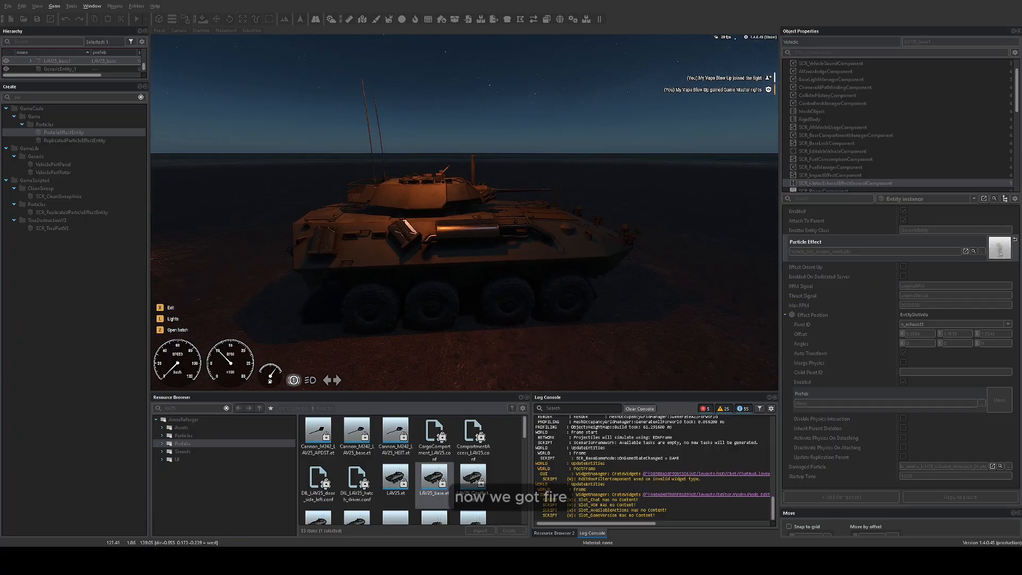
key("w")
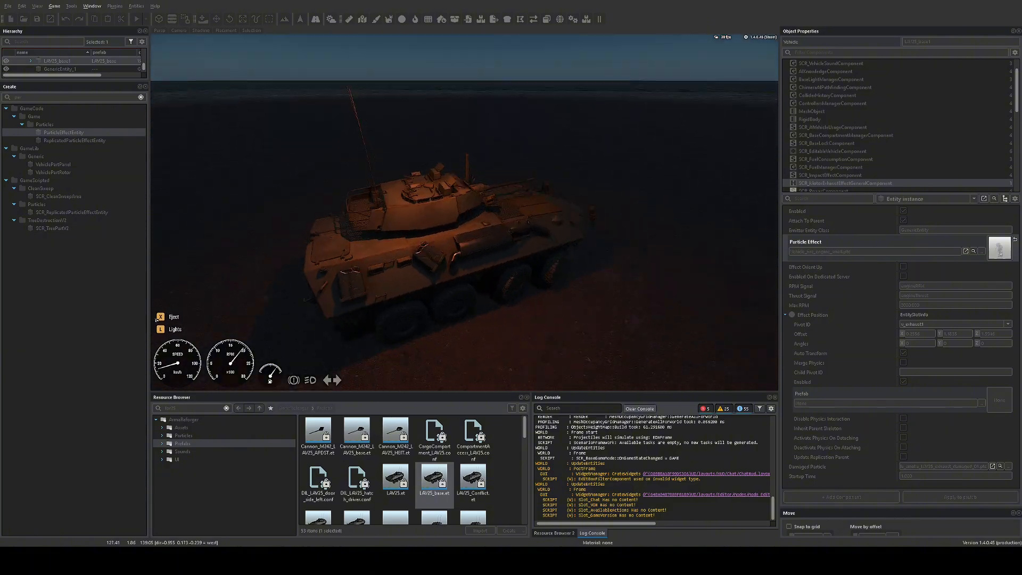
key("Escape")
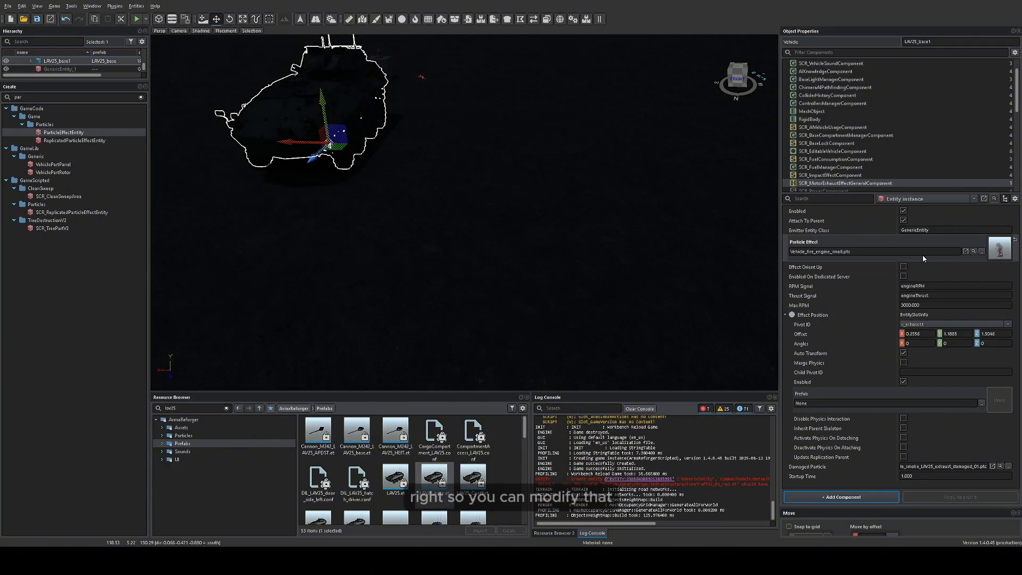
Inspect the LAV25's SCR_PowerComponent settings and the containers and consumers of its SCR_ResourceComponent
scroll(882, 175, "down", 1)
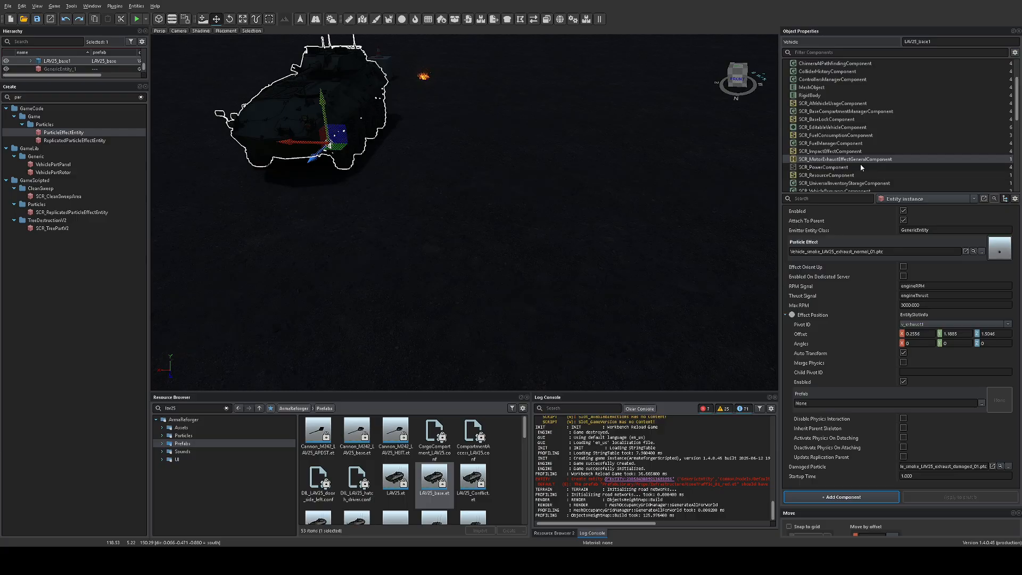
left_click(861, 167)
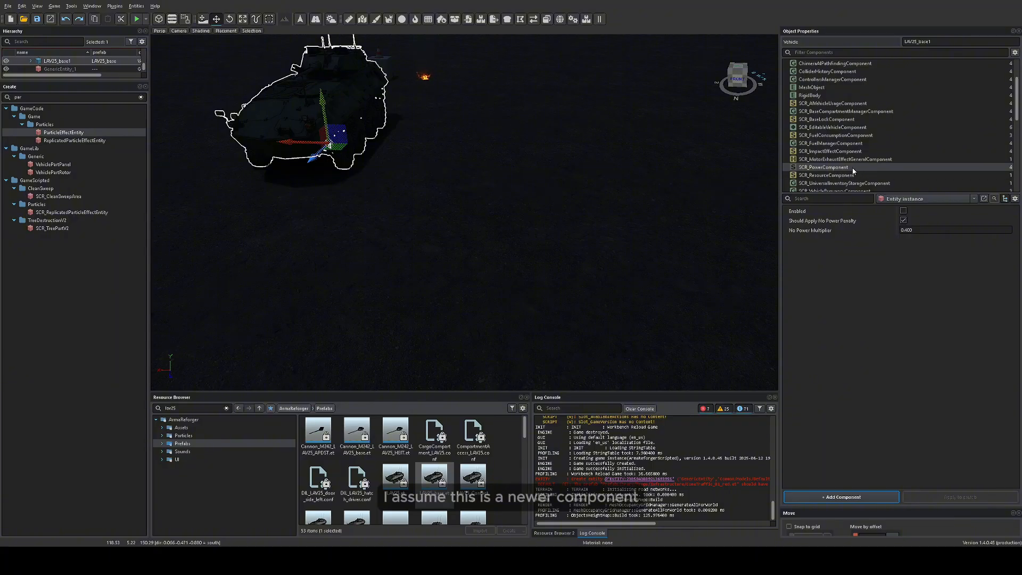
scroll(833, 159, "down", 1)
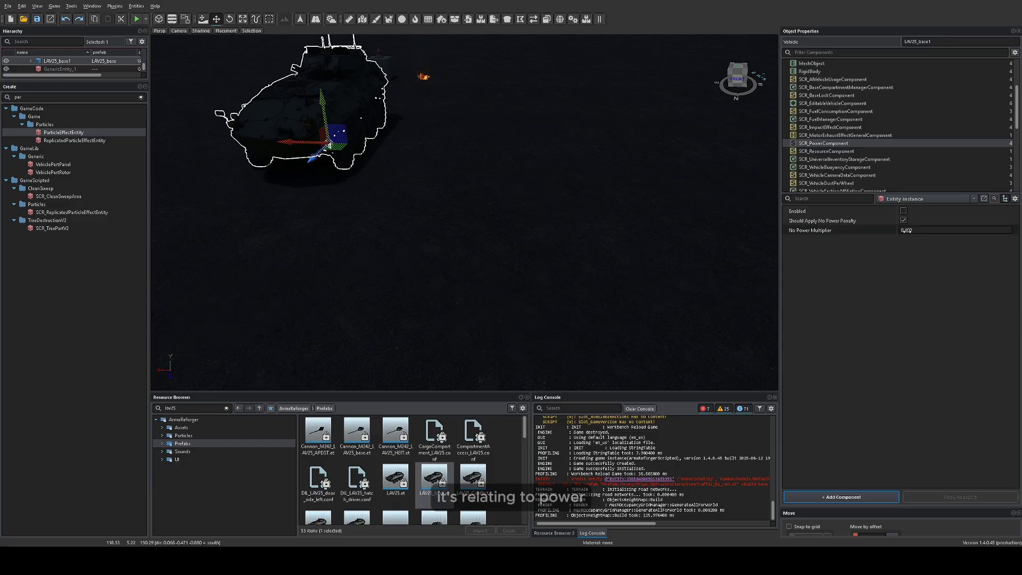
left_click(850, 151)
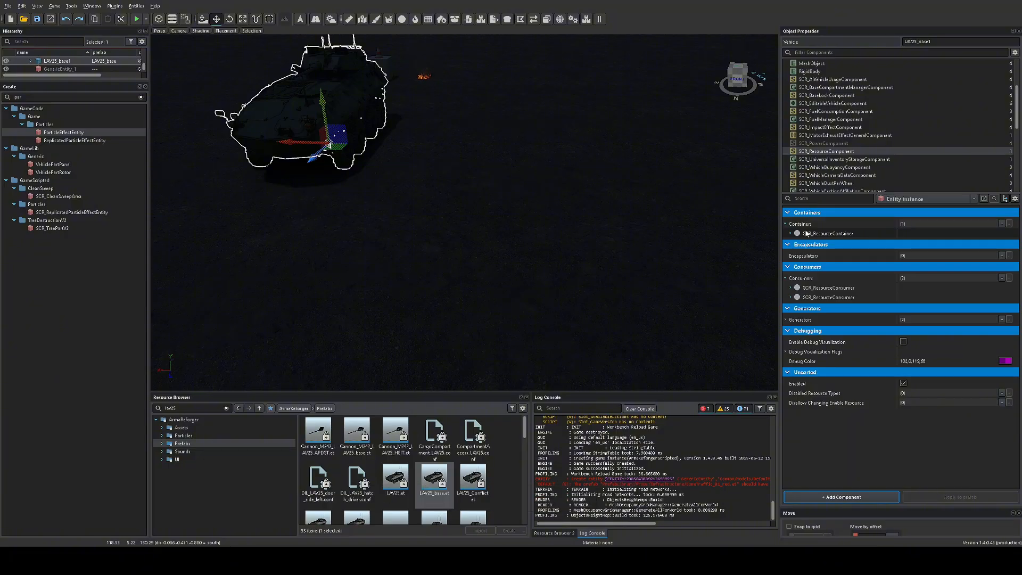
Examine the SCR_UniversalInventoryStorageComponent's display name, item attributes, storage purpose, capacity limits and Multi Slots
left_click(828, 160)
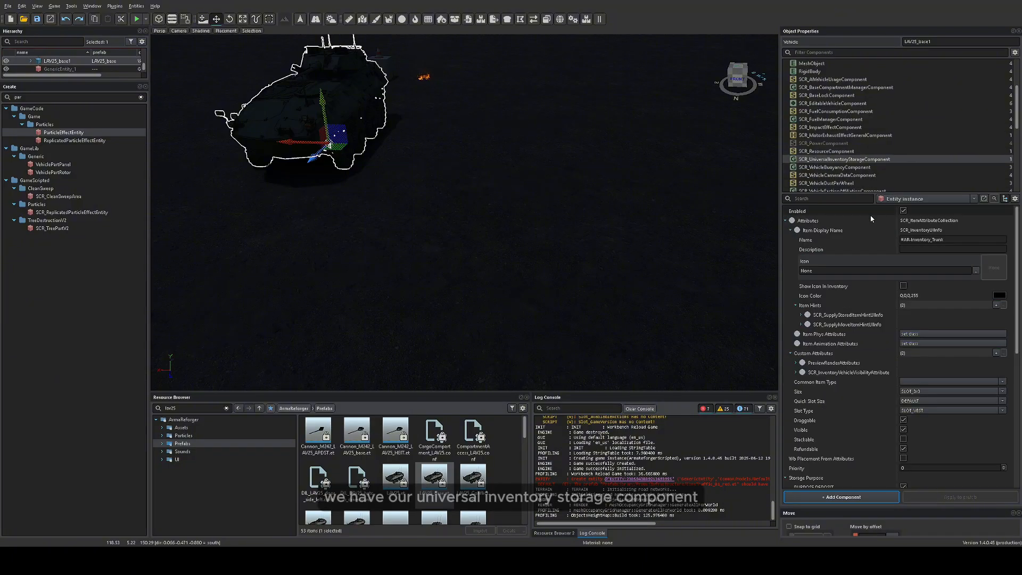
scroll(871, 218, "down", 3)
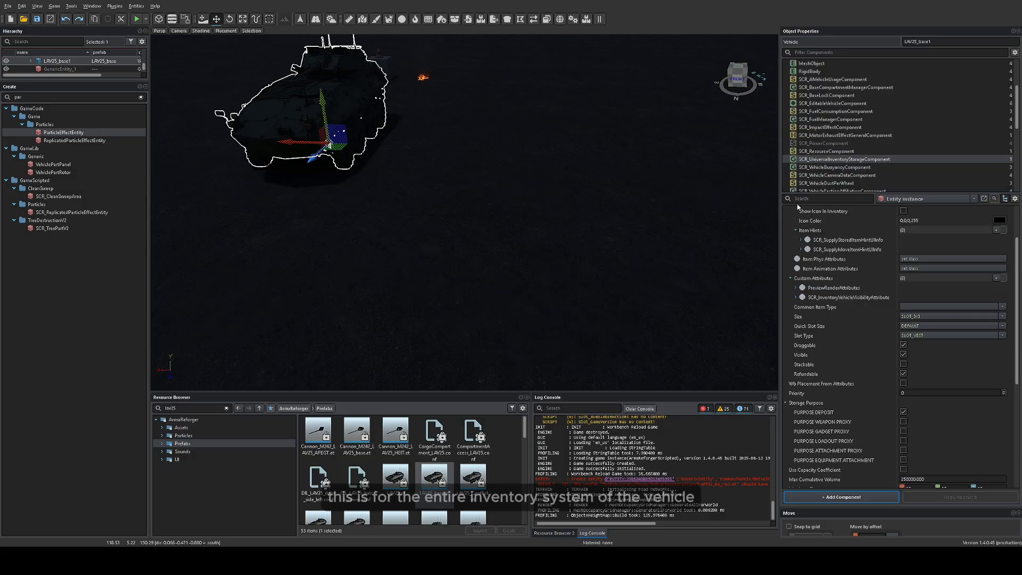
scroll(862, 372, "down", 6)
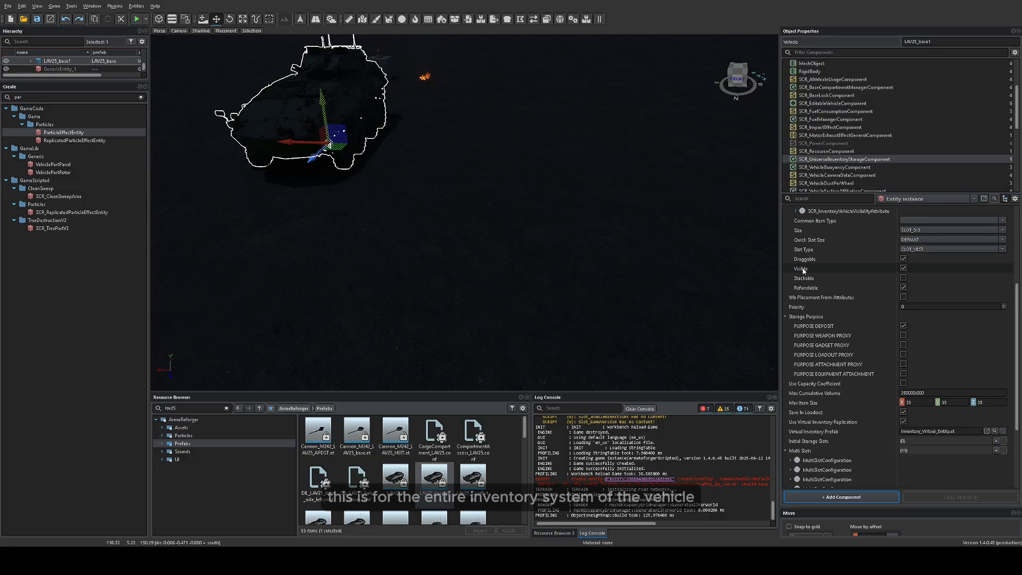
scroll(863, 373, "up", 9)
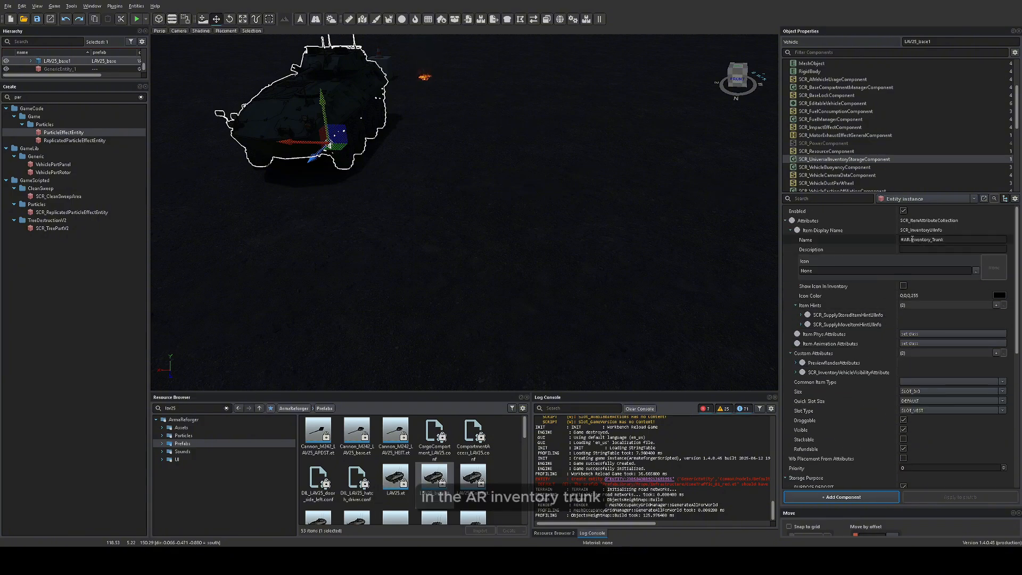
scroll(945, 359, "down", 10)
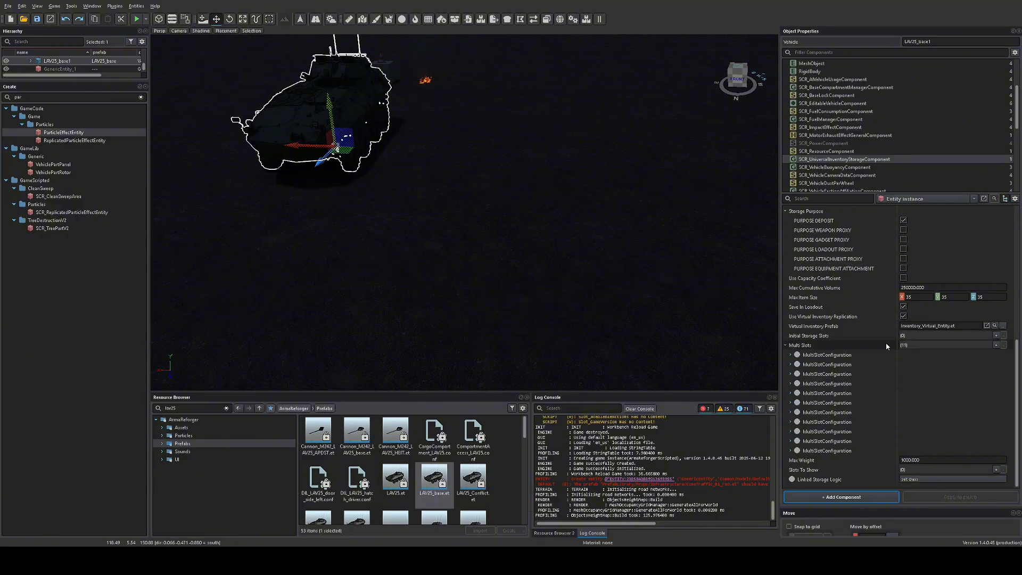
scroll(924, 366, "up", 10)
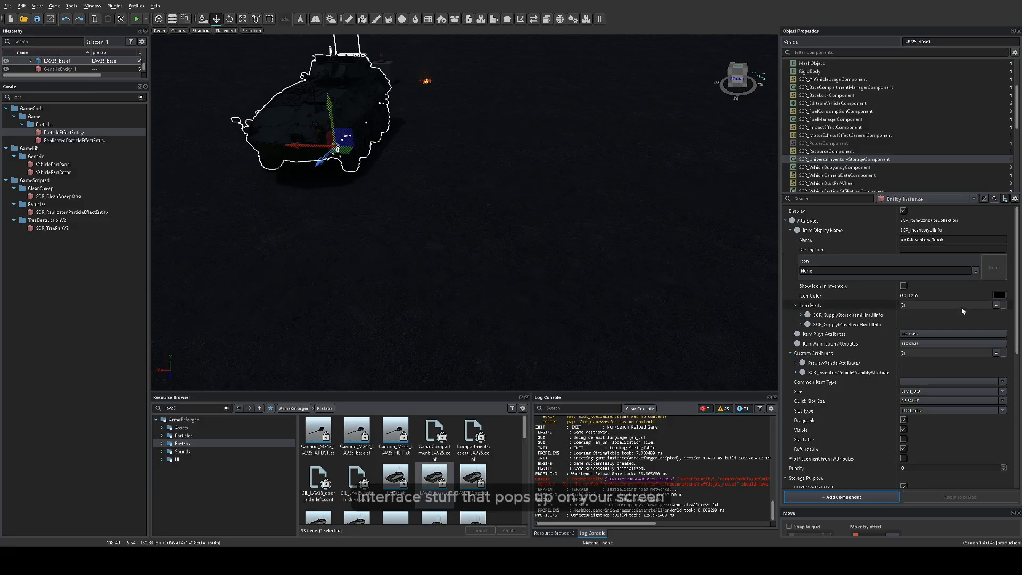
Play-test the world, open the LAV25's trunk through the character's inventory, and return to the editor
key("F5")
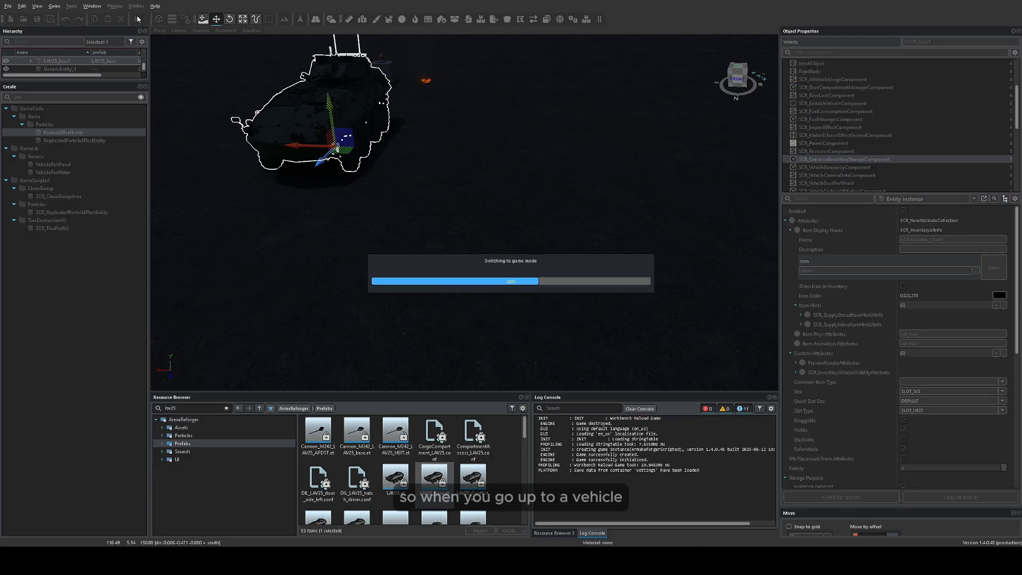
key("w")
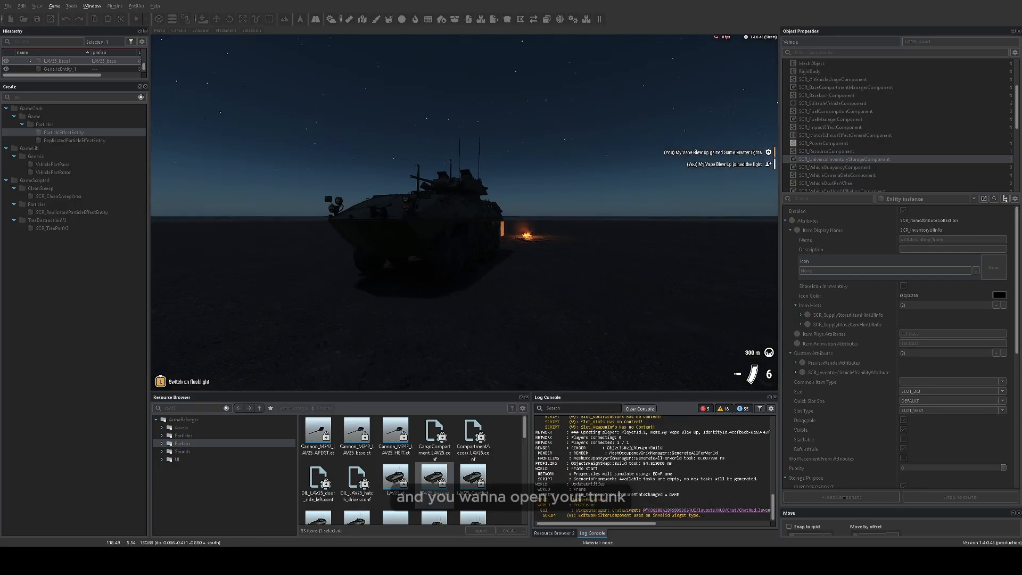
key("i")
left_click(215, 117)
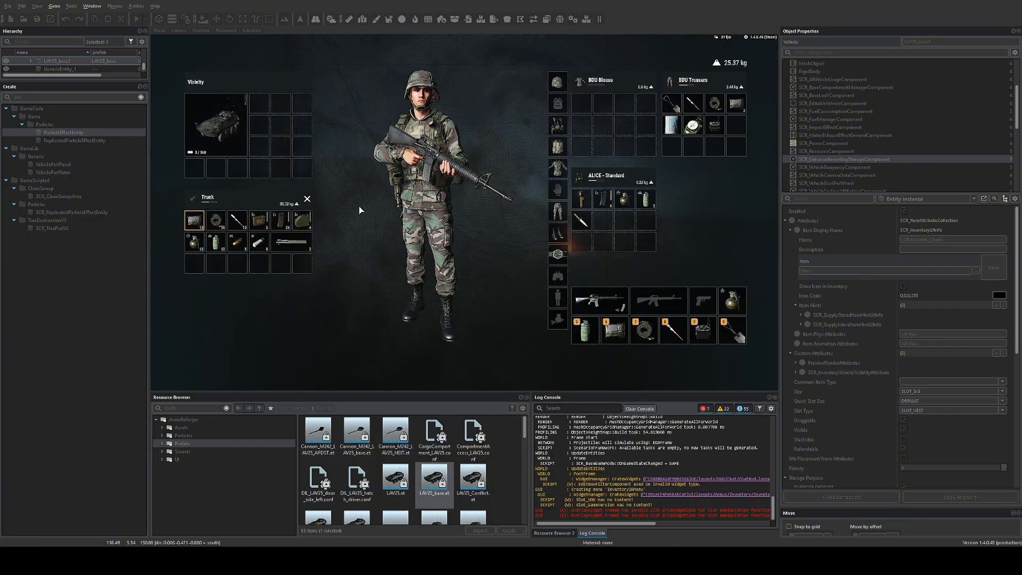
key("Escape")
Inspect the slot template and preloaded prefab in the first MultiSlotConfiguration of the LAV25's inventory storage, then collapse Multi Slots
scroll(849, 320, "down", 10)
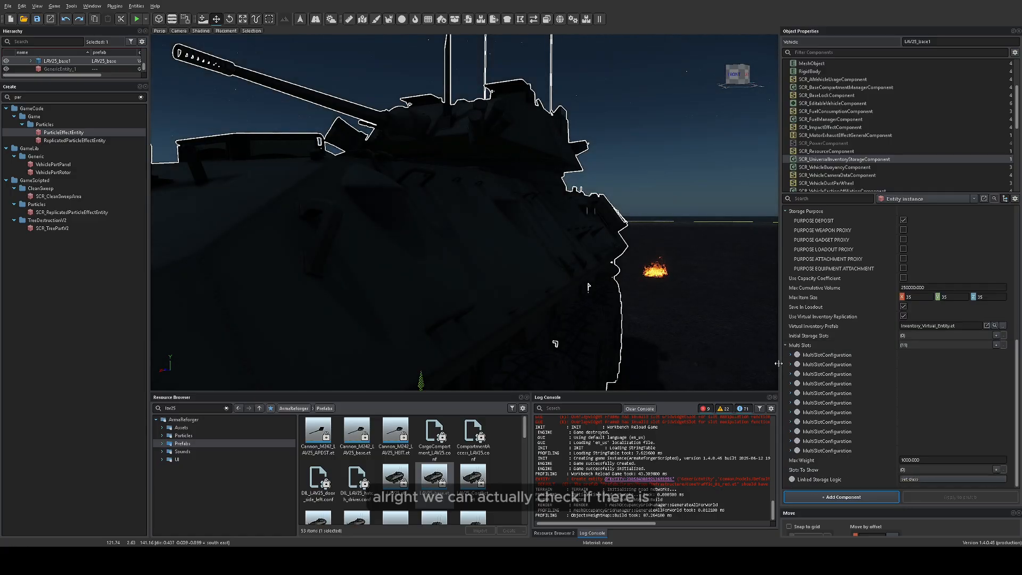
left_click(791, 355)
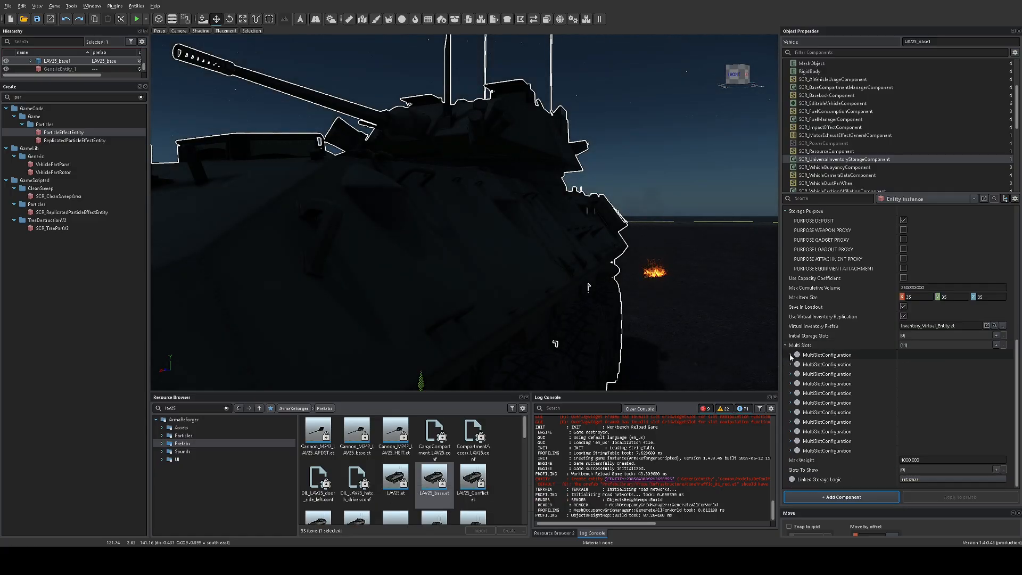
left_click(796, 364)
scroll(851, 368, "down", 3)
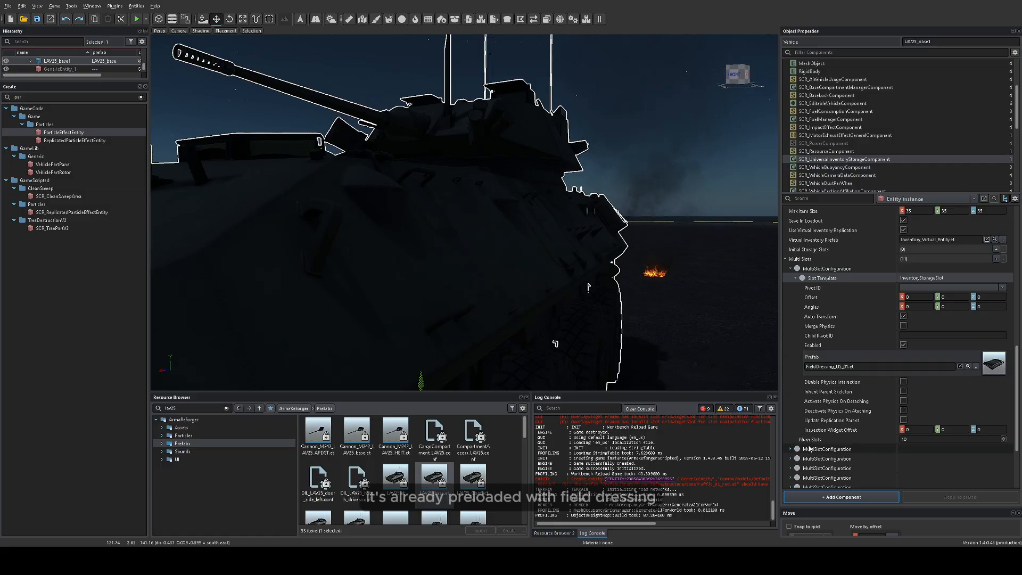
scroll(804, 364, "down", 3)
scroll(790, 308, "up", 3)
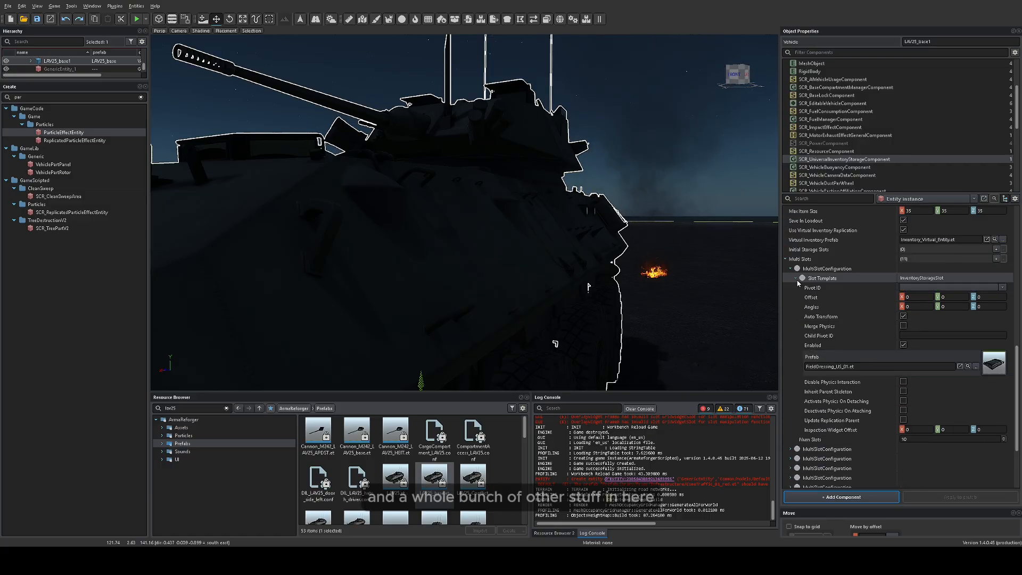
left_click(784, 259)
Examine the Buoyancy and Water Control settings of the SCR_VehicleBuoyancyComponent and view the LAV25 from the side
scroll(831, 149, "down", 1)
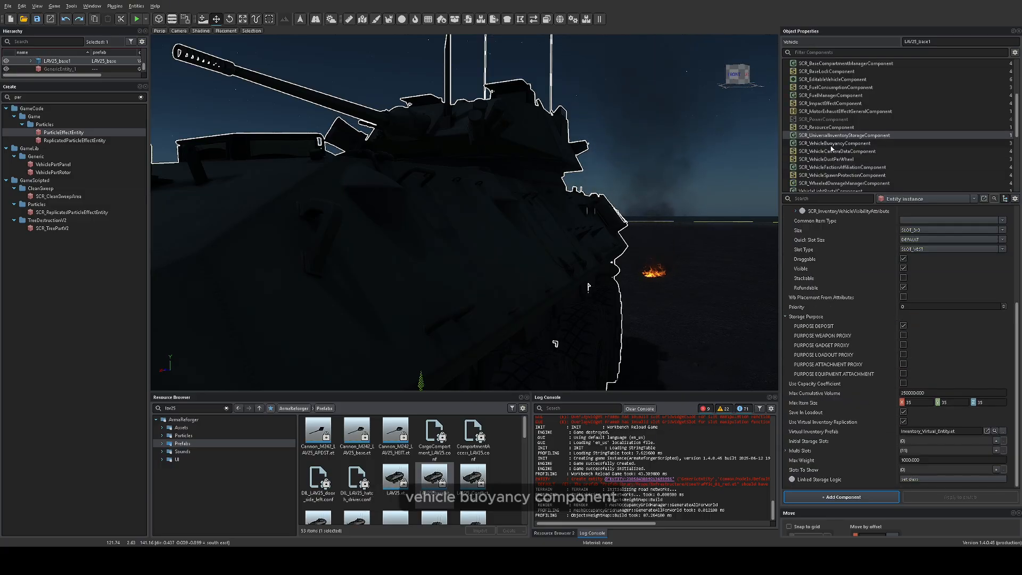
left_click(832, 145)
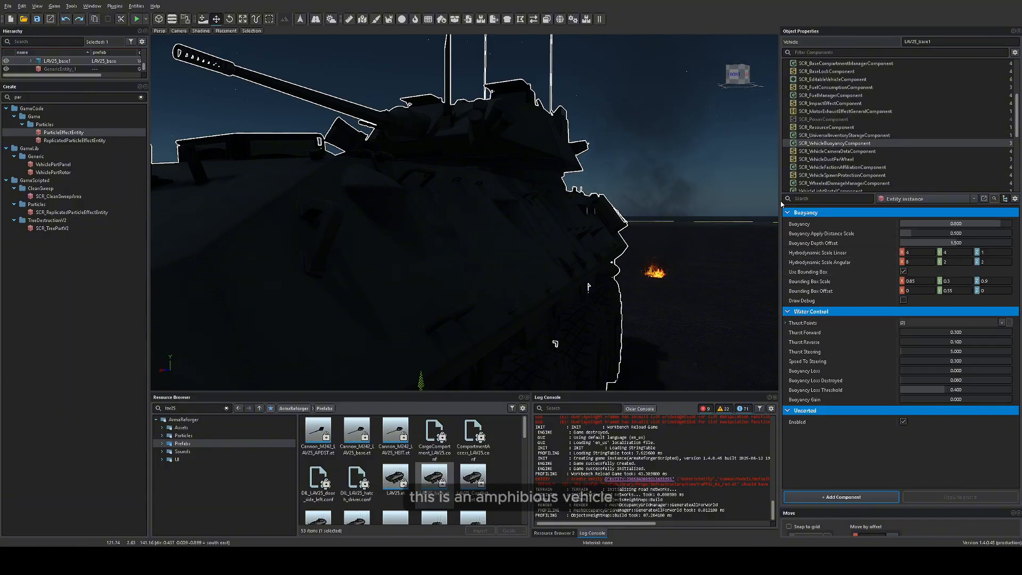
right_click_drag(652, 212, 479, 224)
key("d")
key("s")
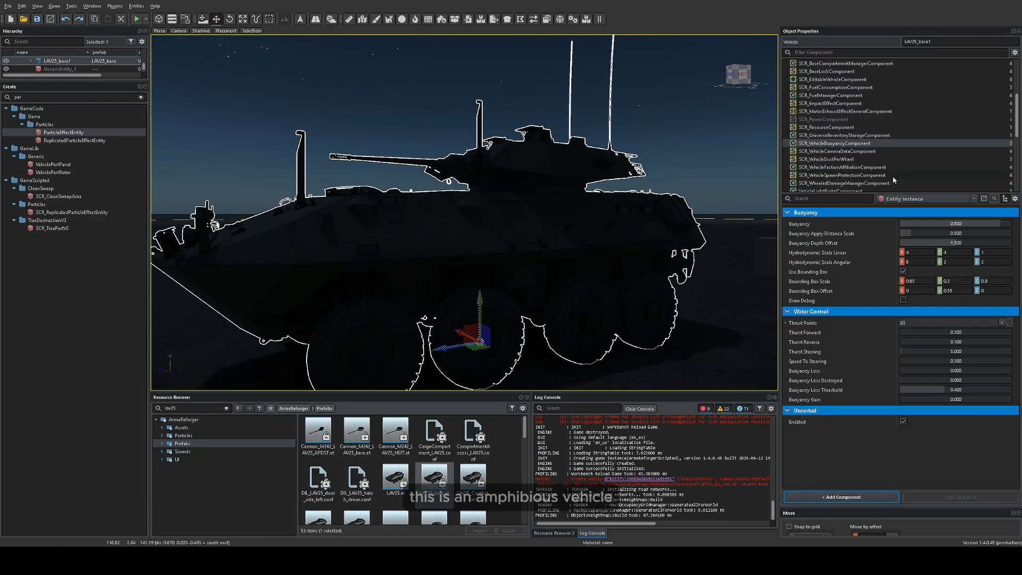
Examine the SCR_VehicleCameraDataComponent settings, view the LAV25 from behind, and inspect the wheel list of the SCR_VehicleDustPerWheel component
left_click(846, 152)
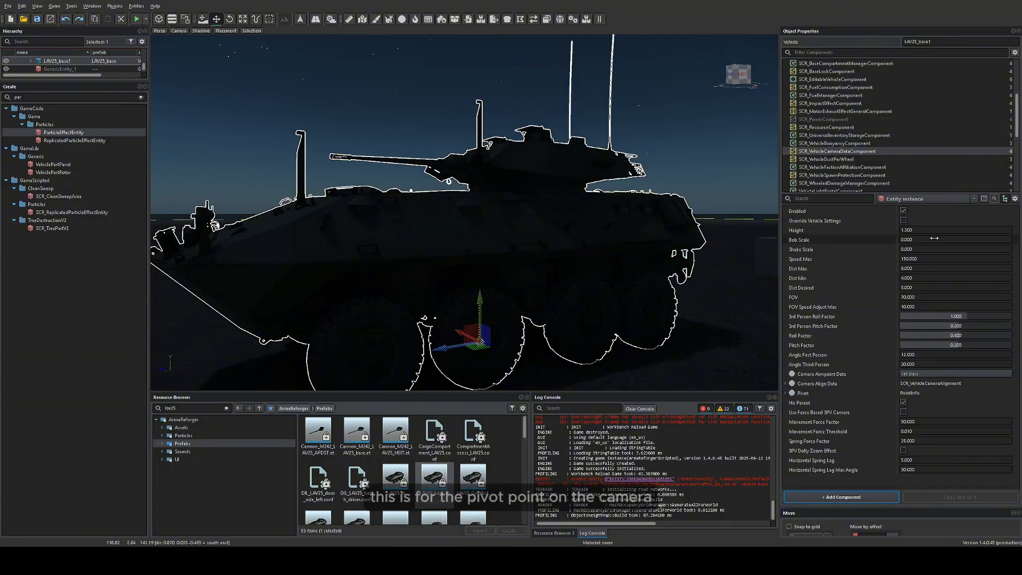
key("d")
right_click_drag(708, 266, 651, 285)
key("q")
key("s")
key("s")
key("z")
key("w")
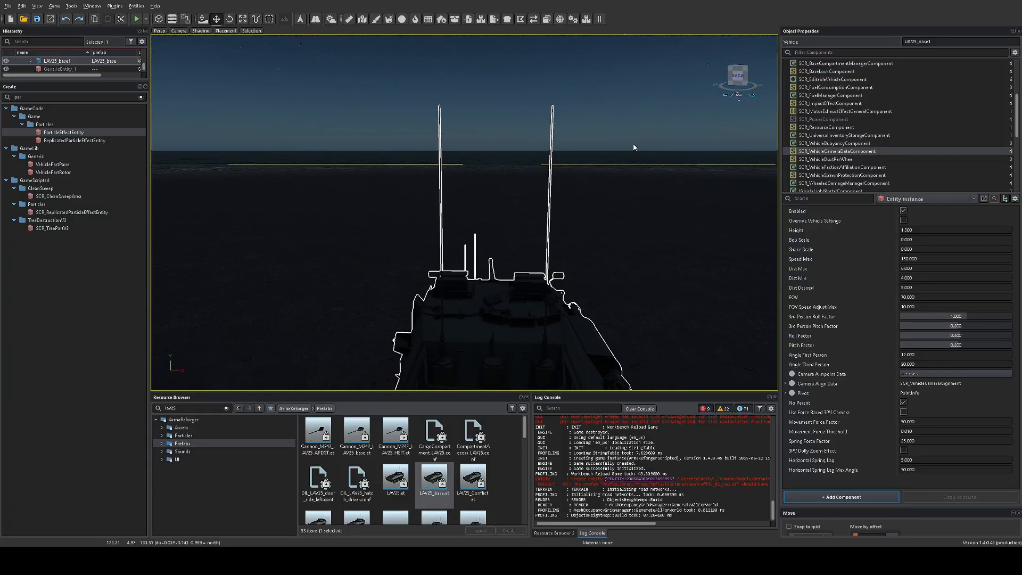
right_click_drag(700, 200, 701, 213)
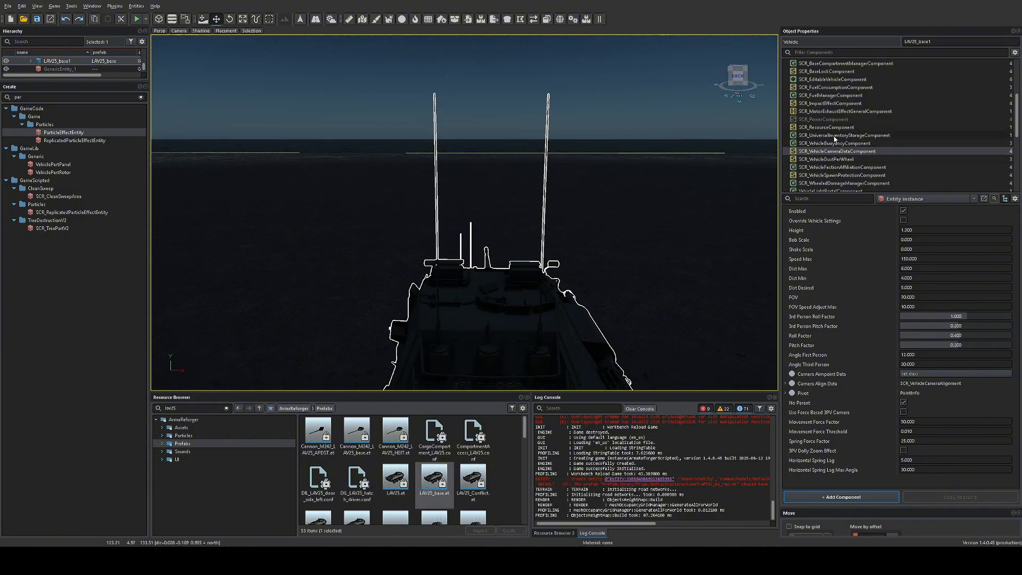
left_click(825, 159)
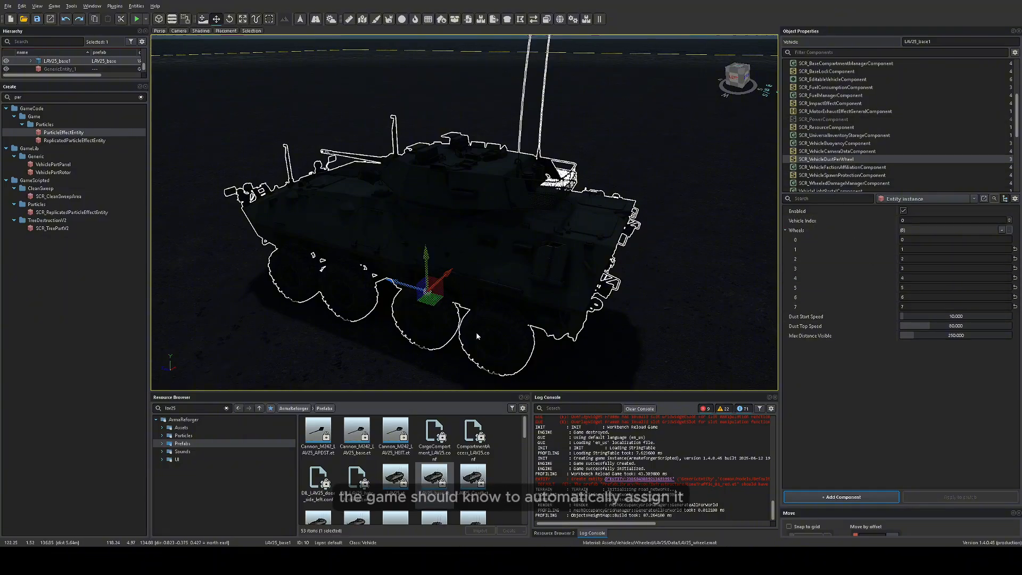
Set the faction affiliation in the SCR_VehicleFactionAffiliationComponent to USSR
scroll(830, 174, "down", 1)
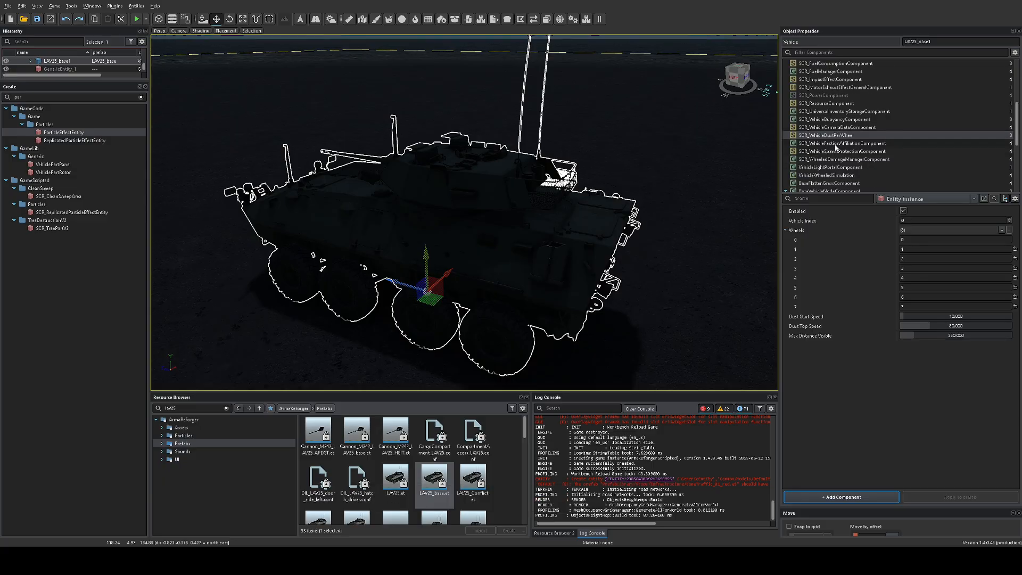
left_click(835, 144)
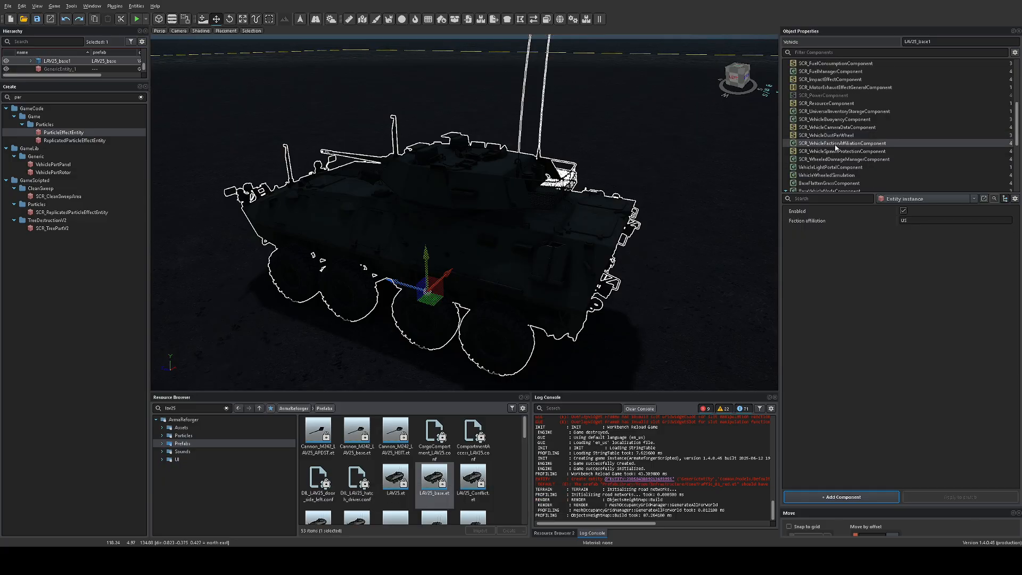
left_click(912, 221)
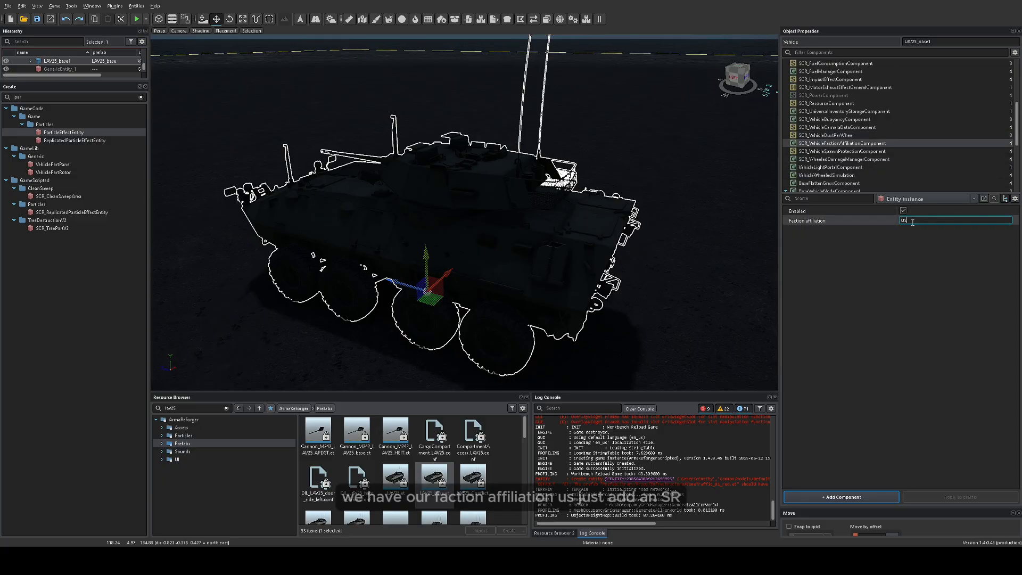
type("sr")
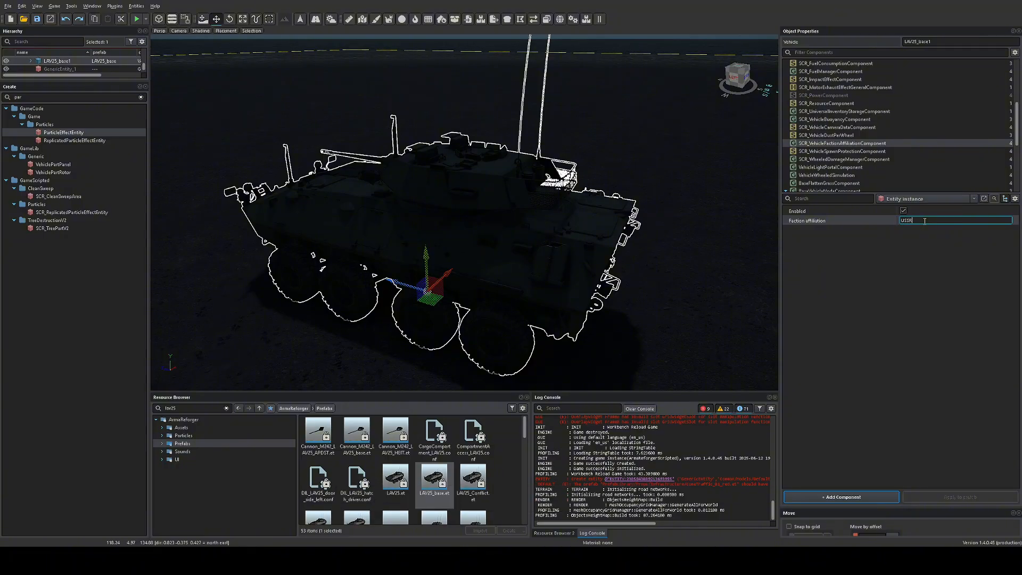
left_click(903, 237)
double_click(918, 221)
Examine the SCR_VehicleSpawnProtectionComponent, and the collision, passenger ejection and secondary damage settings of the SCR_WheeledDamageManagerComponent
left_click(841, 151)
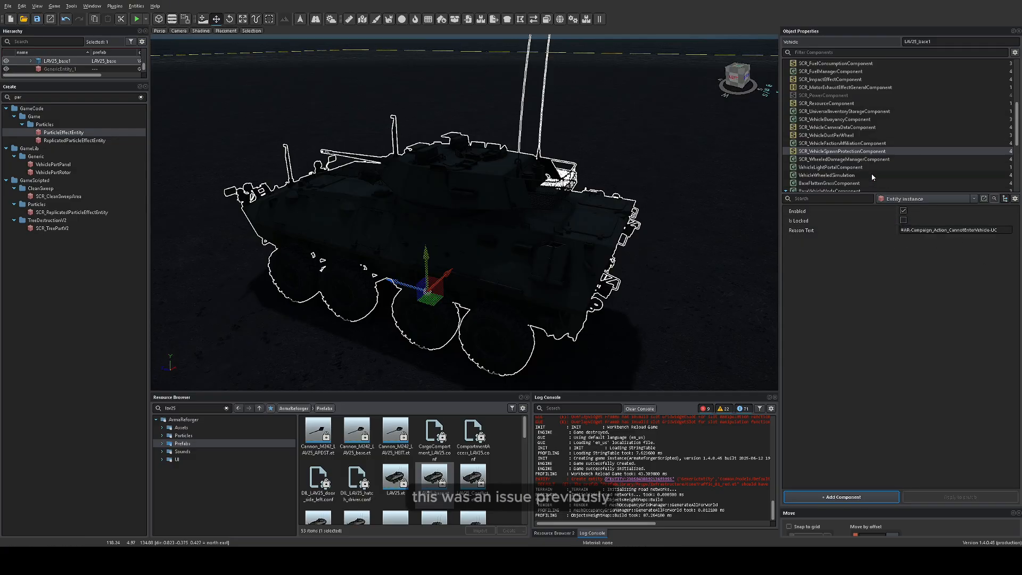
left_click(866, 160)
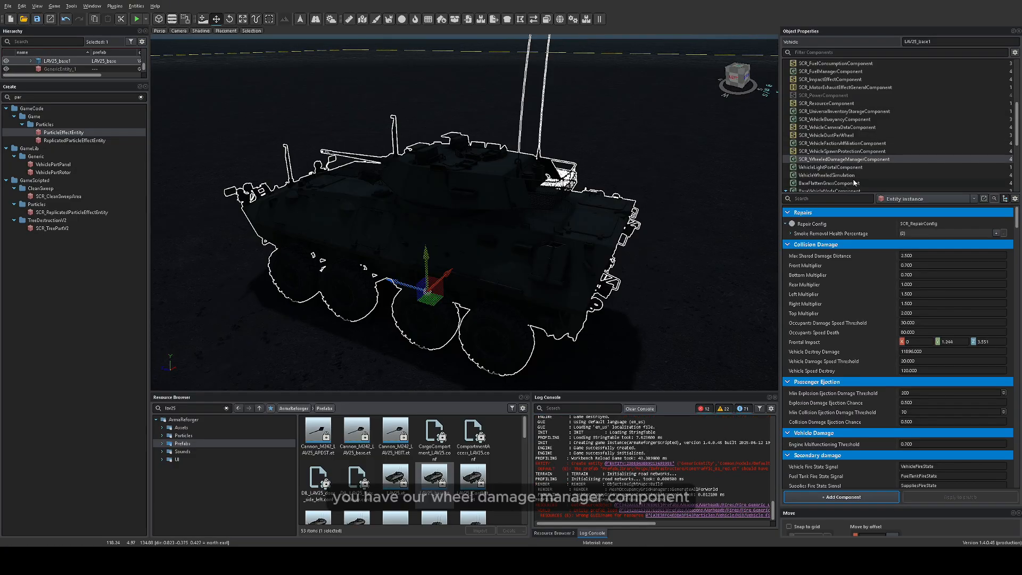
left_click_drag(859, 193, 860, 143)
scroll(850, 230, "down", 3)
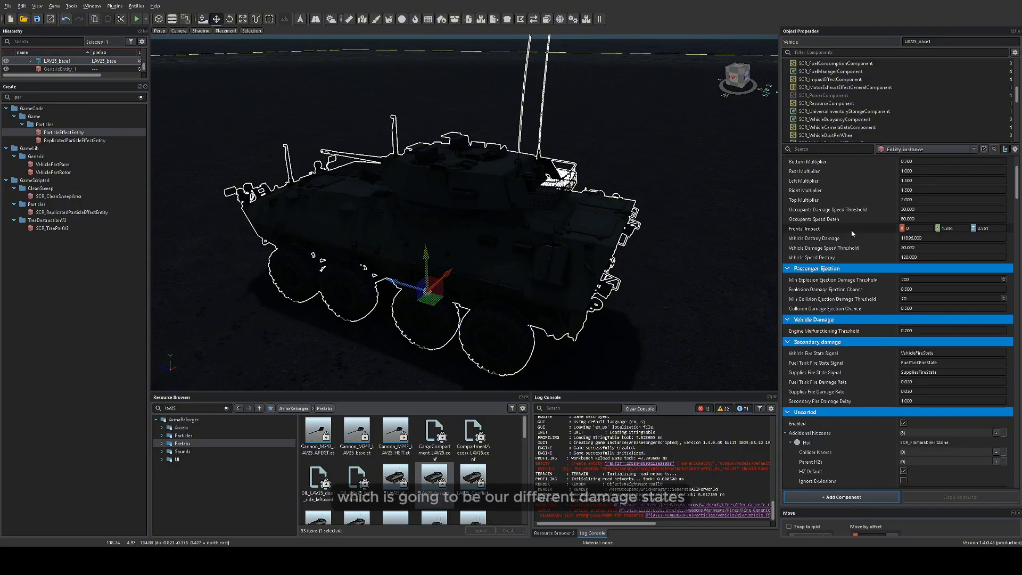
scroll(852, 233, "up", 2)
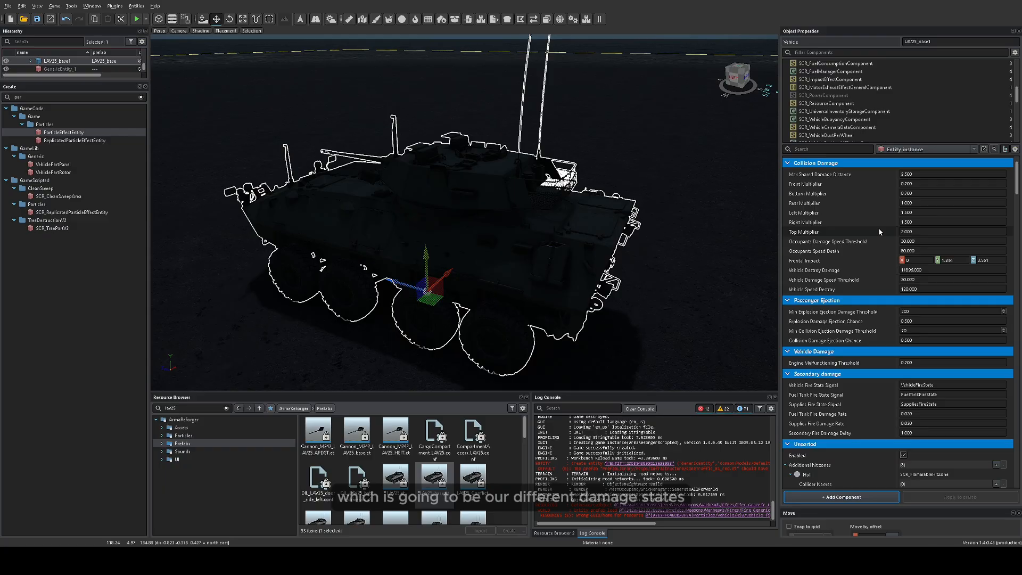
scroll(852, 183, "down", 3)
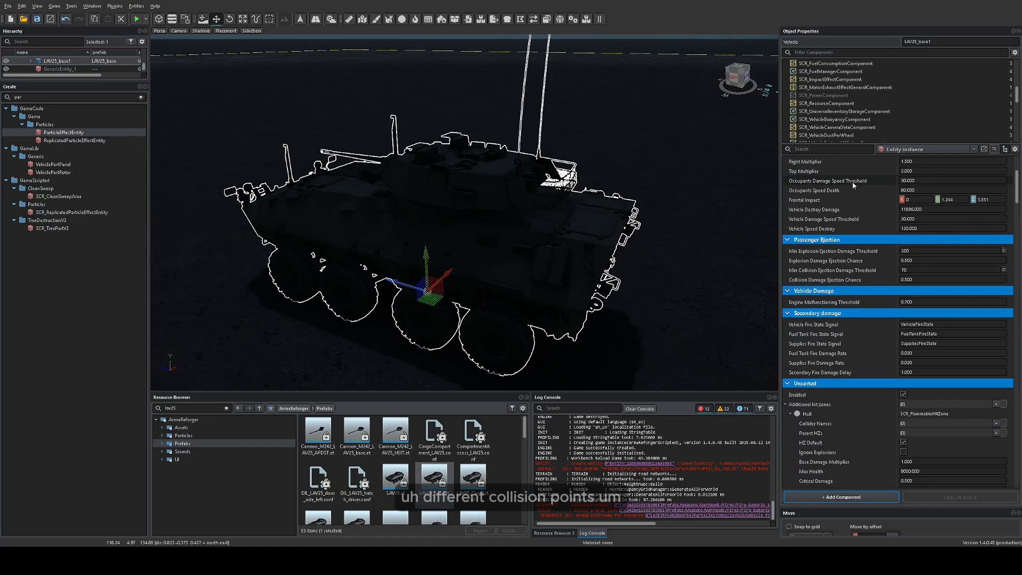
scroll(853, 185, "down", 3)
scroll(847, 183, "down", 5)
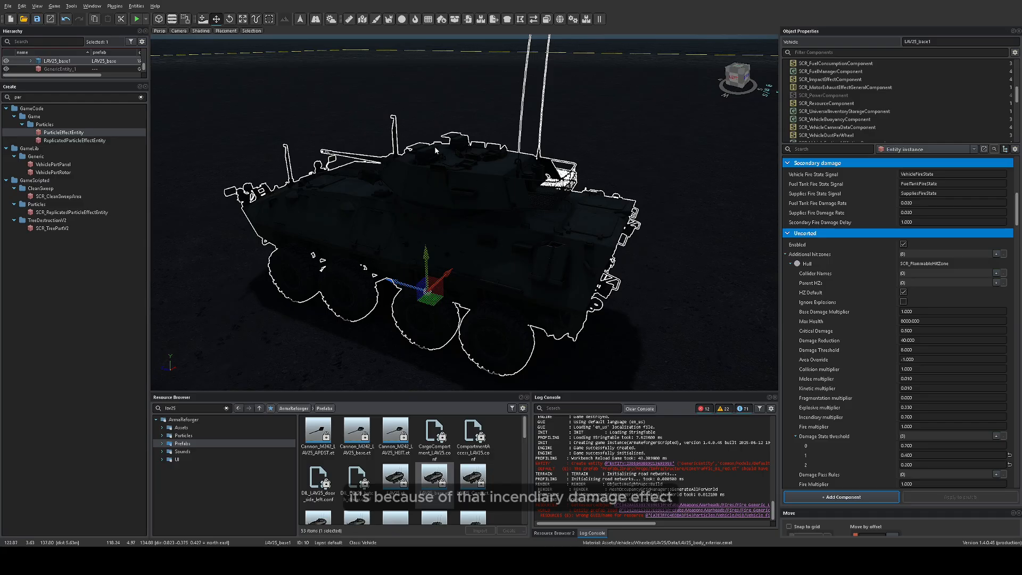
Examine the Hull hit zone's damage thresholds, destruction handler, smoke and fire timings, and damage particles
scroll(869, 299, "down", 8)
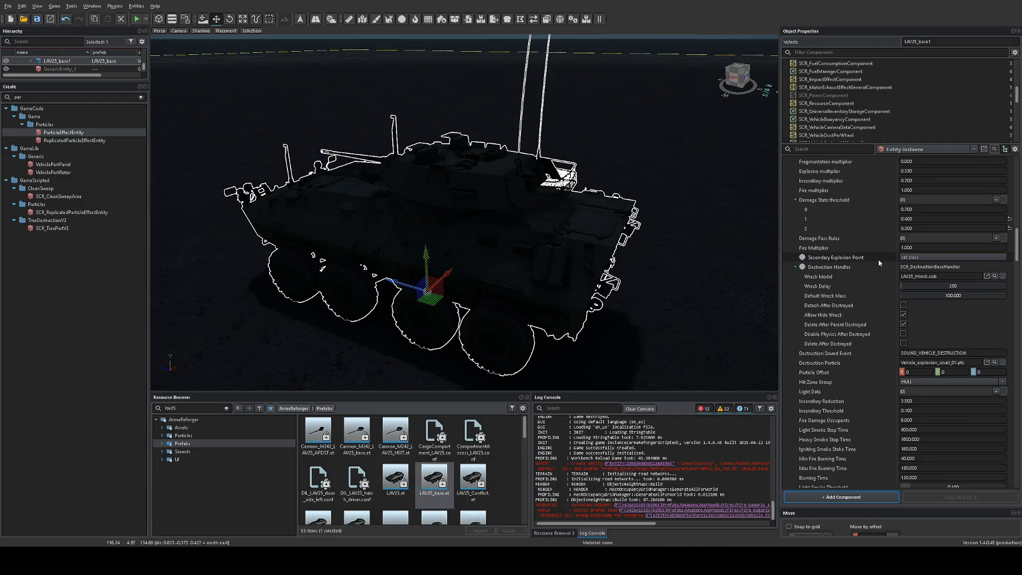
scroll(873, 297, "down", 1)
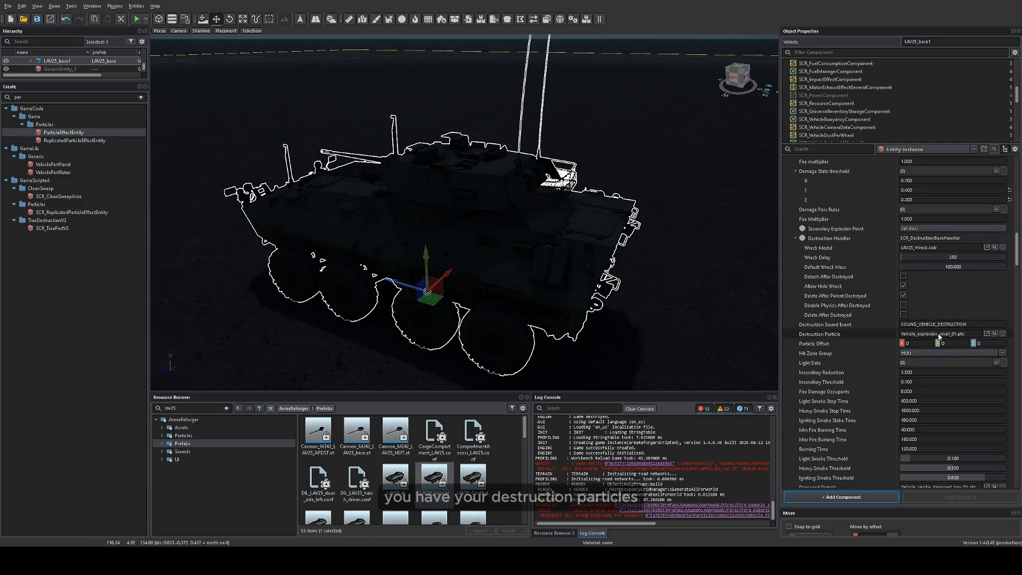
scroll(950, 335, "down", 5)
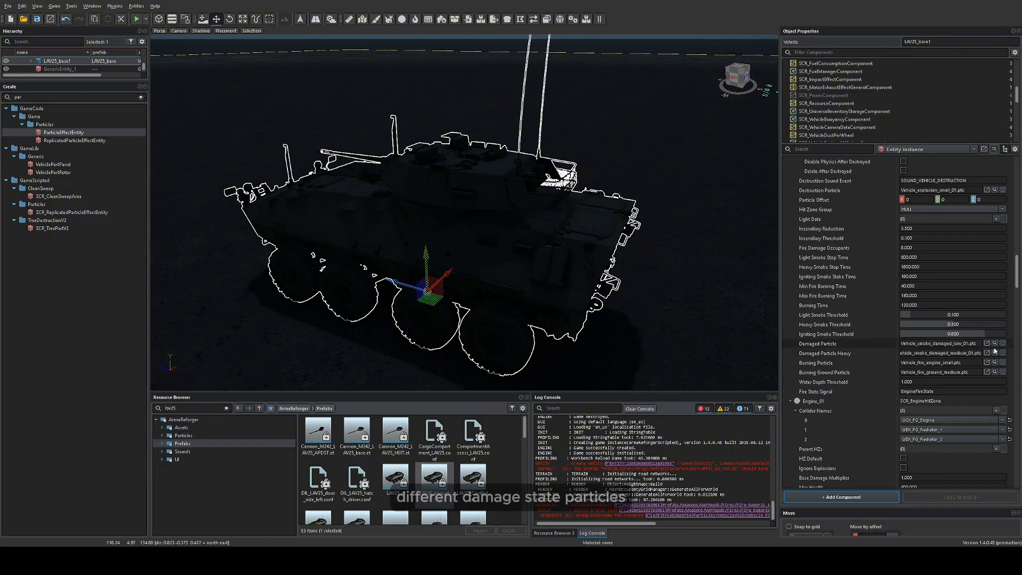
scroll(937, 352, "down", 2)
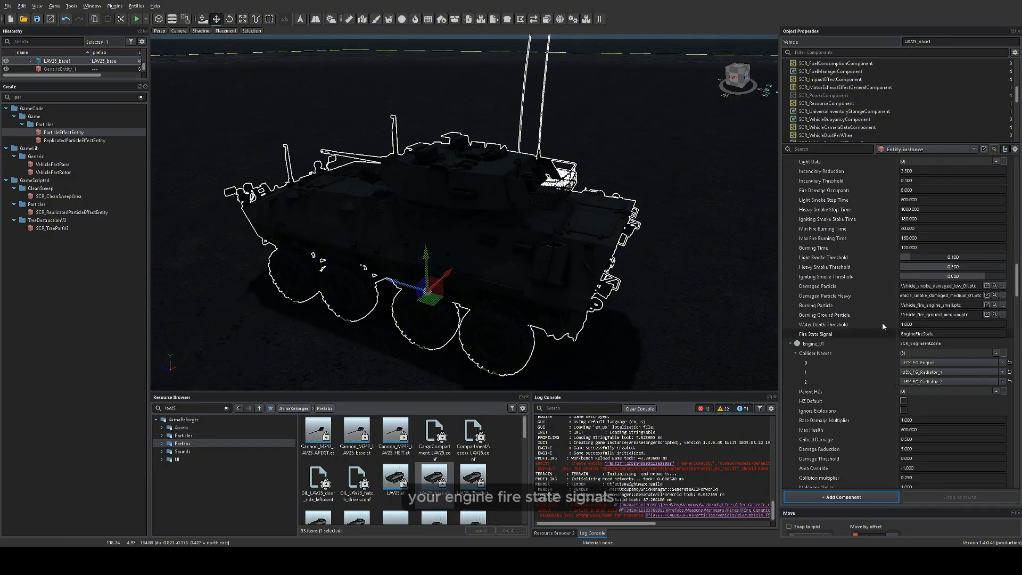
Examine the Engine_01 hit zone's collider names and multipliers, the FuelTank_01 hit zone and the secondary explosion types
scroll(867, 330, "down", 2)
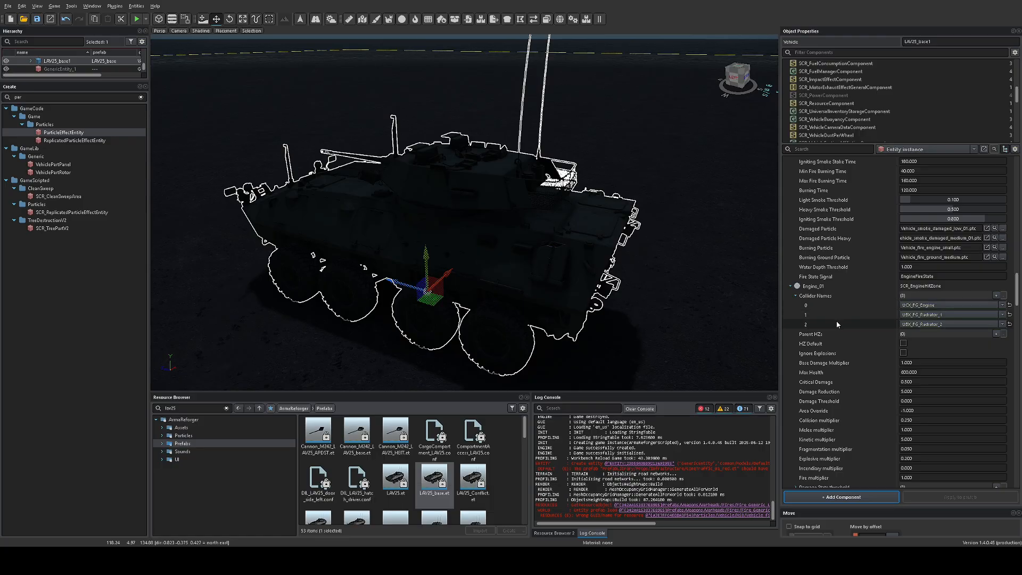
scroll(851, 299, "down", 3)
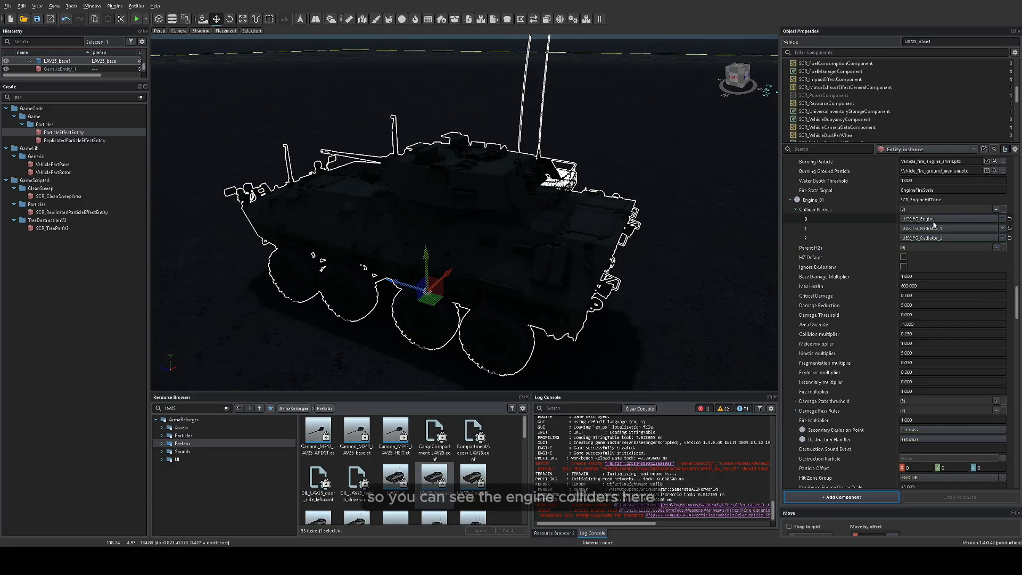
scroll(826, 271, "down", 5)
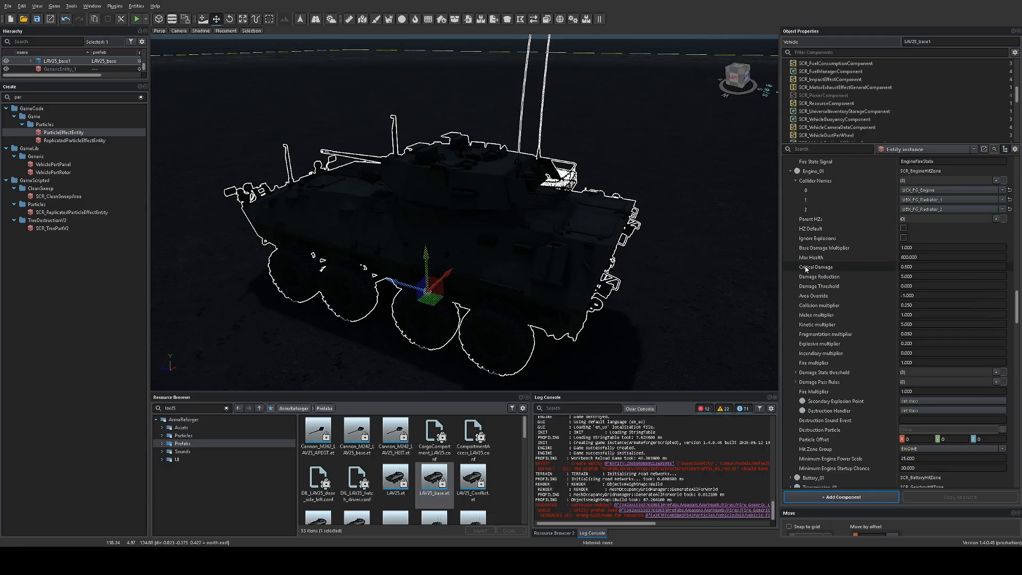
scroll(852, 394, "down", 14)
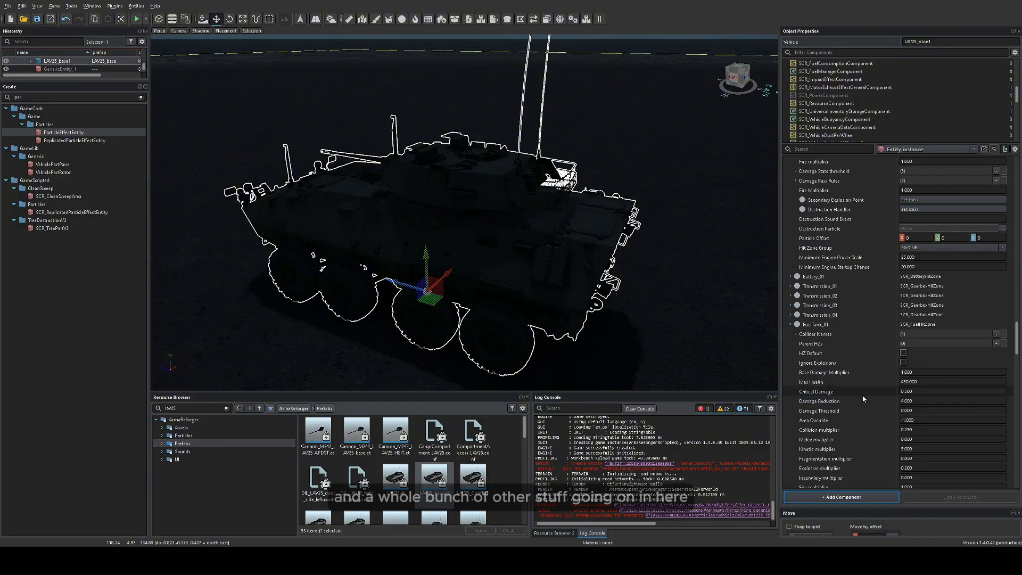
scroll(861, 410, "down", 6)
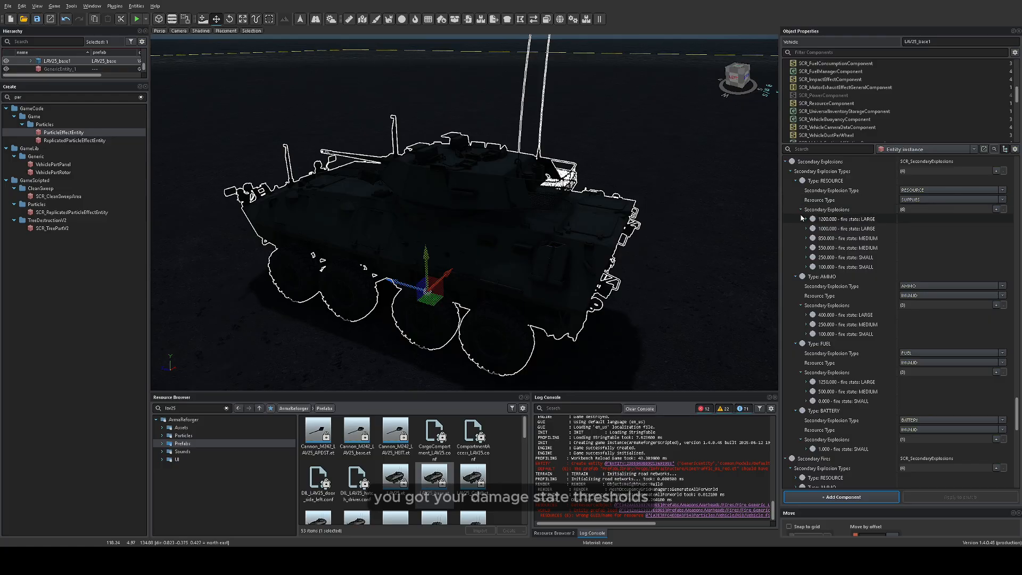
Inspect the hatch_driver portal position in the VehicleLightPortalComponent and view its offset point up close on the LAV25's hatch
scroll(820, 122, "down", 2)
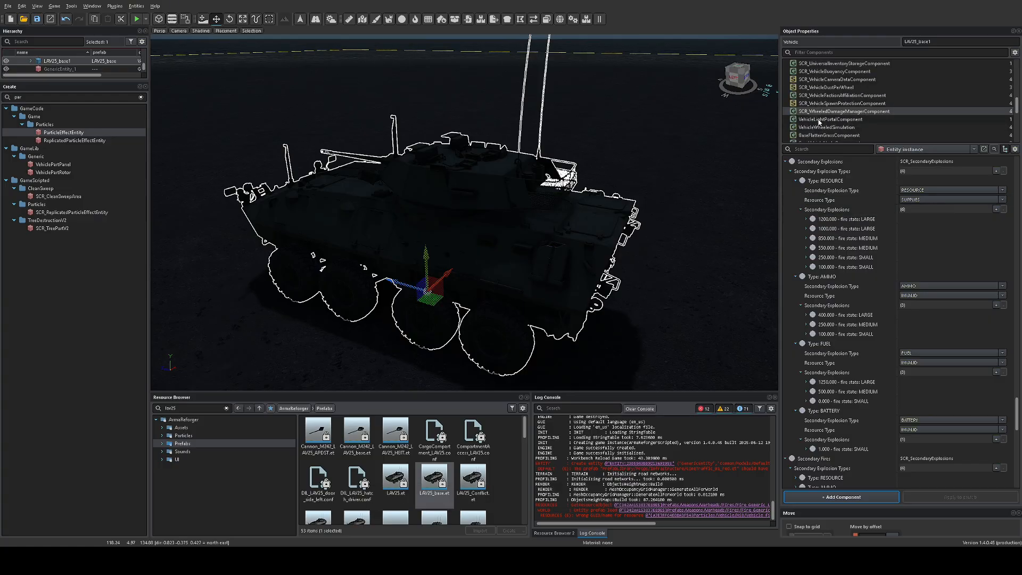
left_click(826, 121)
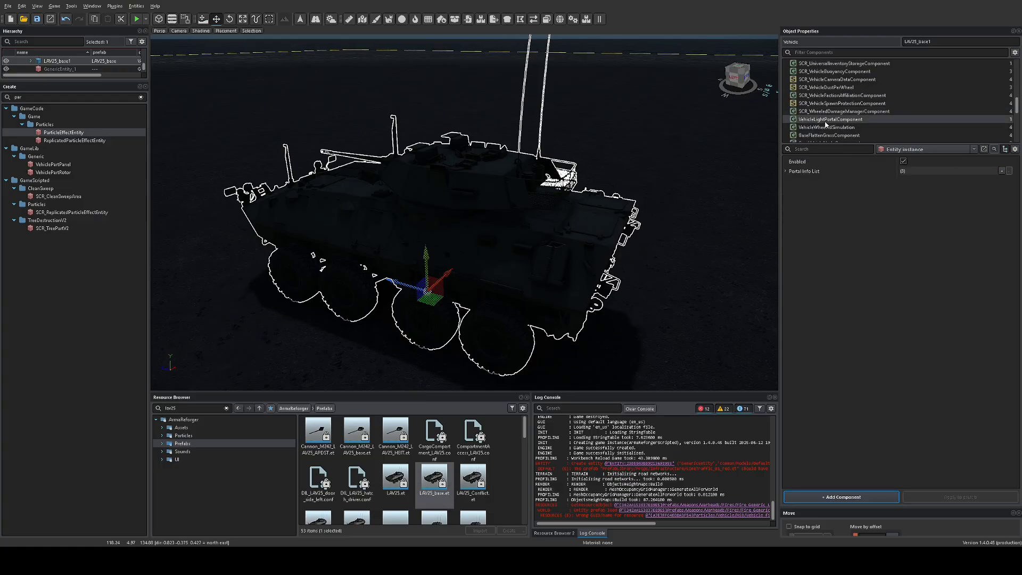
left_click(786, 171)
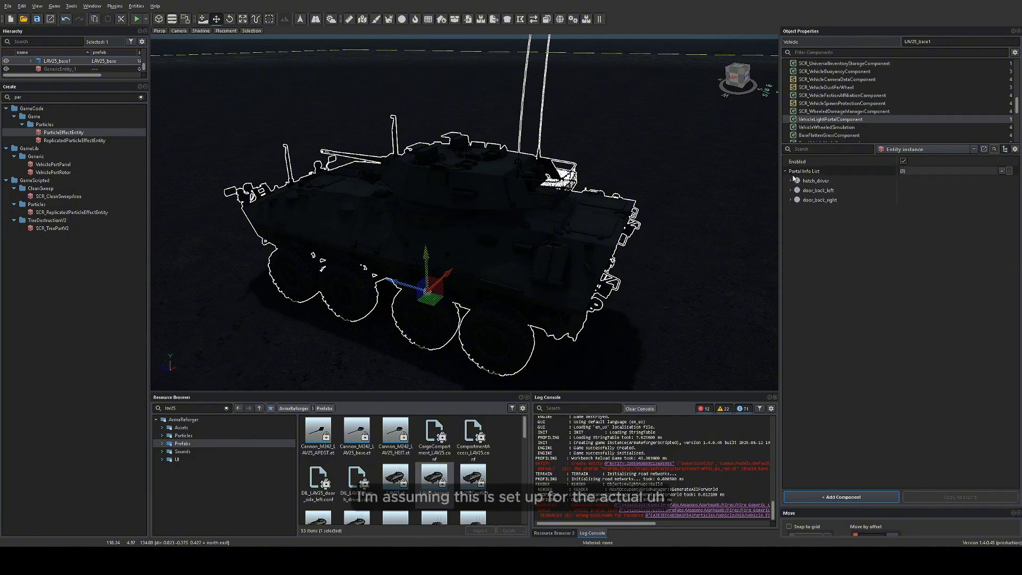
left_click(791, 181)
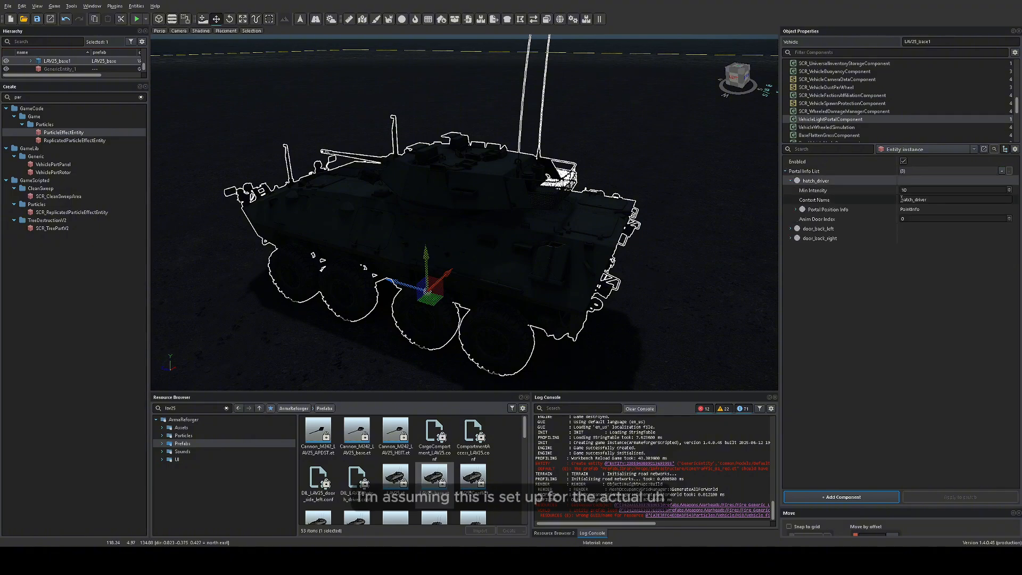
left_click(796, 209)
left_click(956, 228)
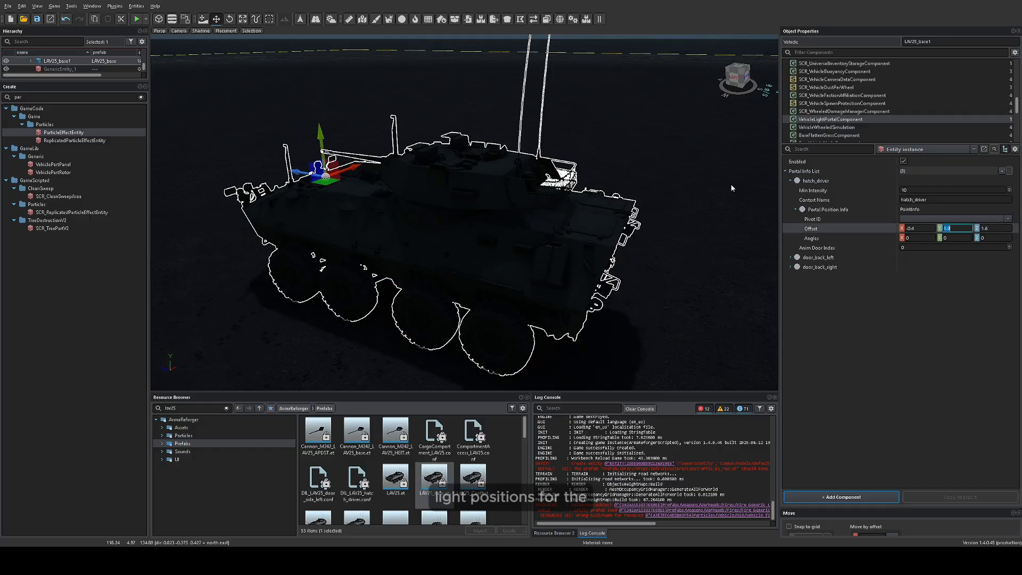
mouse_move(730, 184)
right_mouse_down()
mouse_move(656, 267)
mouse_move(585, 184)
right_mouse_up()
key("w")
key("w")
mouse_move(465, 213)
right_mouse_down()
mouse_move(420, 157)
mouse_move(389, 147)
mouse_move(357, 109)
mouse_move(354, 85)
mouse_move(349, 99)
mouse_move(597, 144)
right_mouse_up()
key("w")
key("s")
key("s")
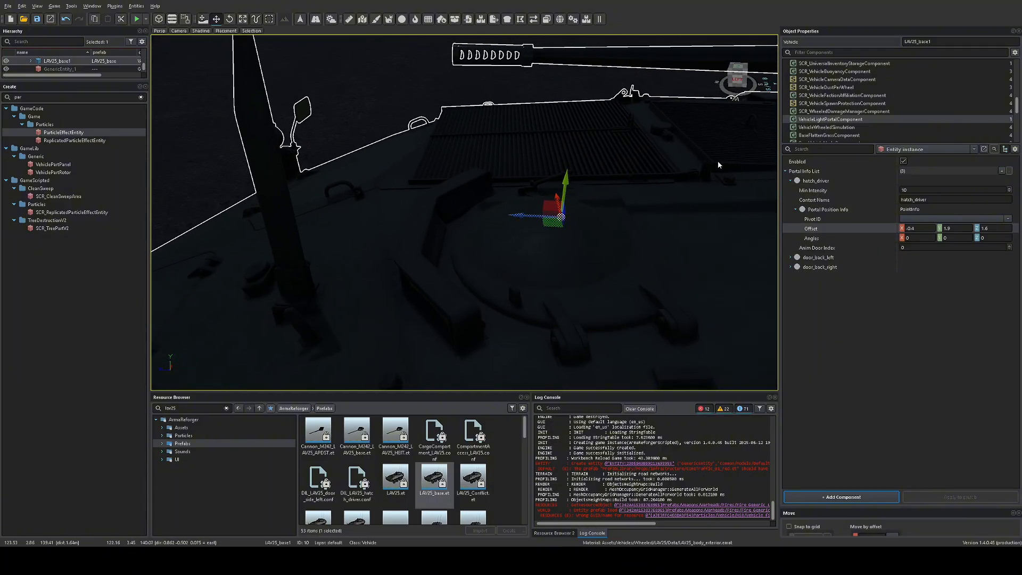
Examine the VehicleWheeledSimulation component's animation variables and engine simulation settings with the whole LAV25 in view
left_click(841, 125)
key("s")
mouse_move(667, 122)
right_mouse_down()
mouse_move(678, 116)
mouse_move(656, 136)
right_mouse_up()
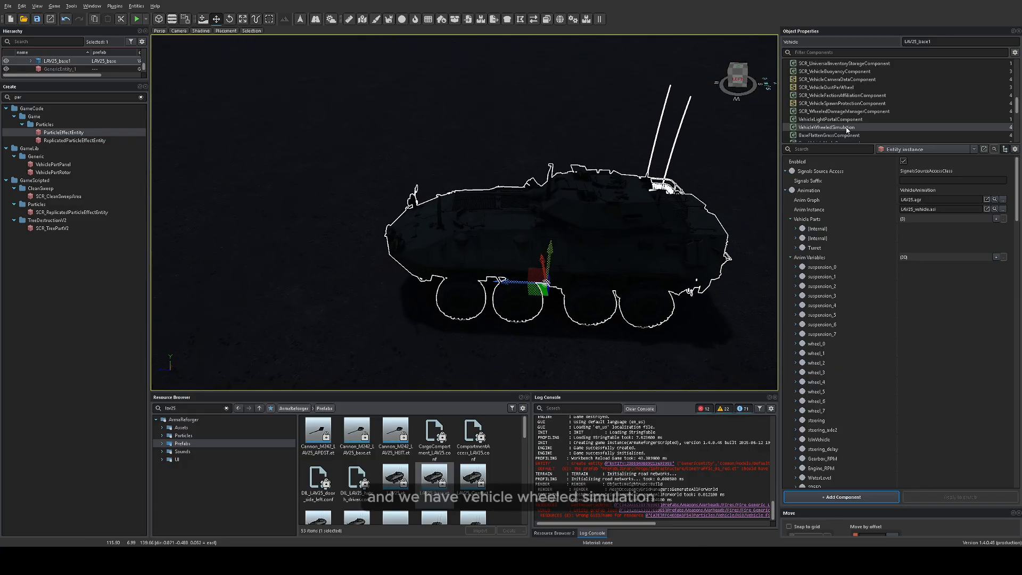
scroll(845, 129, "down", 1)
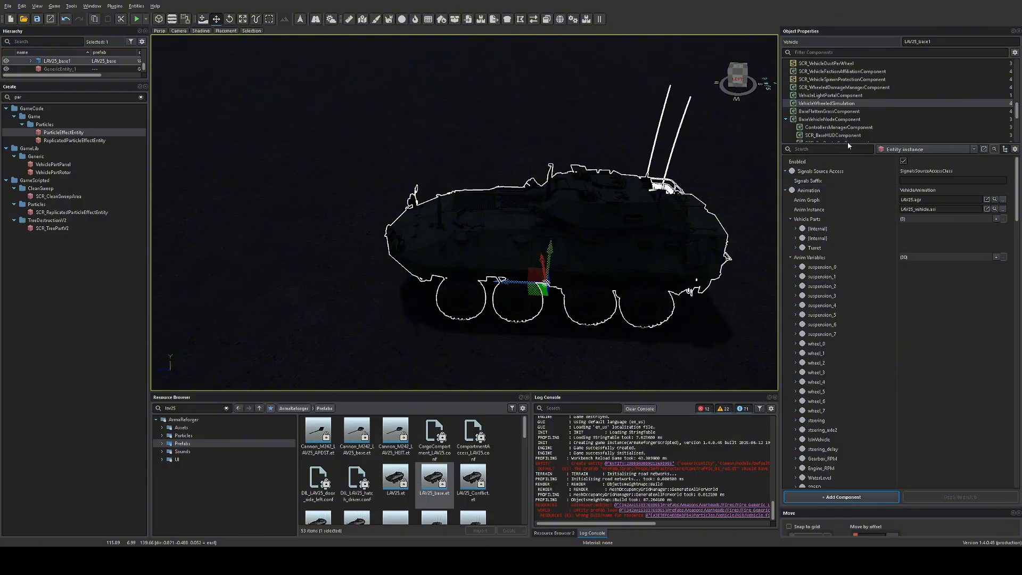
scroll(840, 362, "down", 6)
scroll(835, 319, "up", 4)
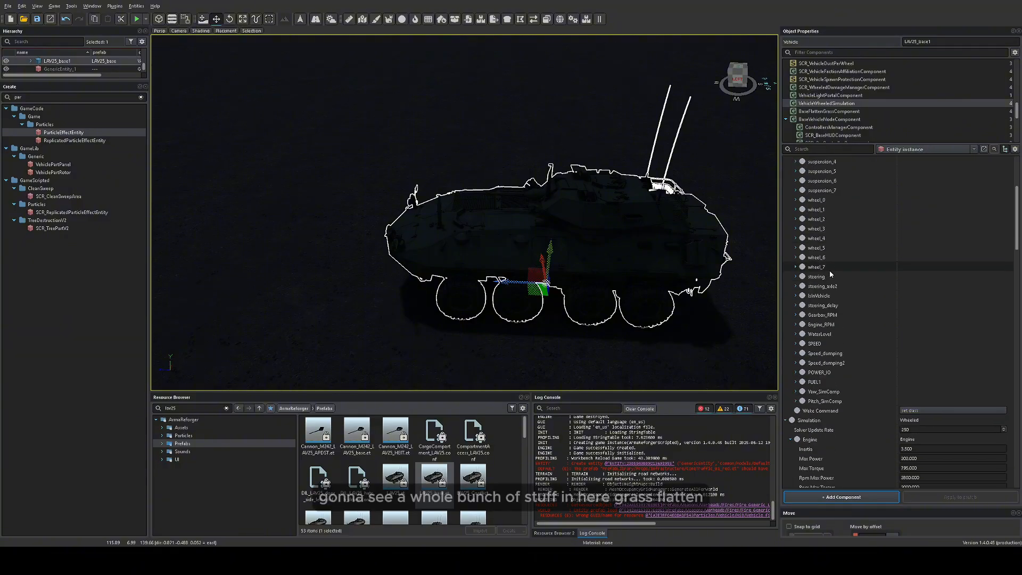
Examine the BaseFlattenGrassComponent's parameters, then enlarge the component list and review it from the Vehicle entry
left_click(825, 111)
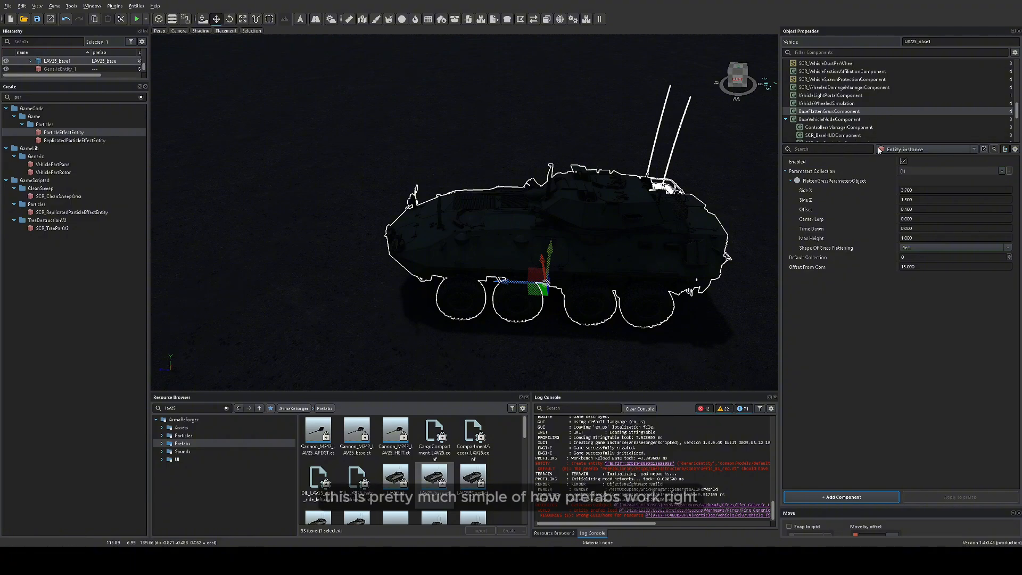
left_click_drag(882, 171, 881, 305)
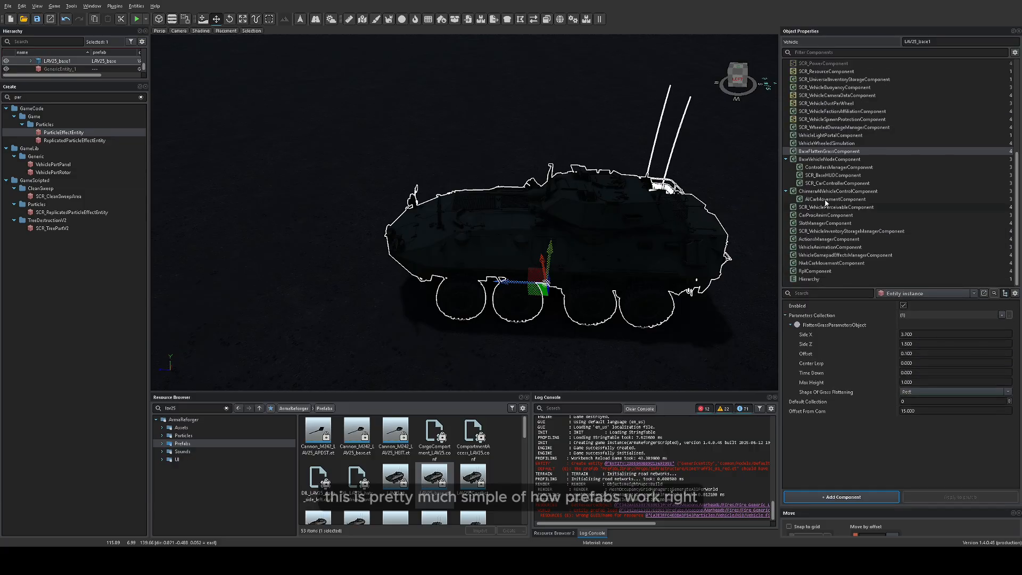
scroll(859, 174, "up", 6)
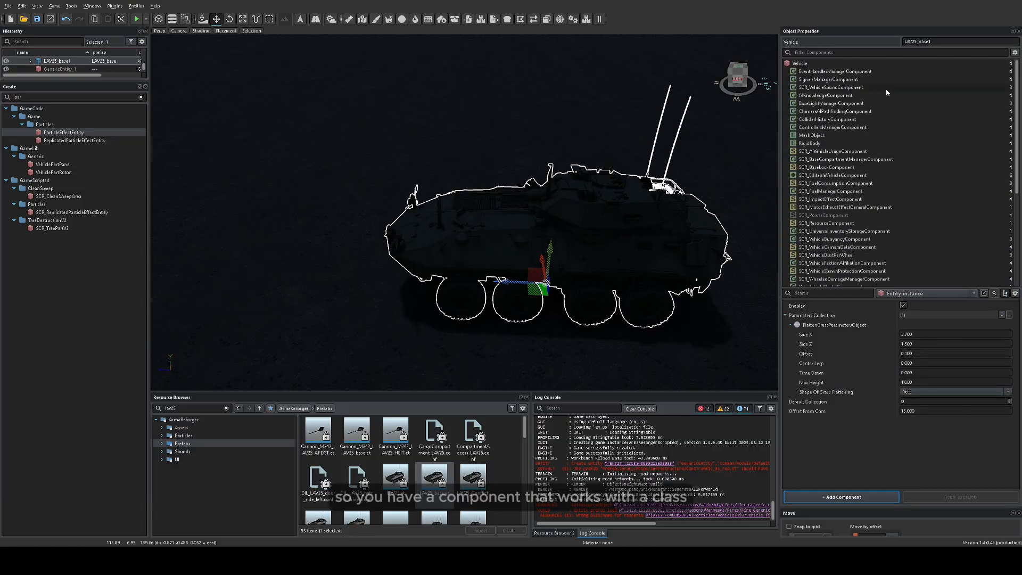
Review the Vehicle entry's transformation and flags, the EventHandlerManagerComponent's event handlers and the VehicleWheeledSimulation settings
left_click(805, 64)
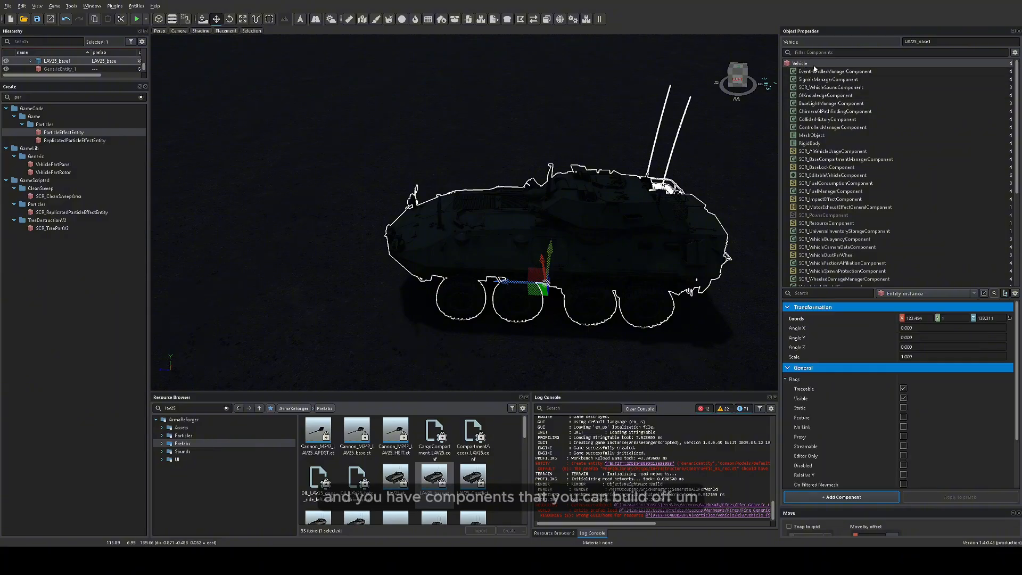
scroll(820, 206, "down", 3)
scroll(831, 213, "up", 3)
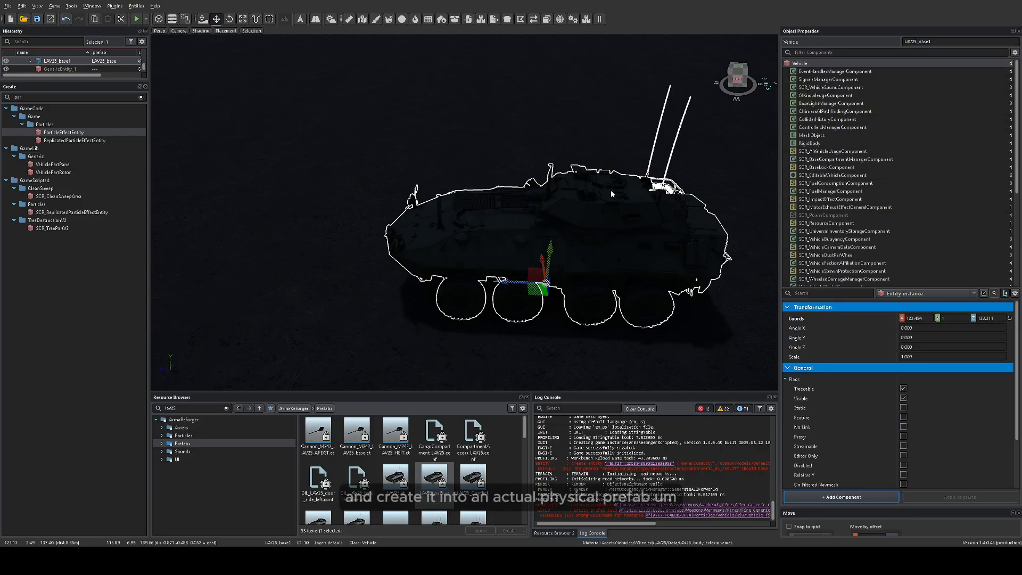
left_click(814, 73)
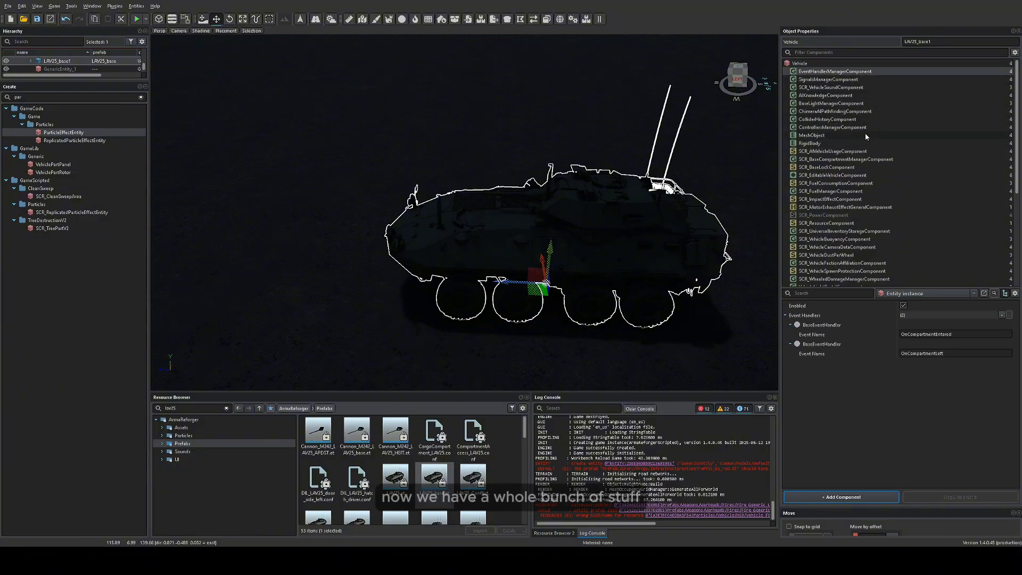
scroll(832, 131, "down", 6)
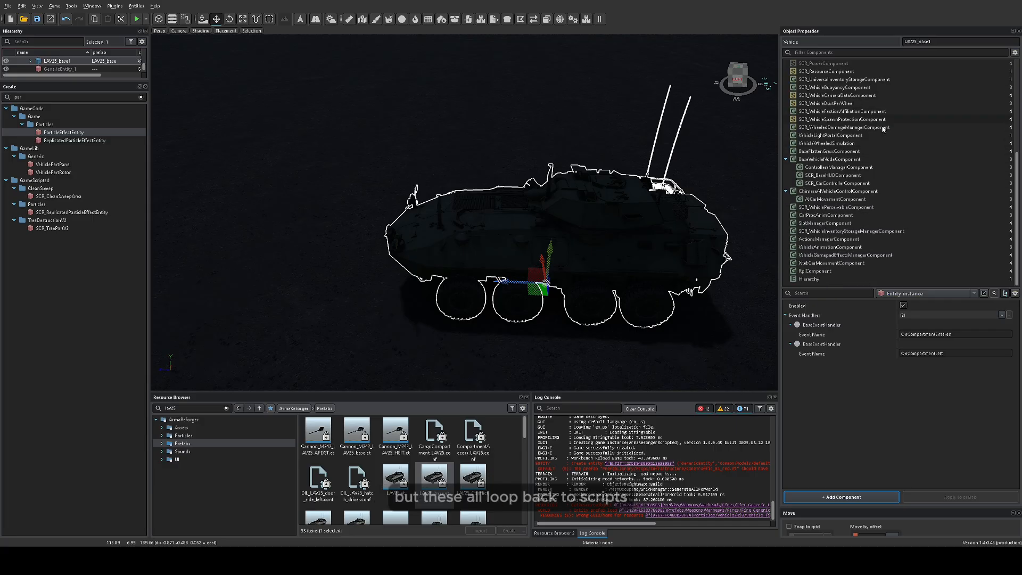
left_click(834, 144)
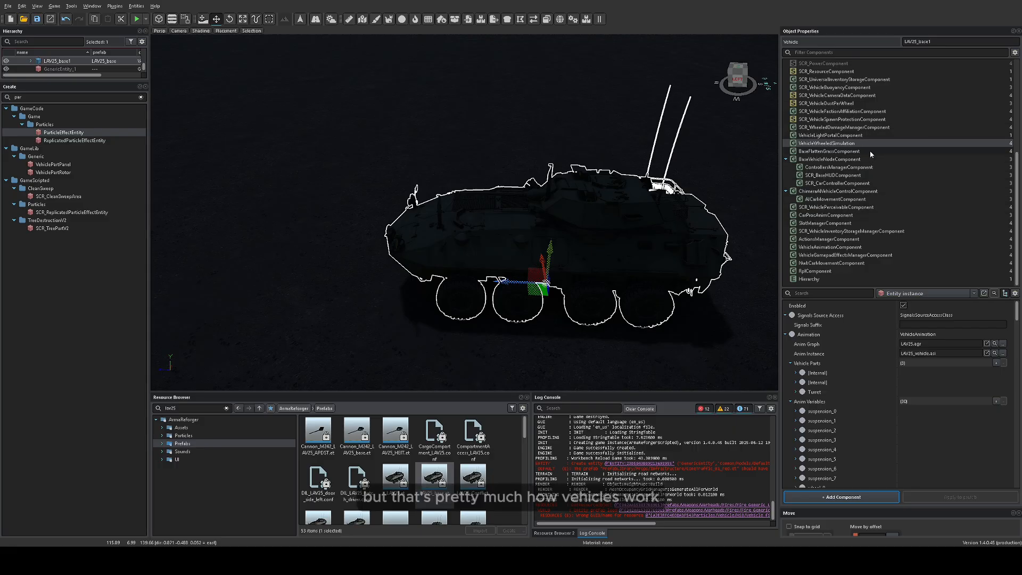
scroll(852, 165, "up", 6)
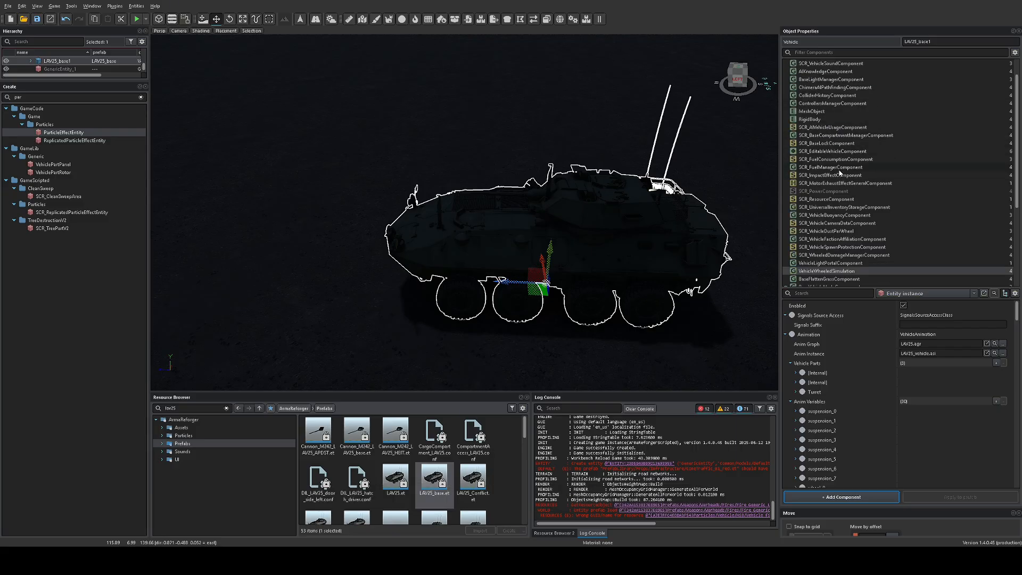
Filter the LAV25's components by INV and examine the two inventory storage components, enlarging the area that shows their attributes
scroll(847, 240, "down", 3)
scroll(840, 226, "down", 2)
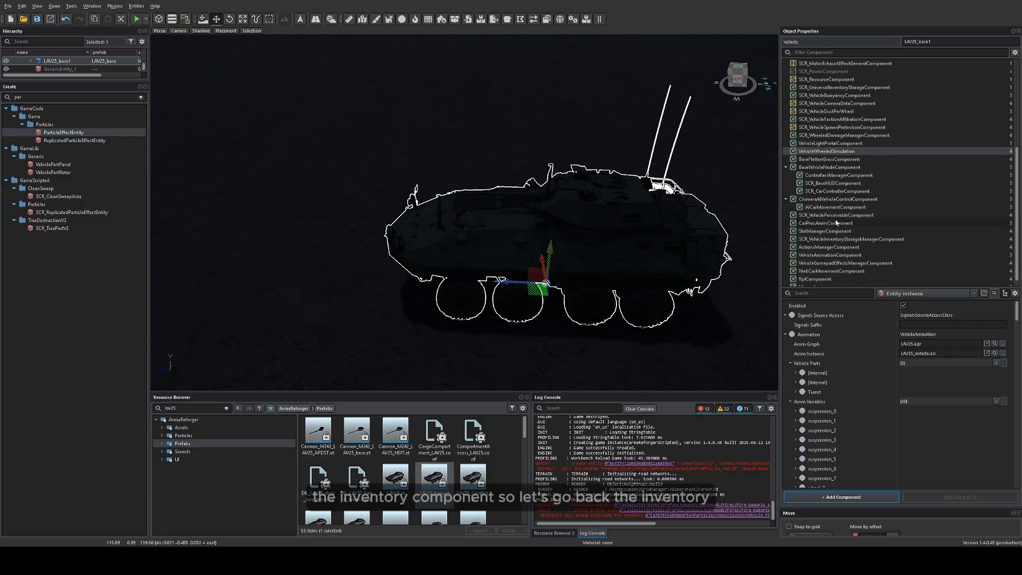
left_click(828, 53)
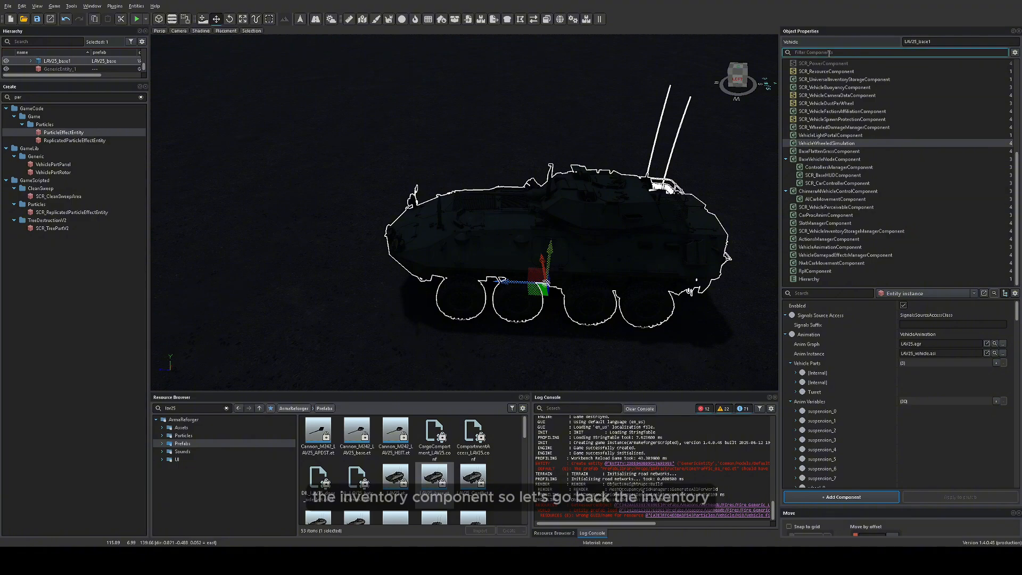
type("INV")
left_click(836, 73)
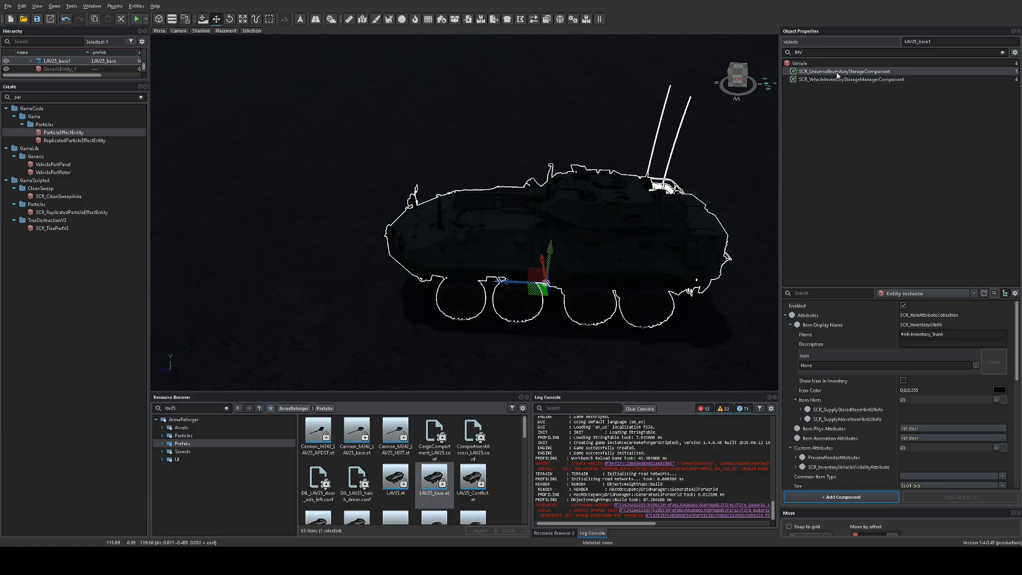
left_click(837, 79)
left_click(839, 71)
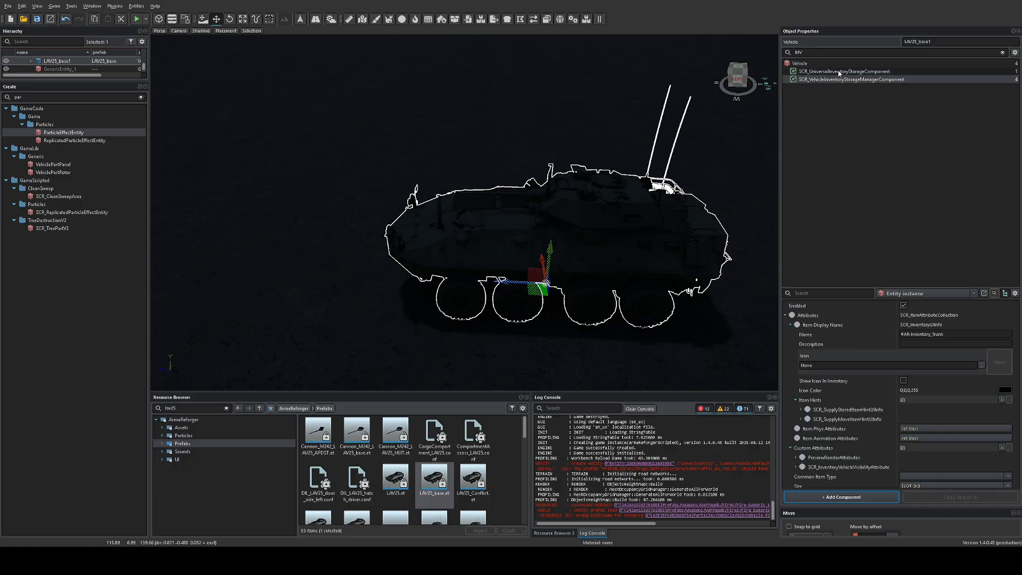
scroll(877, 306, "down", 3)
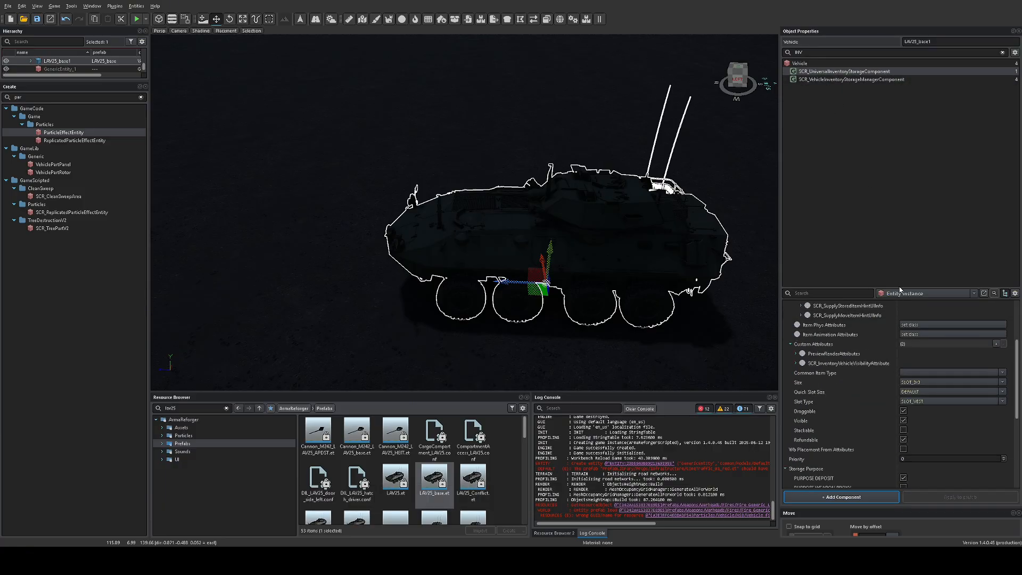
left_click_drag(899, 281, 899, 168)
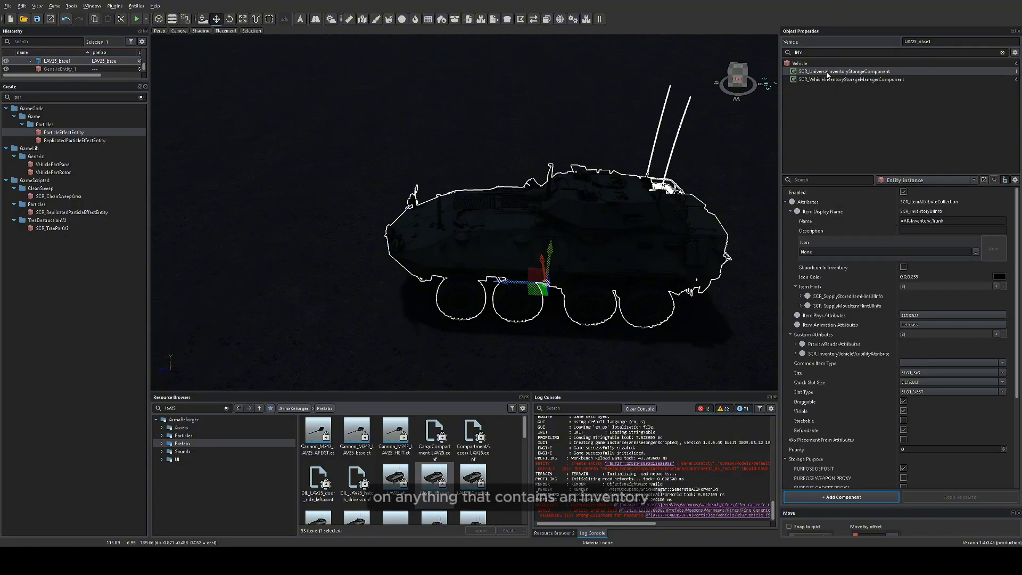
Clear the component filter and examine the SignalsManagerComponent, RplComponent and Hierarchy component of the LAV25
left_click(1002, 52)
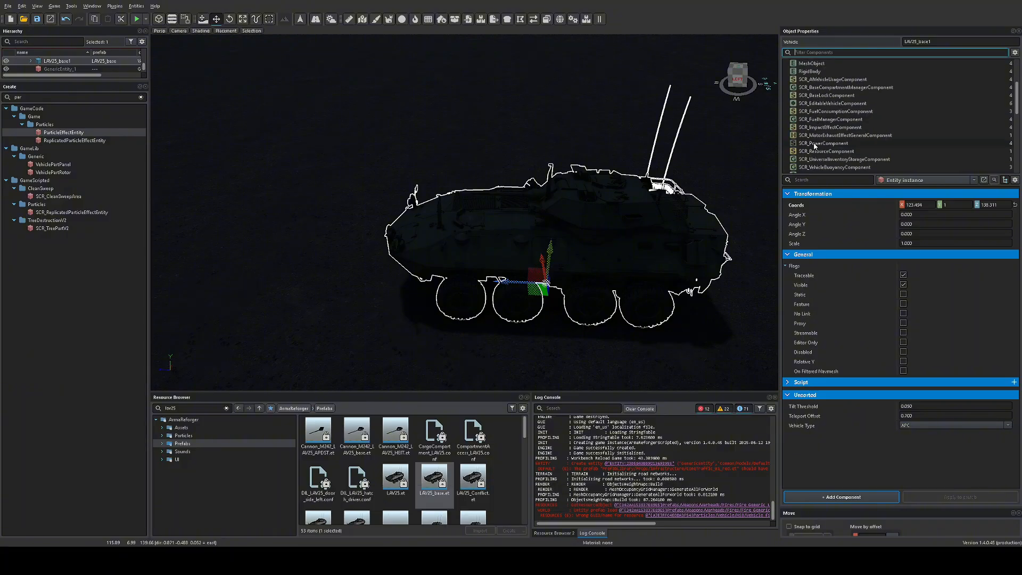
scroll(814, 146, "down", 5)
scroll(816, 138, "up", 5)
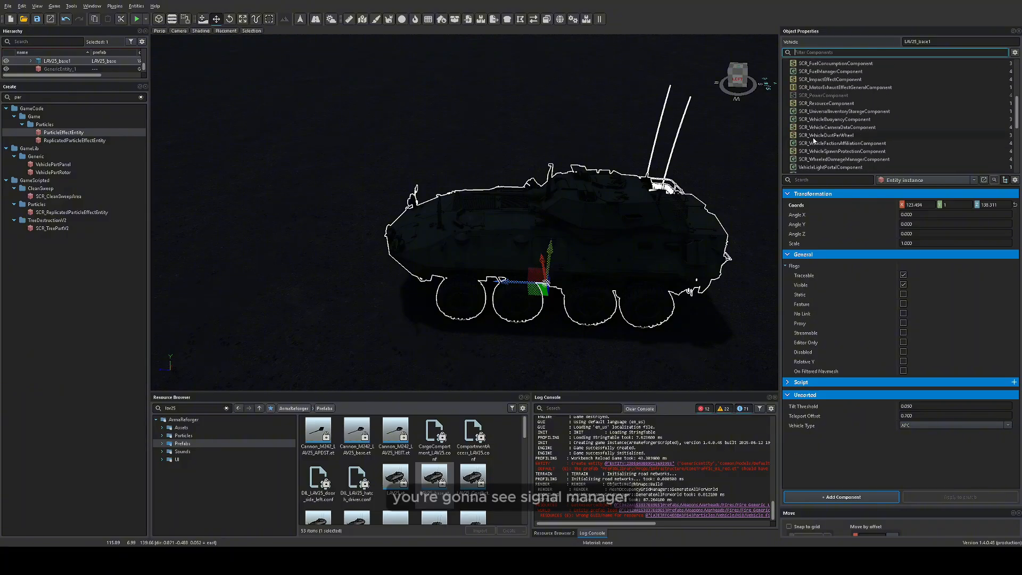
left_click(823, 80)
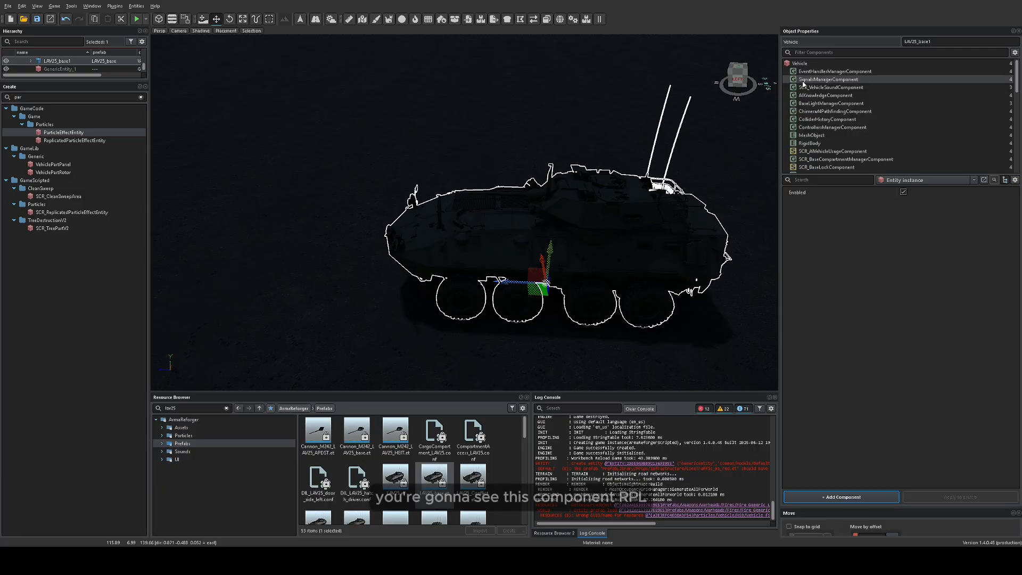
scroll(830, 94, "down", 5)
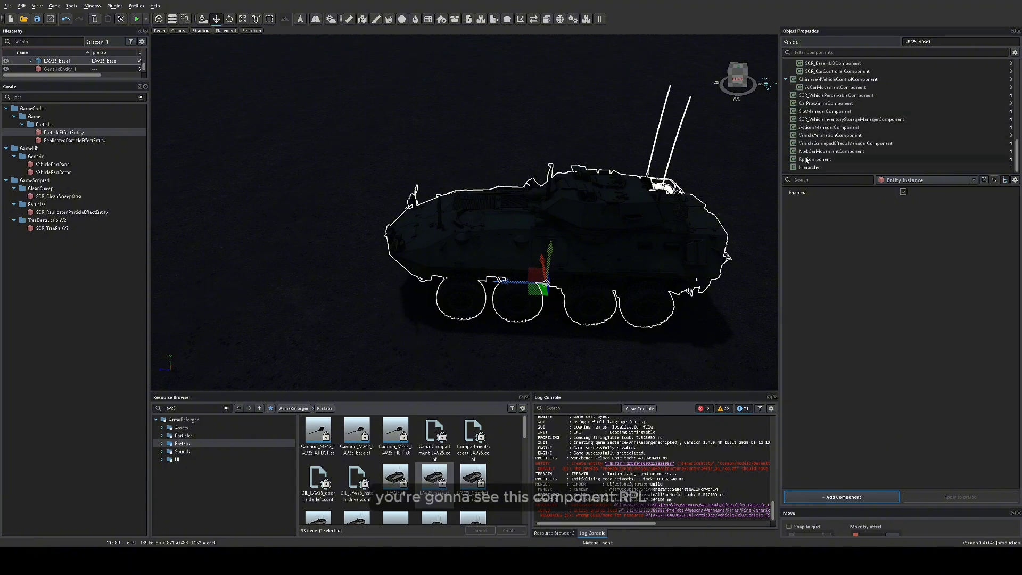
left_click(801, 160)
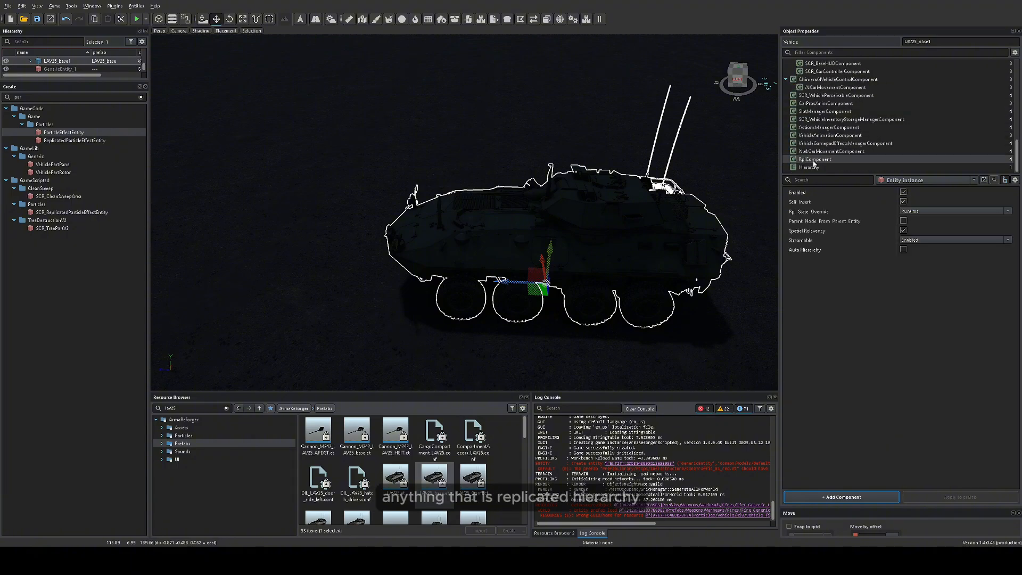
left_click(808, 168)
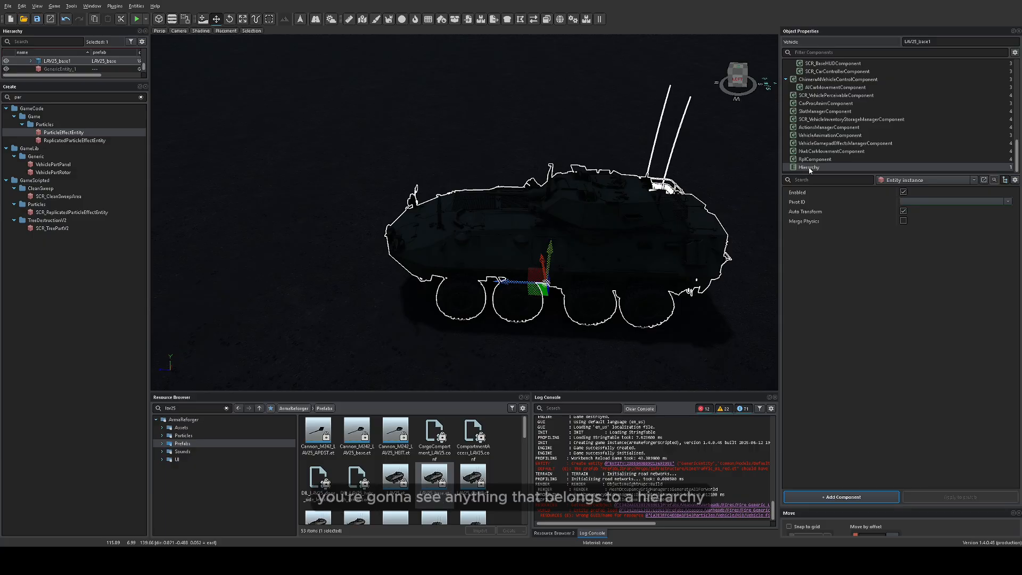
scroll(810, 155, "up", 8)
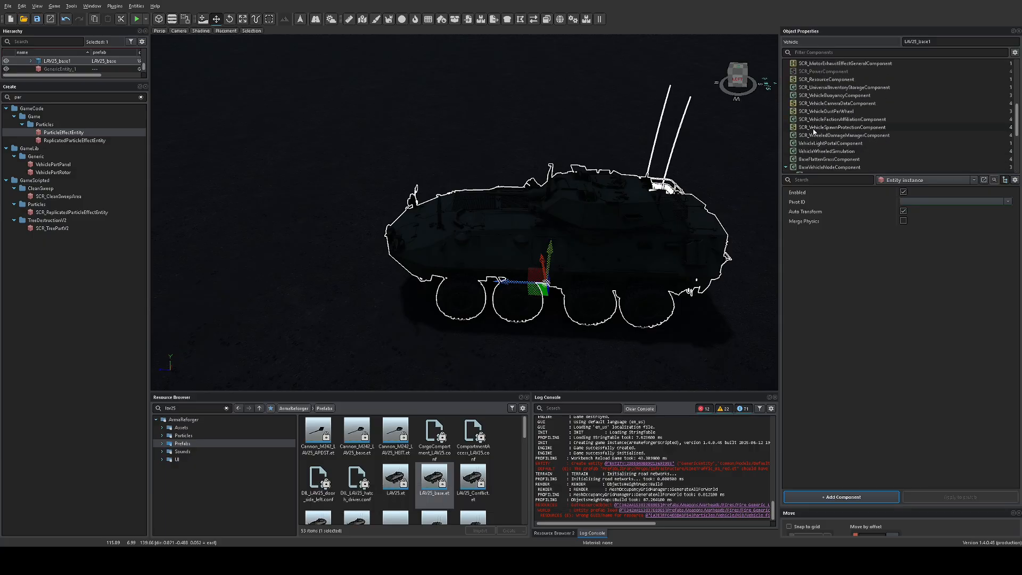
Examine the turret and wheel slots in the SlotManagerComponent and the action contexts in the ActionsManagerComponent
scroll(814, 132, "down", 8)
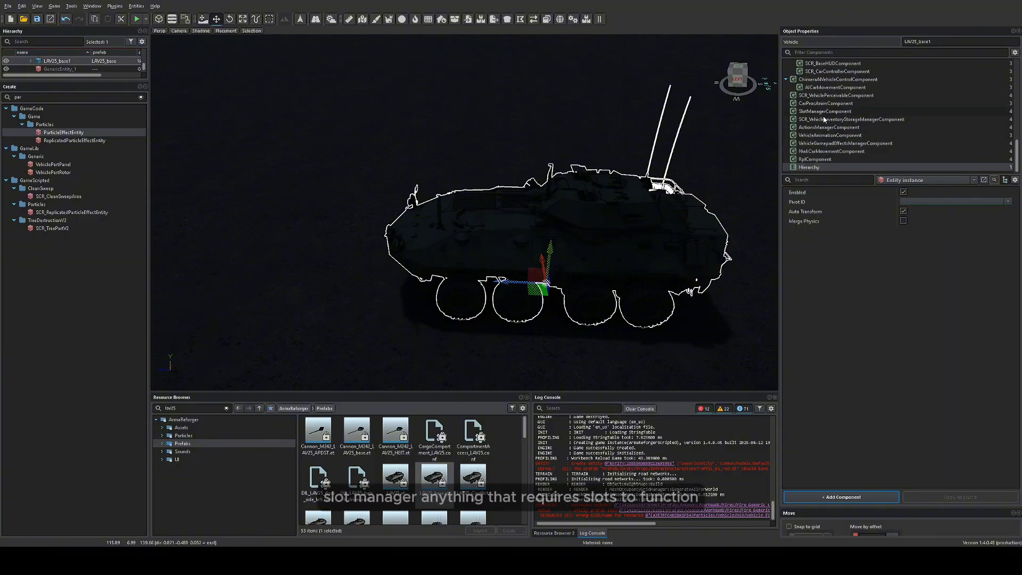
left_click(820, 112)
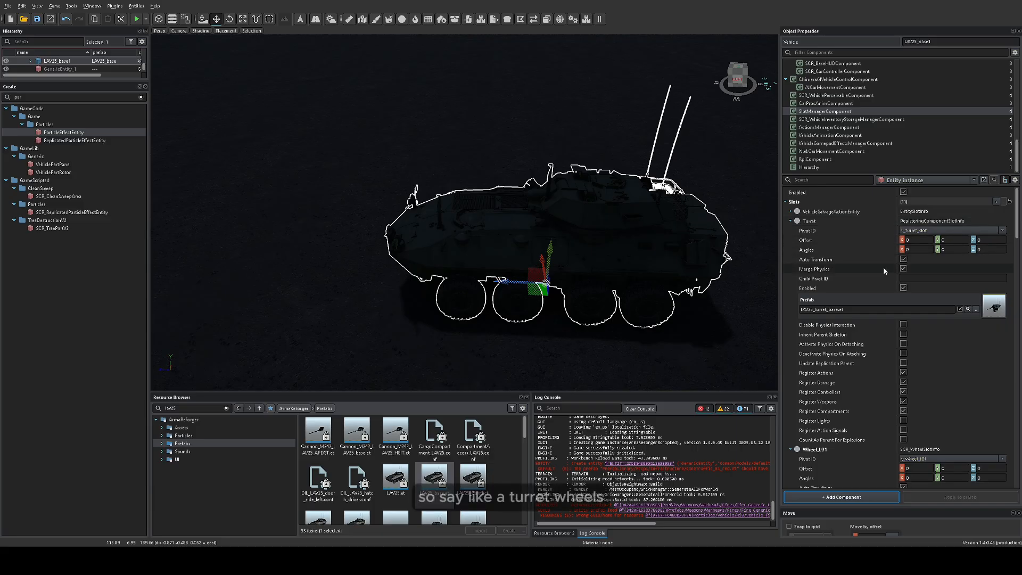
scroll(943, 308, "down", 5)
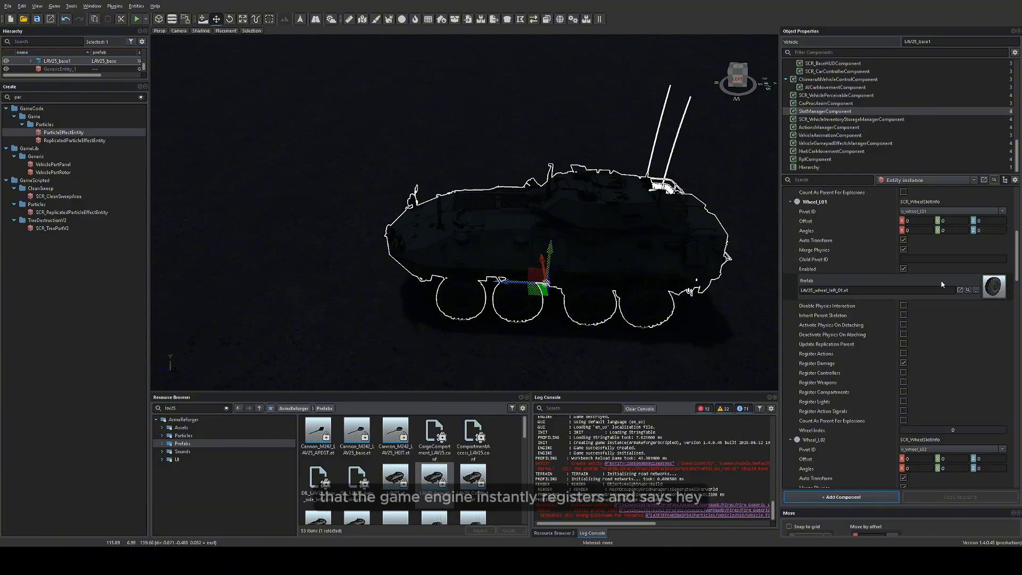
left_click(819, 128)
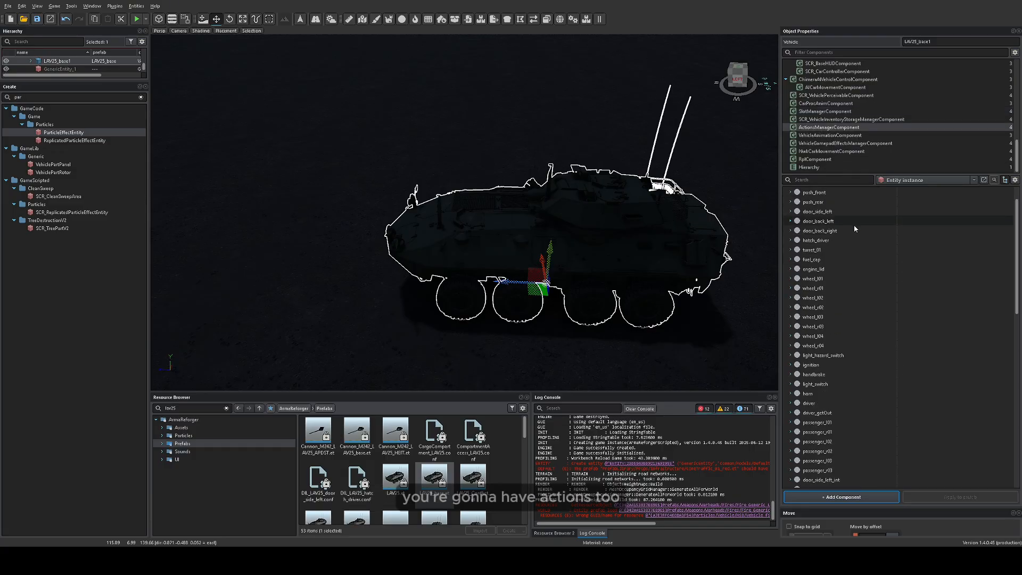
scroll(852, 226, "up", 1)
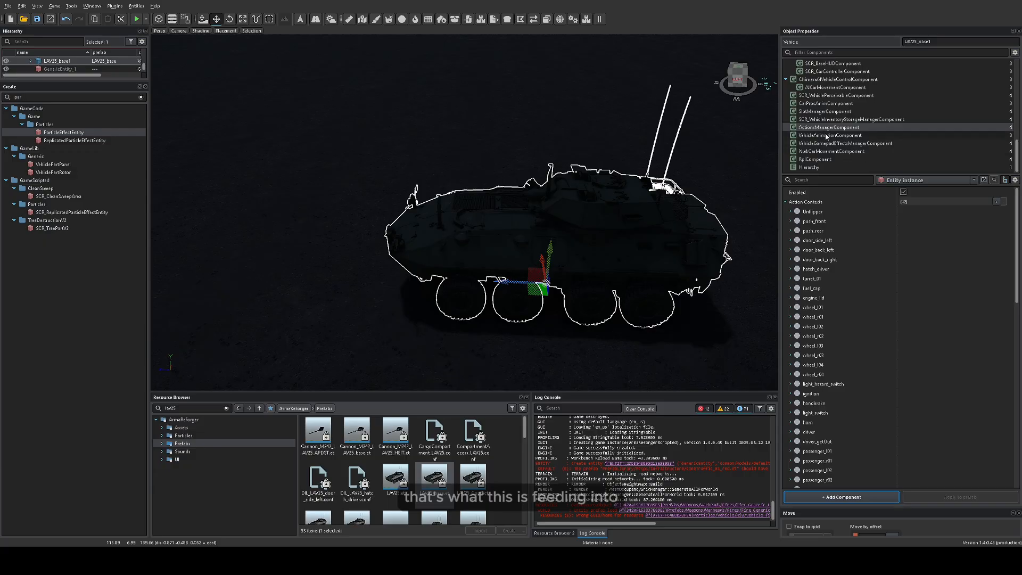
Check the RplComponent and NwkCarMovementComponent settings, enlarge the 3D view and review the LAV25's full component list once more
left_click(815, 160)
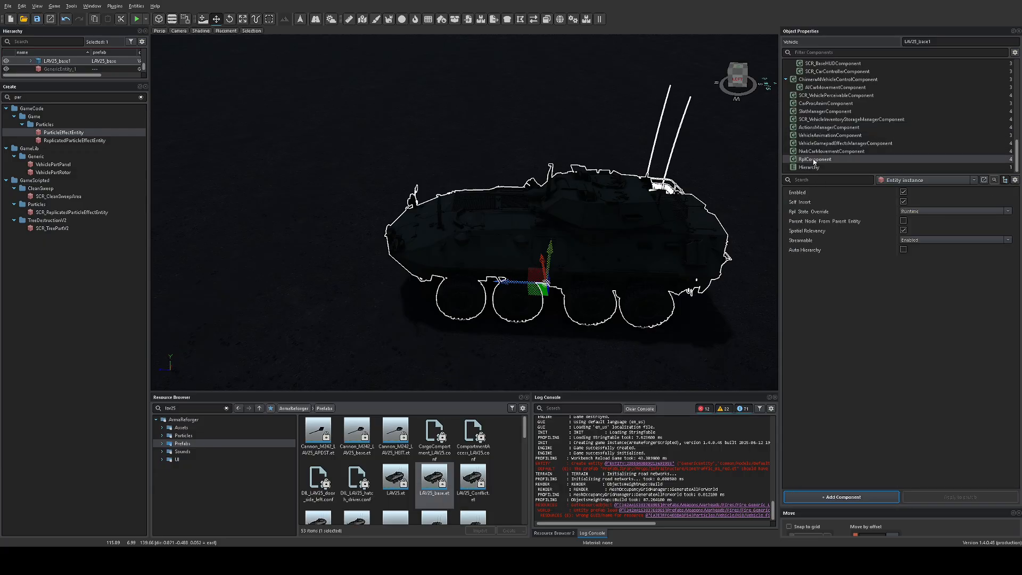
left_click(818, 151)
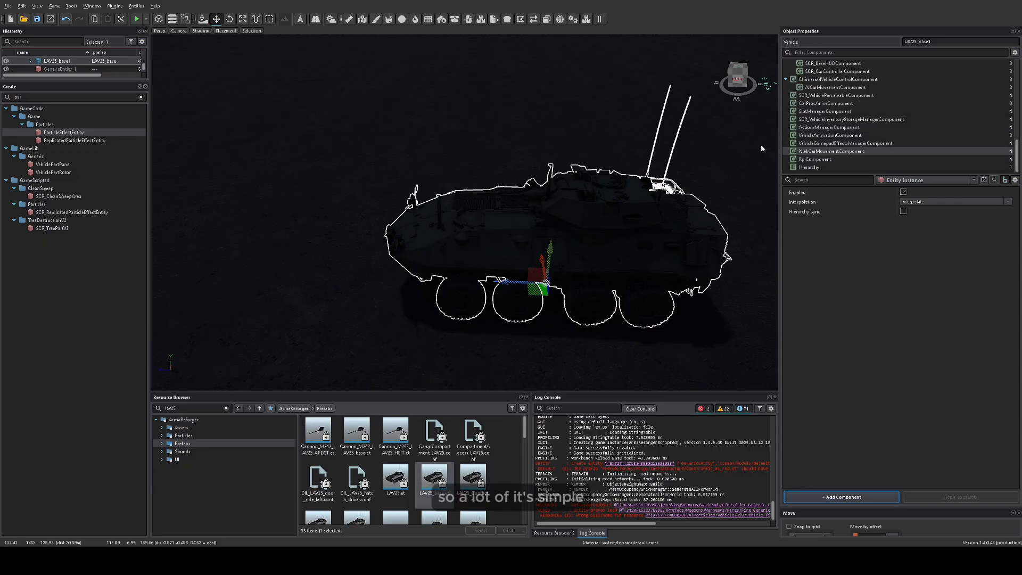
left_click_drag(779, 136, 897, 146)
scroll(896, 128, "up", 5)
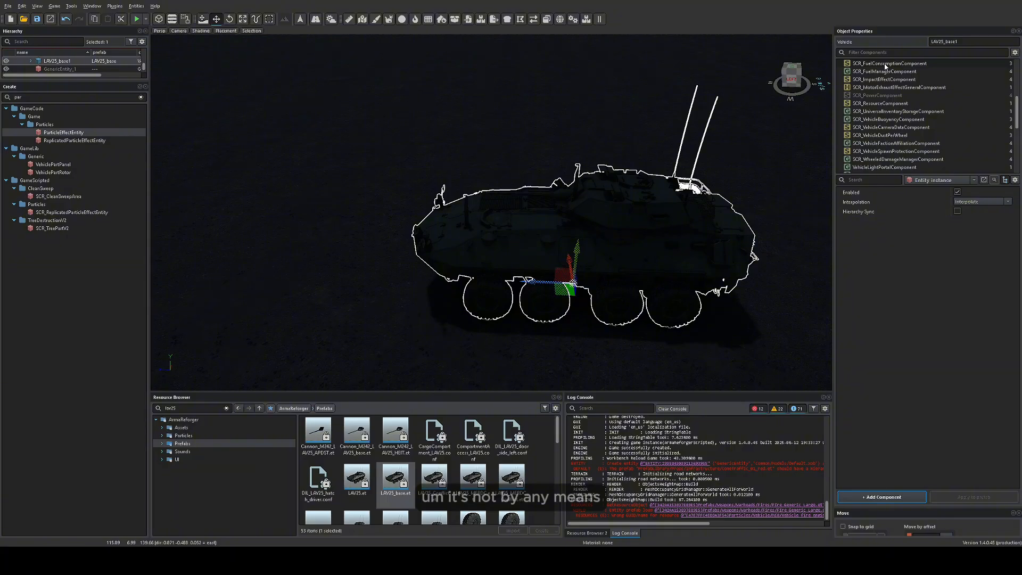
scroll(915, 128, "up", 2)
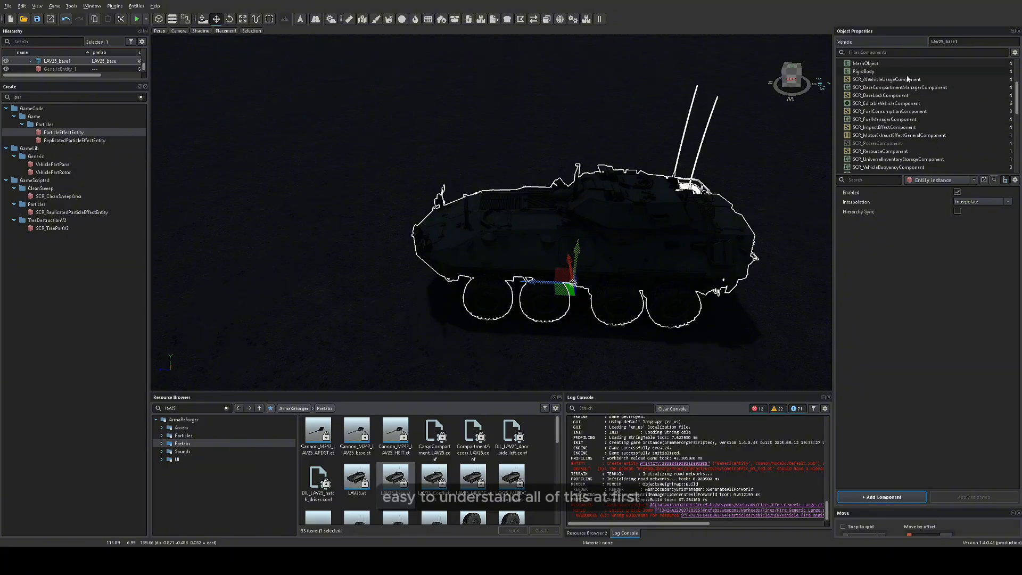
scroll(916, 94, "up", 2)
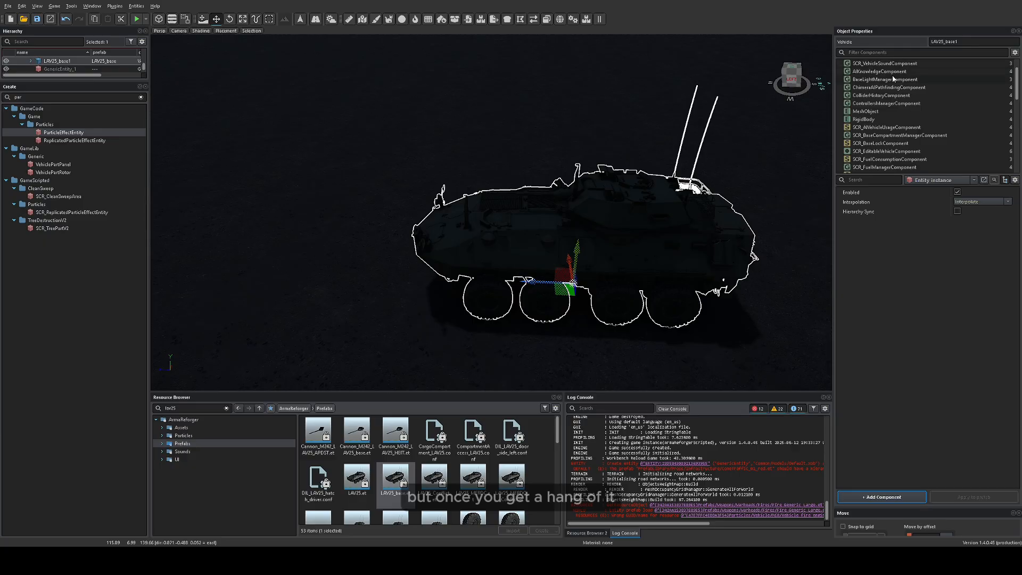
scroll(888, 87, "up", 1)
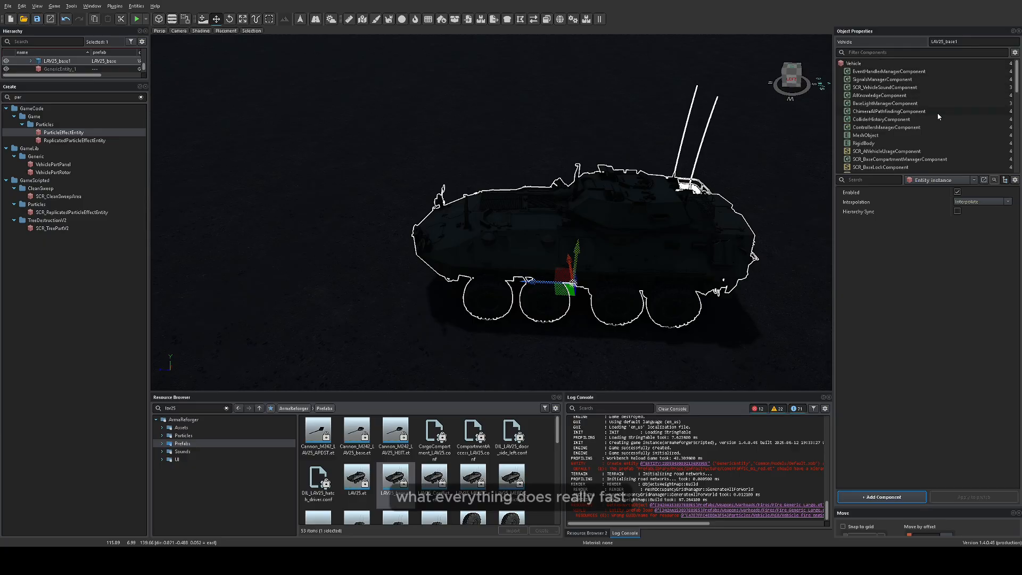
scroll(899, 106, "down", 6)
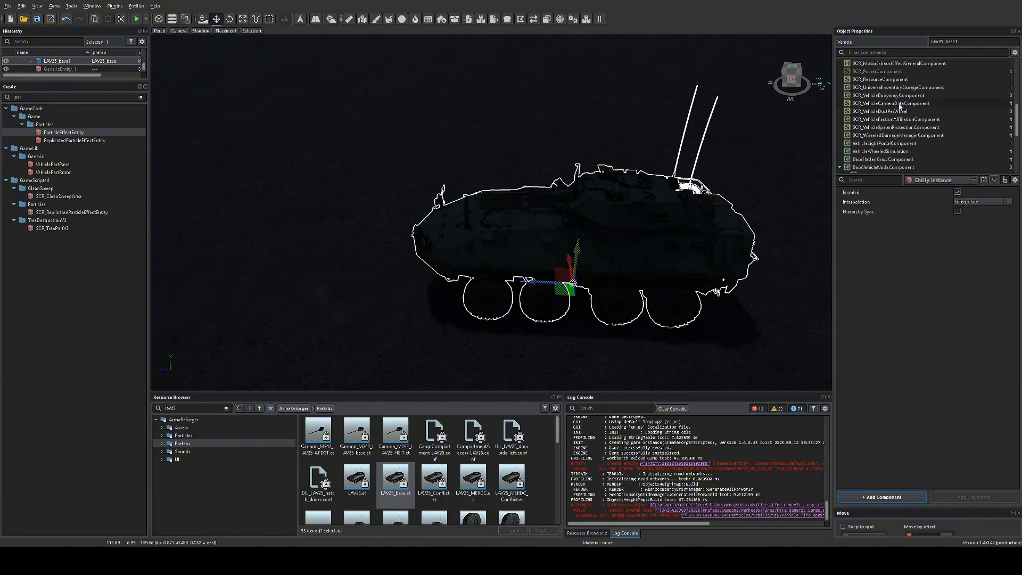
scroll(899, 107, "down", 3)
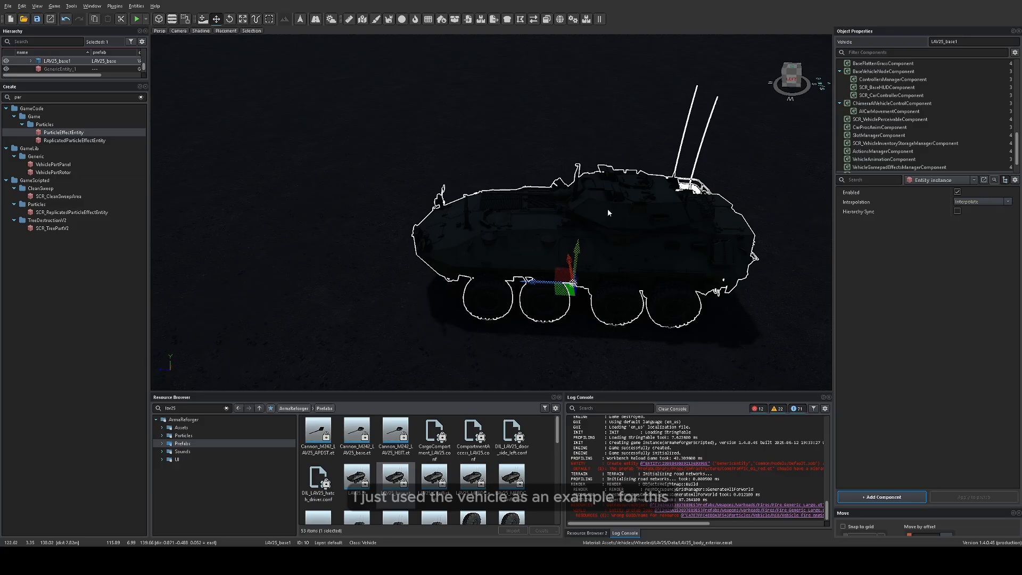
Search the prefabs for HELME, place Helmet_DH132A_01.et in front of the LAV25 and open its InventoryItemComponent
left_click(226, 408)
type("HELME")
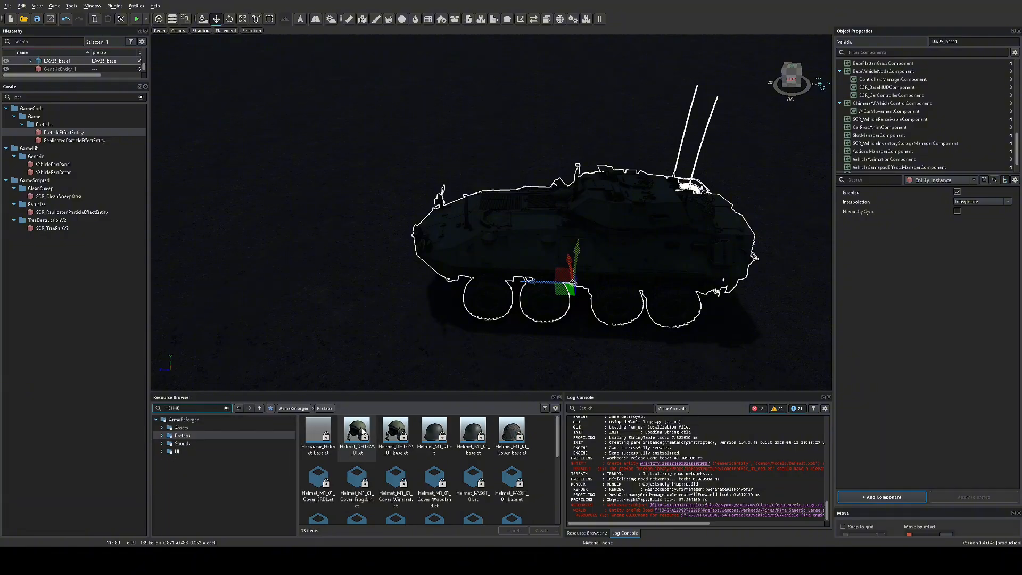
left_click_drag(357, 431, 383, 245)
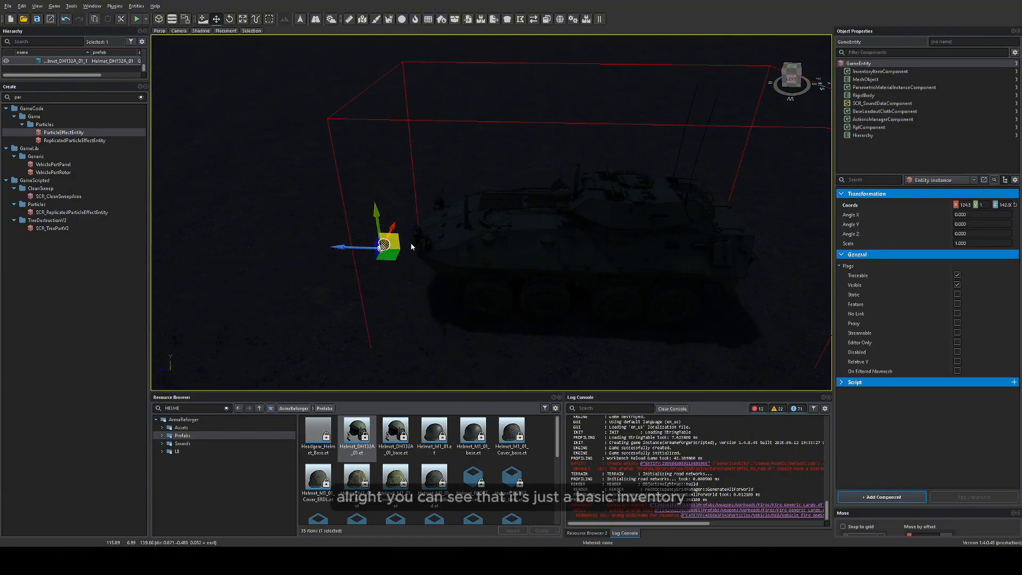
left_click(879, 73)
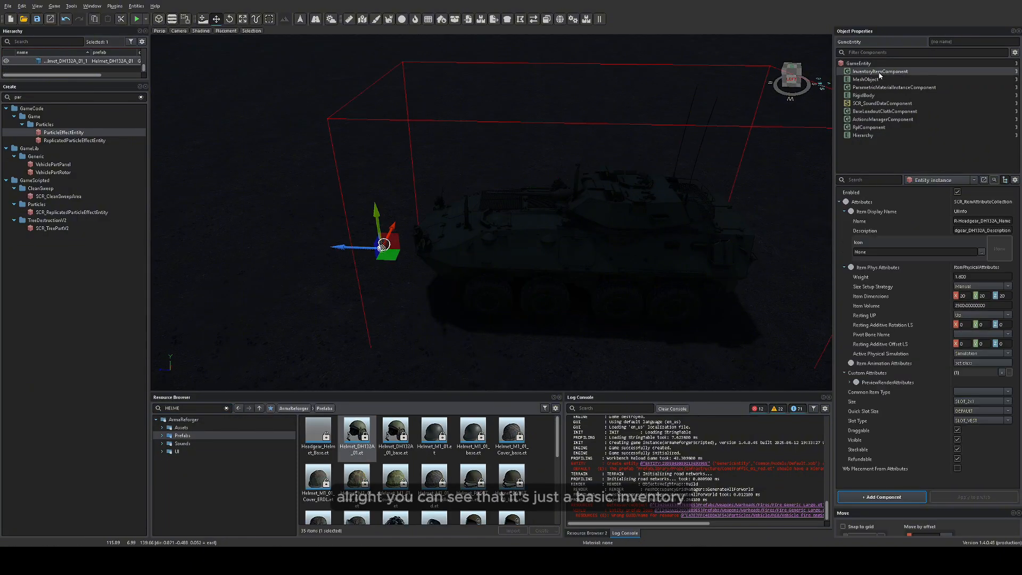
Examine the helmet's MeshObject, ParametricMaterialInstanceComponent and the full list of RigidBody settings
left_click(874, 79)
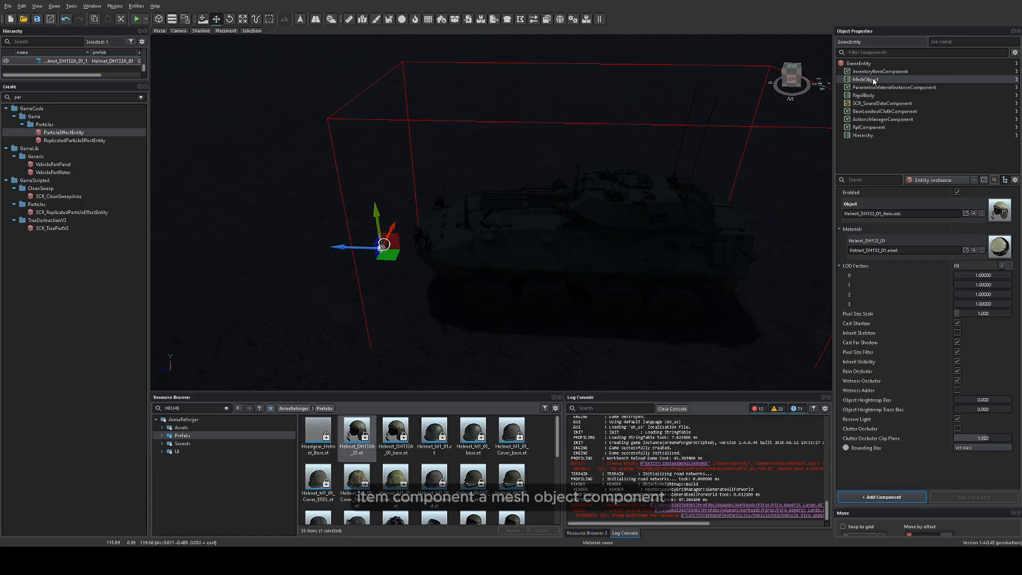
left_click(874, 88)
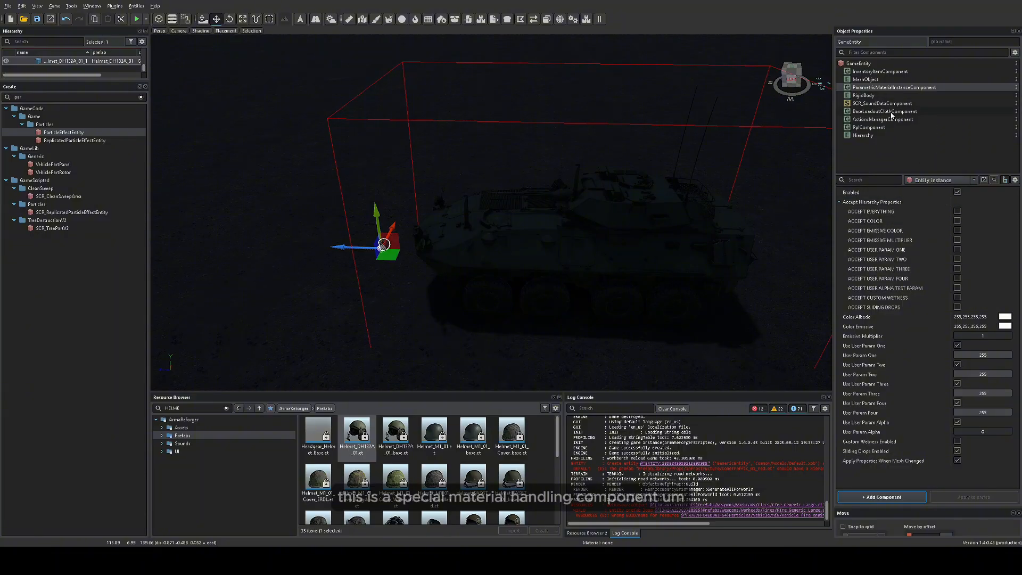
left_click(886, 96)
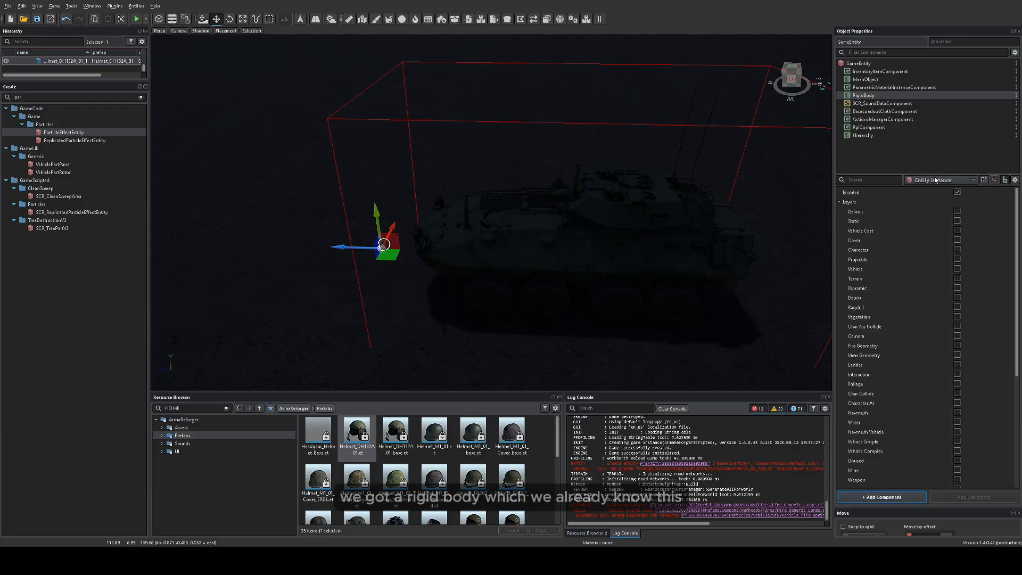
scroll(937, 250, "down", 6)
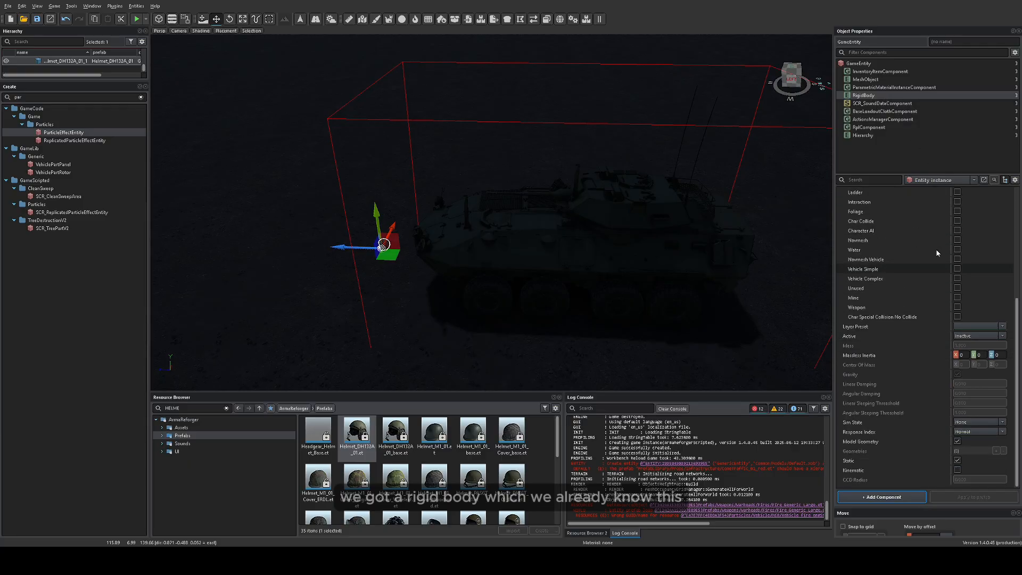
Examine the audio source configuration in the helmet's SCR_SoundDataComponent and the area type in its BaseLoadoutClothComponent
left_click(883, 103)
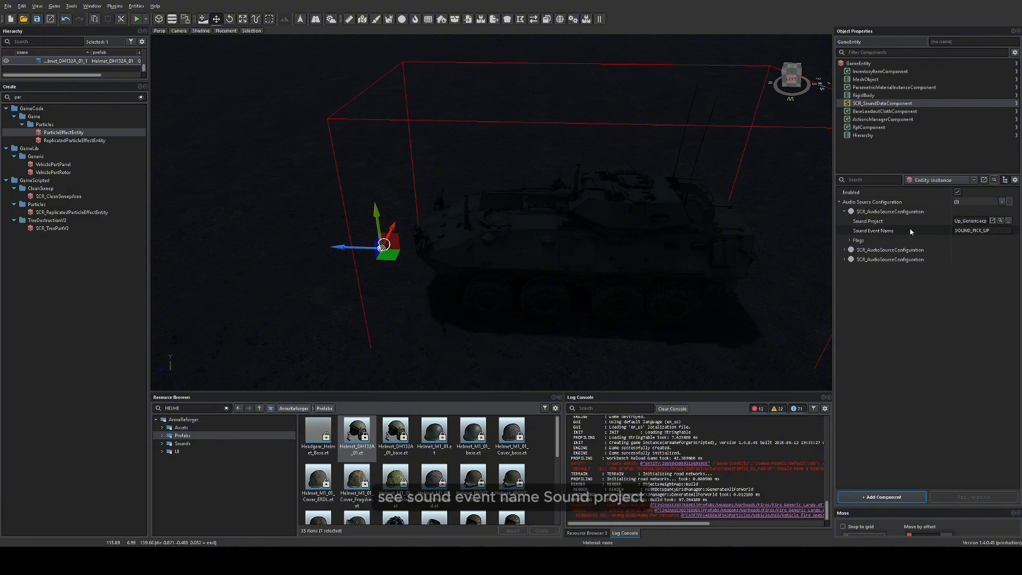
left_click(898, 112)
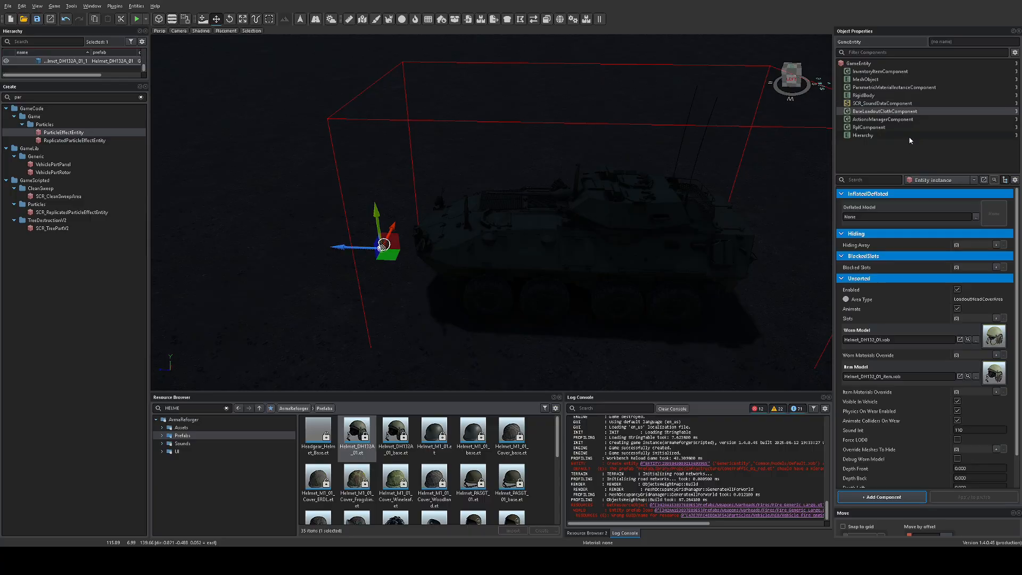
left_click(873, 104)
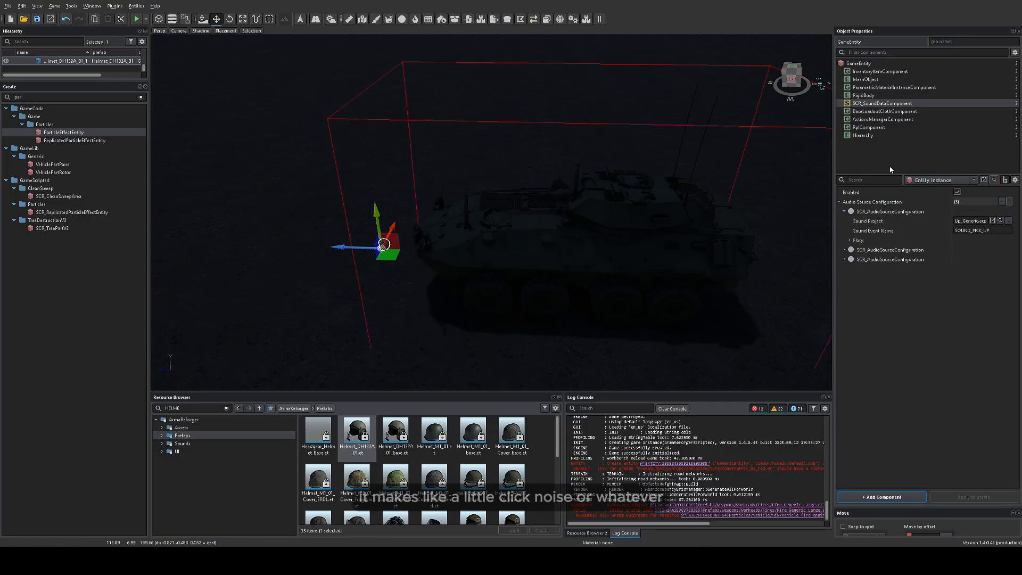
left_click(881, 112)
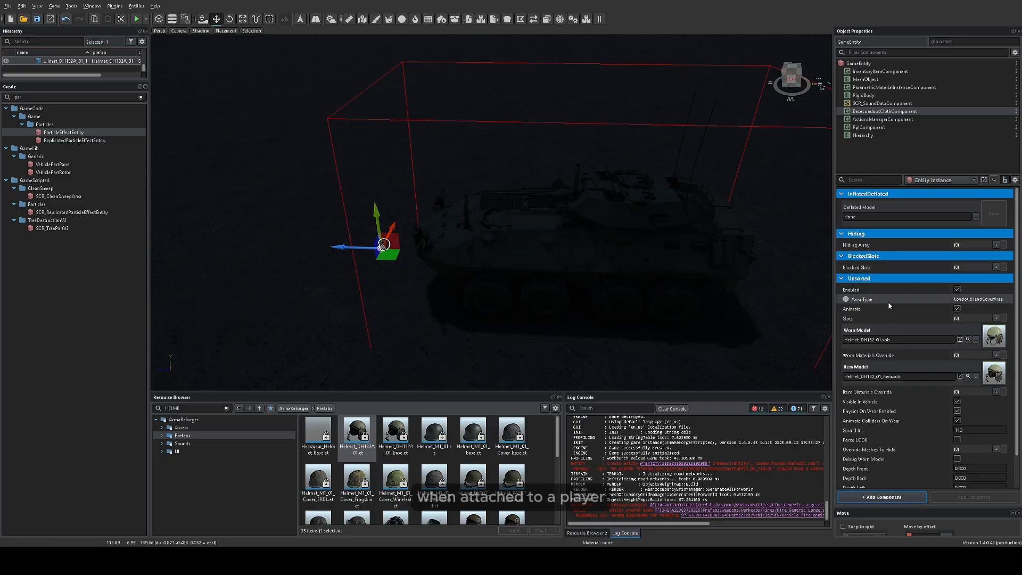
Run the world in play mode, examine the equipment slots in the character's inventory and return to the editor
key("F5")
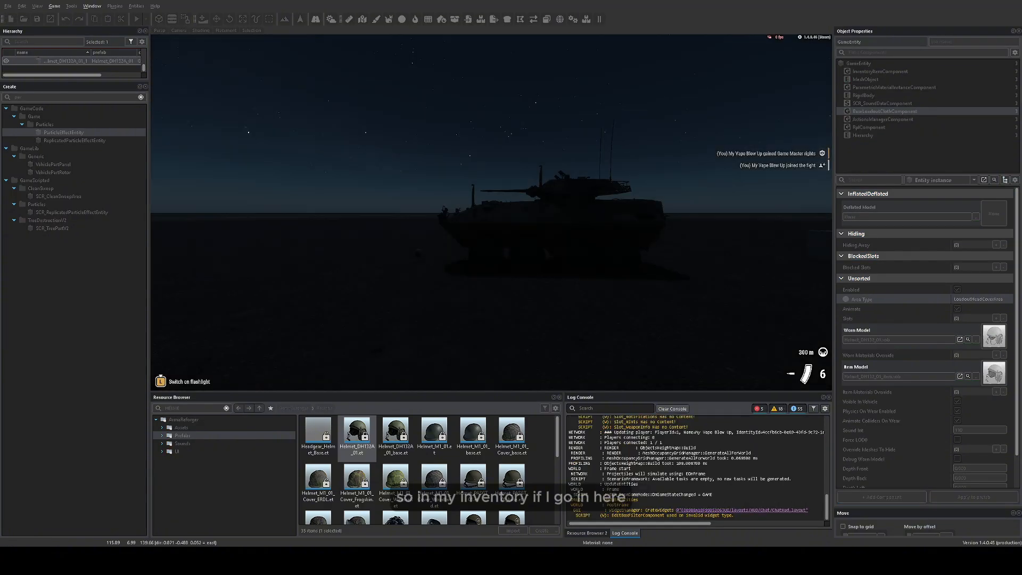
key("i")
mouse_move(586, 84)
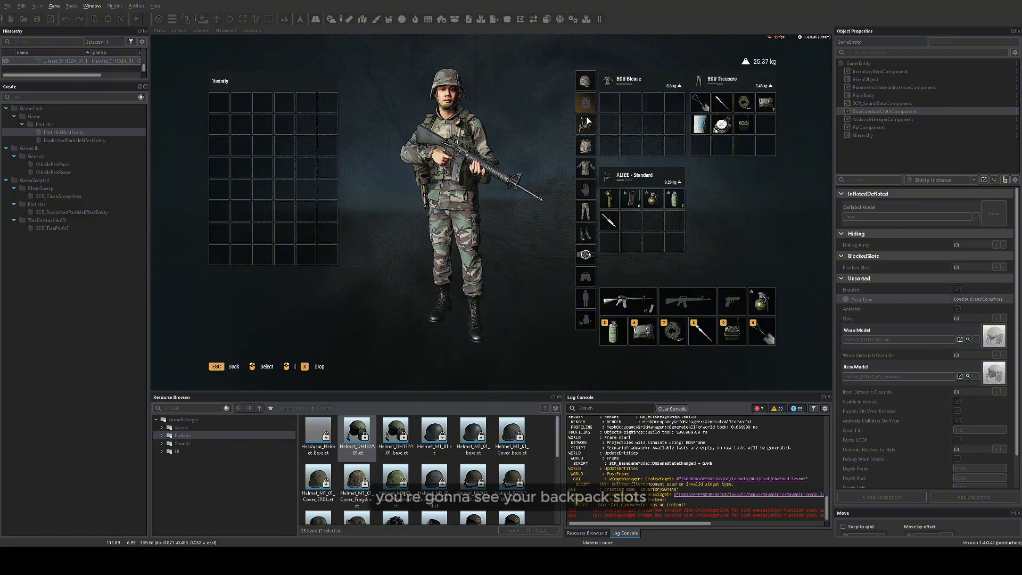
key("Escape")
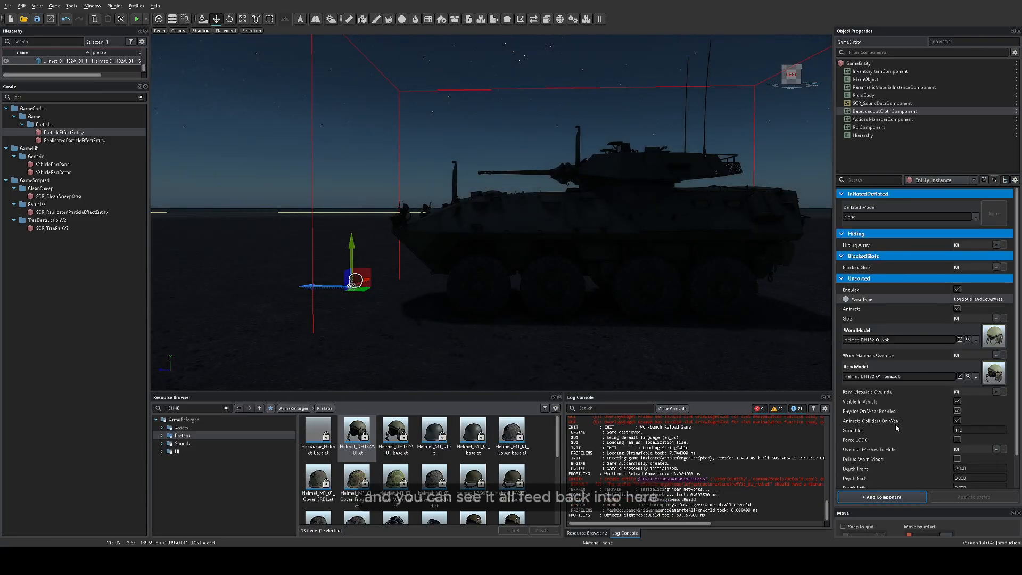
Add a Glass_generic material as a Worn Materials Override in the BaseLoadoutClothComponent of the helmet
scroll(958, 349, "down", 2)
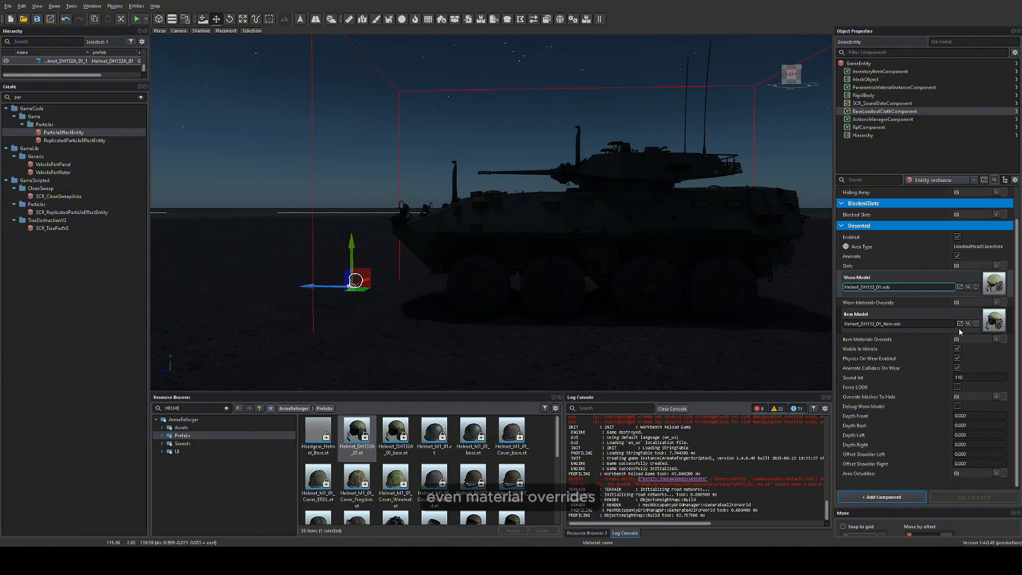
key("w")
right_click_drag(628, 289, 669, 297)
key("a")
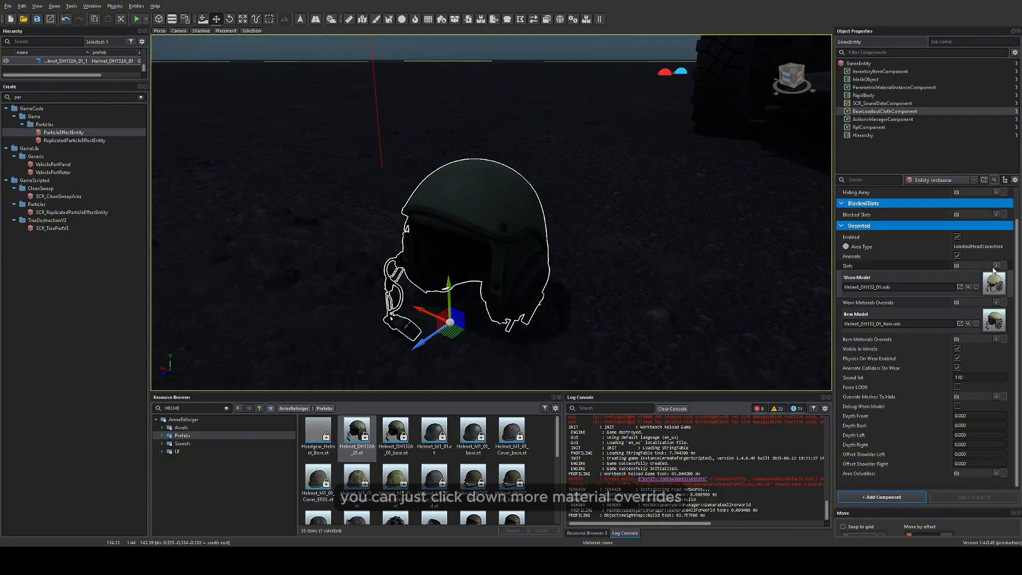
left_click(995, 302)
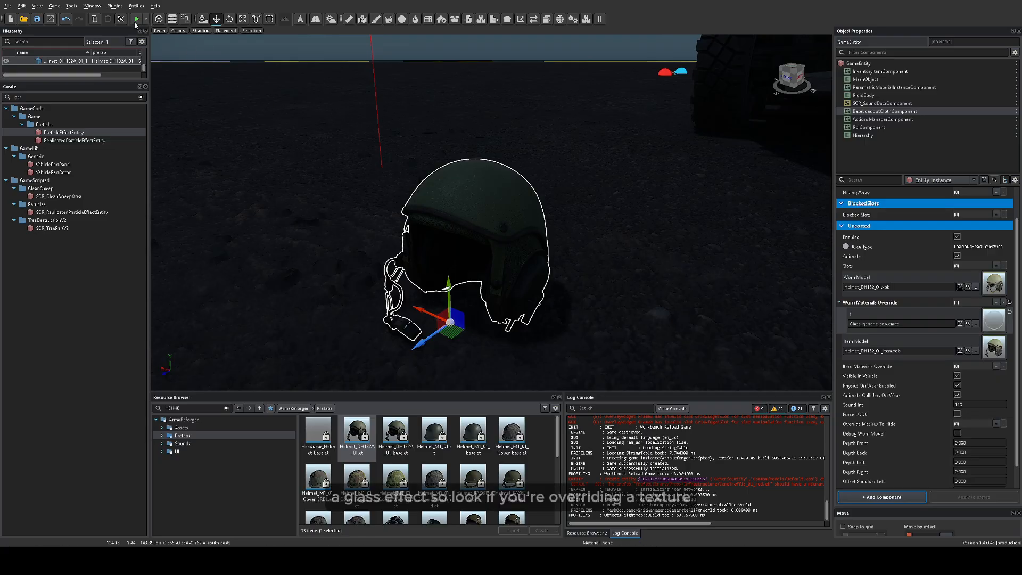
Play-test the helmet by swapping it for the worn PASGT Helmet, view it in third person and return to the editor
key("F5")
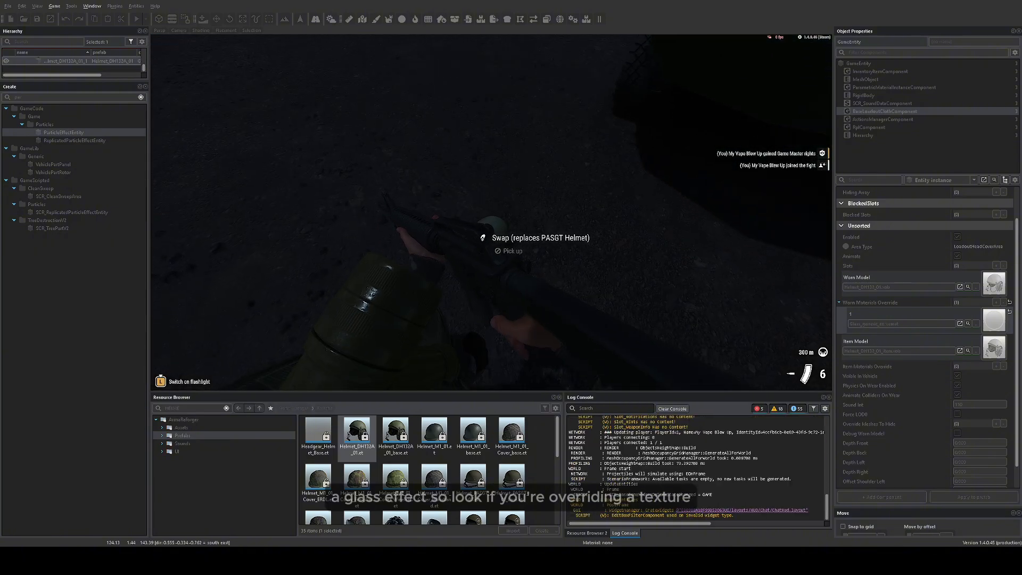
key("f")
key("v")
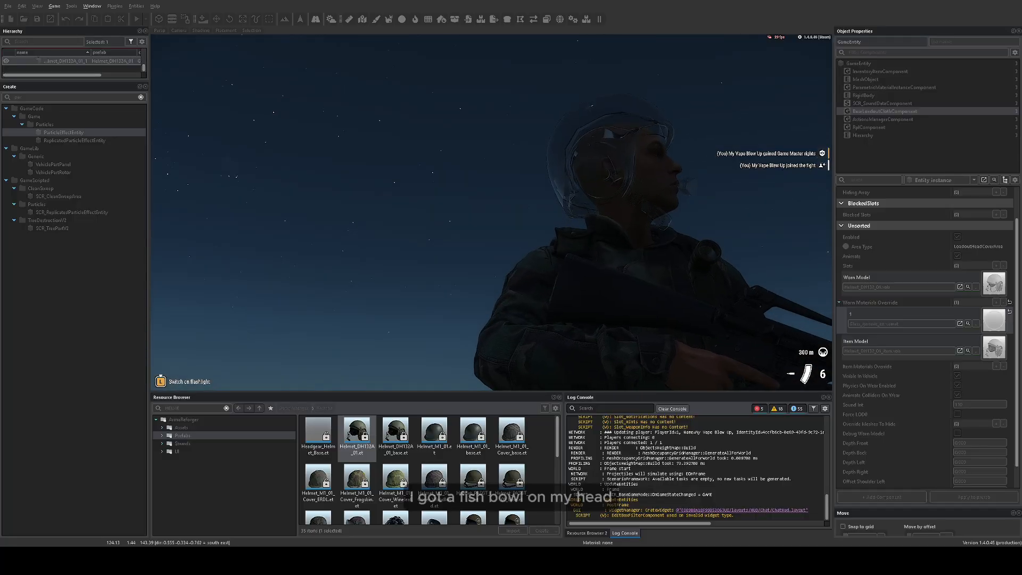
key("Escape")
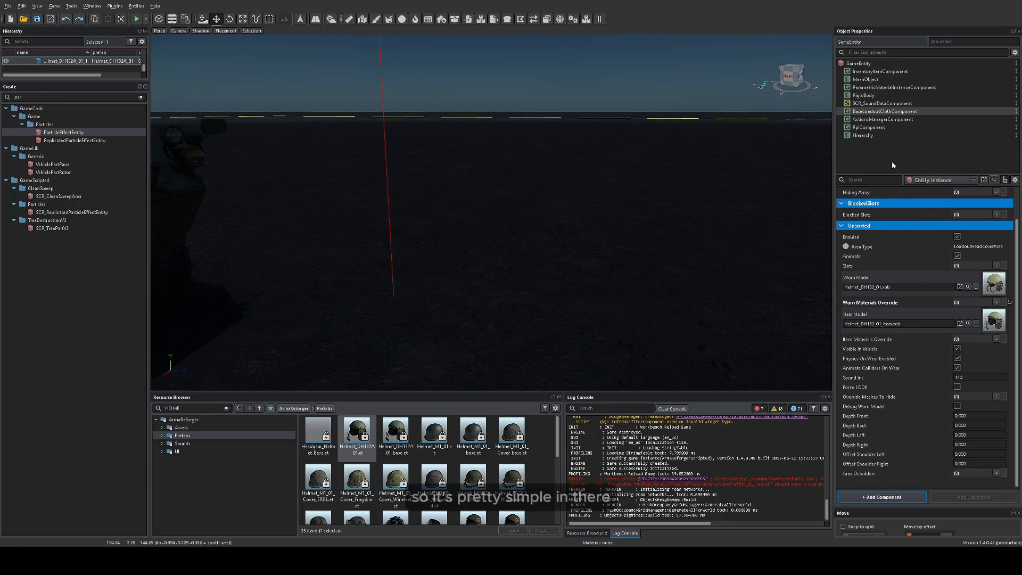
Examine the helmet's ActionsManagerComponent, RplComponent and Hierarchy component, ending with the root GameEntity properties
left_click(874, 120)
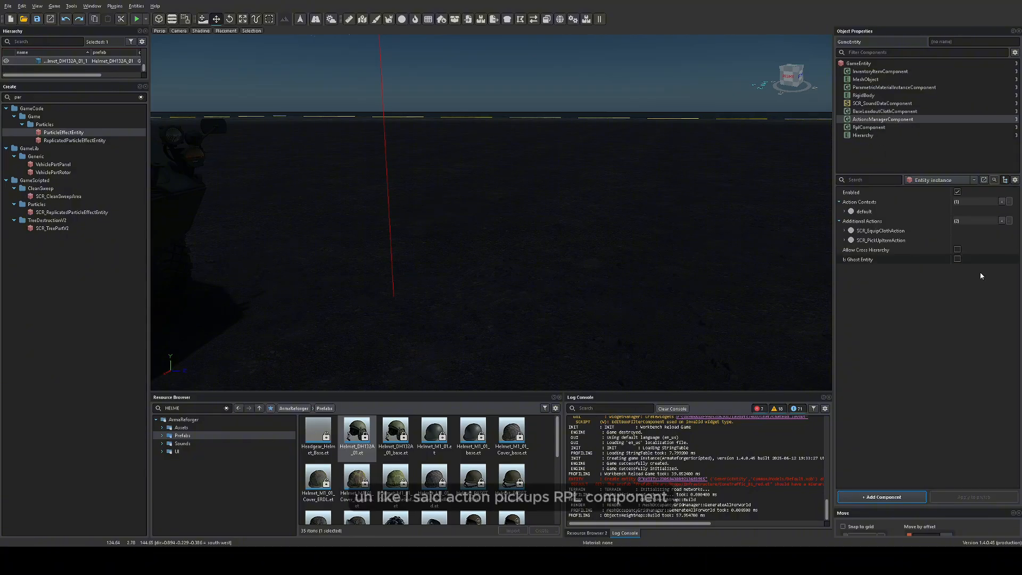
left_click(871, 128)
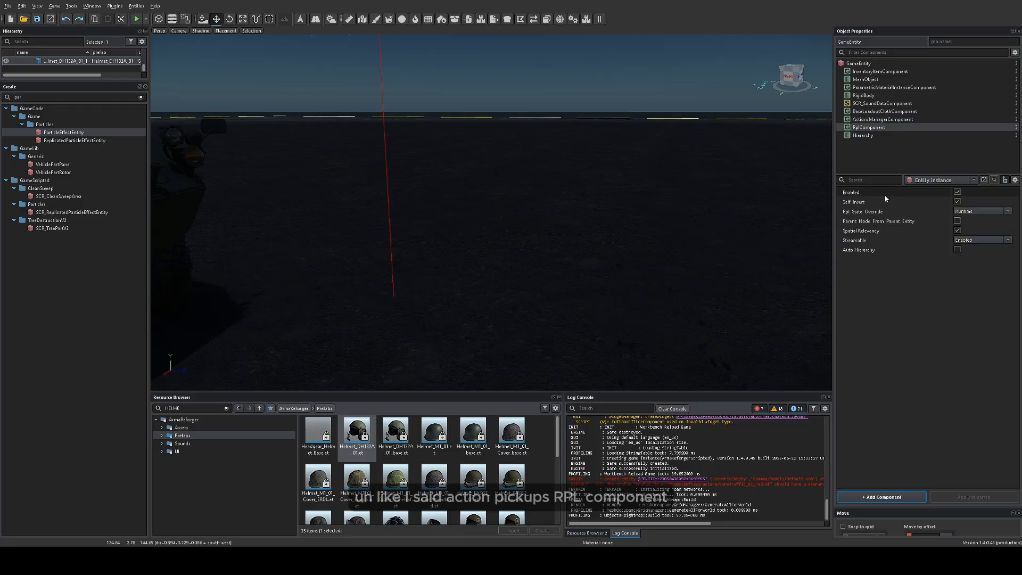
left_click(871, 136)
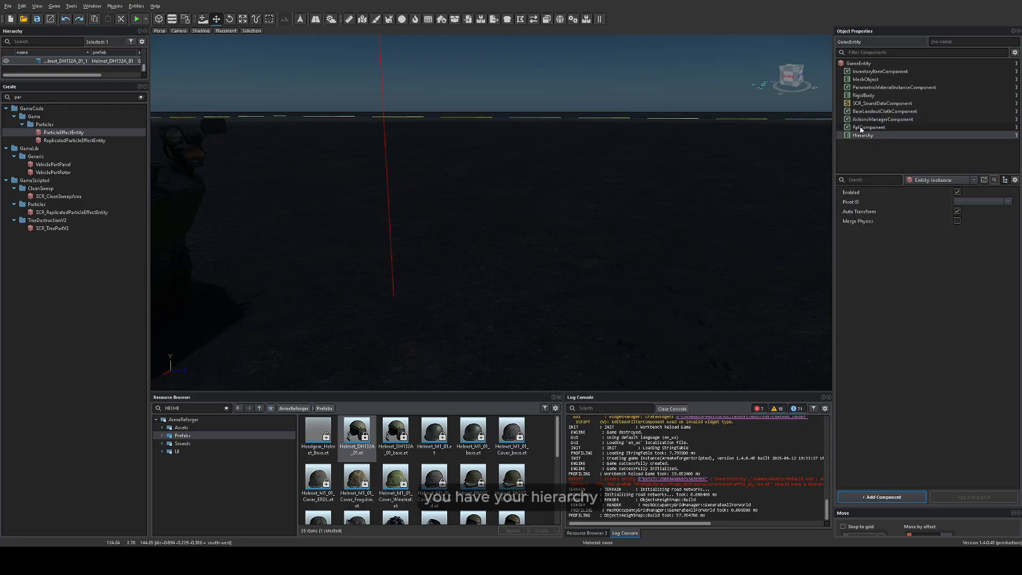
left_click(859, 65)
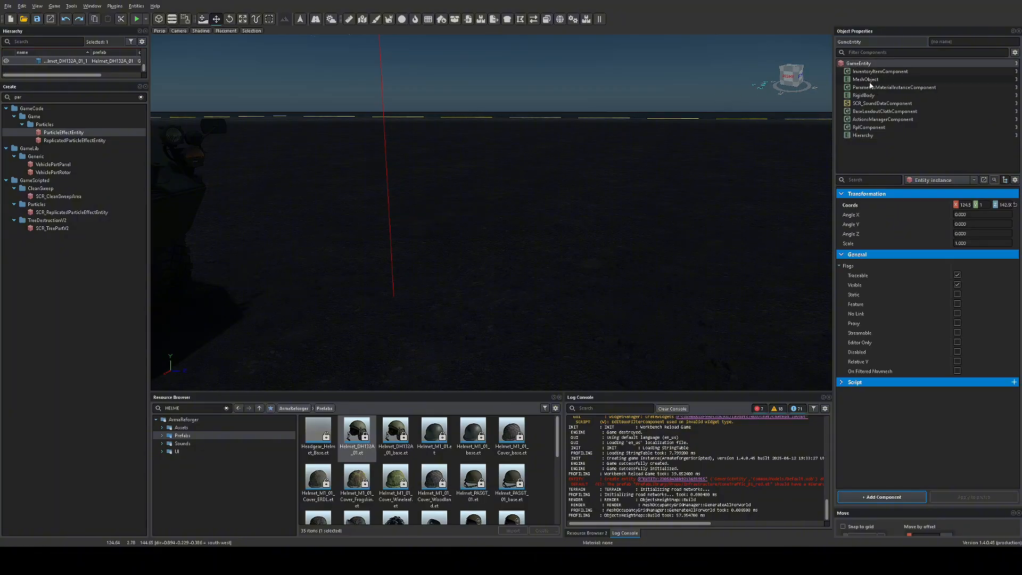
Deselect the helmet, search the entity classes for GEN and place a GenericEntity on the ground in front of the LAV25
right_click_drag(709, 99, 447, 149)
key("s")
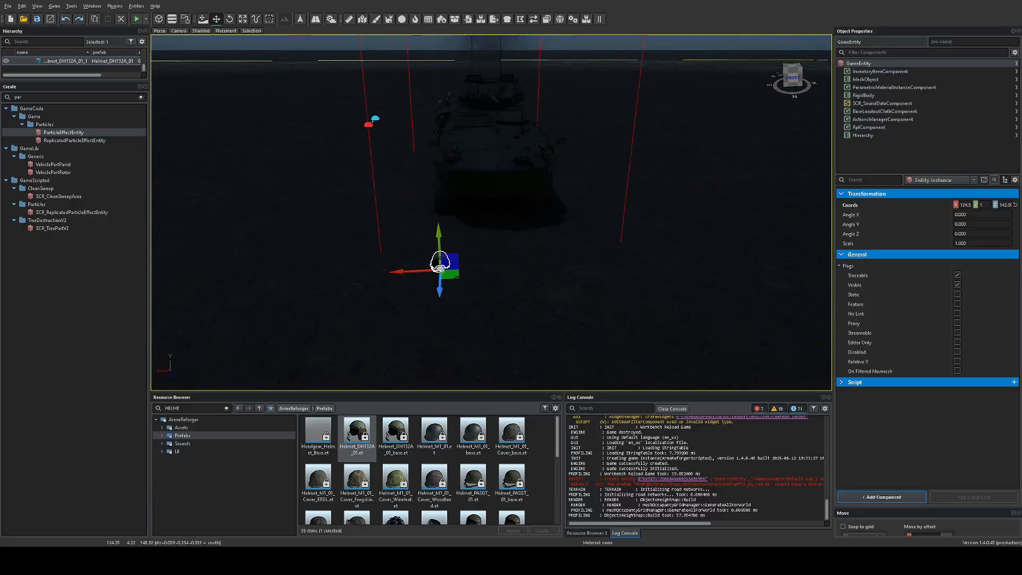
right_click_drag(607, 126, 612, 129)
left_click(617, 126)
key("s")
key("d")
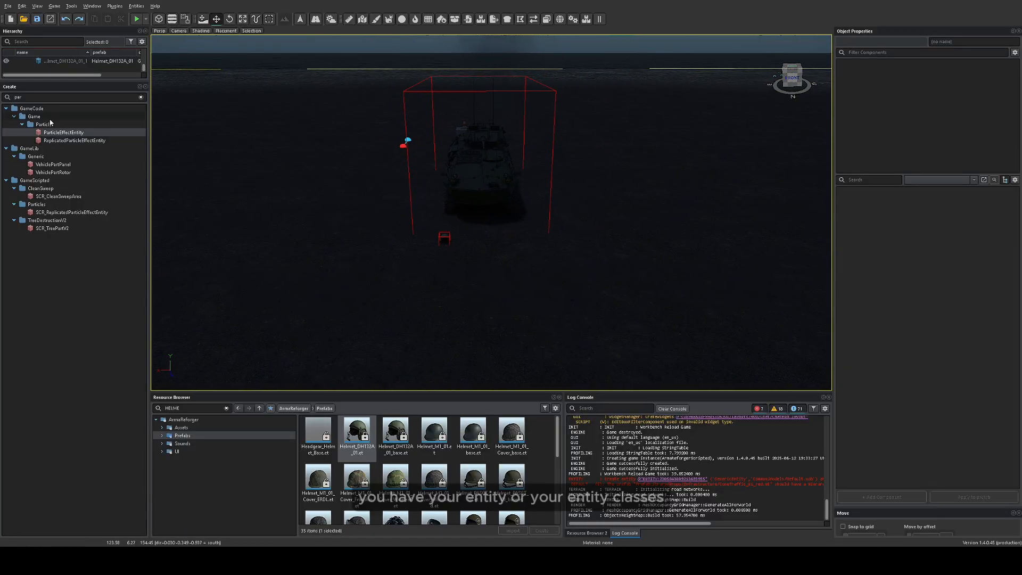
left_click(141, 97)
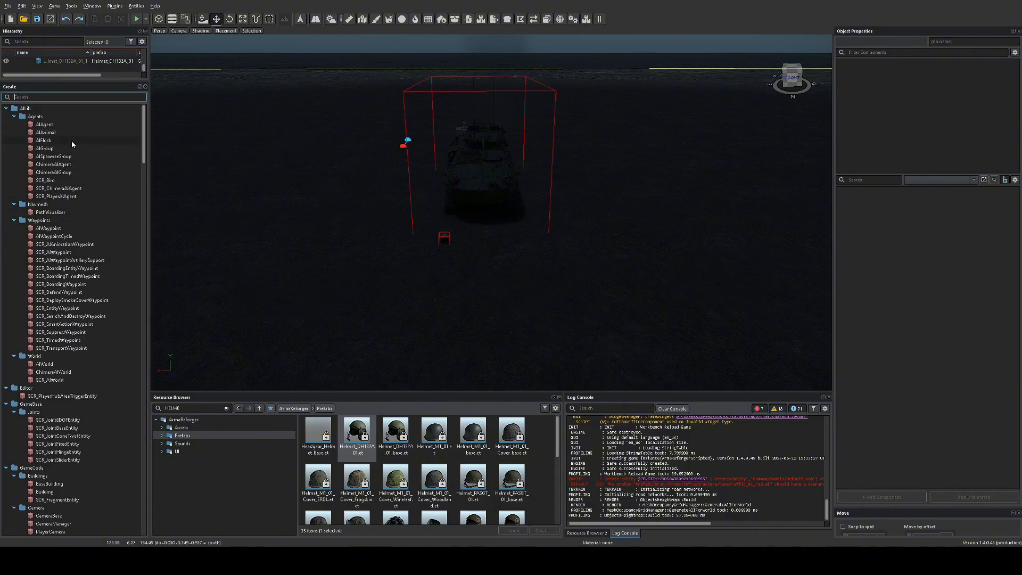
type("GEN")
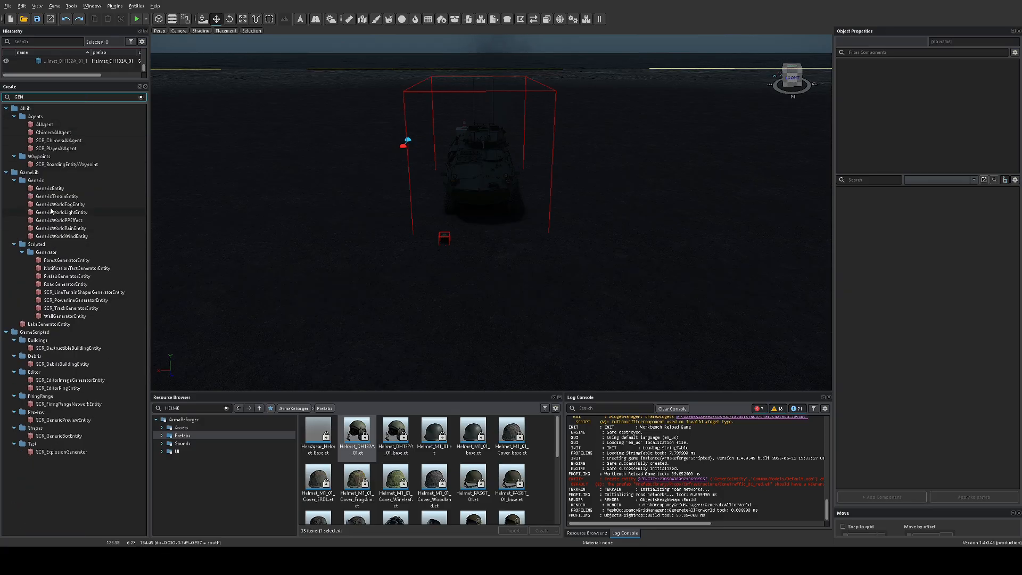
left_click(53, 189)
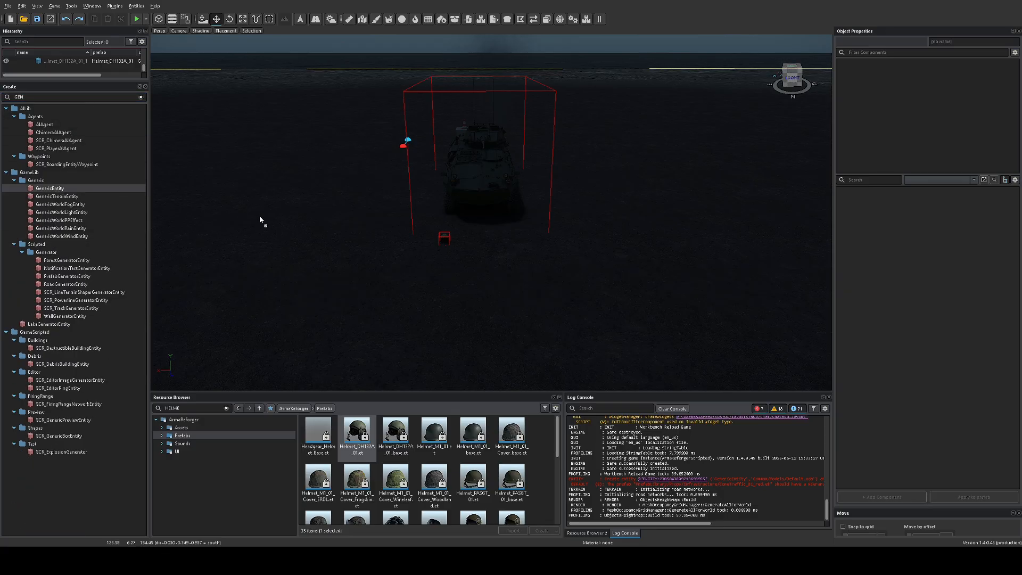
left_click(498, 308)
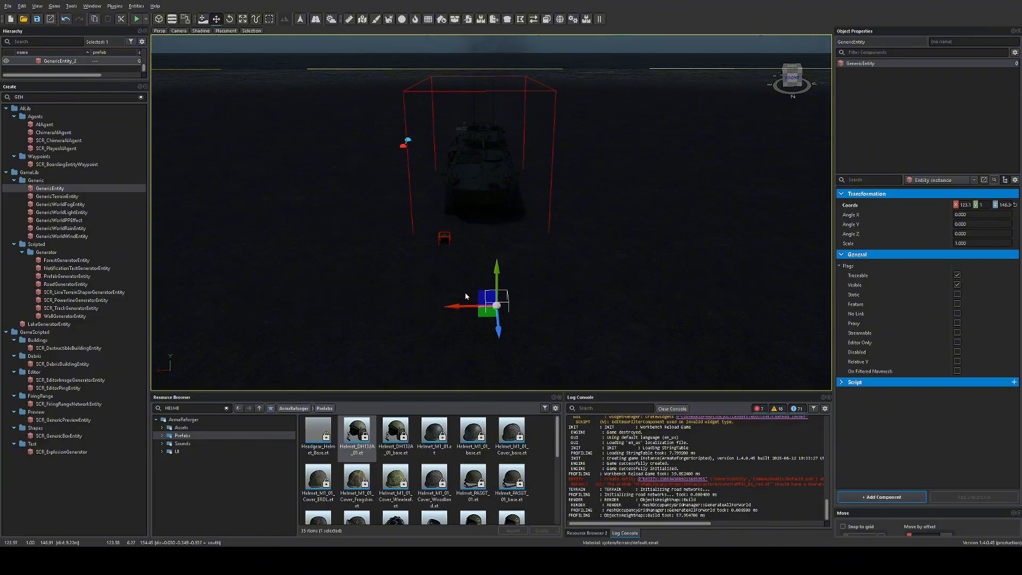
right_click_drag(465, 296, 553, 250)
key("w")
key("a")
key("a")
right_click_drag(426, 153, 474, 161)
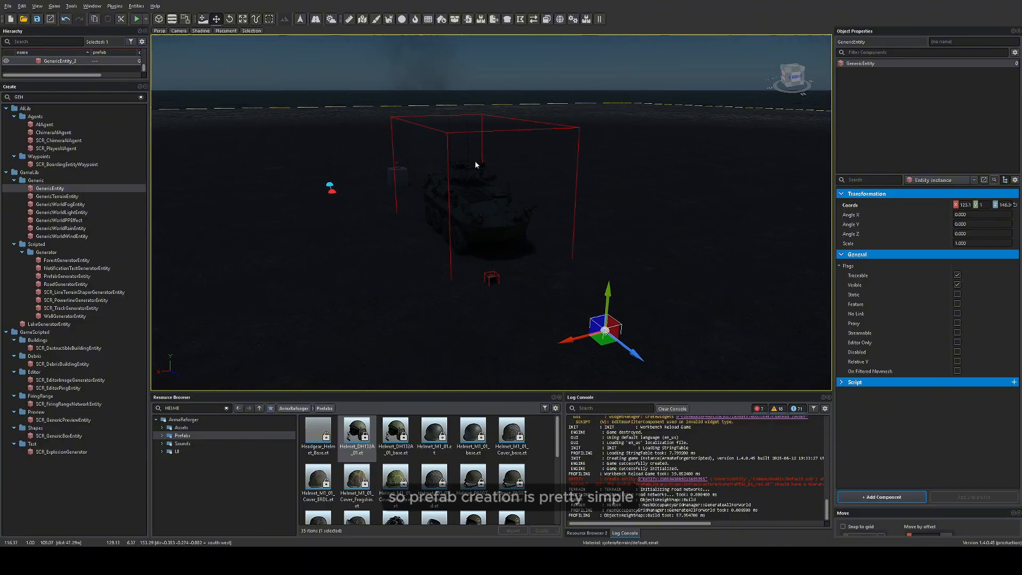